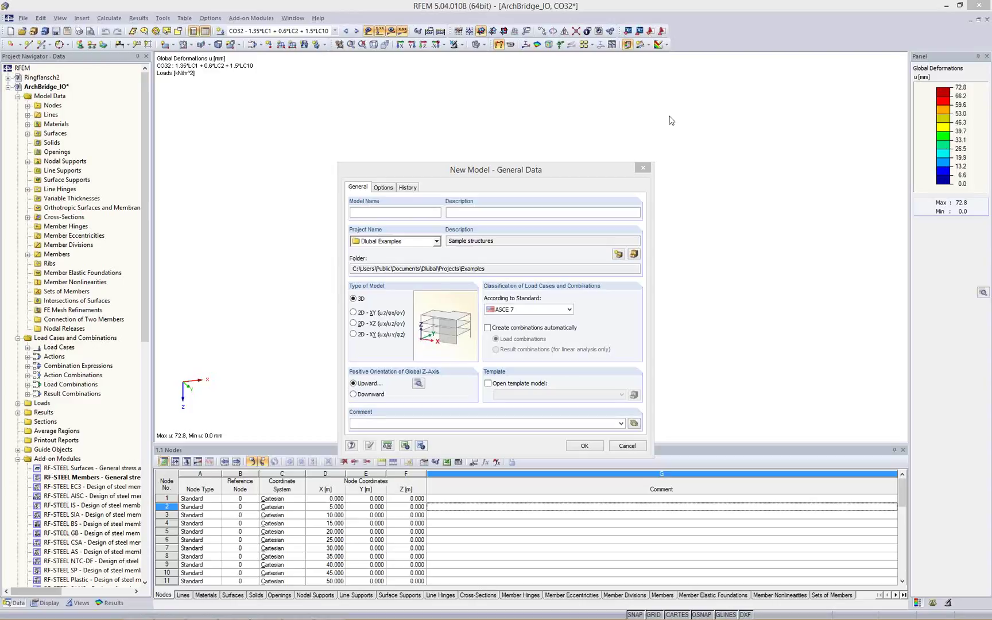
# Create a new 3D model named Webinar US using the ASCE 7 standard for load cases and combinations.
pyautogui.click(575, 165)
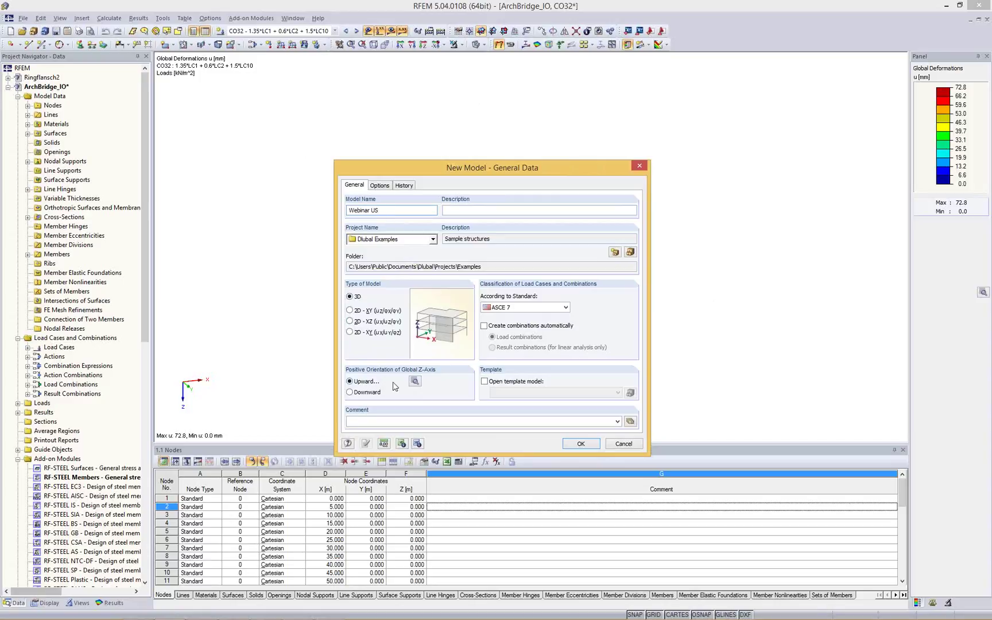
pyautogui.click(531, 309)
pyautogui.click(565, 307)
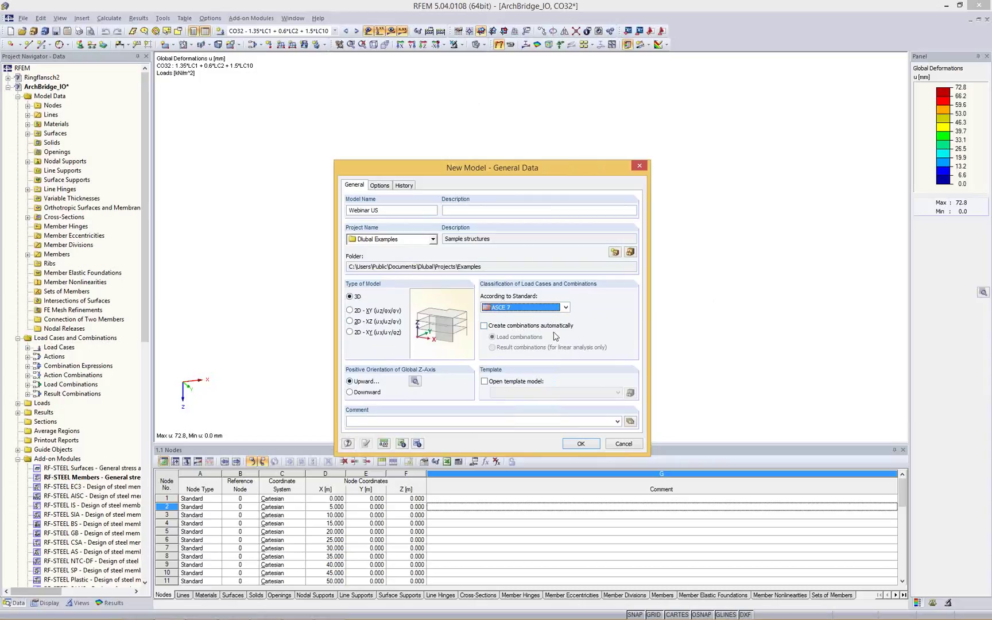
pyautogui.click(579, 444)
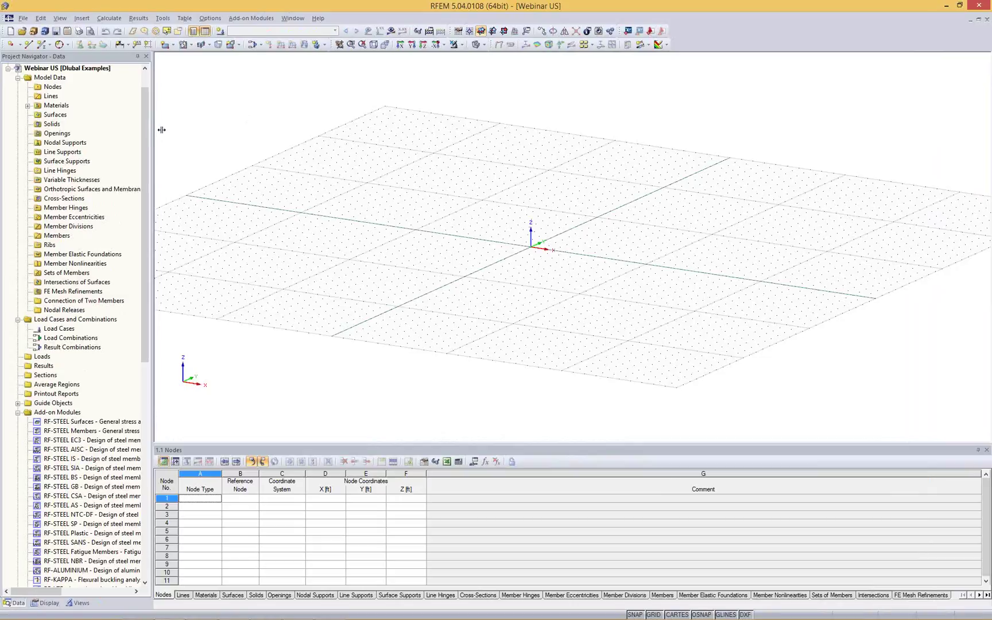
# Examine the new model's workspace and the project navigator's model data, load cases and add-on modules.
pyautogui.moveTo(162, 129); pyautogui.dragTo(170, 131)
pyautogui.moveTo(605, 215); pyautogui.dragTo(388, 186, button='middle')
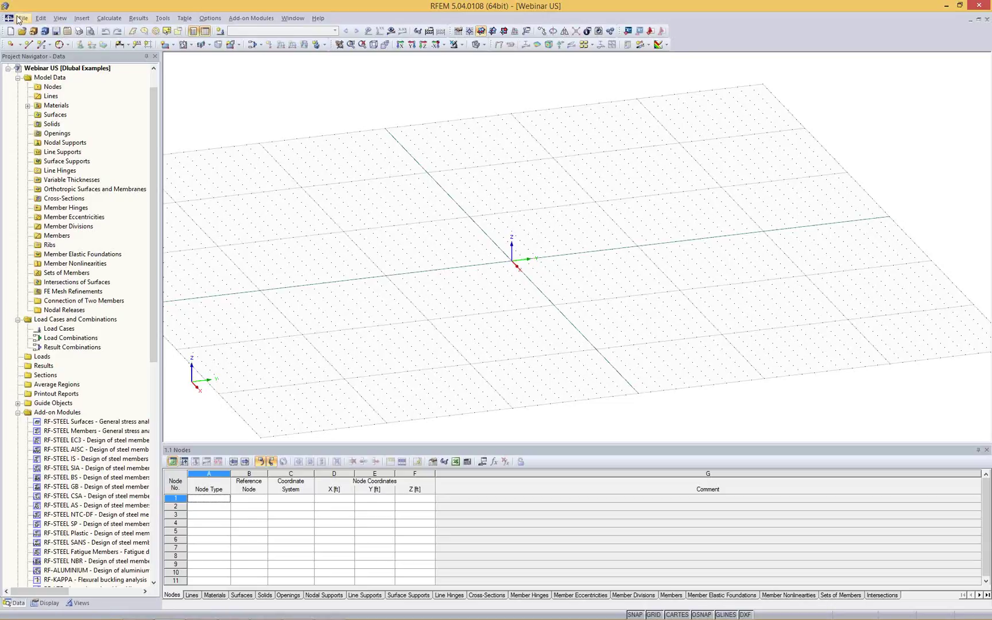
pyautogui.click(64, 18)
pyautogui.moveTo(24, 18)
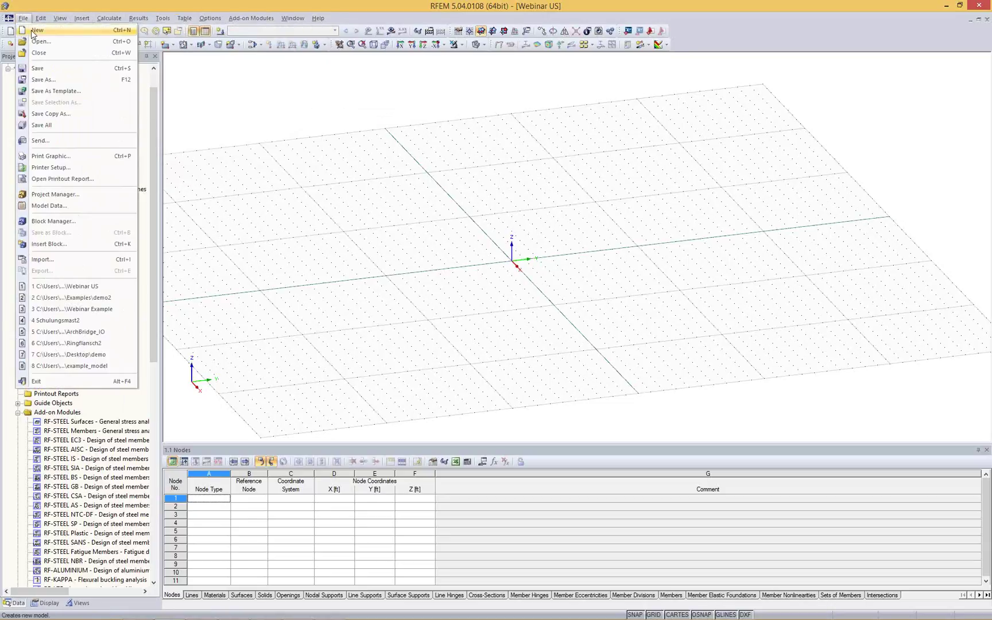
pyautogui.click(404, 3)
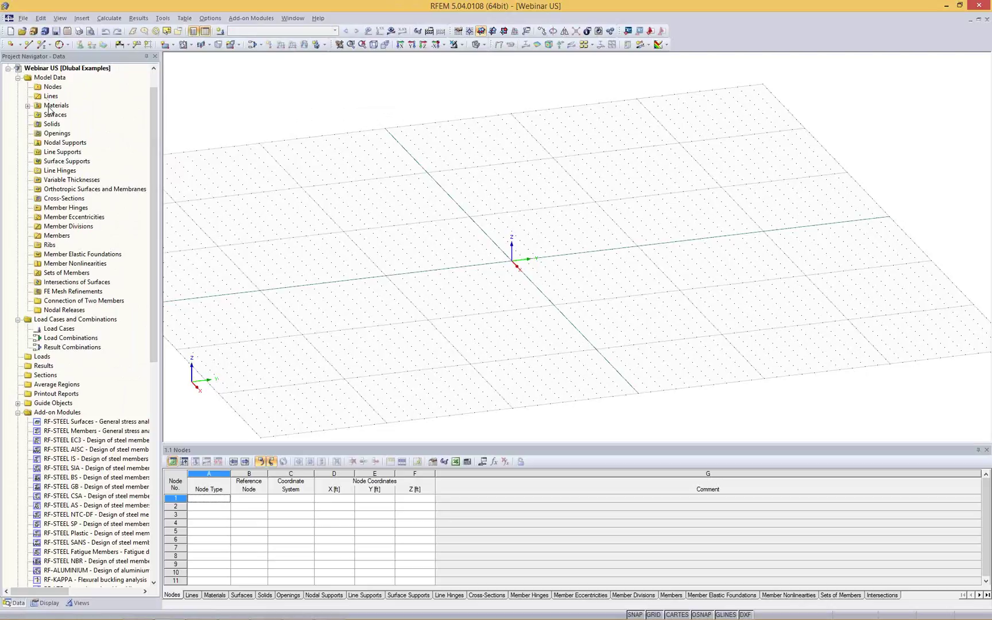
pyautogui.scroll(1, 49, 108)
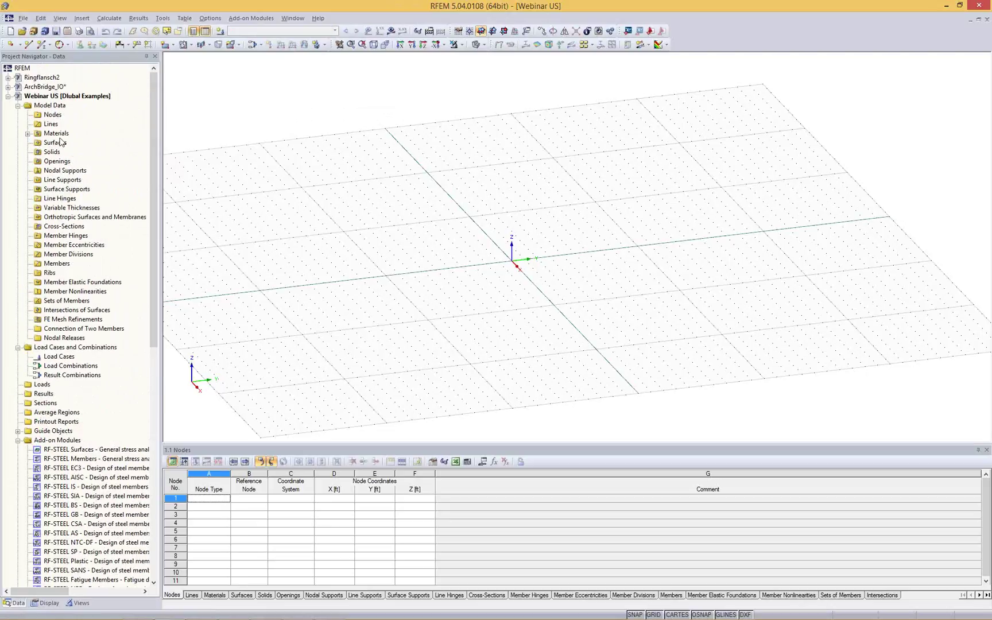
pyautogui.scroll(-1, 52, 90)
pyautogui.scroll(1, 72, 77)
pyautogui.scroll(-9, 86, 196)
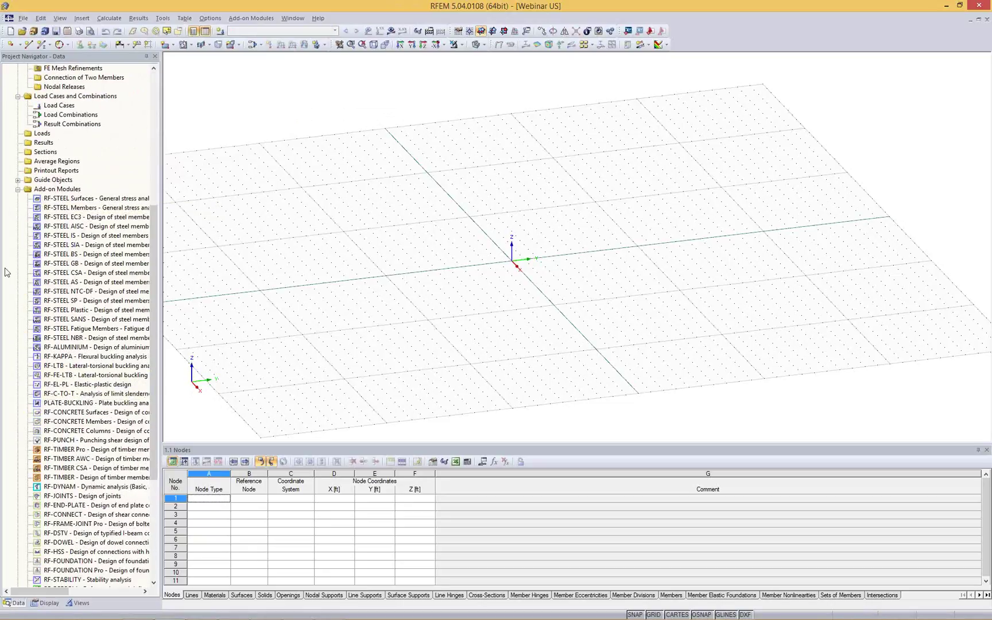
pyautogui.scroll(-4, 70, 297)
pyautogui.scroll(8, 70, 297)
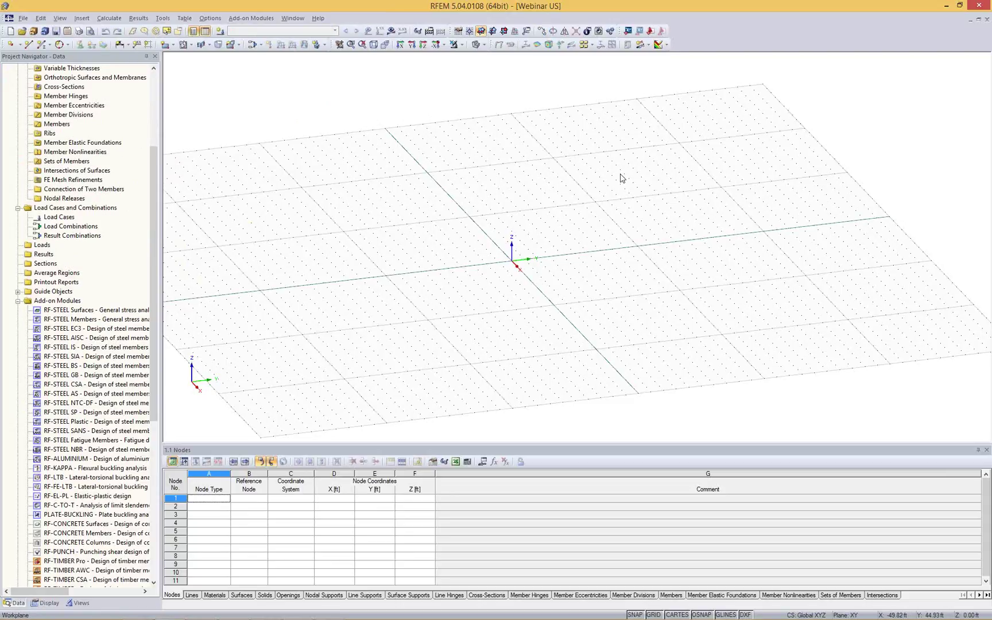
# Set the work plane's Cartesian grid point spacing to 5 ft in both directions.
pyautogui.moveTo(696, 186); pyautogui.dragTo(667, 205, button='middle')
pyautogui.keyDown('ctrl'); pyautogui.moveTo(668, 204); pyautogui.dragTo(631, 222, button='middle'); pyautogui.keyUp('ctrl')
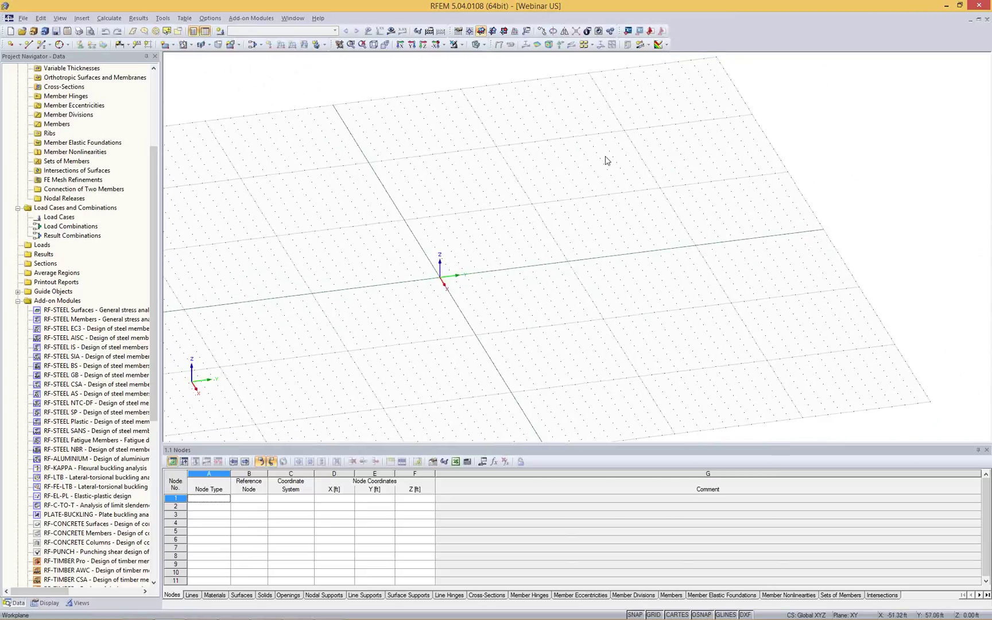
pyautogui.click(458, 31)
pyautogui.doubleClick(556, 351)
pyautogui.write('5')
pyautogui.press('Tab')
pyautogui.write('5')
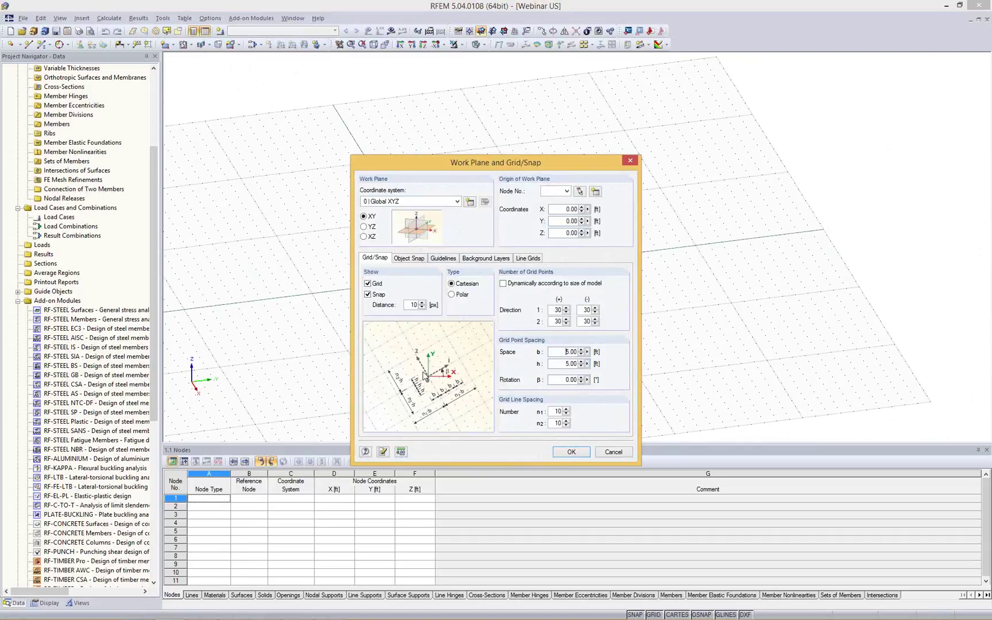
pyautogui.click(453, 295)
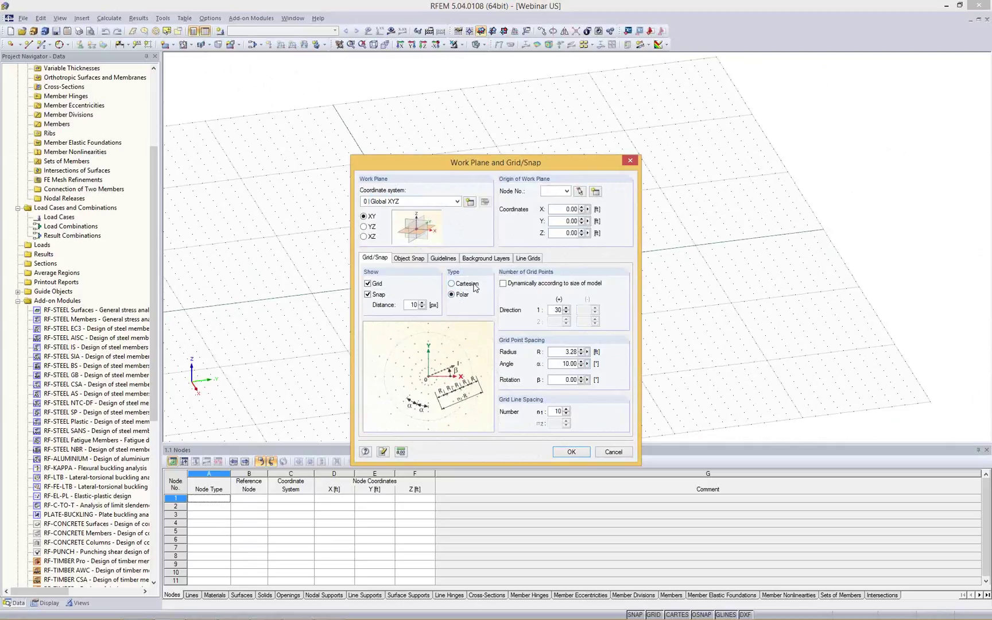
pyautogui.click(466, 285)
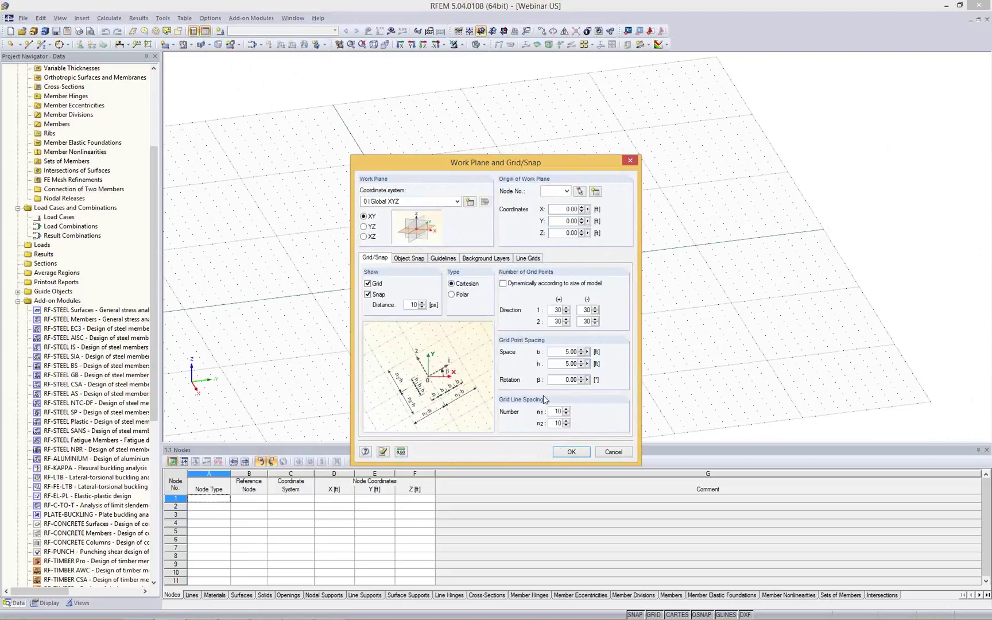
pyautogui.click(563, 452)
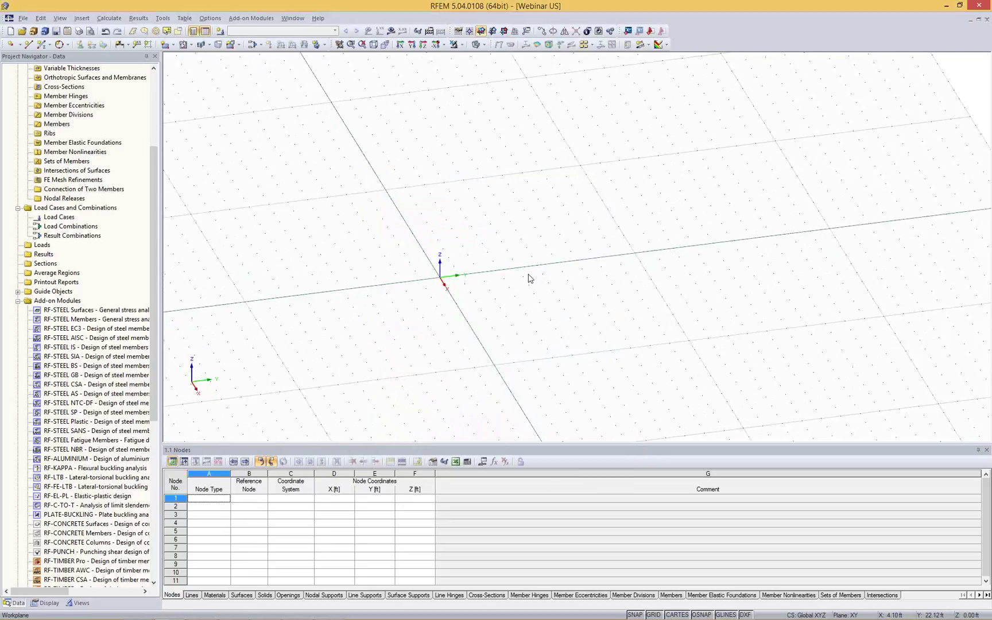
# Start a new rectangular surface with a constant thickness of 14 in.
pyautogui.keyDown('ctrl'); pyautogui.moveTo(529, 278); pyautogui.dragTo(709, 310, button='middle'); pyautogui.keyUp('ctrl')
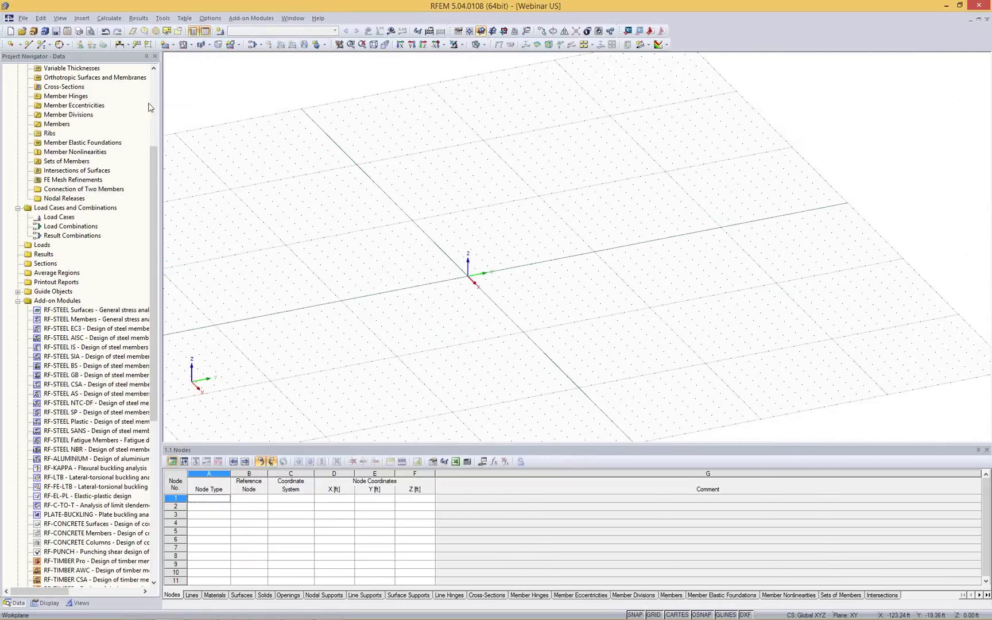
pyautogui.click(172, 46)
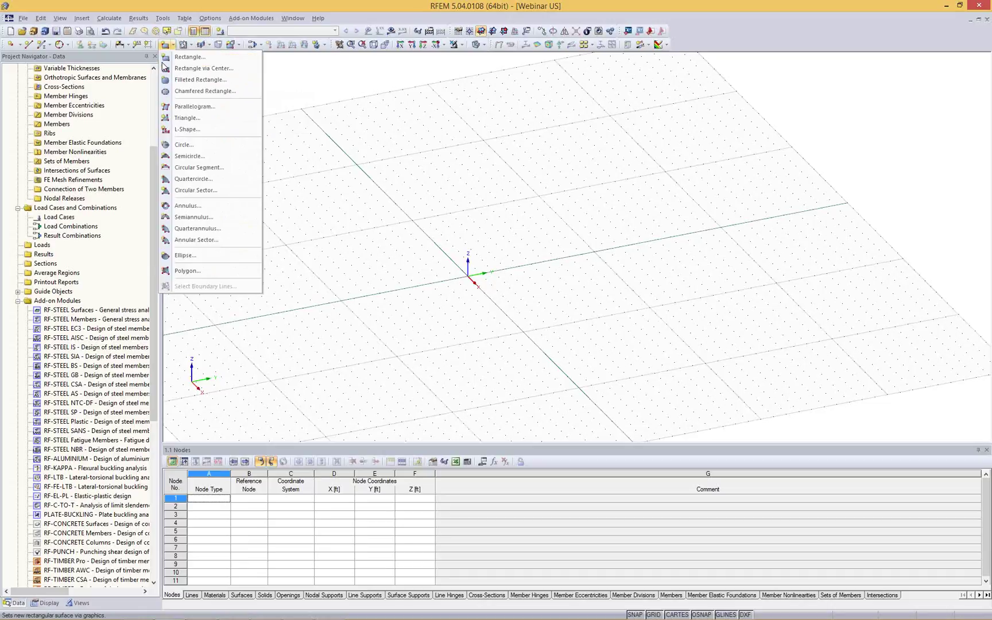
pyautogui.click(184, 59)
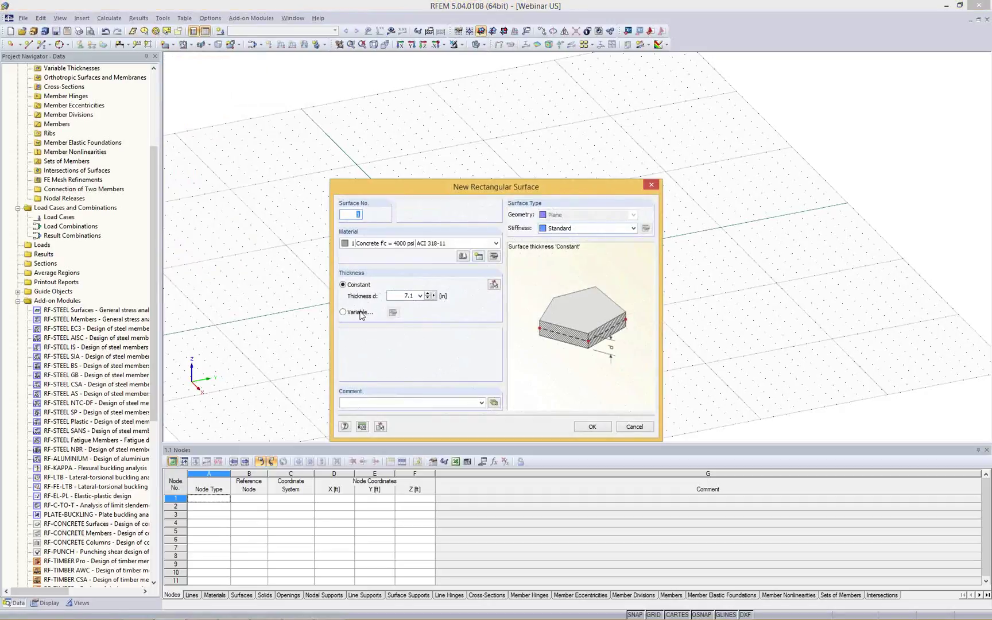
pyautogui.click(397, 295)
pyautogui.write('14')
# Assign Concrete f'c = 4000 psi (ACI 318-11) from the material library to the new surface.
pyautogui.click(463, 256)
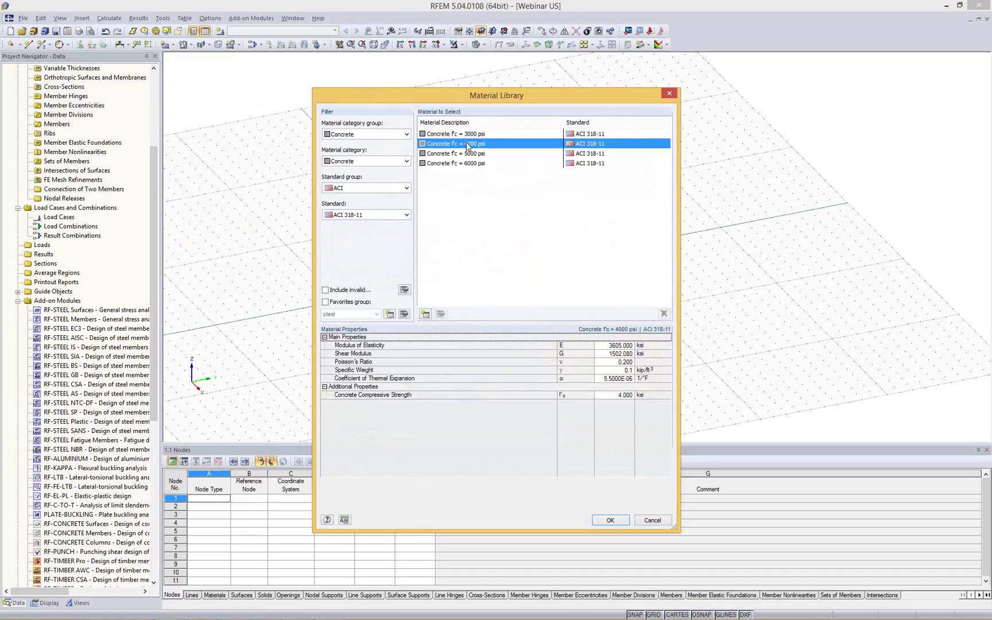
pyautogui.click(425, 314)
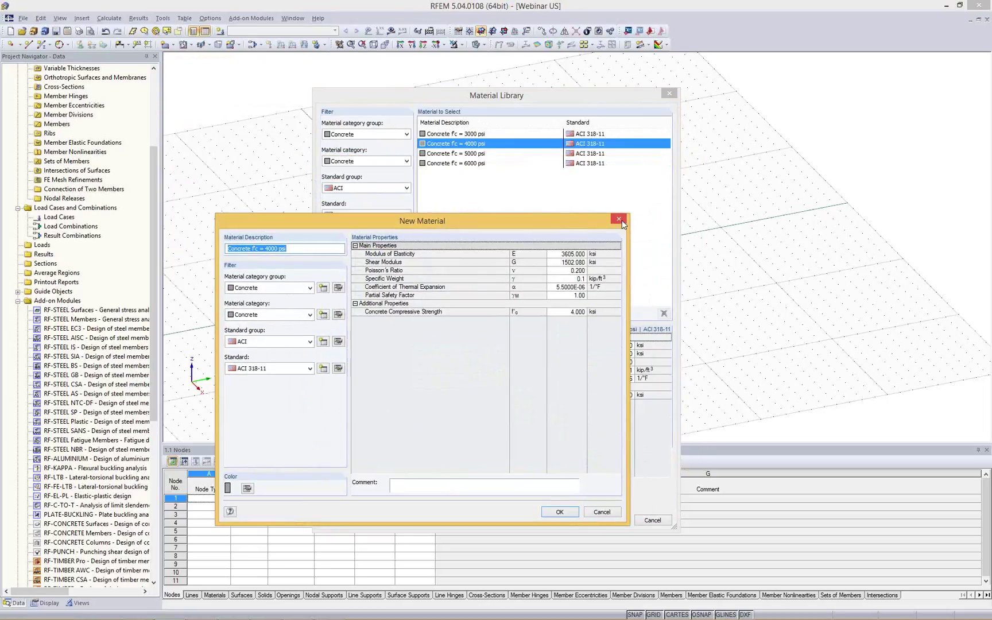
pyautogui.click(619, 220)
pyautogui.click(383, 136)
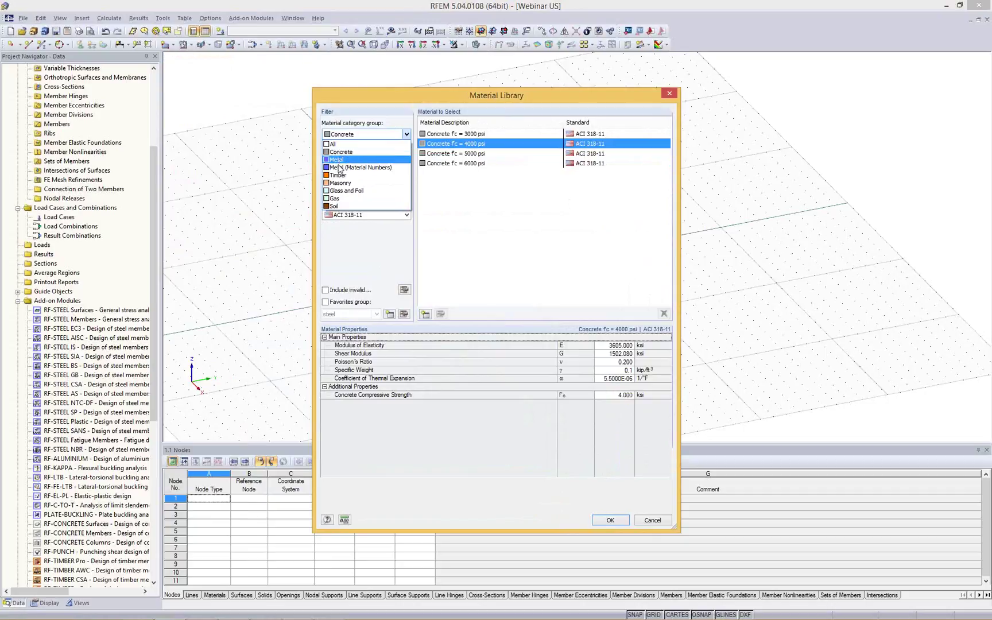
pyautogui.click(500, 208)
pyautogui.click(406, 188)
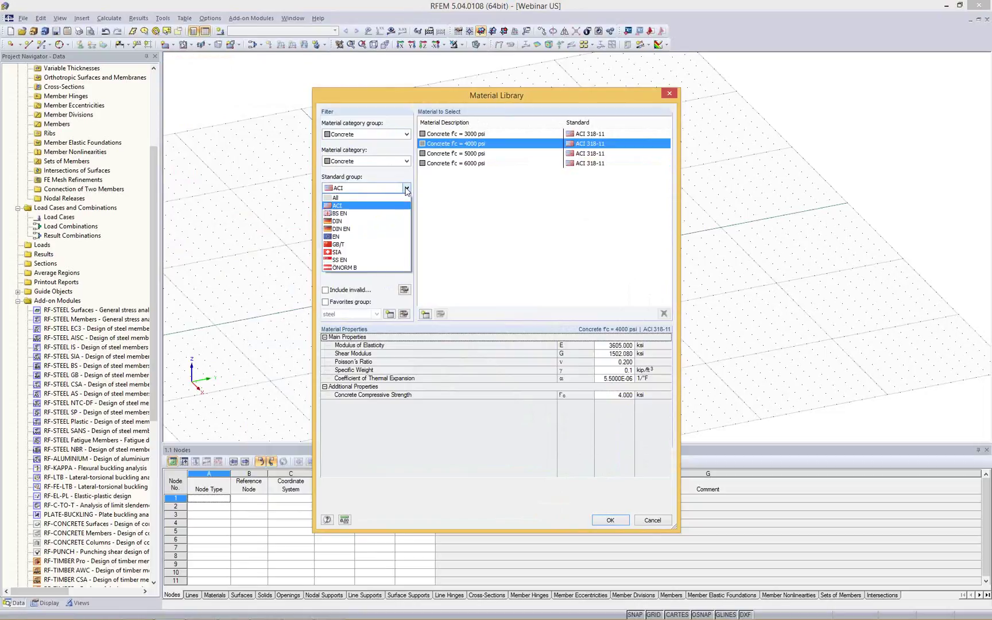
pyautogui.click(406, 189)
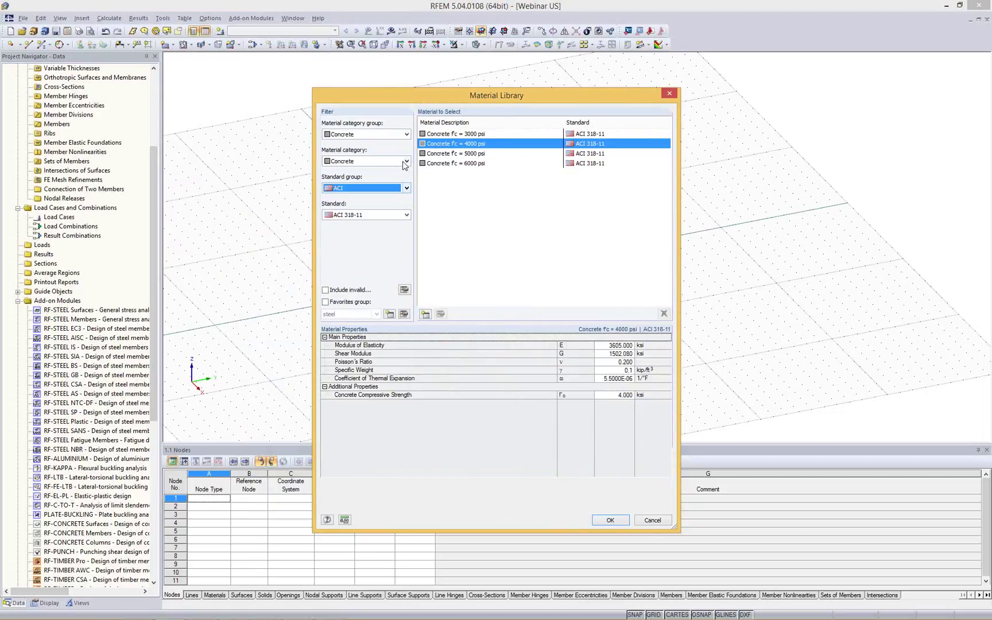
pyautogui.click(406, 215)
pyautogui.click(406, 215)
pyautogui.click(396, 188)
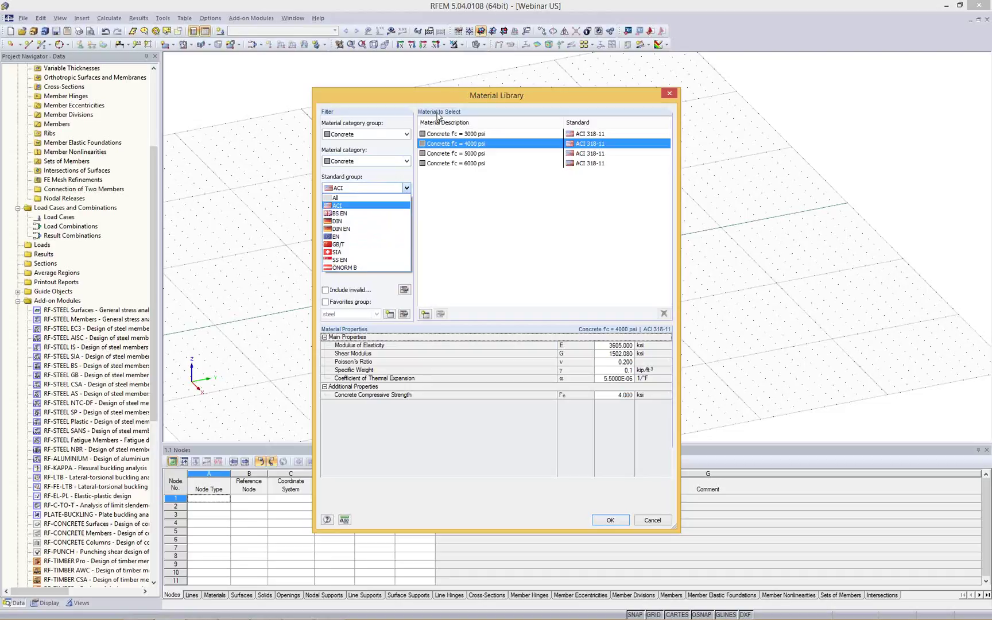
pyautogui.click(535, 261)
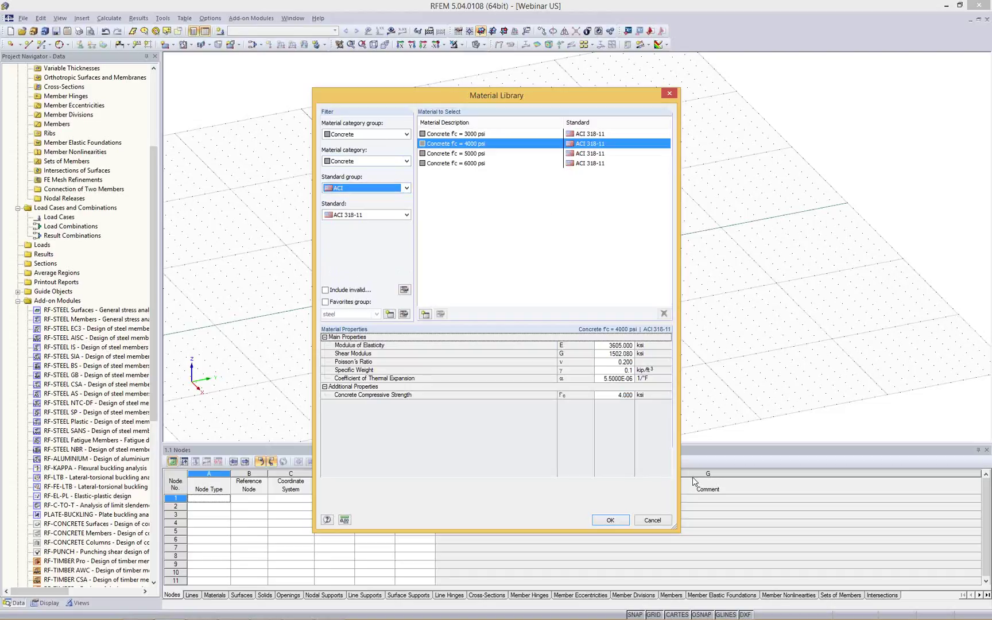
pyautogui.click(609, 521)
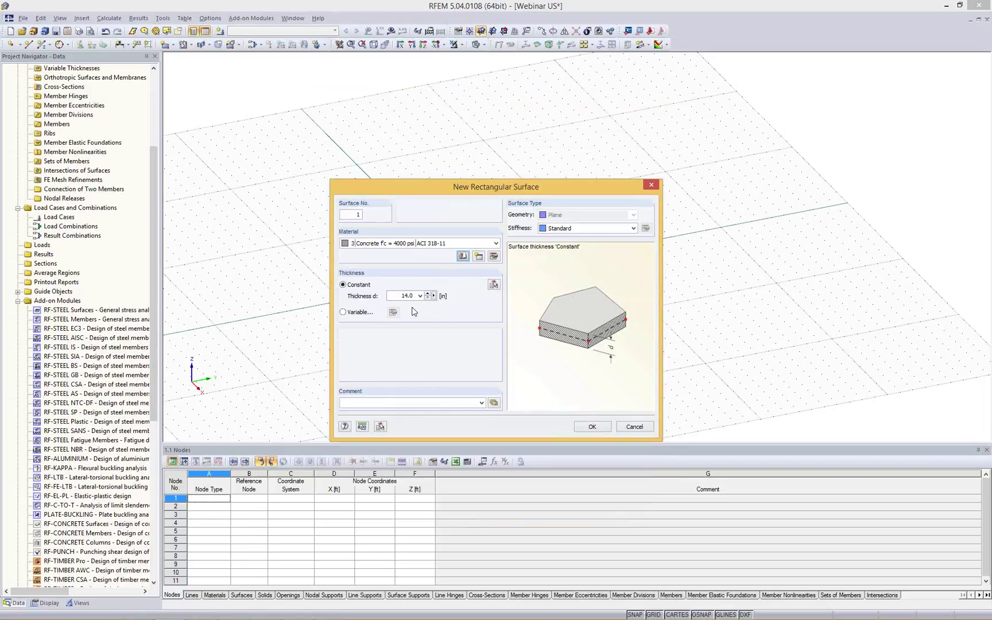
# Draw the rectangular surface on the XY plane from the origin to X 20 ft, Y 20 ft.
pyautogui.click(597, 427)
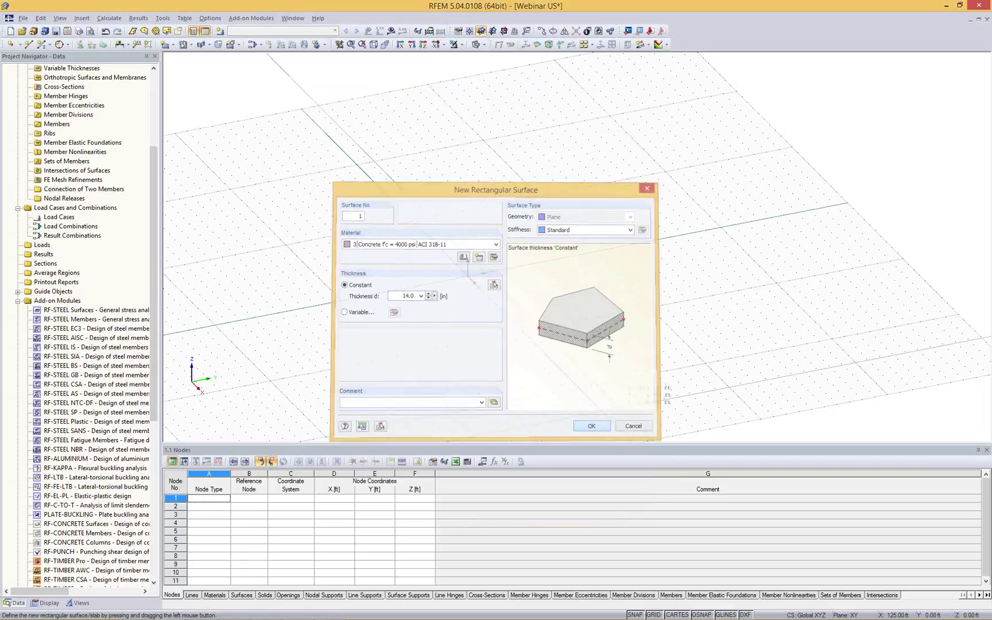
pyautogui.keyDown('ctrl'); pyautogui.moveTo(696, 301); pyautogui.dragTo(553, 302, button='middle'); pyautogui.keyUp('ctrl')
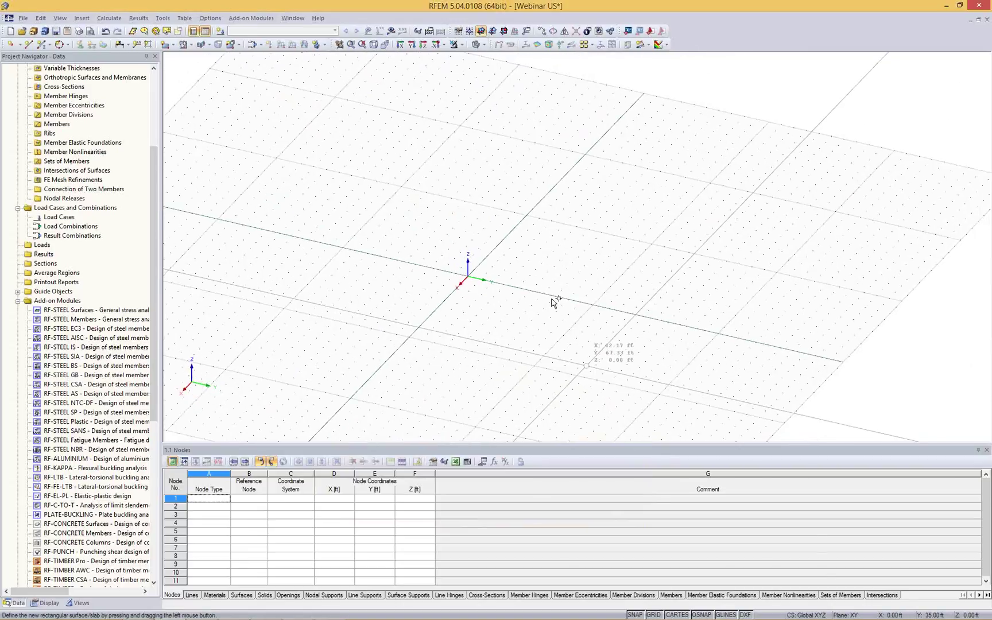
pyautogui.click(495, 327)
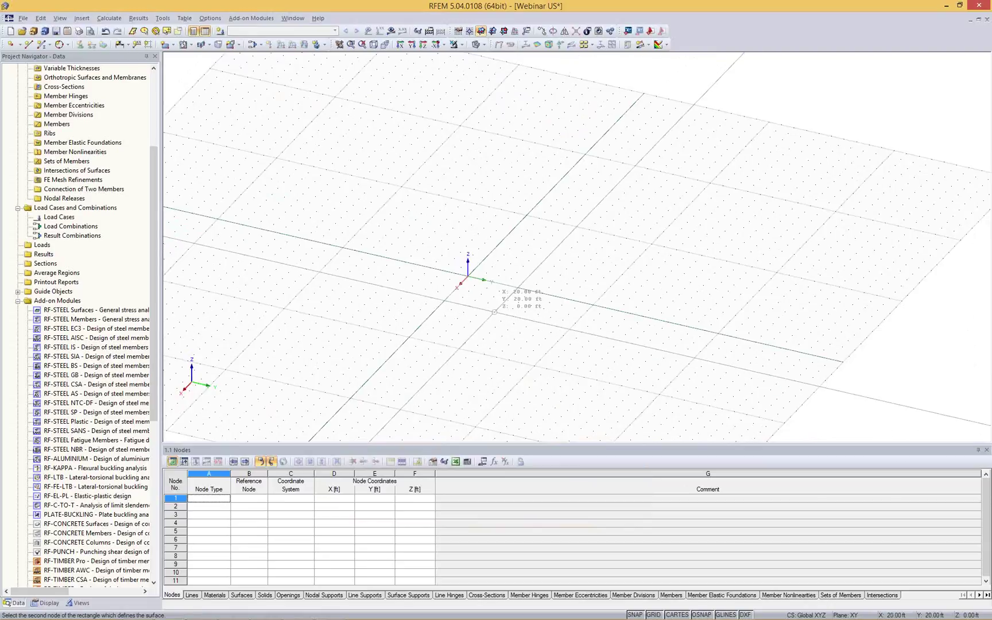
pyautogui.click(495, 312)
pyautogui.scroll(-2, 507, 275)
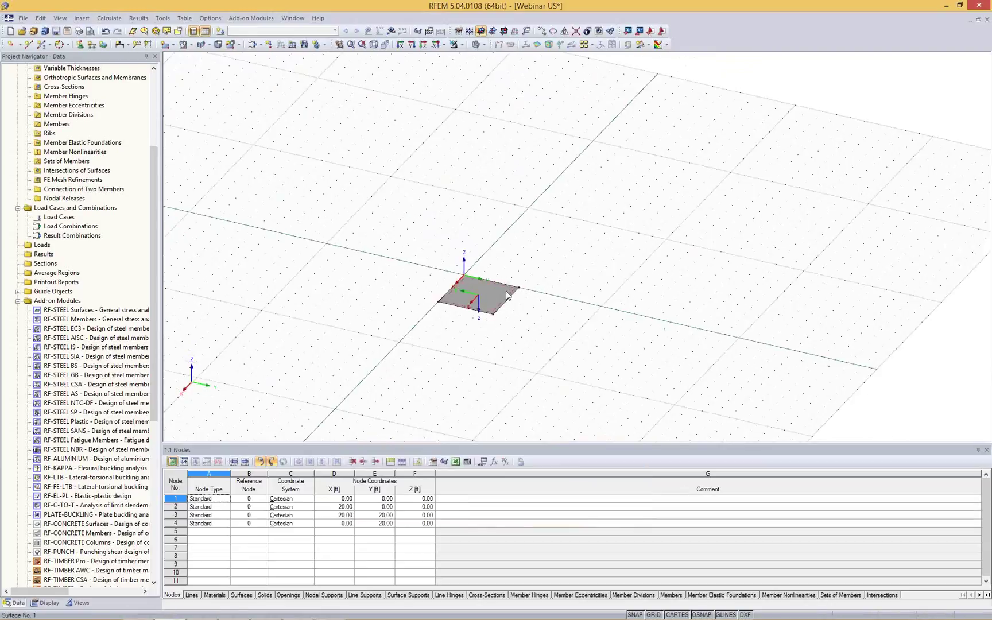
pyautogui.scroll(1, 509, 281)
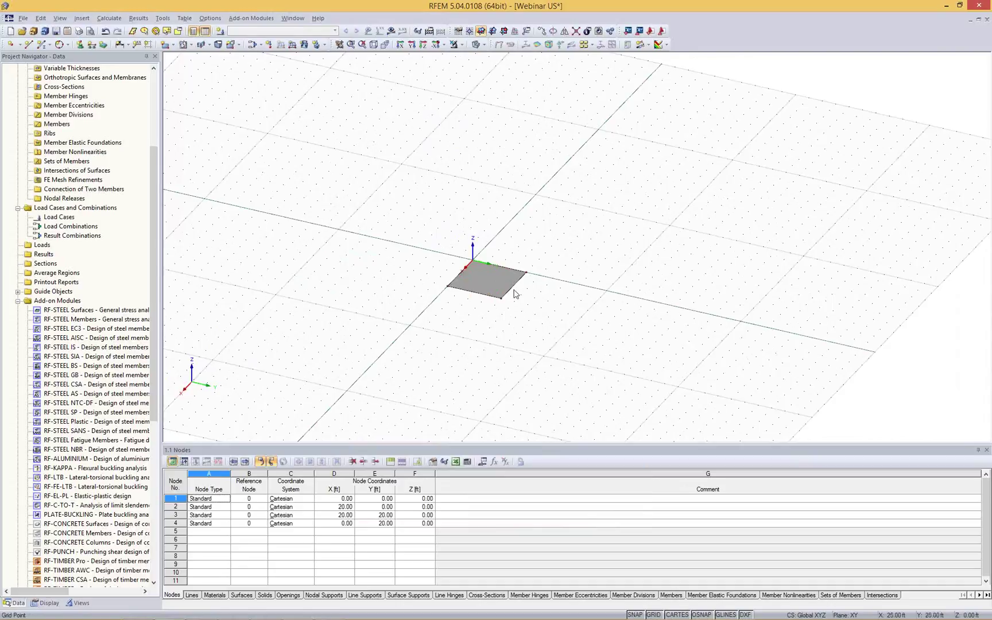
# Copy the square surface twice along X with a displacement of 20 ft.
pyautogui.click(481, 283)
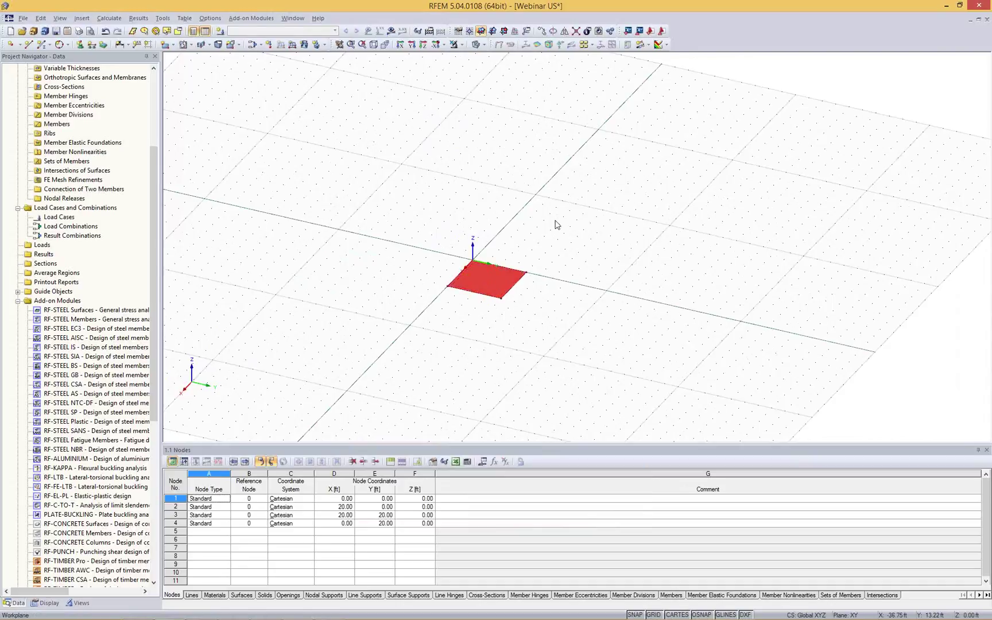
pyautogui.click(549, 30)
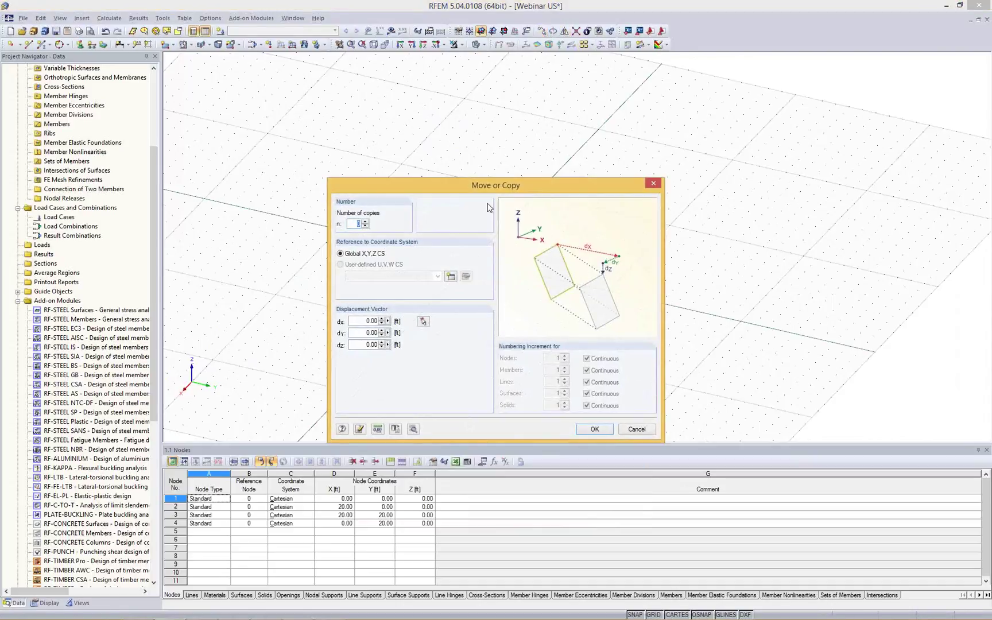
pyautogui.write('2')
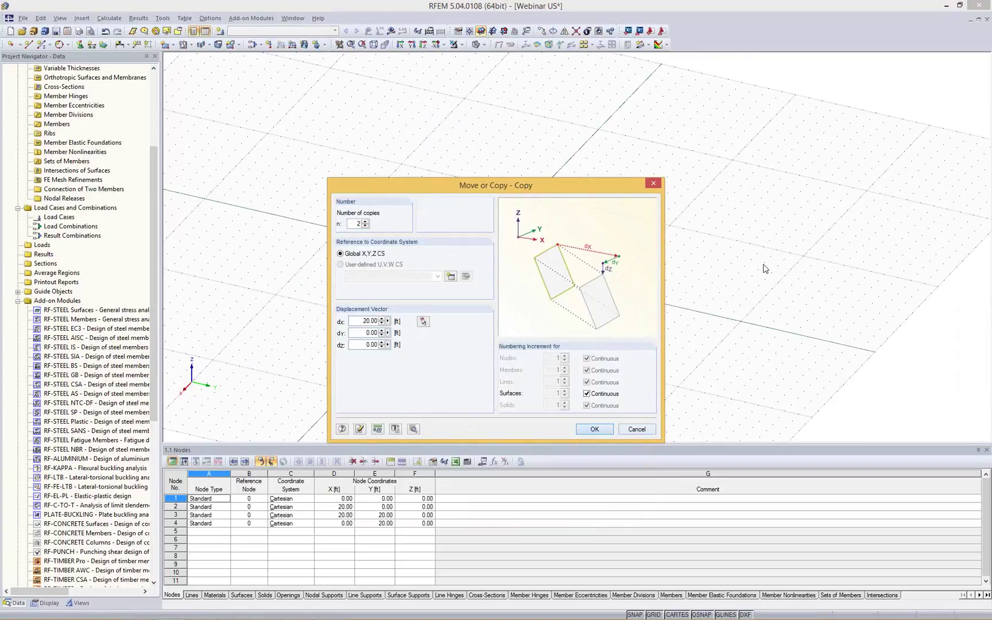
pyautogui.press('Return')
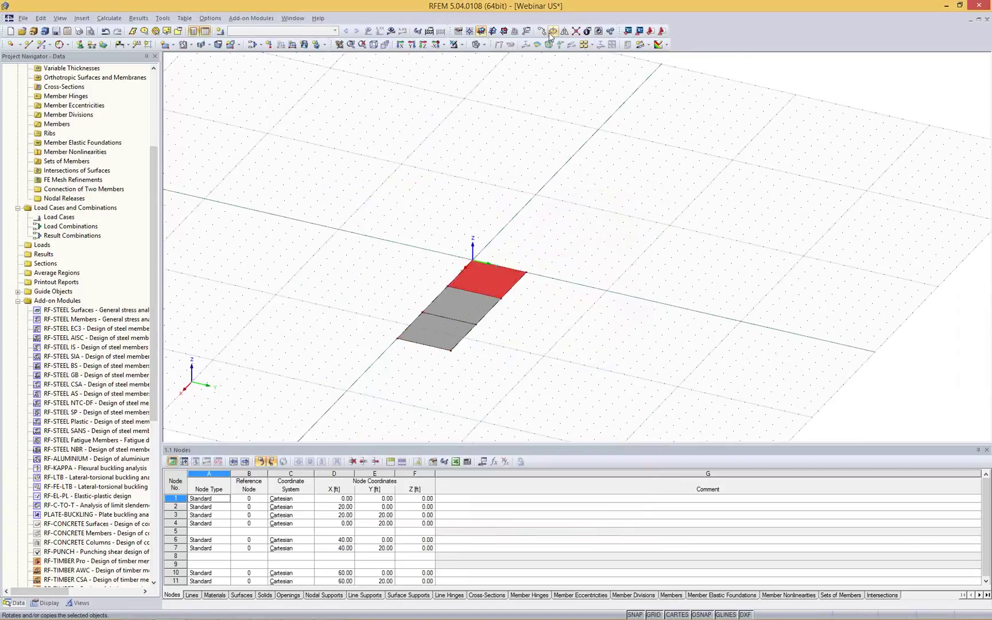
# Copy the square surface at the origin twice along Y with a displacement of 20 ft.
pyautogui.click(552, 32)
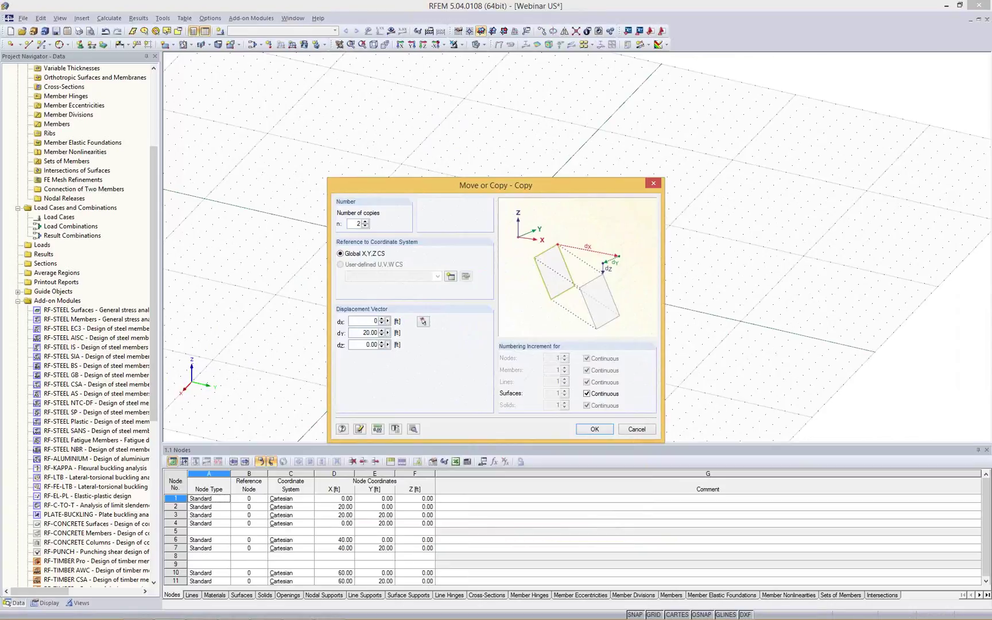
pyautogui.press('Return')
pyautogui.click(280, 293)
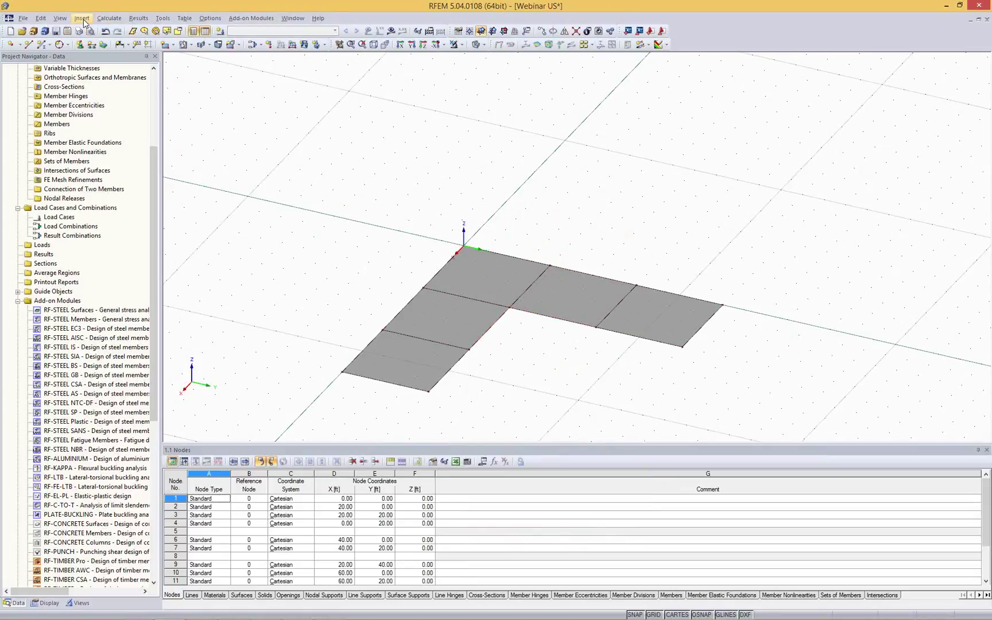
# Round the slab's inner corner at X 20 ft, Y 20 ft with Create Round or Angled Corner.
pyautogui.click(163, 17)
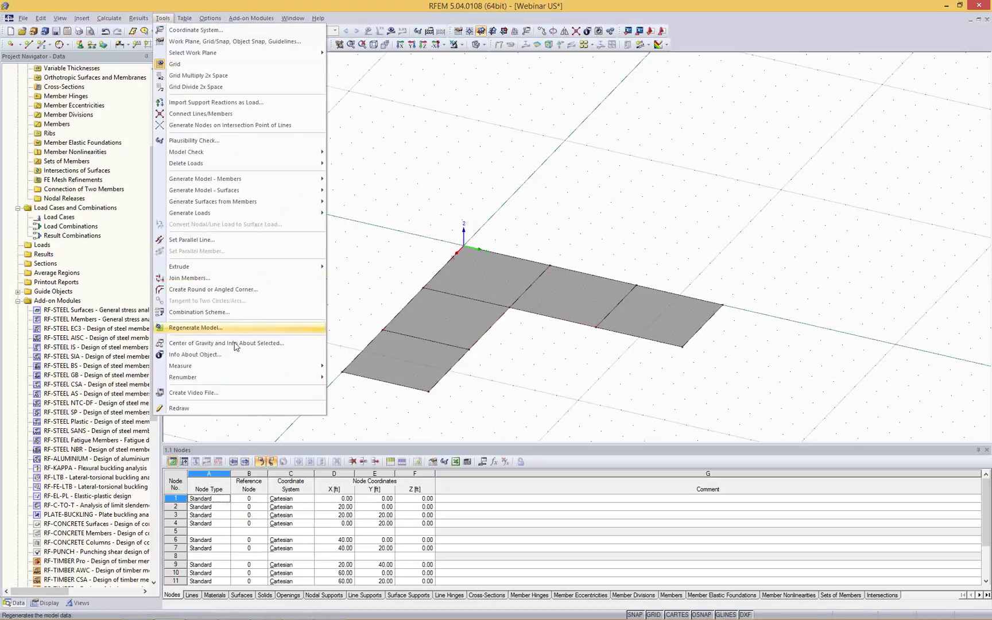
pyautogui.click(233, 290)
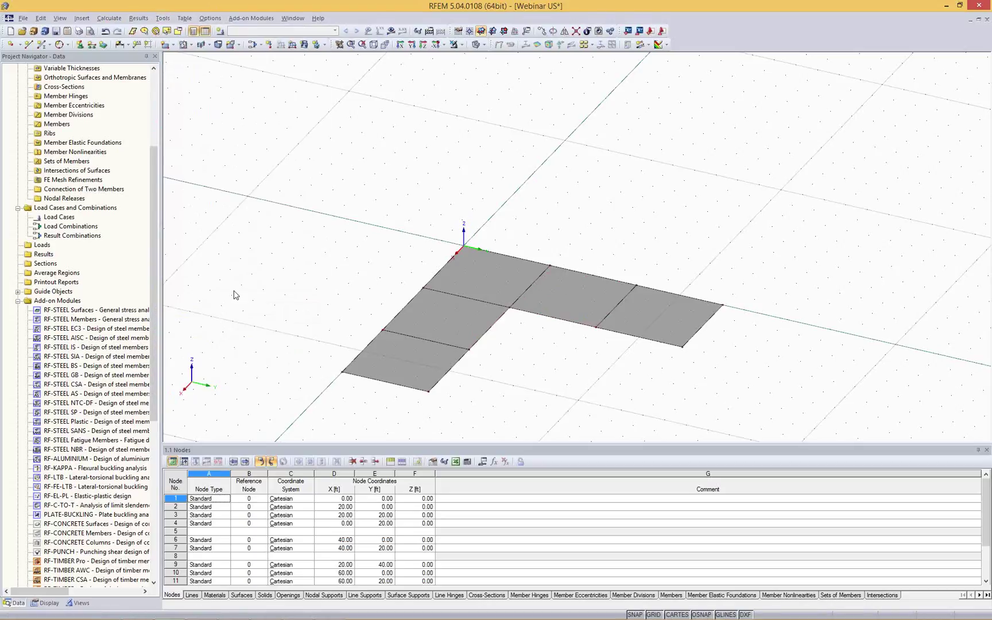
pyautogui.click(524, 313)
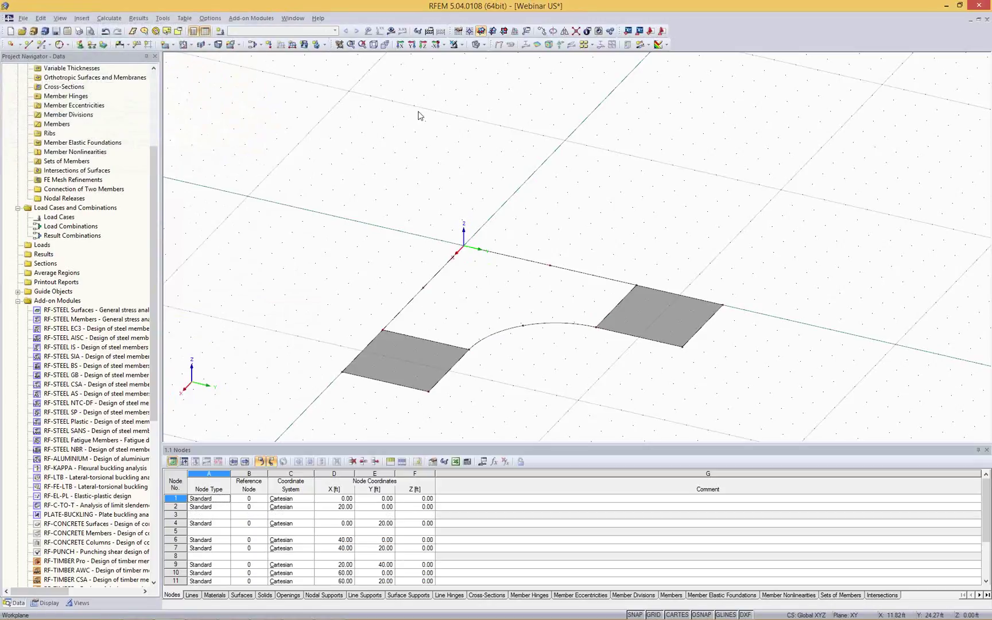
# Create a 14 in thick Concrete f'c = 4000 psi surface from the boundary lines enclosing the area between the two end squares, including the arc.
pyautogui.click(172, 44)
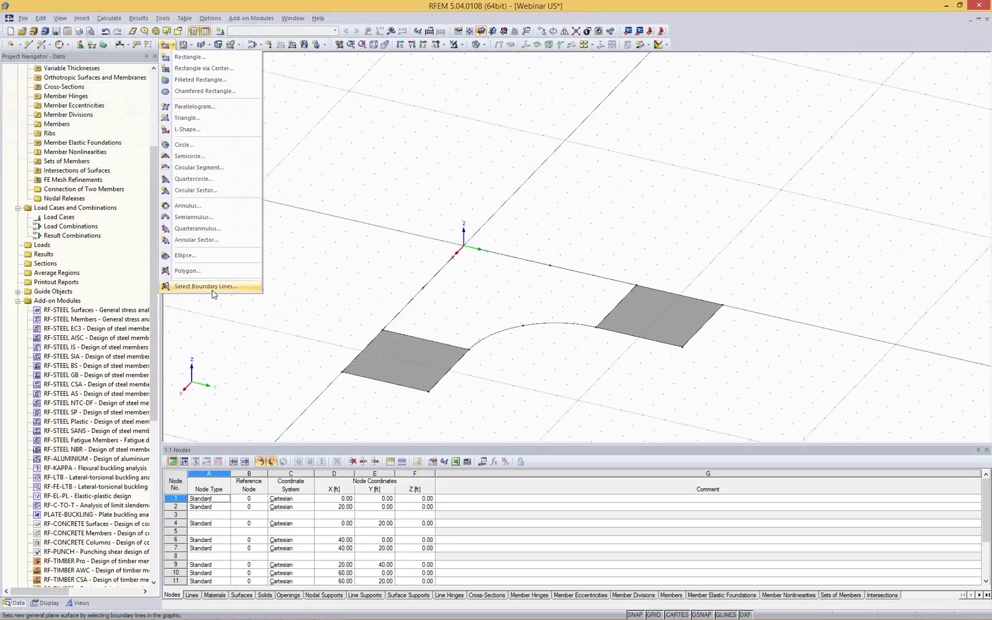
pyautogui.click(207, 286)
pyautogui.moveTo(454, 188); pyautogui.dragTo(161, 187)
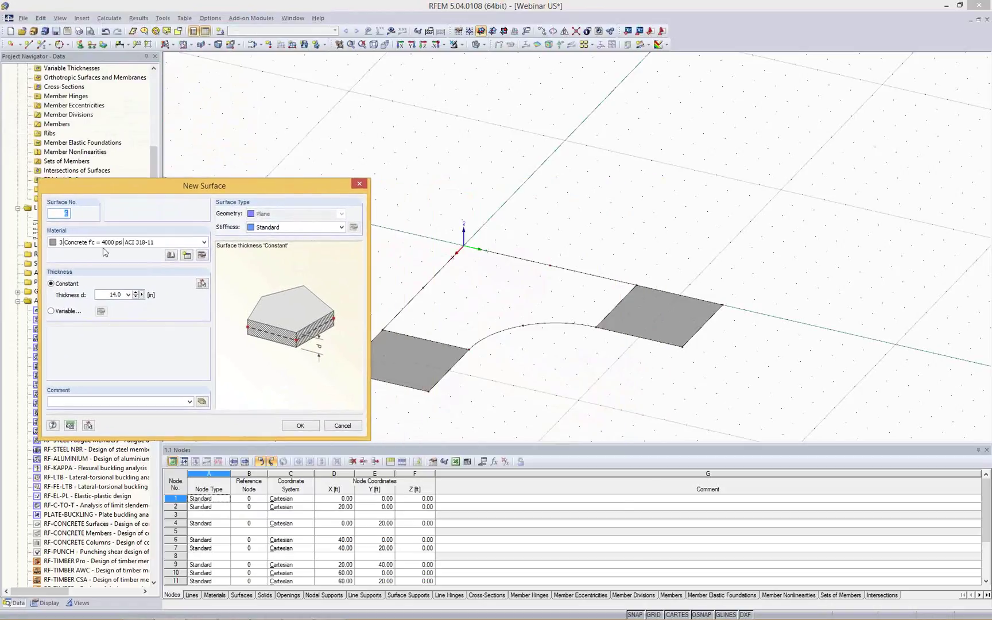
pyautogui.click(298, 428)
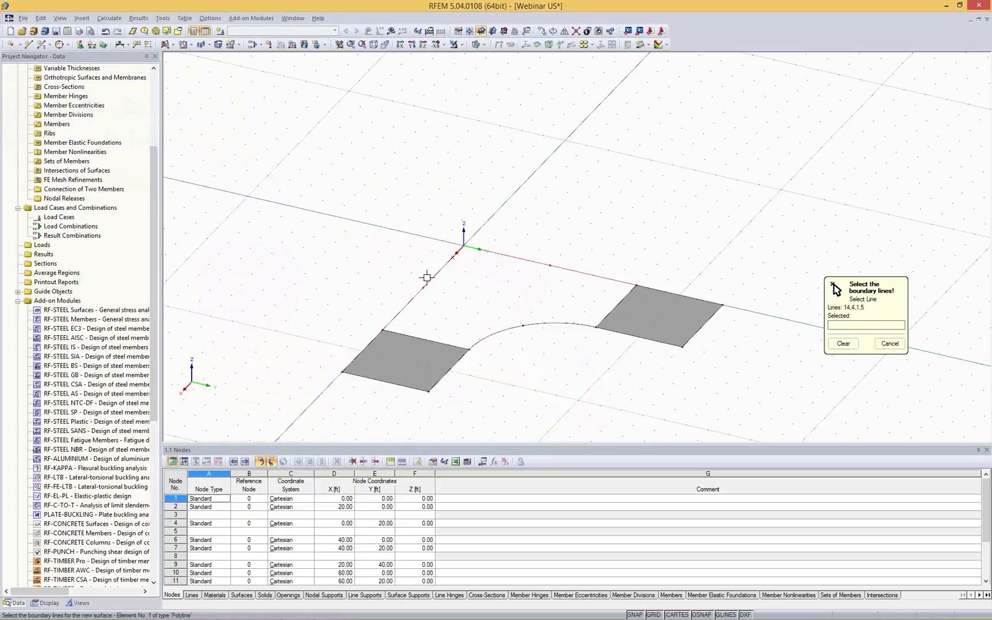
pyautogui.click(618, 304)
pyautogui.click(580, 321)
pyautogui.scroll(4, 459, 280)
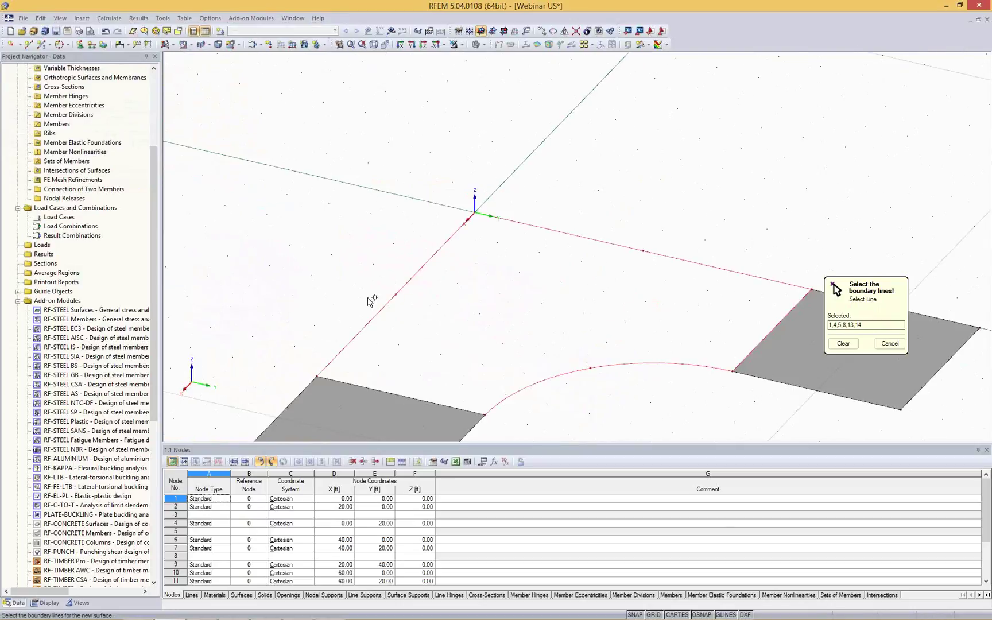
pyautogui.click(466, 405)
pyautogui.scroll(-2, 577, 207)
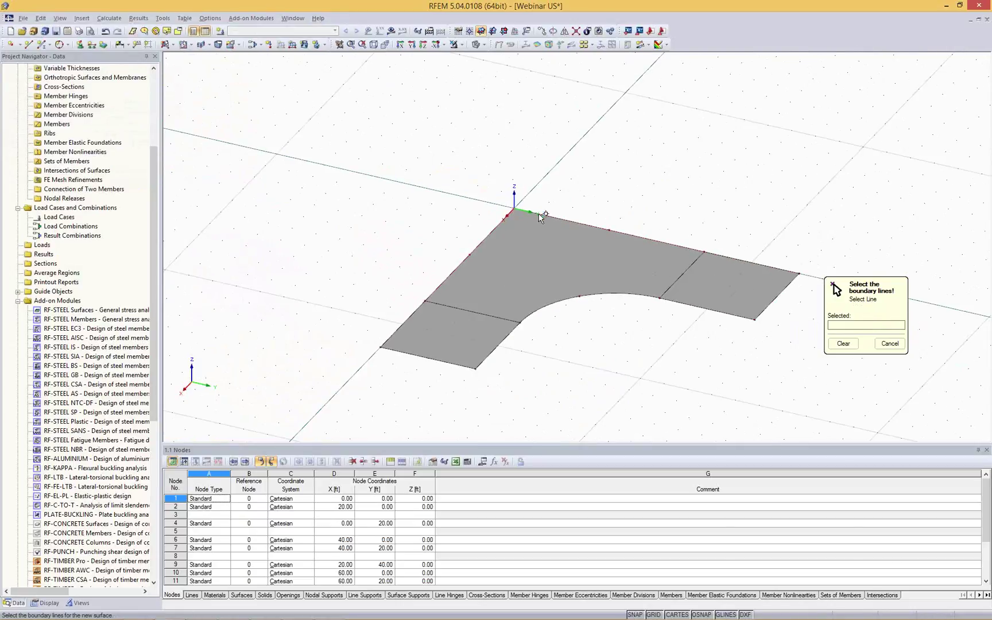
pyautogui.scroll(-1, 649, 152)
pyautogui.press('Escape')
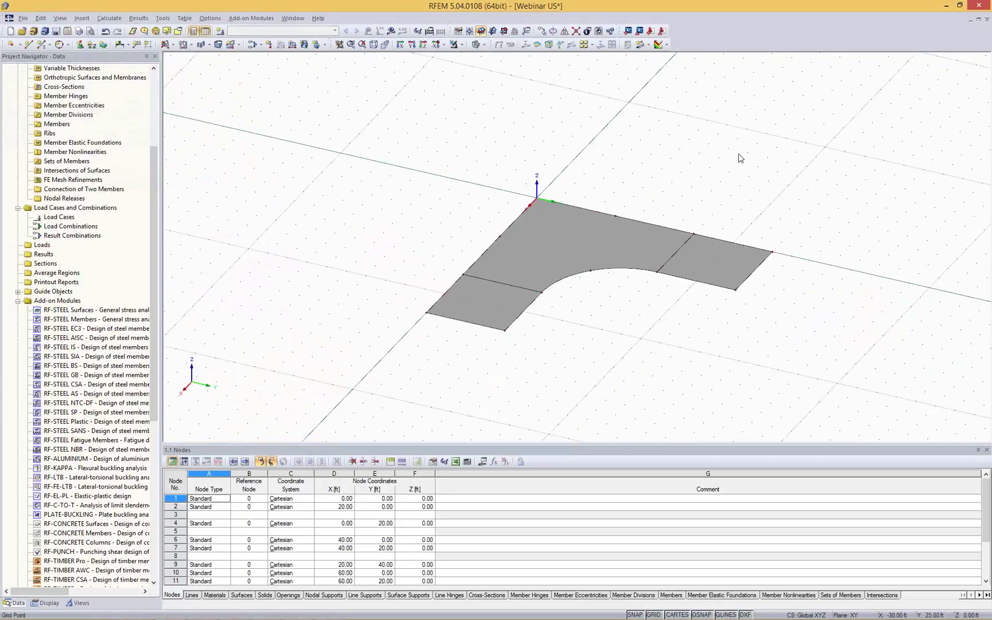
# Draw a 12 in thick rectangular concrete wall on the YZ plane from the origin to Y 20 ft, Z 10 ft.
pyautogui.keyDown('ctrl'); pyautogui.moveTo(736, 159); pyautogui.dragTo(694, 173, button='middle'); pyautogui.keyUp('ctrl')
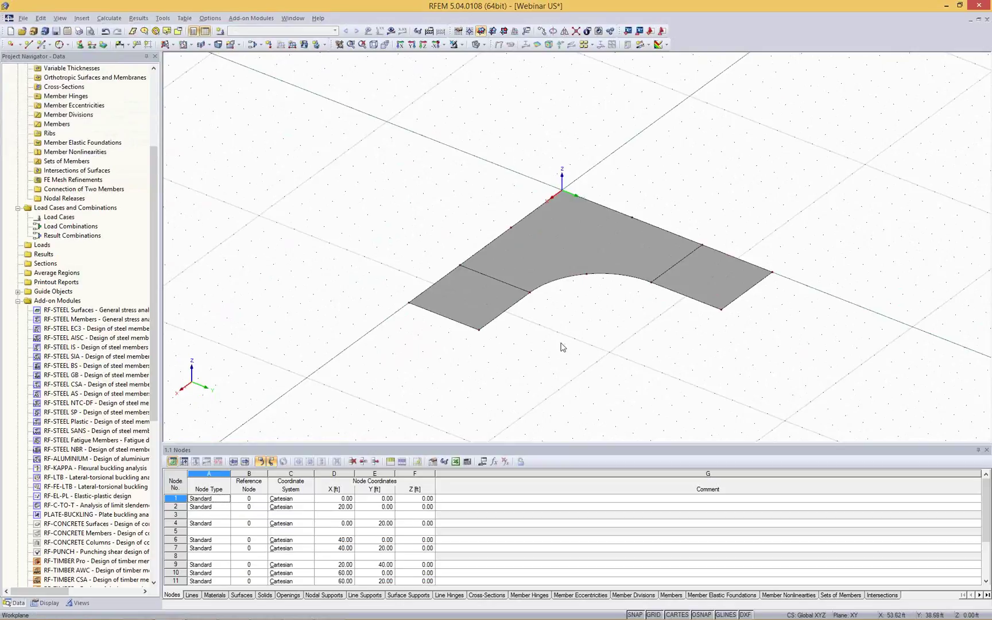
pyautogui.moveTo(565, 332)
pyautogui.keyDown('ctrl'); pyautogui.mouseDown(button='middle')
pyautogui.moveTo(538, 317)
pyautogui.moveTo(495, 241)
pyautogui.moveTo(501, 204)
pyautogui.moveTo(507, 239)
pyautogui.moveTo(577, 281)
pyautogui.moveTo(589, 305)
pyautogui.moveTo(543, 240)
pyautogui.moveTo(536, 270)
pyautogui.moveTo(554, 299)
pyautogui.moveTo(557, 339)
pyautogui.mouseUp(button='middle'); pyautogui.keyUp('ctrl')
pyautogui.click(492, 32)
pyautogui.keyDown('ctrl'); pyautogui.moveTo(687, 184); pyautogui.dragTo(799, 190, button='middle'); pyautogui.keyUp('ctrl')
pyautogui.click(174, 46)
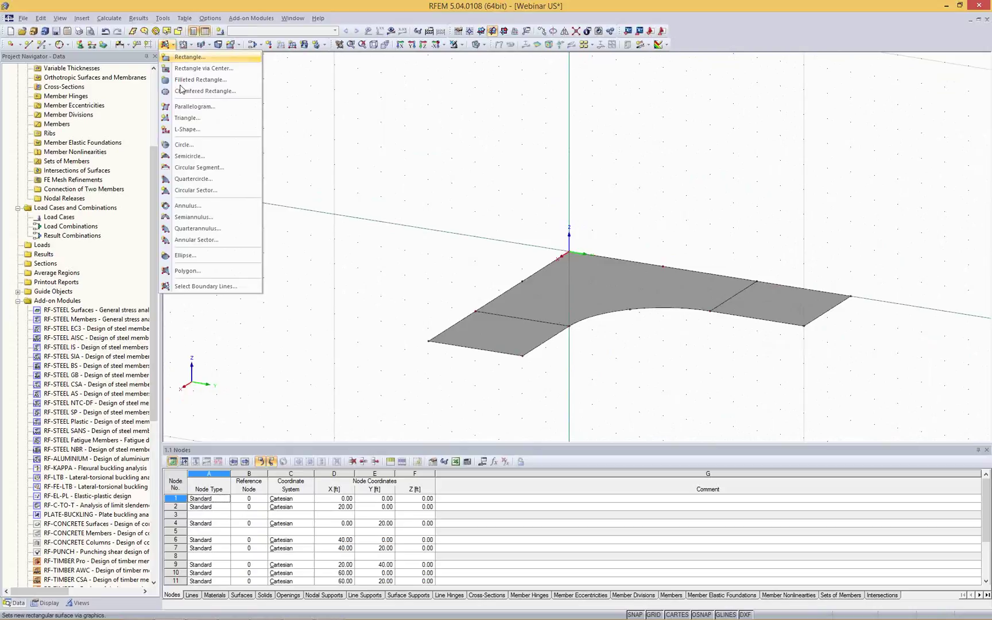
pyautogui.click(195, 56)
pyautogui.click(411, 297)
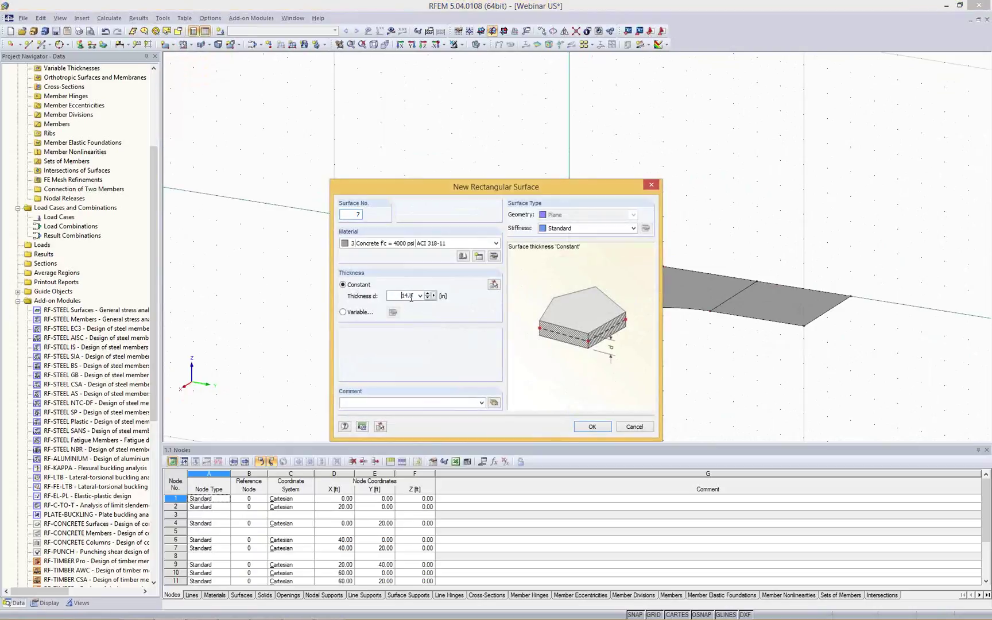
pyautogui.click(576, 429)
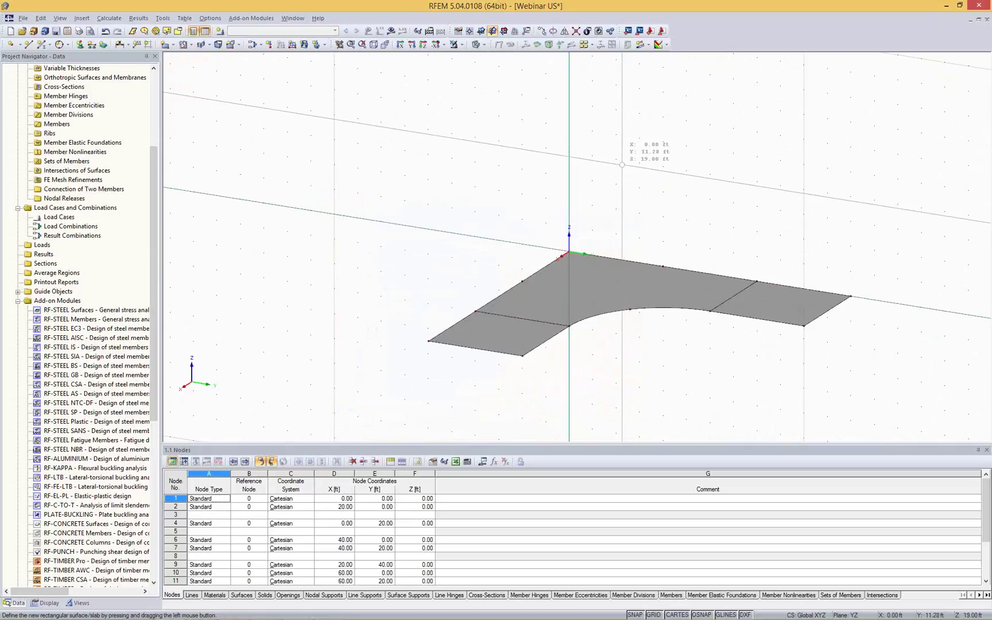
pyautogui.click(569, 252)
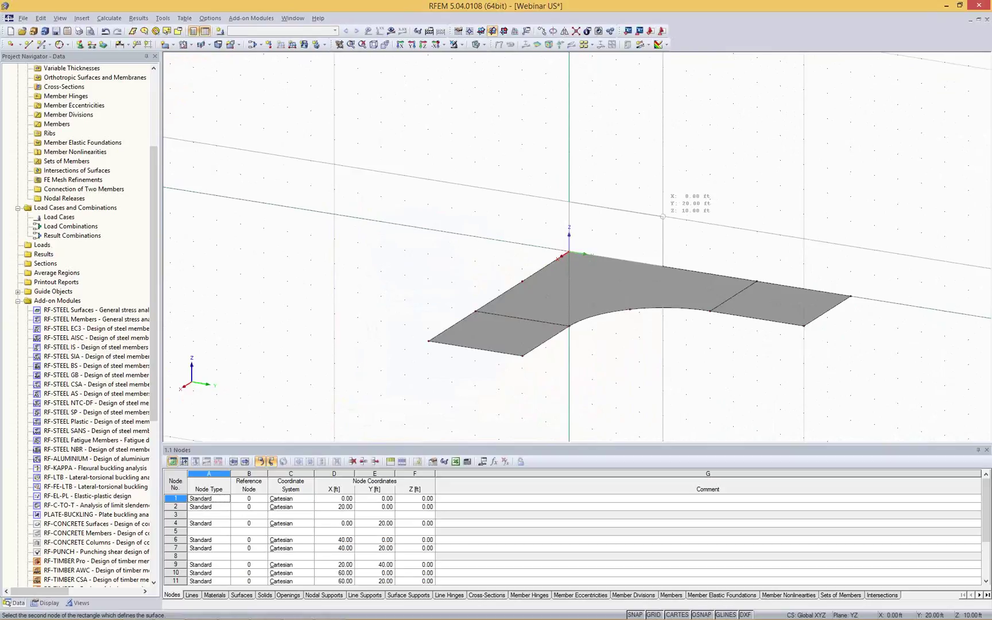
pyautogui.click(664, 216)
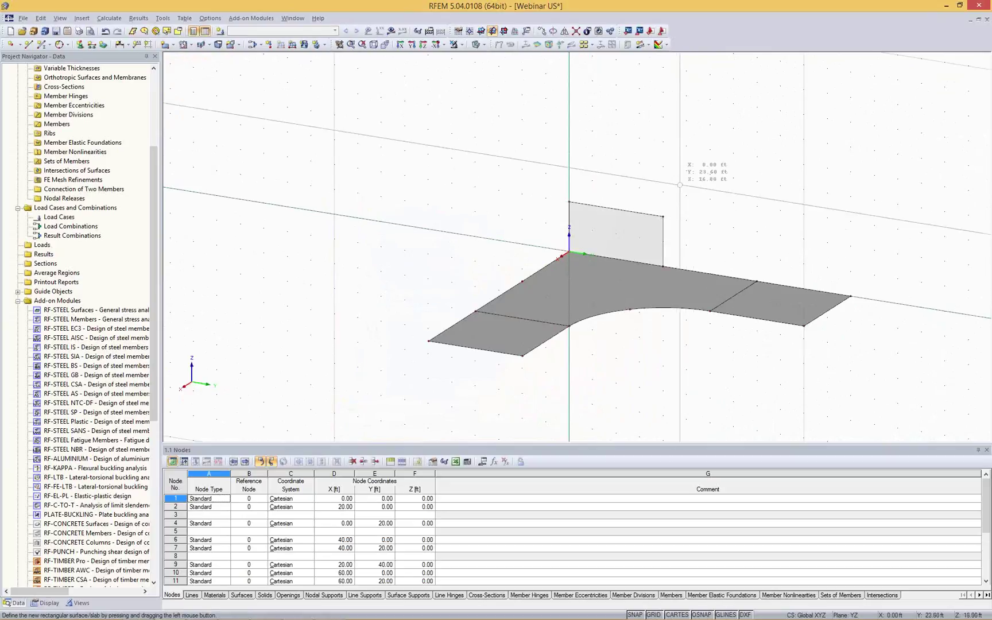
# Copy the 20 ft wall onto the slab's far end edge along the X axis.
pyautogui.moveTo(640, 153)
pyautogui.keyDown('ctrl'); pyautogui.mouseDown(button='middle')
pyautogui.moveTo(538, 162)
pyautogui.moveTo(626, 163)
pyautogui.mouseUp(button='middle'); pyautogui.keyUp('ctrl')
pyautogui.click(641, 217)
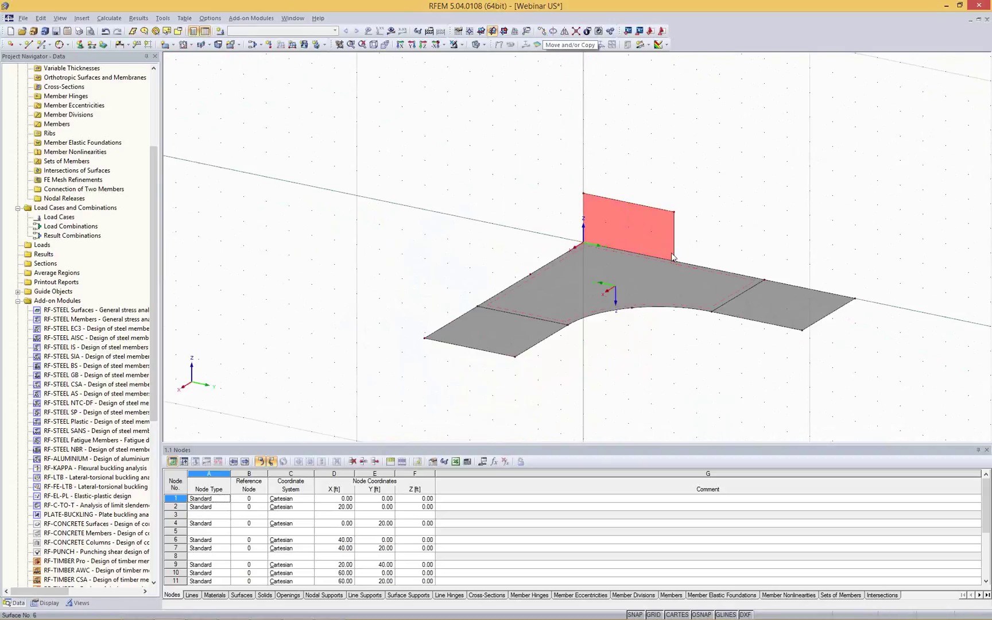
pyautogui.moveTo(668, 243); pyautogui.dragTo(516, 360)
pyautogui.click(774, 150)
# Draw a 12 in thick rectangular wall on the XZ plane from X 10 ft, Z 10 ft to the origin.
pyautogui.keyDown('ctrl'); pyautogui.moveTo(571, 186); pyautogui.dragTo(550, 98, button='middle'); pyautogui.keyUp('ctrl')
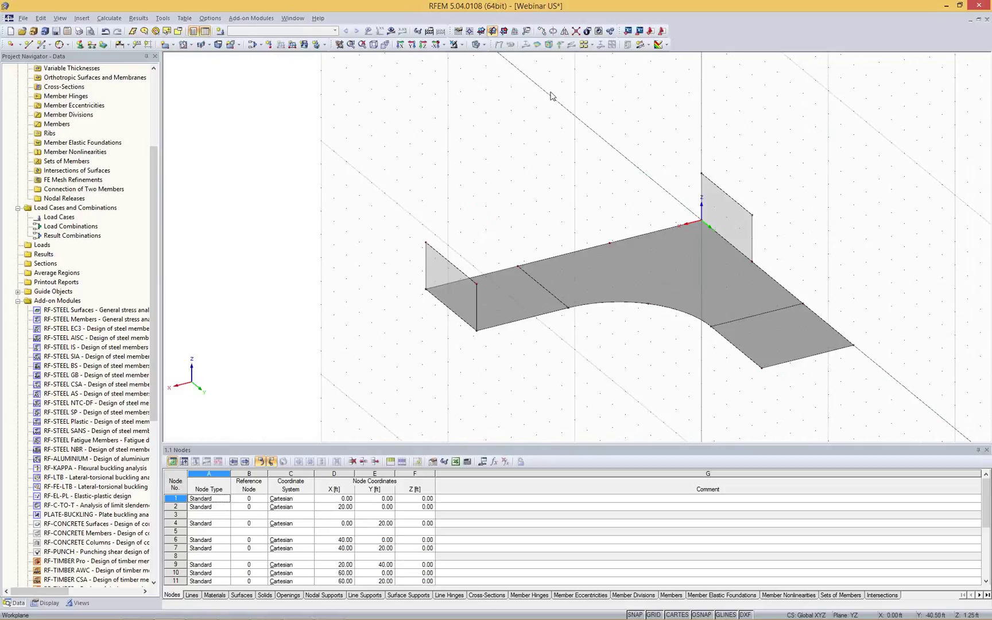
pyautogui.click(505, 36)
pyautogui.keyDown('ctrl'); pyautogui.moveTo(860, 302); pyautogui.dragTo(885, 268, button='middle'); pyautogui.keyUp('ctrl')
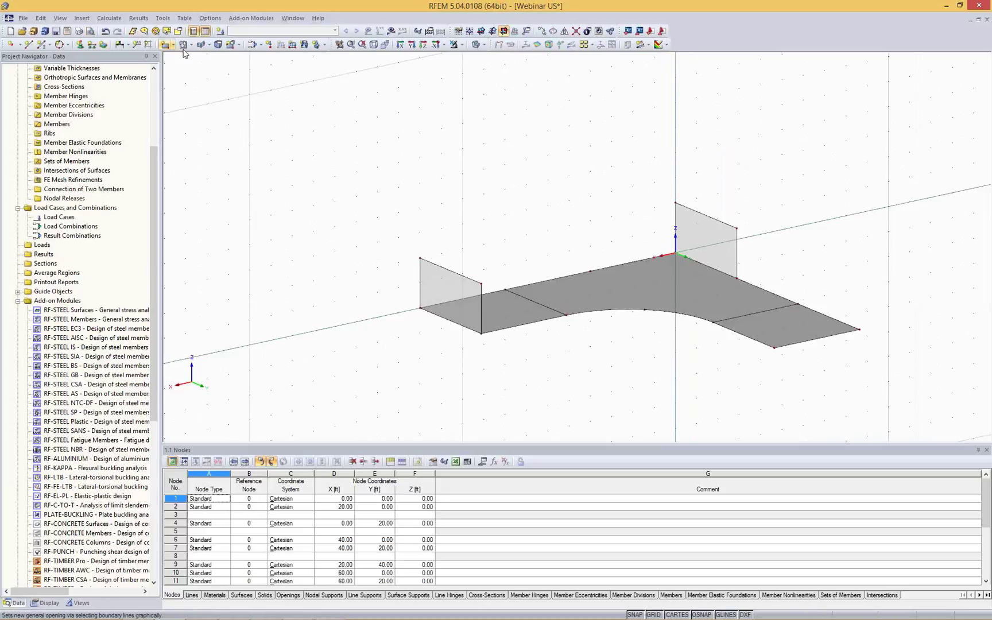
pyautogui.click(164, 46)
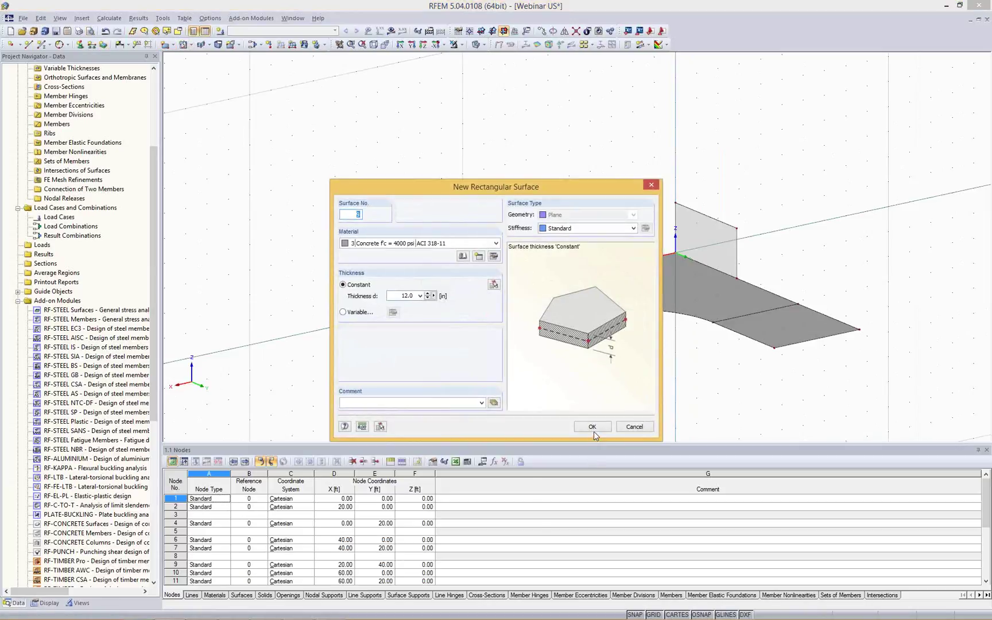
pyautogui.click(595, 428)
pyautogui.click(633, 212)
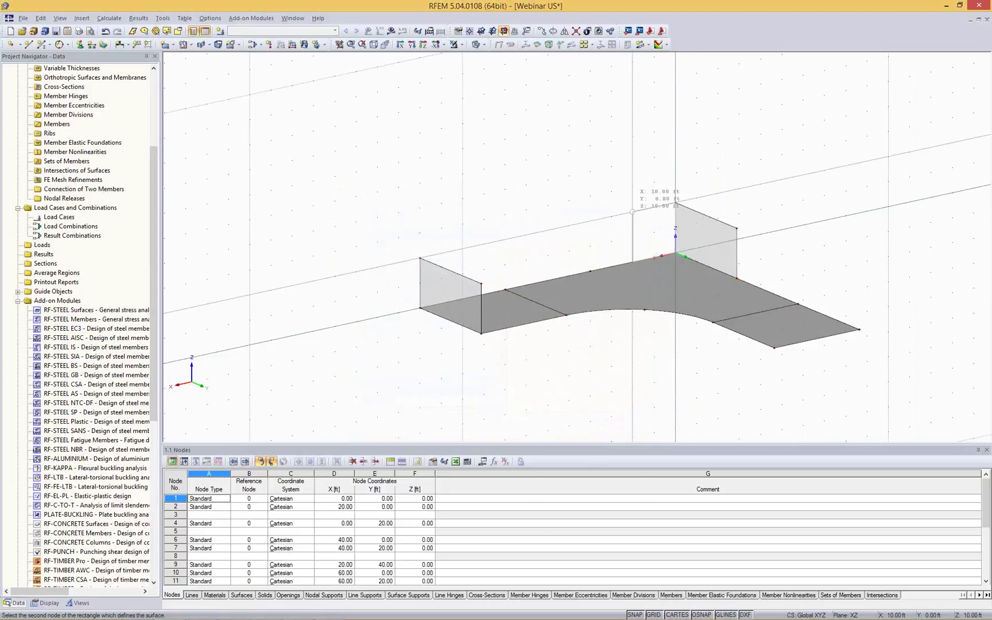
pyautogui.click(676, 255)
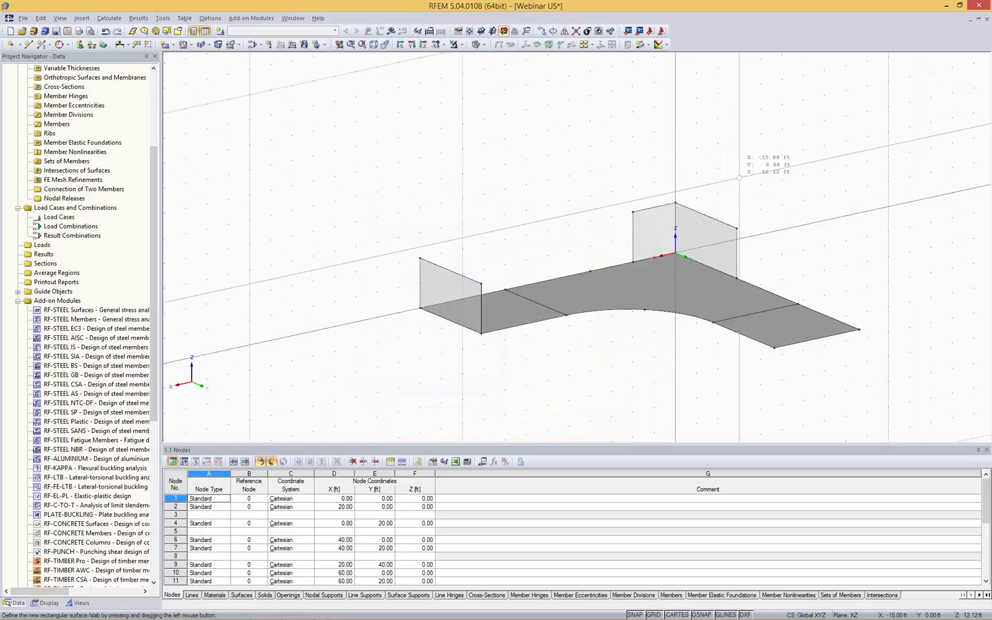
# Copy the 10 ft wall along X to the inner end of the far 20 ft wall, on the slab's Y = 0 edge.
pyautogui.click(453, 255)
pyautogui.keyDown('ctrl'); pyautogui.moveTo(556, 148); pyautogui.dragTo(460, 259, button='middle'); pyautogui.keyUp('ctrl')
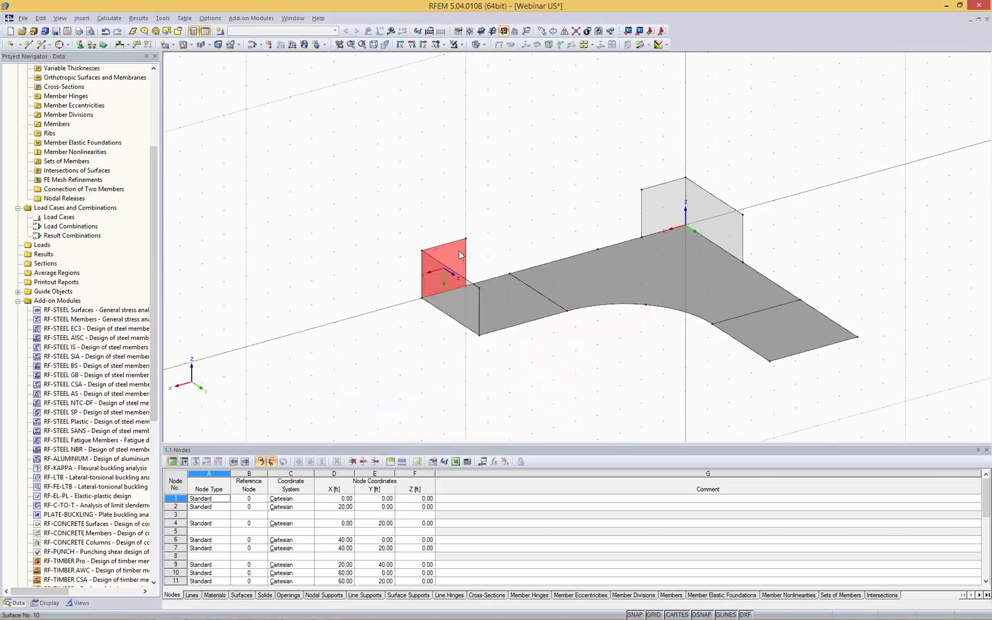
pyautogui.keyDown('ctrl'); pyautogui.moveTo(523, 326); pyautogui.dragTo(531, 162); pyautogui.keyUp('ctrl')
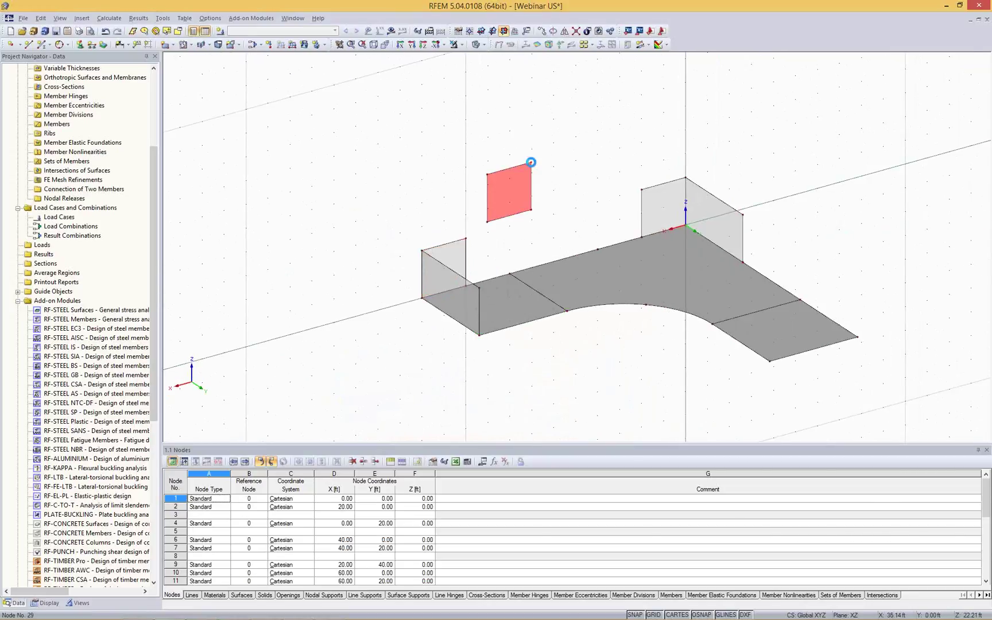
pyautogui.click(511, 155)
pyautogui.click(506, 207)
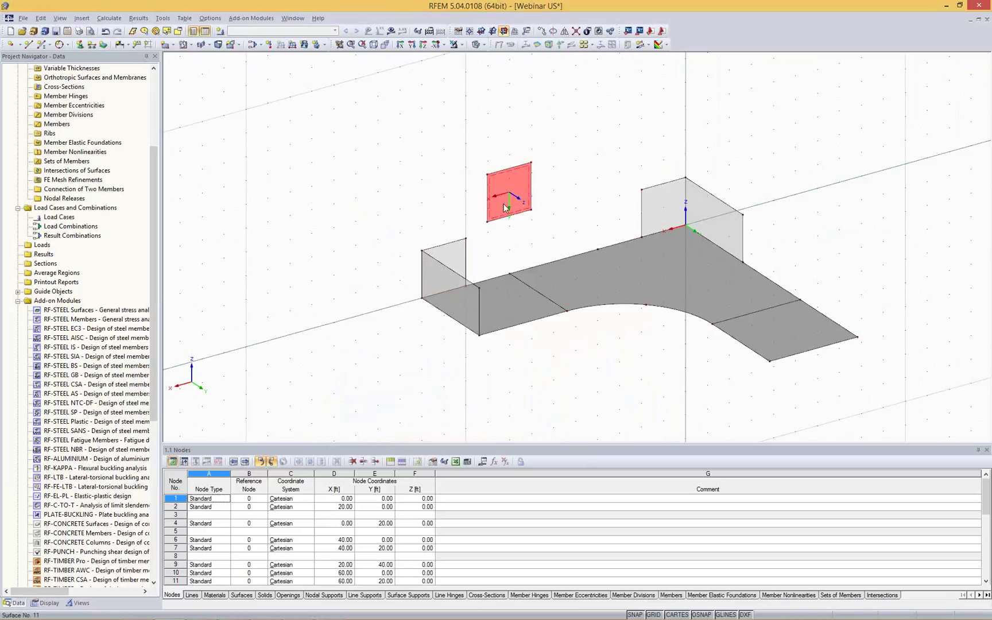
pyautogui.press('Delete')
# Copy the far 10 ft wall along Y onto the opposite end of the far 20 ft wall, forming a U-shaped wall group.
pyautogui.click(466, 248)
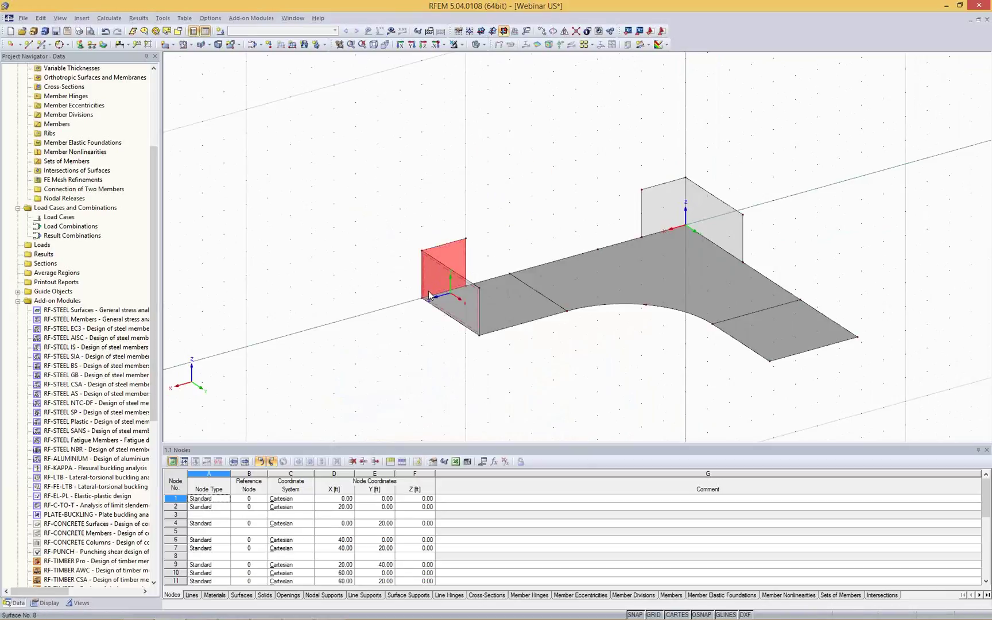
pyautogui.keyDown('ctrl'); pyautogui.moveTo(532, 222); pyautogui.dragTo(368, 218, button='middle'); pyautogui.keyUp('ctrl')
pyautogui.keyDown('ctrl'); pyautogui.moveTo(483, 283); pyautogui.dragTo(482, 282); pyautogui.keyUp('ctrl')
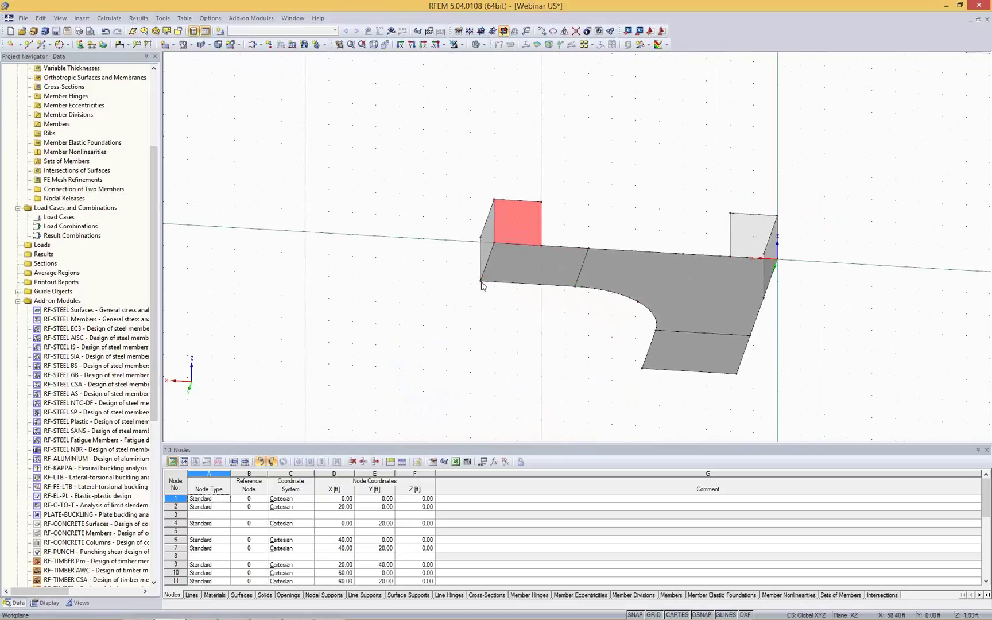
pyautogui.keyDown('ctrl'); pyautogui.moveTo(573, 272); pyautogui.dragTo(705, 257, button='middle'); pyautogui.keyUp('ctrl')
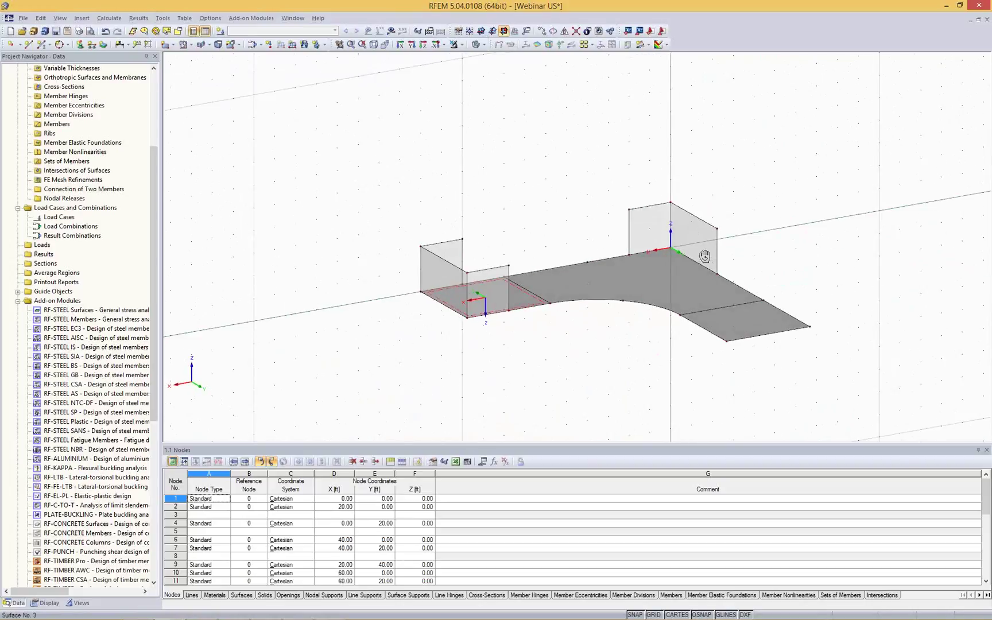
# Connect the lines and members across the entire slab and wall model.
pyautogui.click(576, 31)
pyautogui.moveTo(322, 138); pyautogui.dragTo(878, 392)
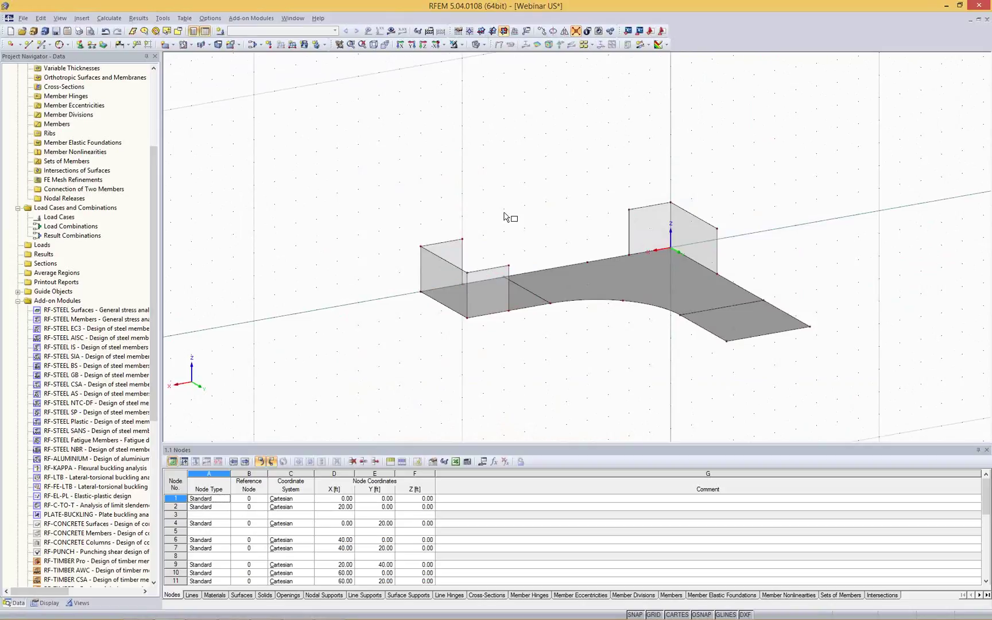
pyautogui.press('Escape')
# Start a new member and set its member type to Beam.
pyautogui.keyDown('ctrl'); pyautogui.moveTo(544, 163); pyautogui.dragTo(672, 247, button='middle'); pyautogui.keyUp('ctrl')
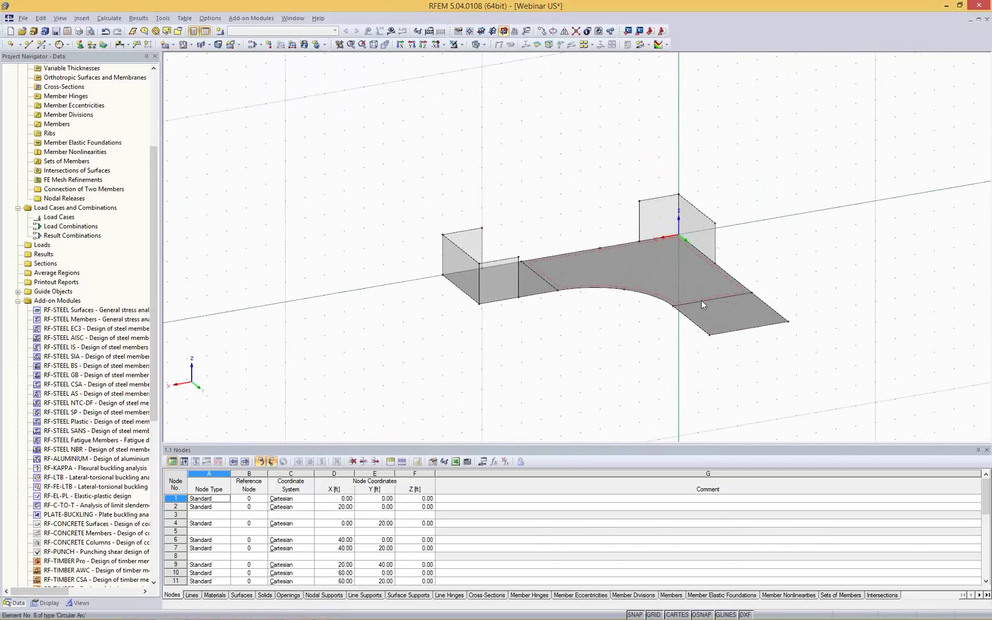
pyautogui.click(42, 44)
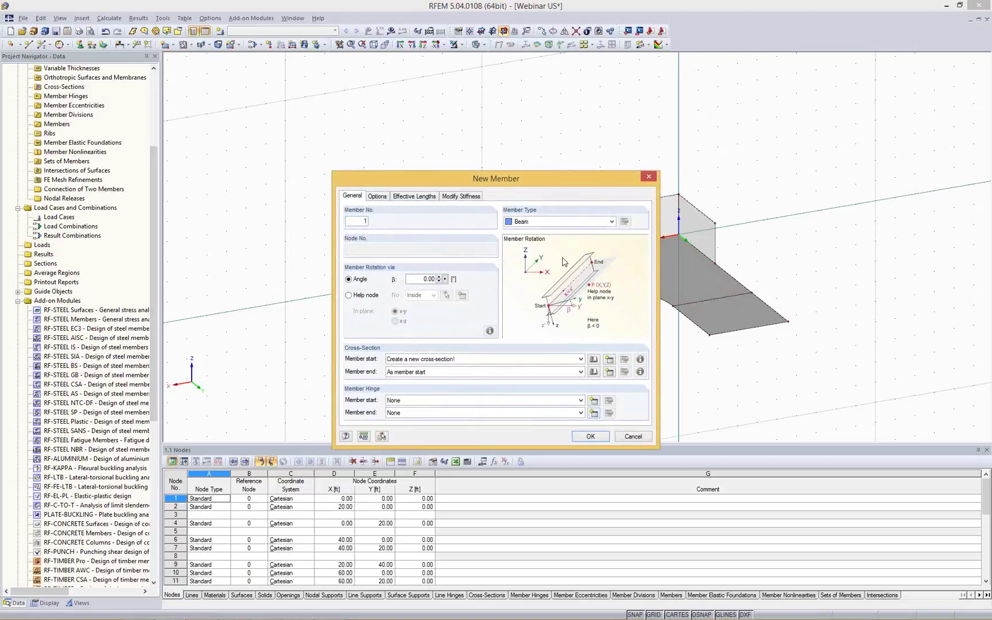
pyautogui.moveTo(527, 181); pyautogui.dragTo(488, 164)
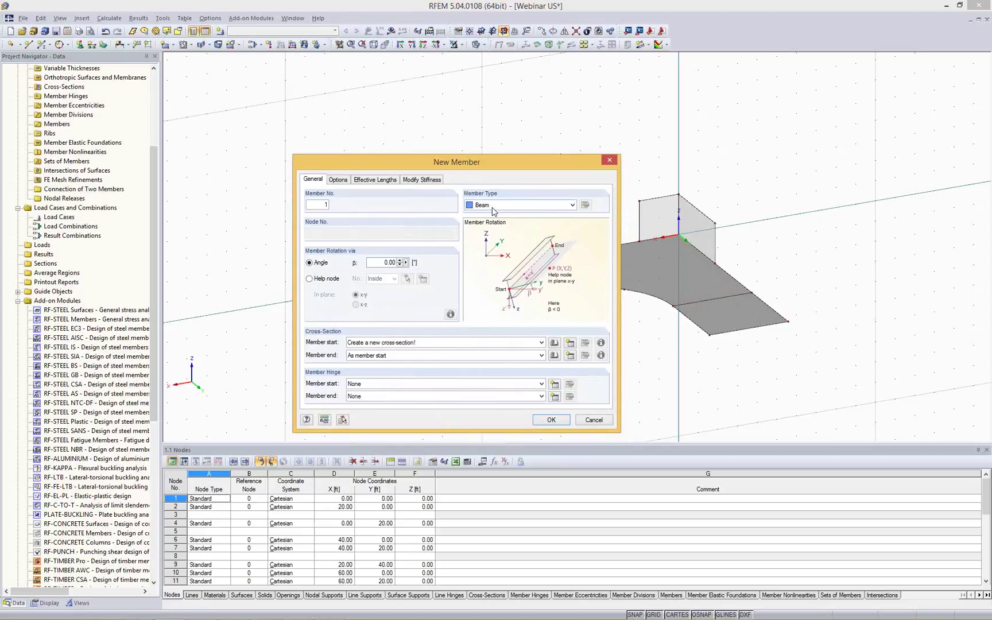
pyautogui.click(493, 208)
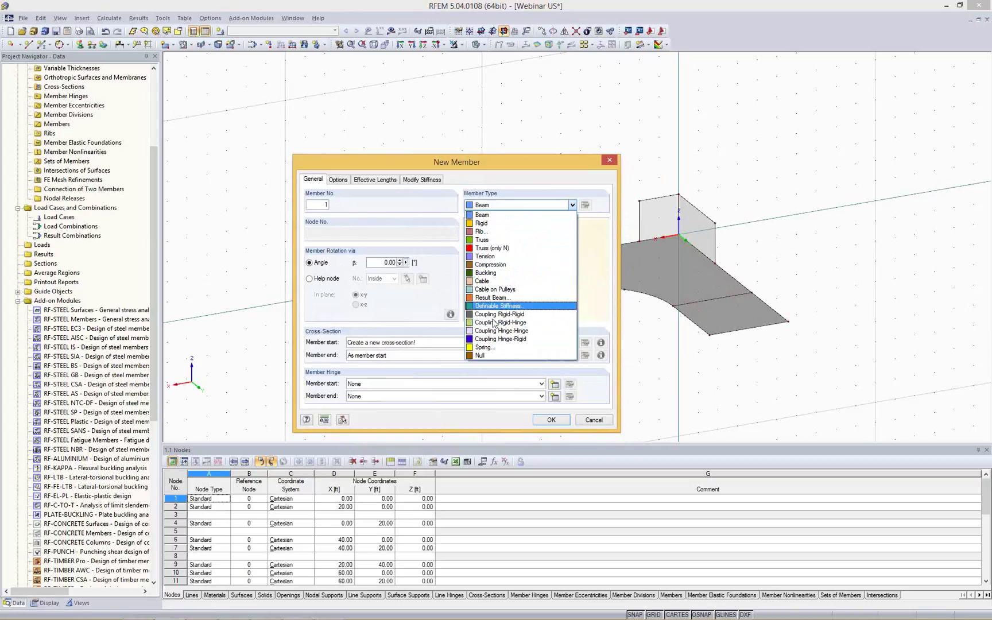
pyautogui.click(483, 217)
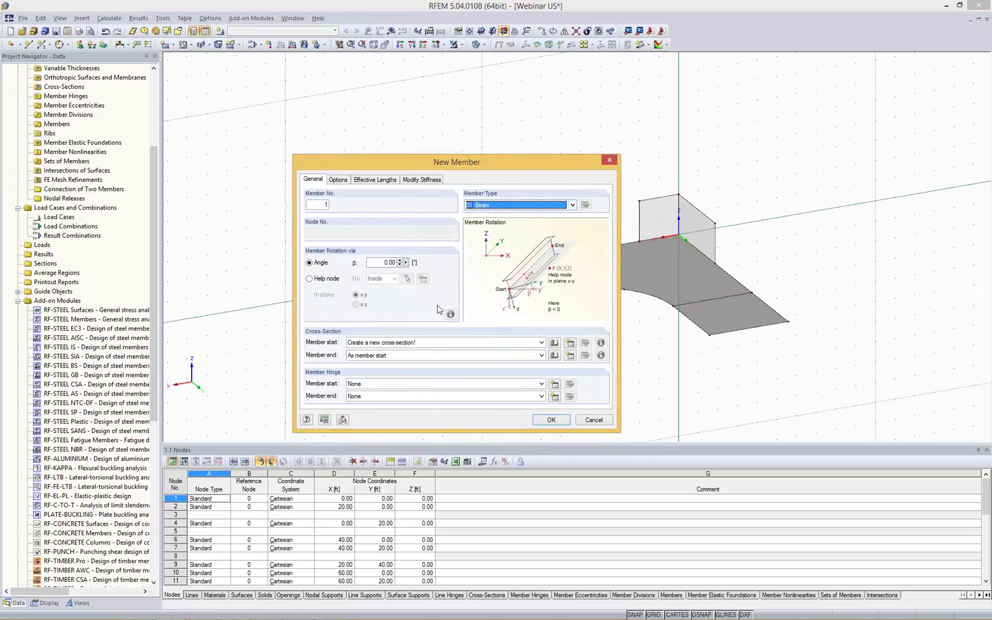
# Assign the rolled I-section W 10x77 (AISC 13) in Steel A992 to the new beam member and accept the member settings.
pyautogui.click(571, 343)
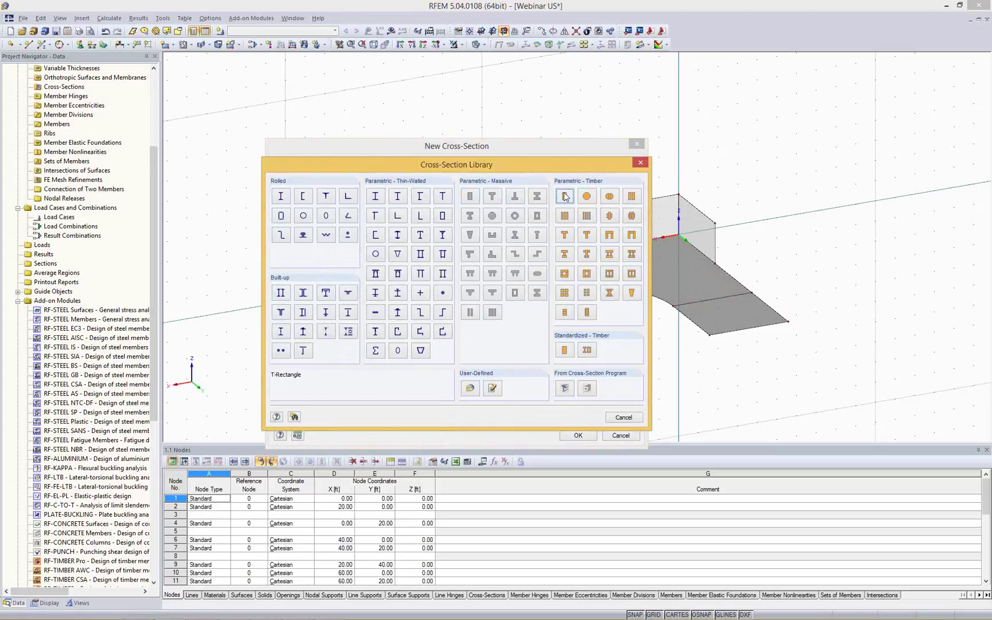
pyautogui.click(281, 197)
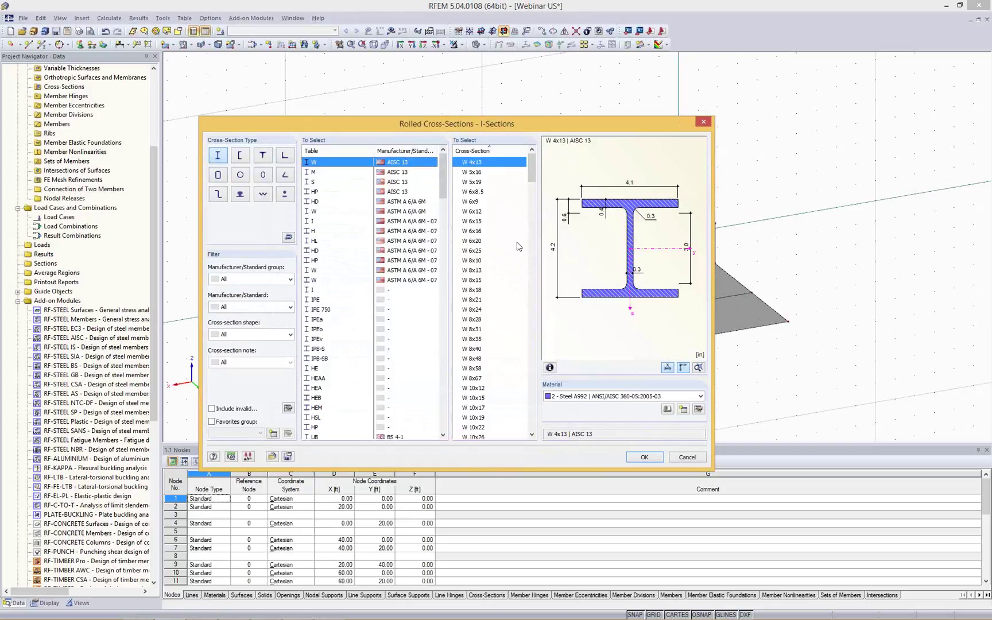
pyautogui.click(267, 280)
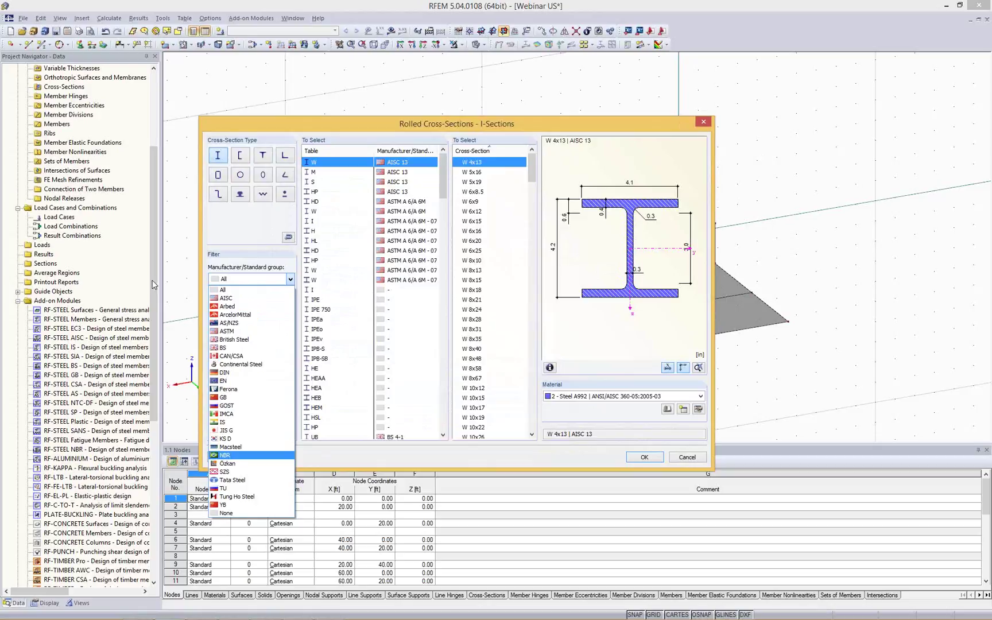
pyautogui.click(235, 228)
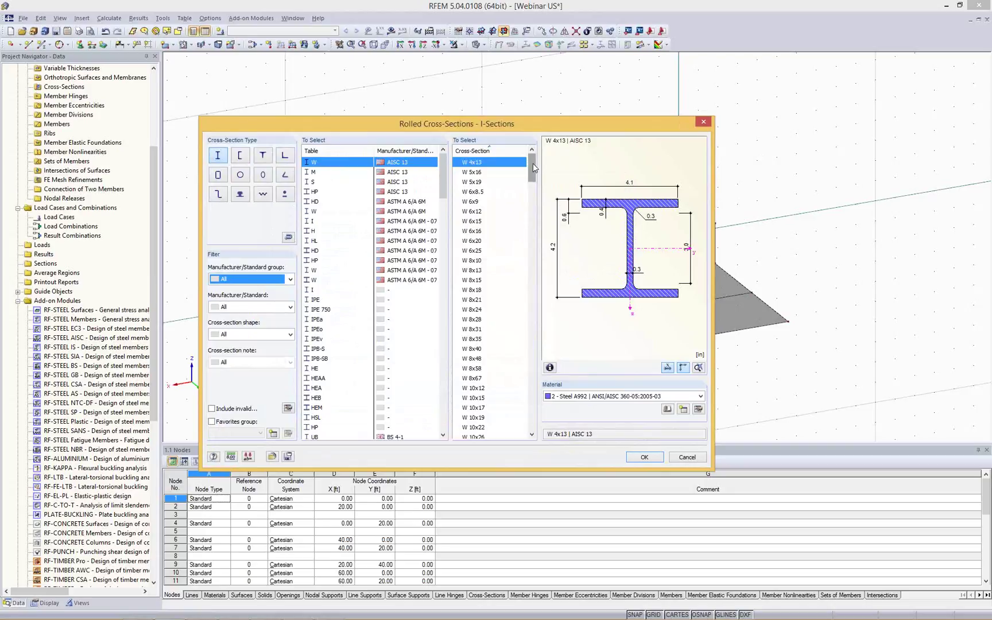
pyautogui.scroll(-10, 532, 163)
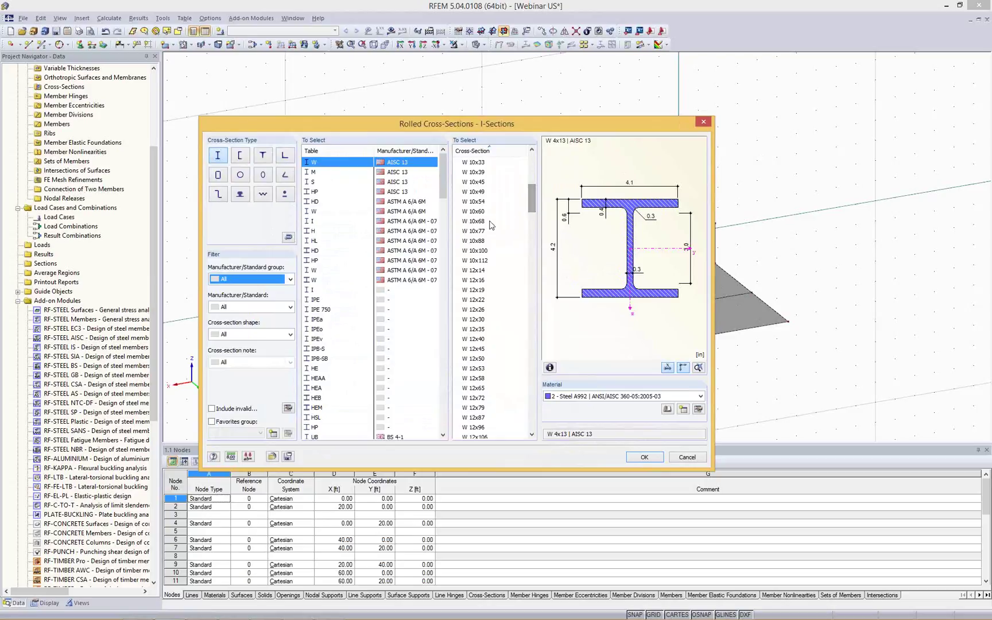
pyautogui.click(488, 231)
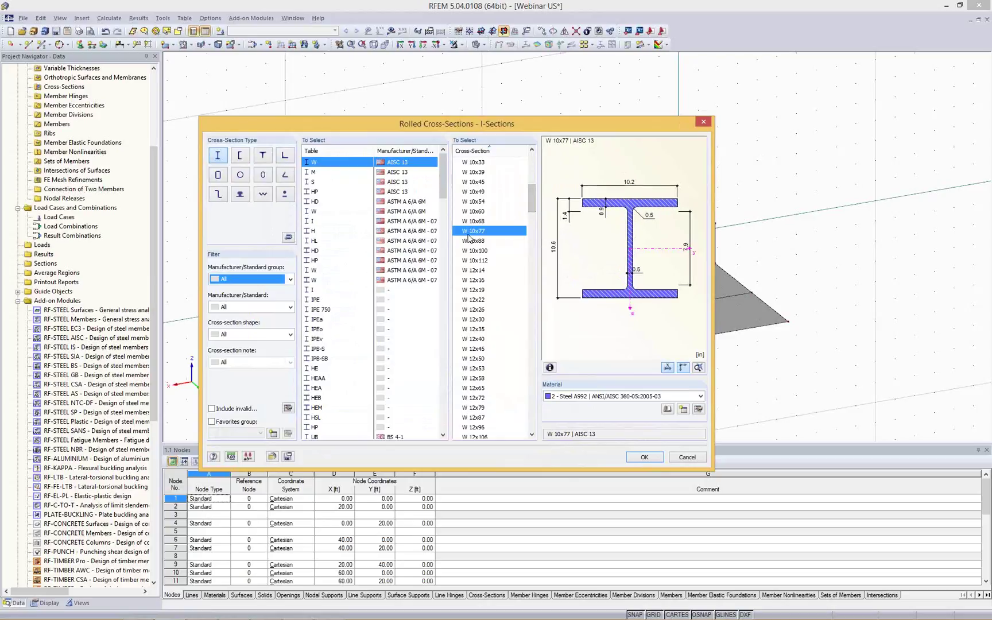
pyautogui.click(591, 399)
pyautogui.click(597, 420)
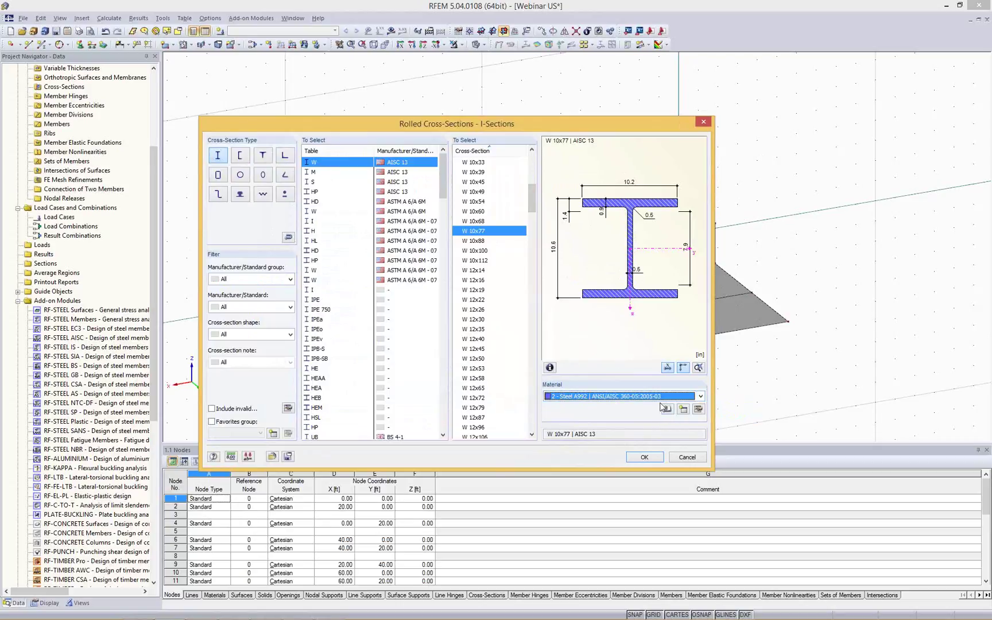
pyautogui.click(644, 457)
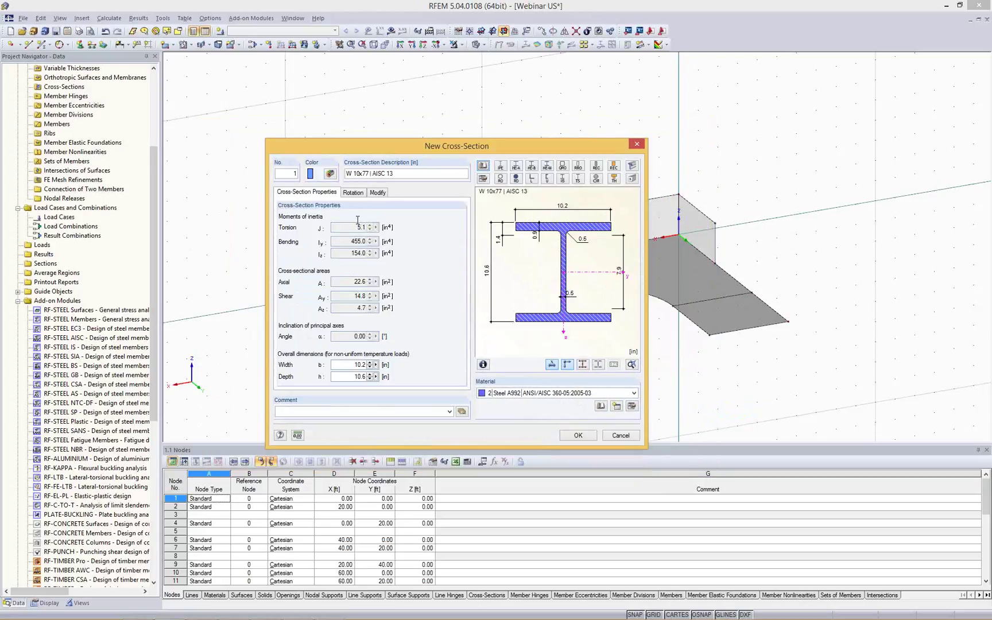
pyautogui.click(578, 435)
pyautogui.click(549, 420)
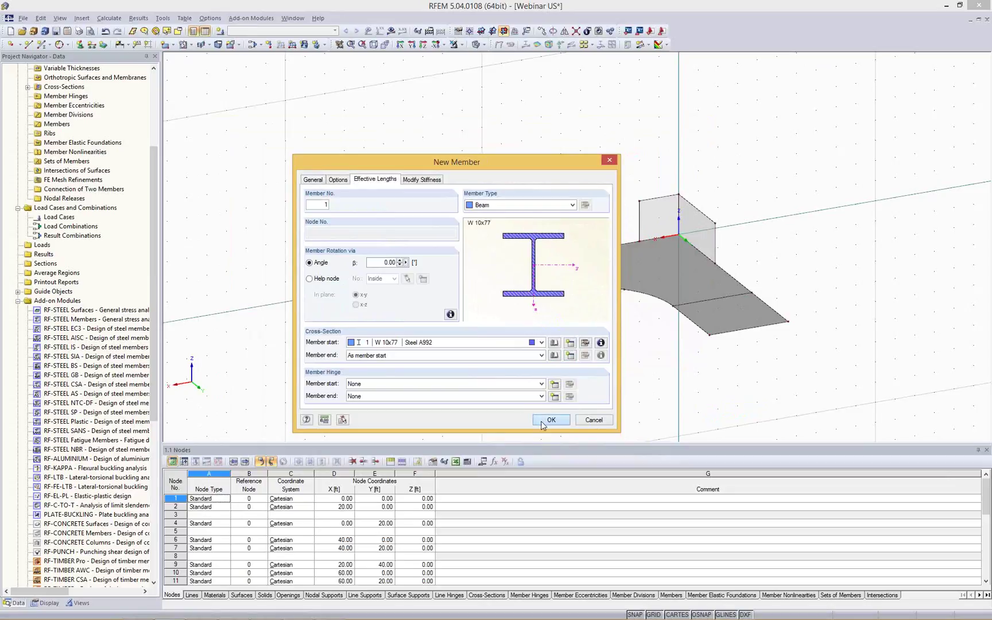
# Place a 10 ft vertical beam member at X = 40 ft on the slab's Y = 0 edge and a second one farther along that edge.
pyautogui.keyDown('ctrl'); pyautogui.moveTo(518, 199); pyautogui.dragTo(546, 251, button='middle'); pyautogui.keyUp('ctrl')
pyautogui.click(537, 251)
pyautogui.click(537, 213)
pyautogui.click(620, 241)
pyautogui.click(620, 203)
pyautogui.press('Escape')
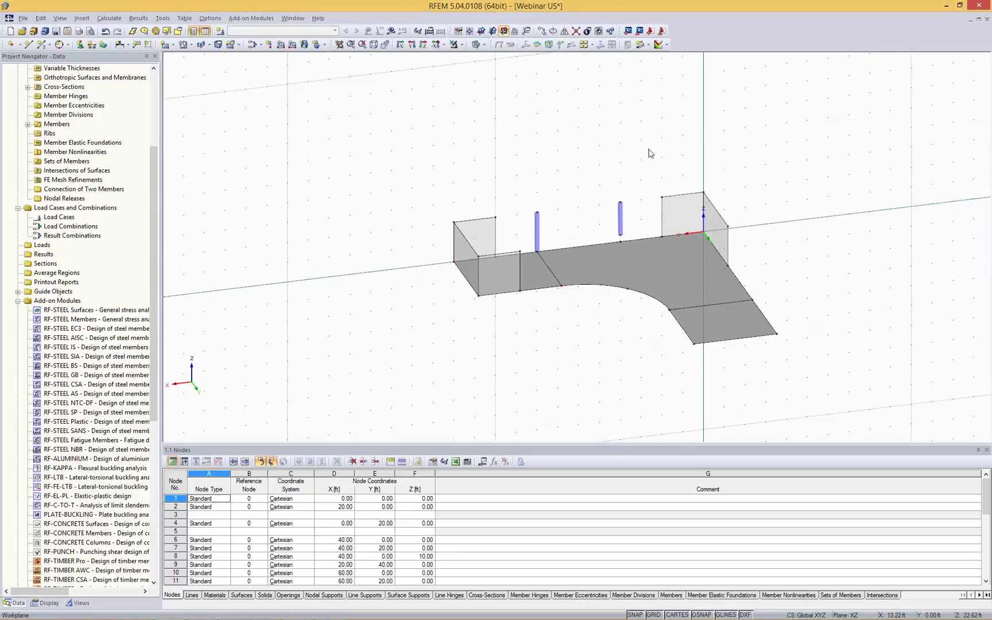
# Undo the second vertical member and copy the X = 40 ft column to the other slab edge nodes, around the rounded corner to X = 20, Y = 60 ft.
pyautogui.hotkey('ctrl', 'z')
pyautogui.click(538, 230)
pyautogui.moveTo(537, 231); pyautogui.dragTo(621, 241)
pyautogui.moveTo(771, 174)
pyautogui.keyDown('ctrl'); pyautogui.mouseDown(button='middle')
pyautogui.moveTo(667, 184)
pyautogui.moveTo(752, 174)
pyautogui.mouseUp(button='middle'); pyautogui.keyUp('ctrl')
pyautogui.keyDown('ctrl'); pyautogui.moveTo(553, 238); pyautogui.dragTo(669, 303); pyautogui.keyUp('ctrl')
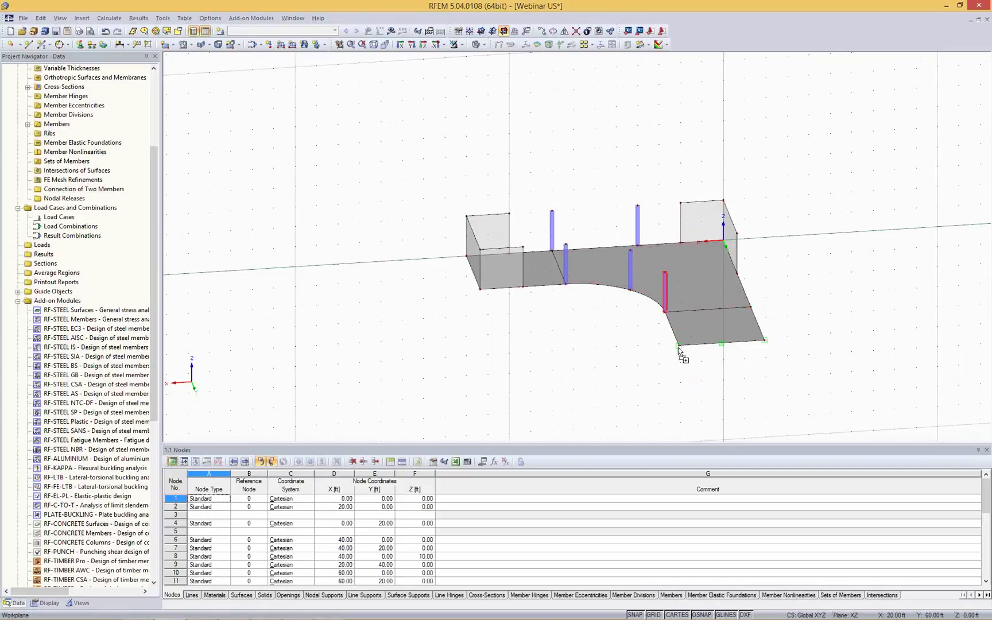
# Copy the two columns at X = 20 ft, Y = 40 and 60 ft, once by dX = -20 ft onto the slab's X = 0 edge.
pyautogui.keyDown('ctrl'); pyautogui.moveTo(855, 226); pyautogui.dragTo(723, 315, button='middle'); pyautogui.keyUp('ctrl')
pyautogui.click(724, 314)
pyautogui.keyDown('ctrl'); pyautogui.click(676, 288); pyautogui.keyUp('ctrl')
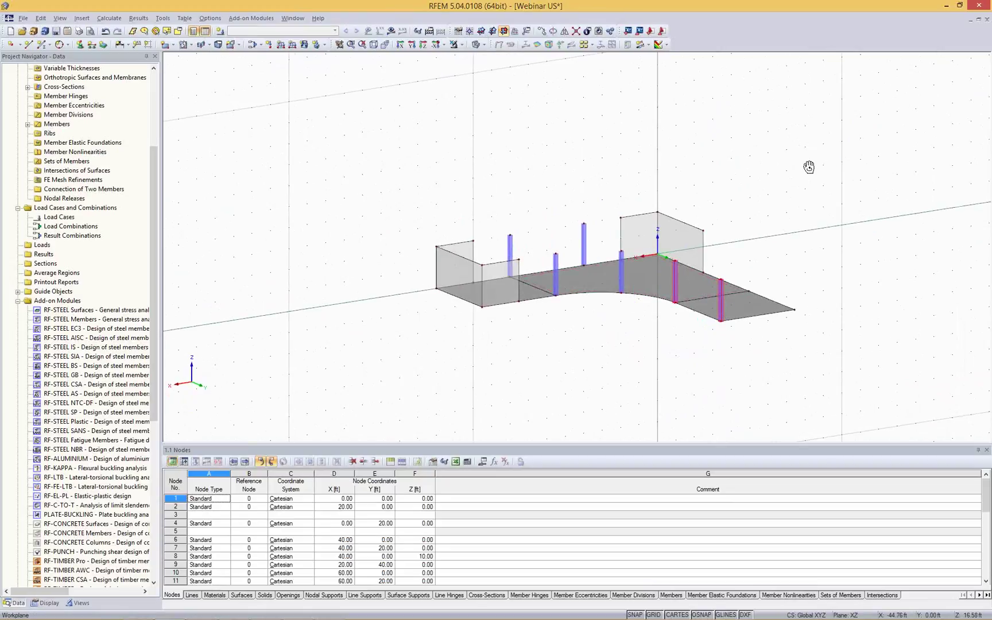
pyautogui.keyDown('ctrl'); pyautogui.moveTo(809, 167); pyautogui.dragTo(765, 197, button='middle'); pyautogui.keyUp('ctrl')
pyautogui.click(542, 32)
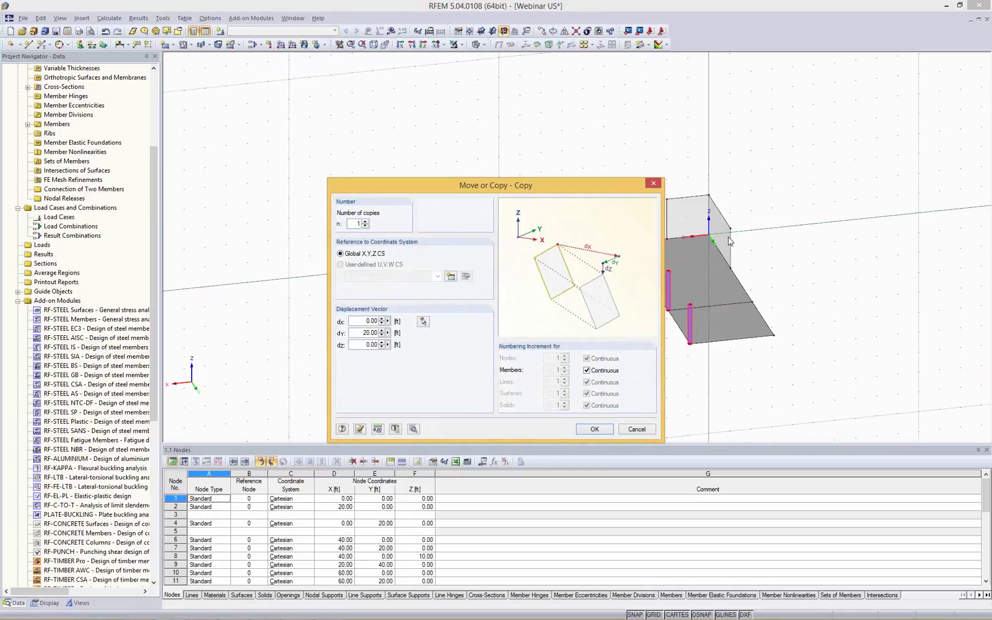
pyautogui.click(424, 321)
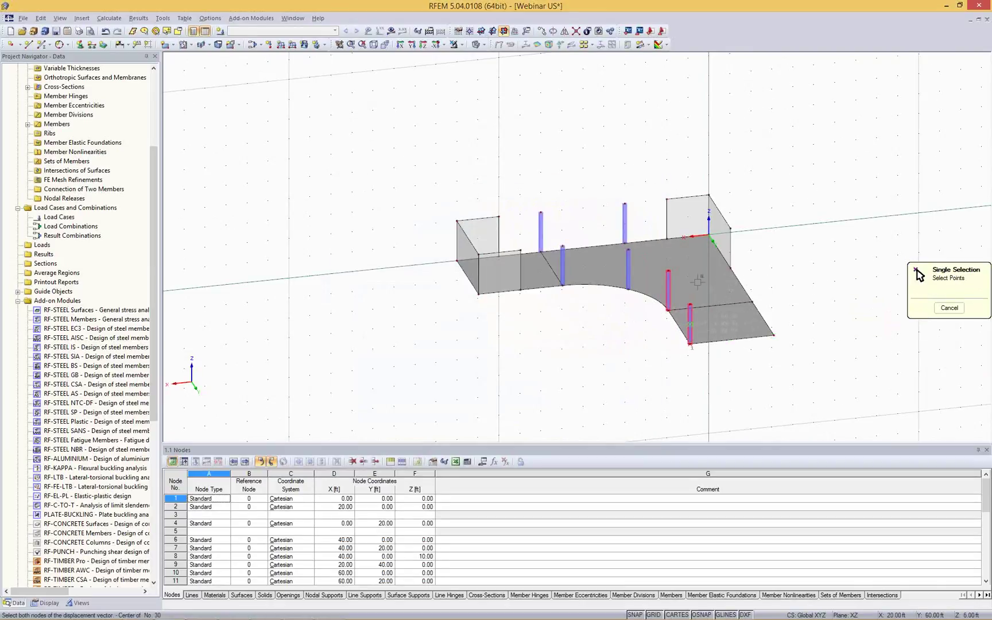
pyautogui.click(774, 335)
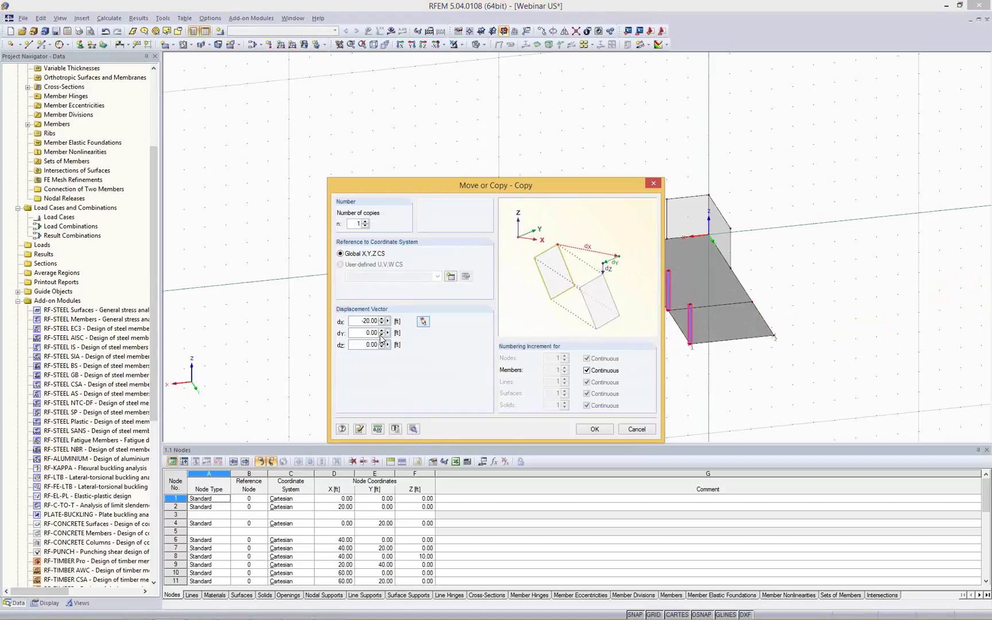
pyautogui.click(596, 430)
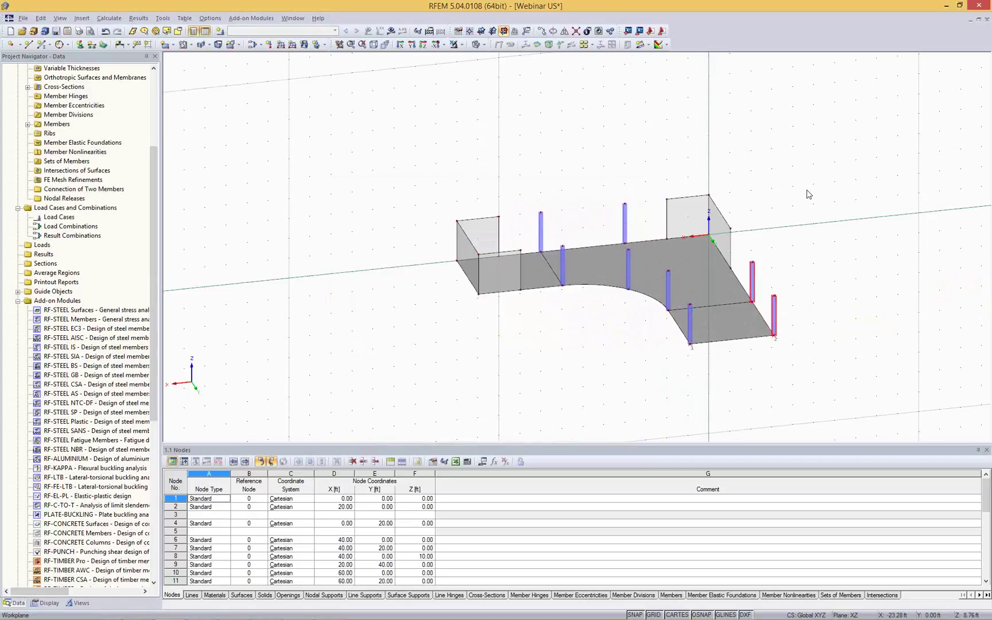
# Connect the lines and members across the entire model including the new columns.
pyautogui.keyDown('ctrl'); pyautogui.moveTo(815, 243); pyautogui.dragTo(801, 202, button='middle'); pyautogui.keyUp('ctrl')
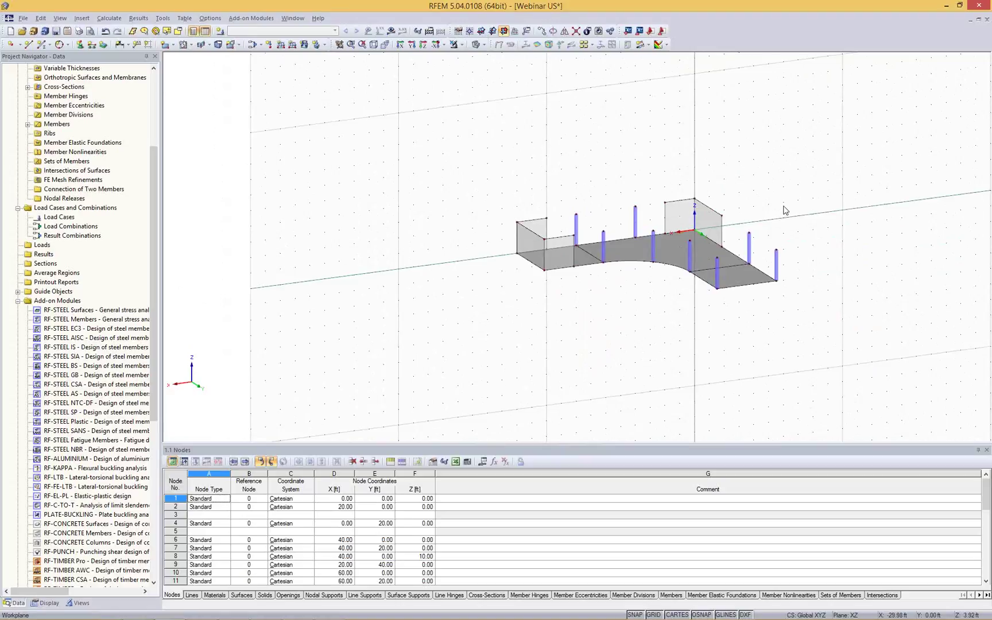
pyautogui.click(576, 31)
pyautogui.moveTo(454, 173); pyautogui.dragTo(933, 394)
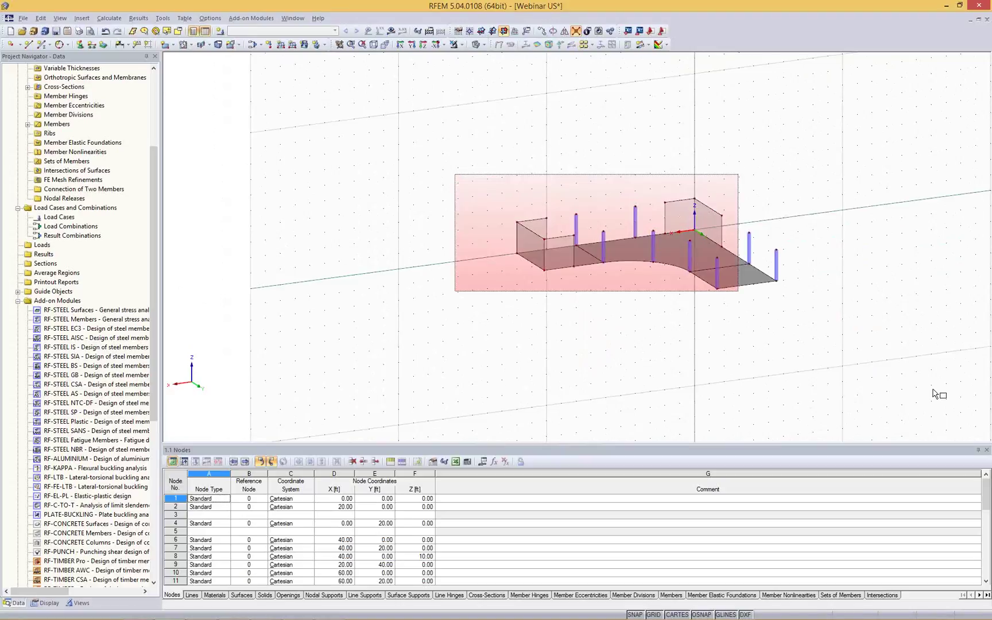
# Select all top nodes of the walls and columns and set their Z coordinate to 12 ft.
pyautogui.keyDown('ctrl'); pyautogui.moveTo(832, 225); pyautogui.dragTo(807, 283, button='middle'); pyautogui.keyUp('ctrl')
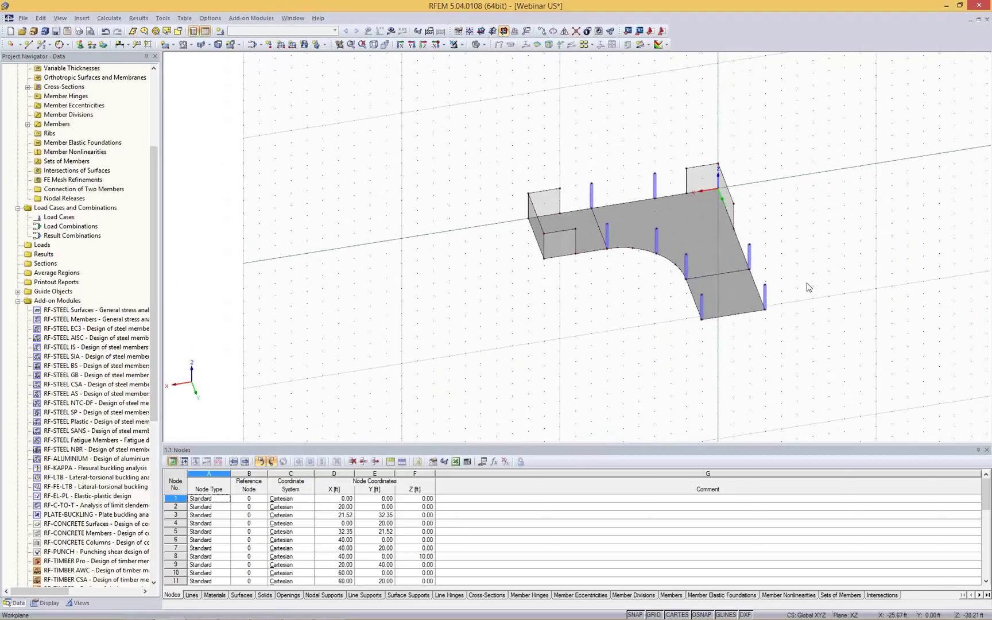
pyautogui.keyDown('ctrl'); pyautogui.moveTo(975, 209); pyautogui.dragTo(957, 112, button='middle'); pyautogui.keyUp('ctrl')
pyautogui.moveTo(492, 203); pyautogui.dragTo(793, 248)
pyautogui.keyDown('ctrl'); pyautogui.moveTo(725, 162); pyautogui.dragTo(613, 223, button='middle'); pyautogui.keyUp('ctrl')
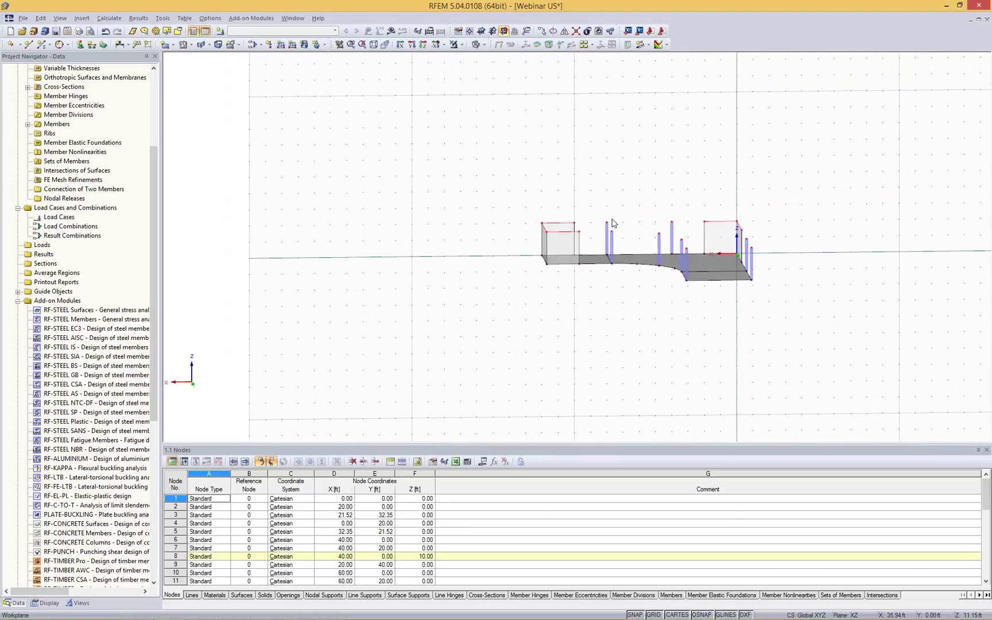
pyautogui.rightClick(607, 222)
pyautogui.moveTo(638, 238)
pyautogui.click(770, 242)
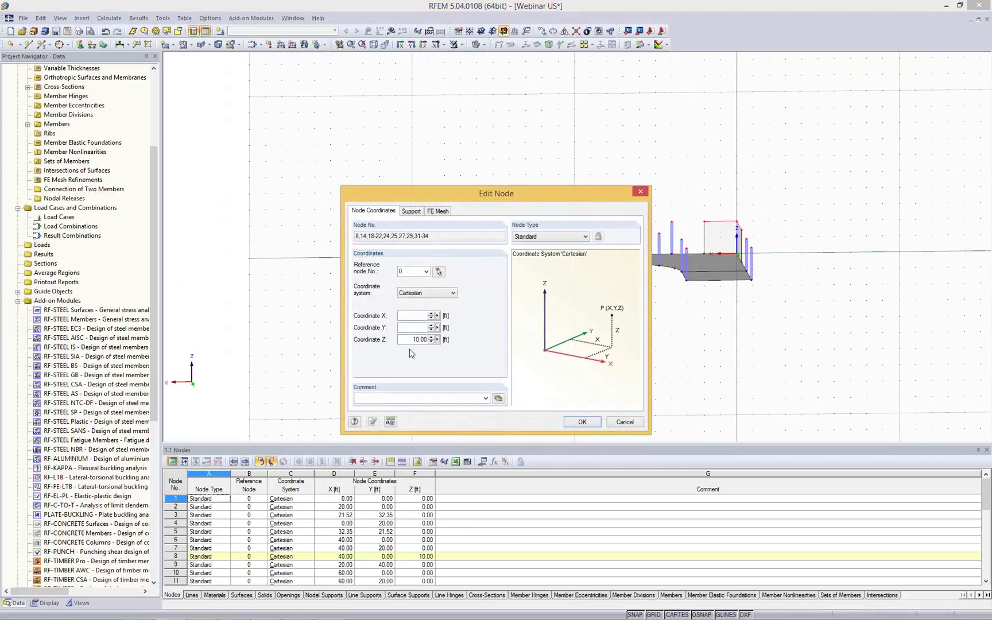
pyautogui.doubleClick(406, 339)
pyautogui.write('12')
pyautogui.click(584, 422)
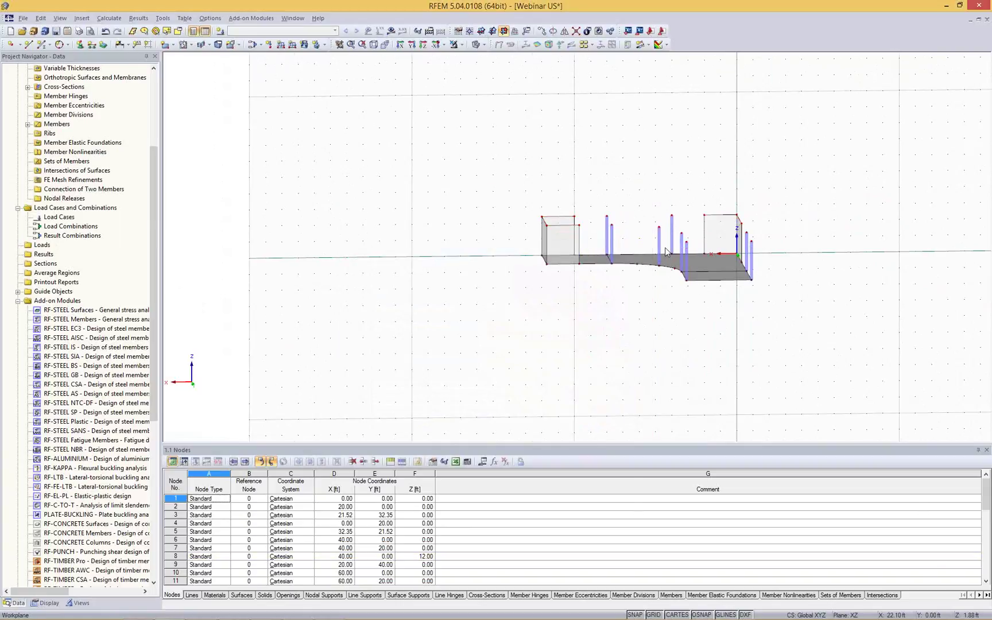
# Copy the three slab surfaces once by dZ = 12 ft onto the tops of the walls and columns.
pyautogui.keyDown('ctrl'); pyautogui.moveTo(707, 129); pyautogui.dragTo(679, 148, button='middle'); pyautogui.keyUp('ctrl')
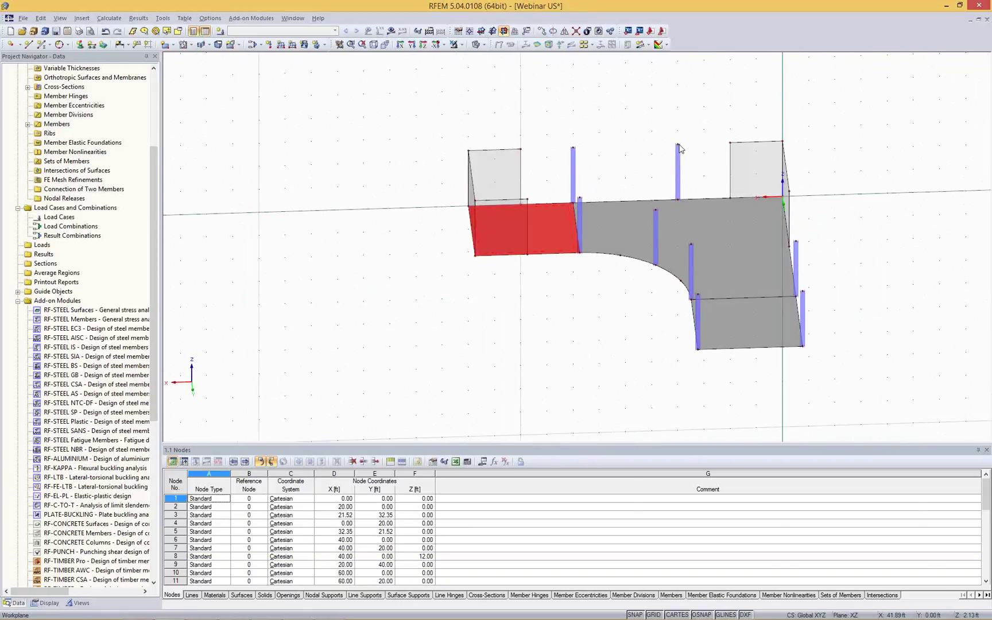
pyautogui.keyDown('ctrl'); pyautogui.click(694, 209); pyautogui.keyUp('ctrl')
pyautogui.keyDown('ctrl'); pyautogui.click(774, 293); pyautogui.keyUp('ctrl')
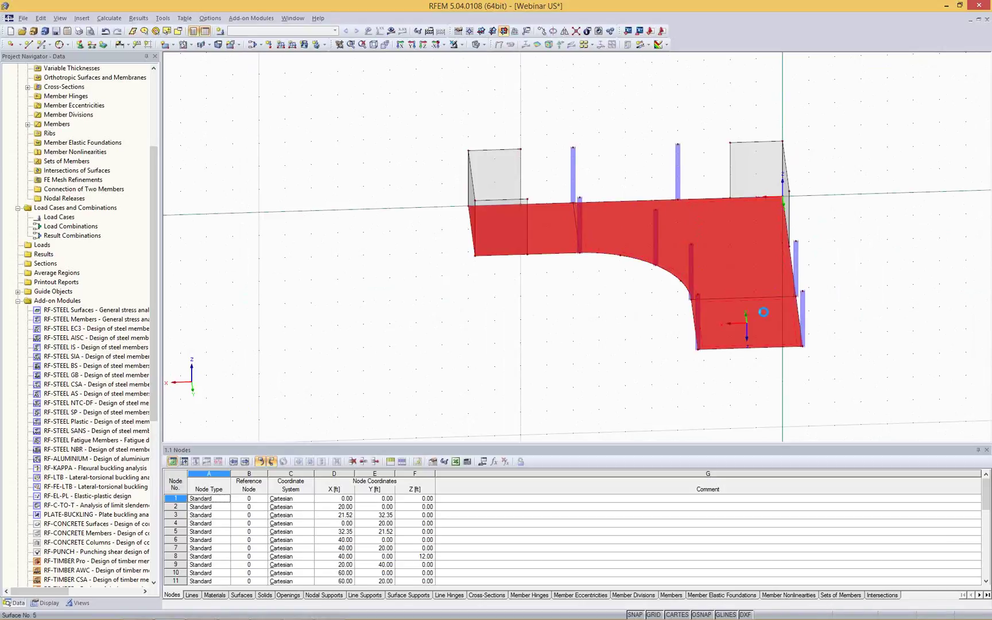
pyautogui.click(542, 30)
pyautogui.doubleClick(354, 321)
pyautogui.click(423, 323)
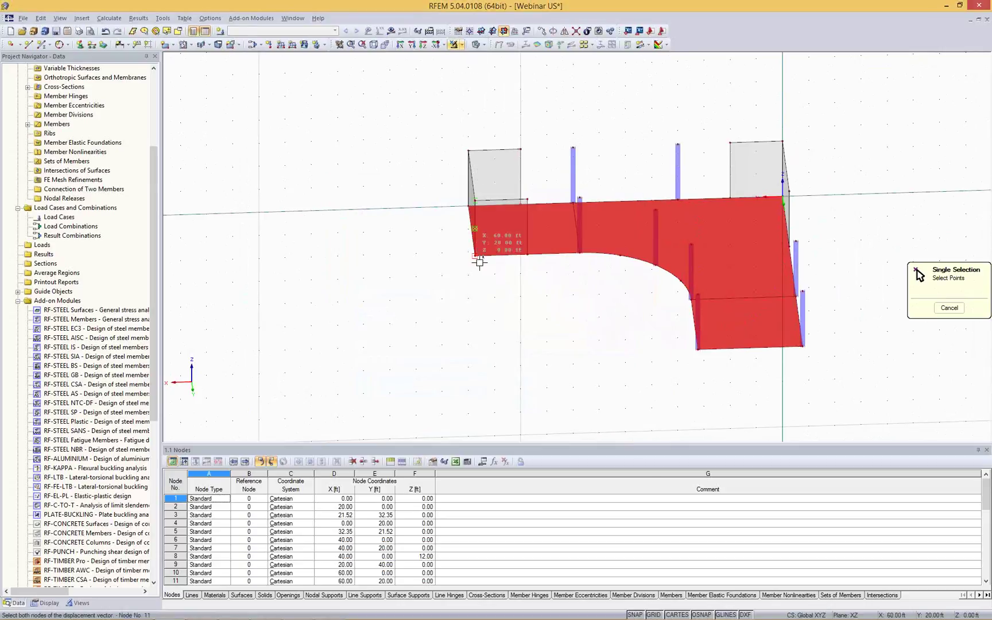
pyautogui.click(474, 200)
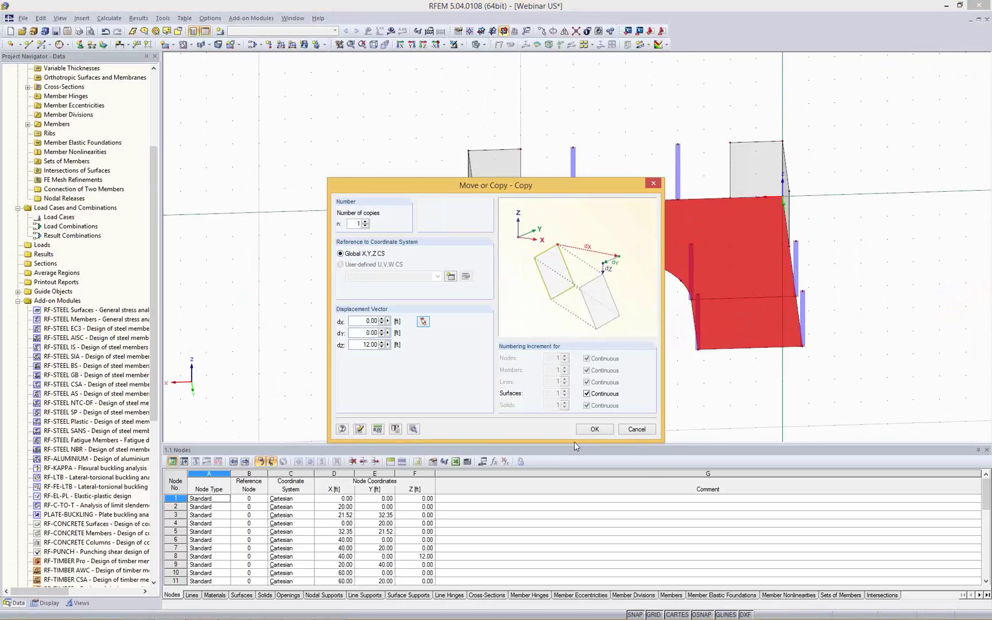
pyautogui.click(594, 429)
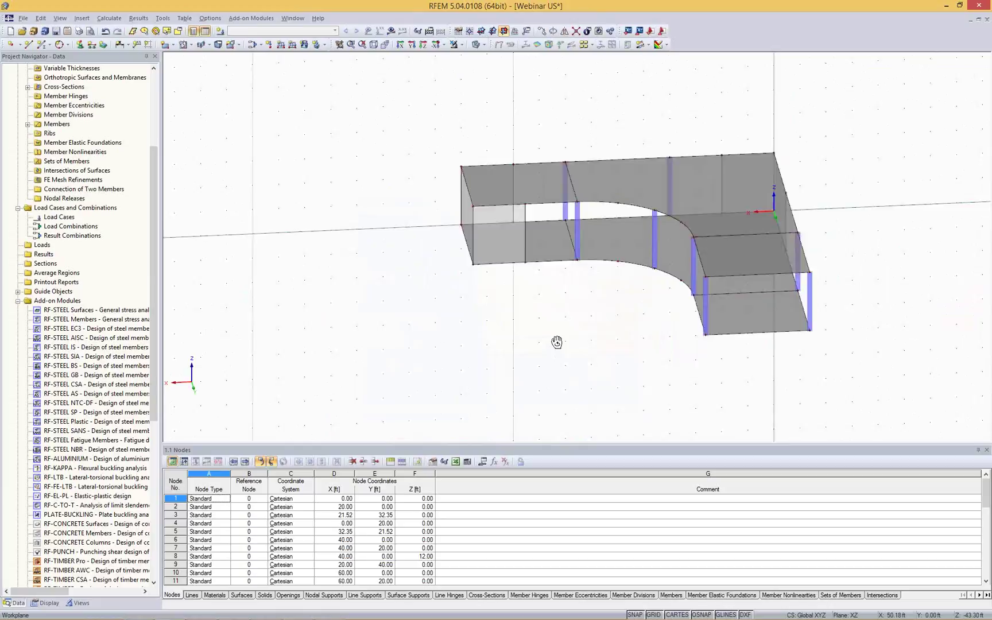
# Copy the upper slab together with its walls and columns upward, making 4 copies at dZ = 12 ft.
pyautogui.keyDown('ctrl'); pyautogui.moveTo(558, 343); pyautogui.dragTo(592, 296, button='middle'); pyautogui.keyUp('ctrl')
pyautogui.keyDown('ctrl'); pyautogui.moveTo(659, 343); pyautogui.dragTo(669, 336, button='middle'); pyautogui.keyUp('ctrl')
pyautogui.moveTo(936, 151); pyautogui.dragTo(405, 281)
pyautogui.keyDown('ctrl'); pyautogui.moveTo(682, 85); pyautogui.dragTo(662, 139, button='middle'); pyautogui.keyUp('ctrl')
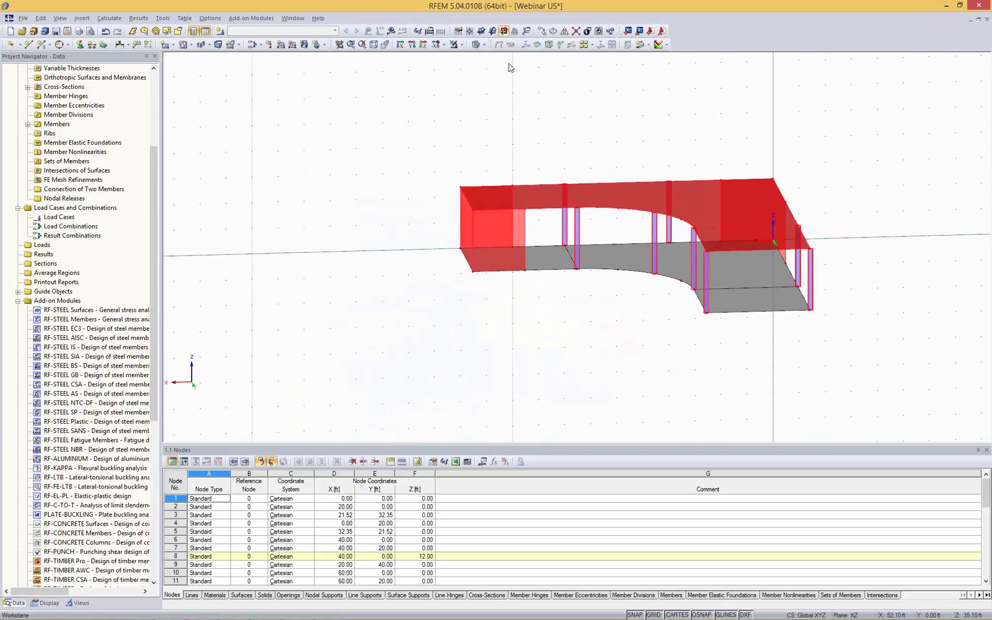
pyautogui.click(541, 30)
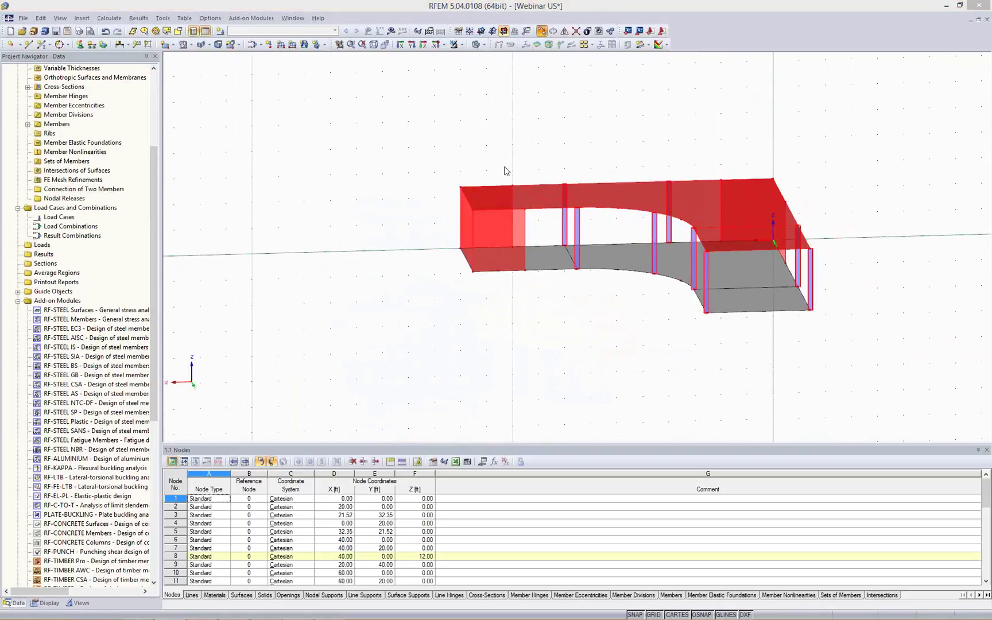
pyautogui.write('4')
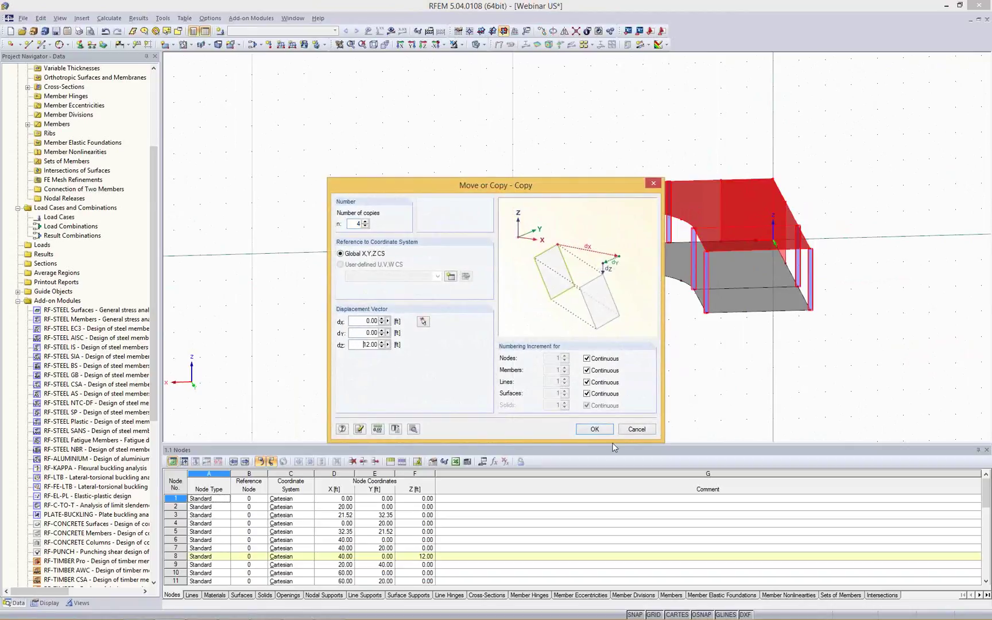
pyautogui.press('Return')
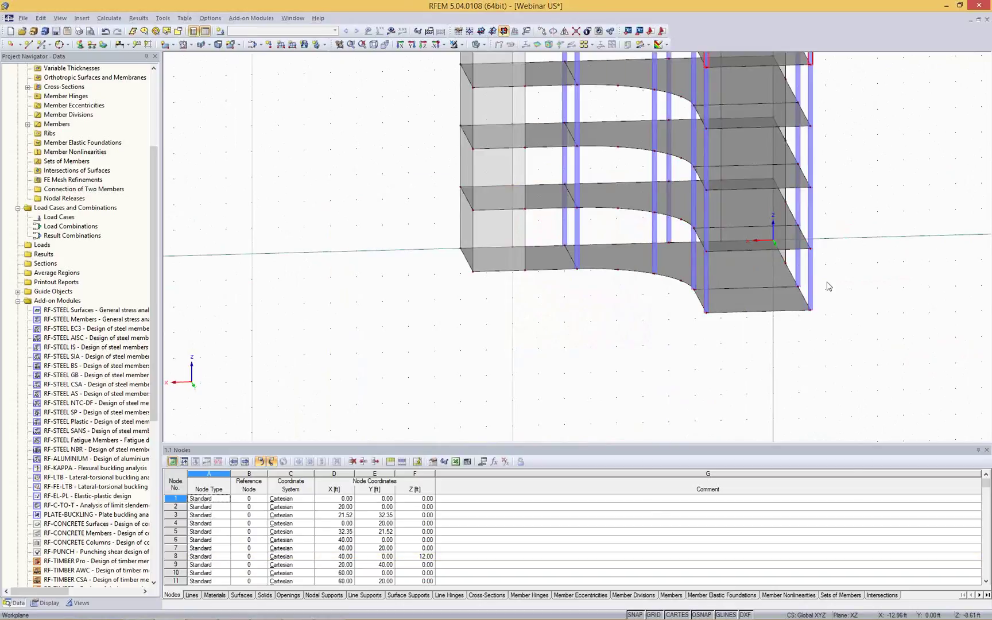
pyautogui.click(795, 341)
pyautogui.keyDown('ctrl'); pyautogui.moveTo(796, 341); pyautogui.dragTo(859, 353, button='middle'); pyautogui.keyUp('ctrl')
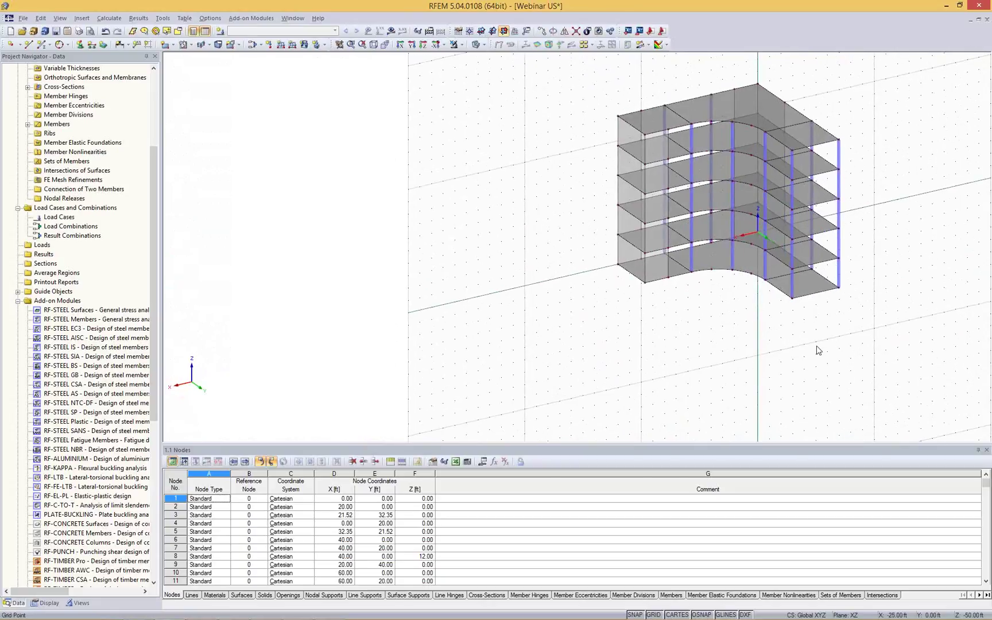
pyautogui.scroll(2, 819, 348)
pyautogui.moveTo(889, 233); pyautogui.dragTo(779, 323, button='middle')
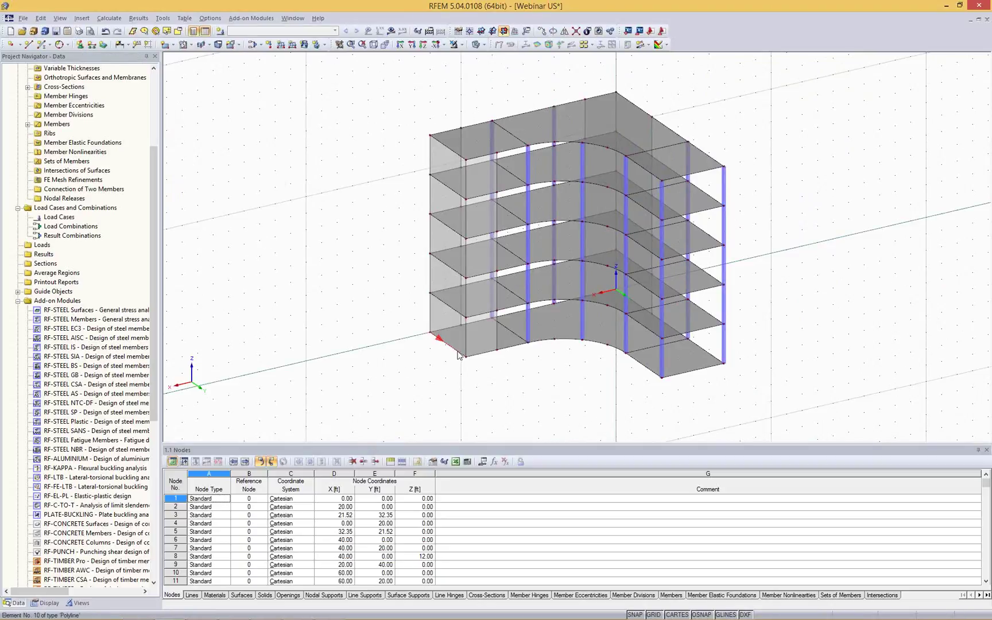
pyautogui.click(104, 46)
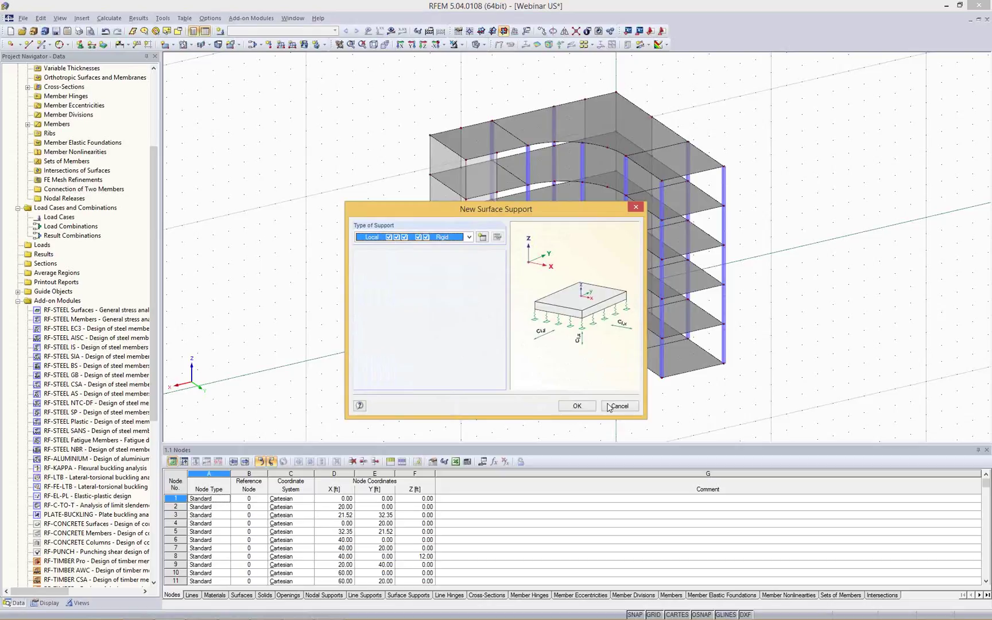
pyautogui.click(617, 406)
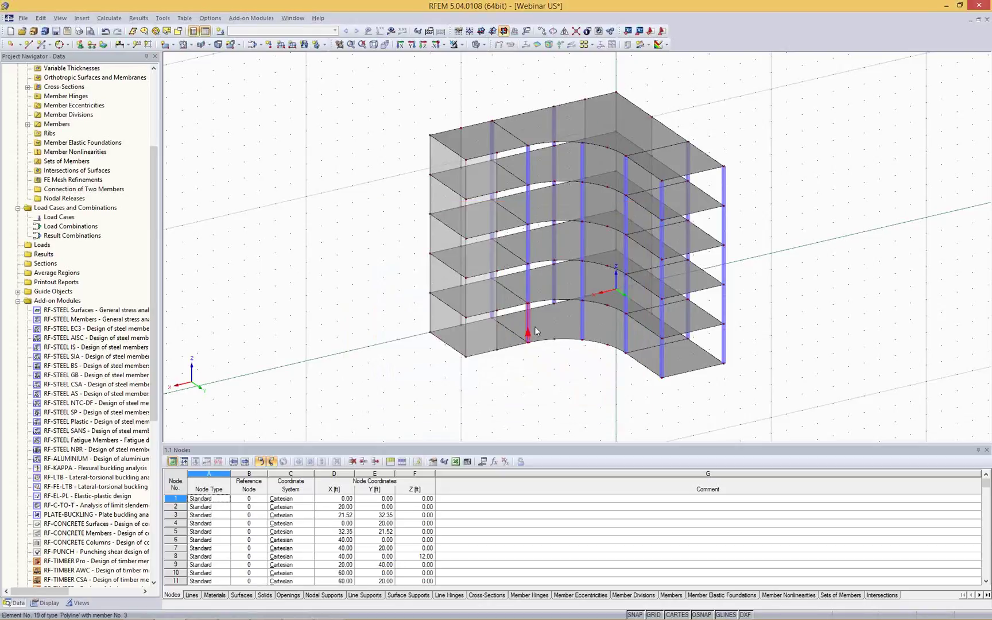
# Enable a surface support on the three ground-level slab surfaces and start defining a new surface support for them.
pyautogui.click(547, 327)
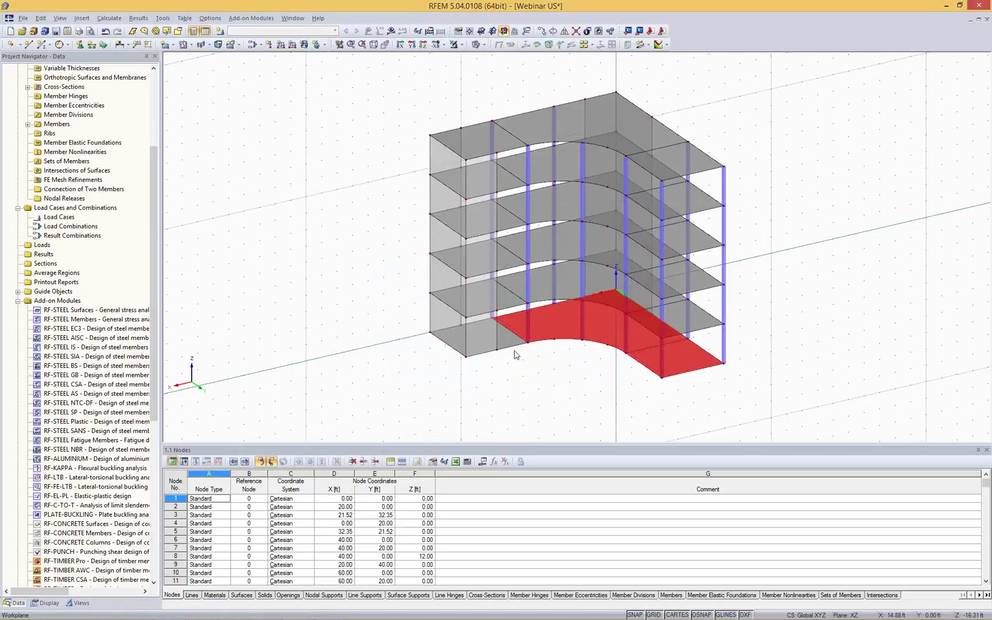
pyautogui.rightClick(559, 323)
pyautogui.click(599, 329)
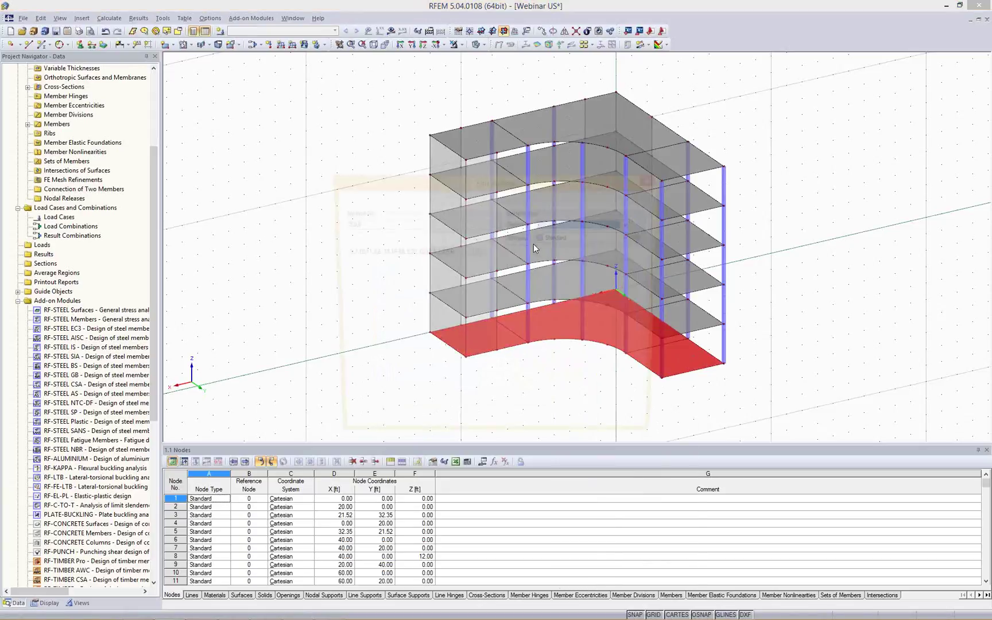
pyautogui.click(379, 198)
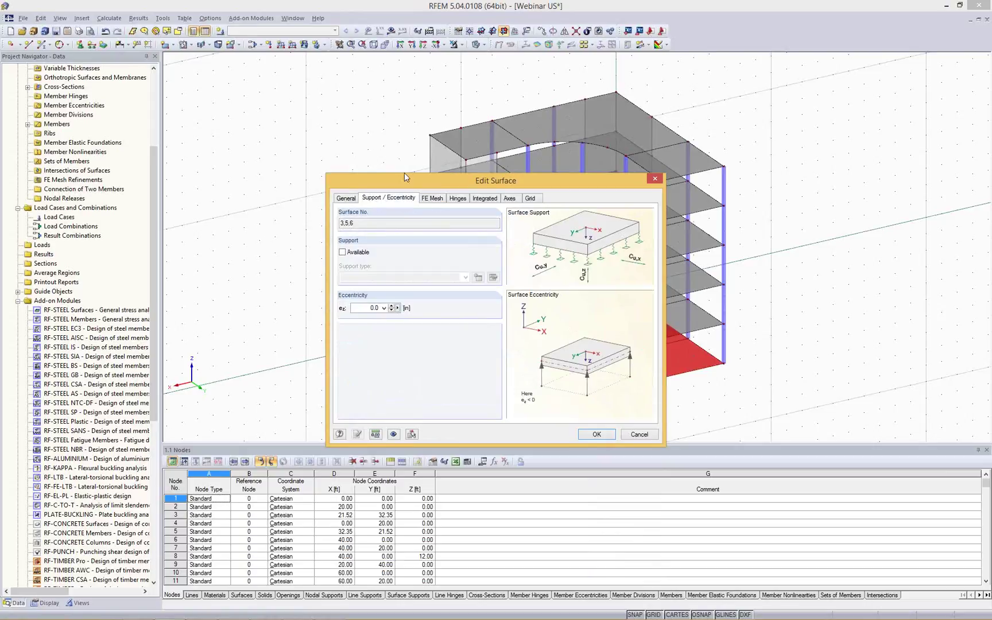
pyautogui.click(343, 253)
pyautogui.click(478, 277)
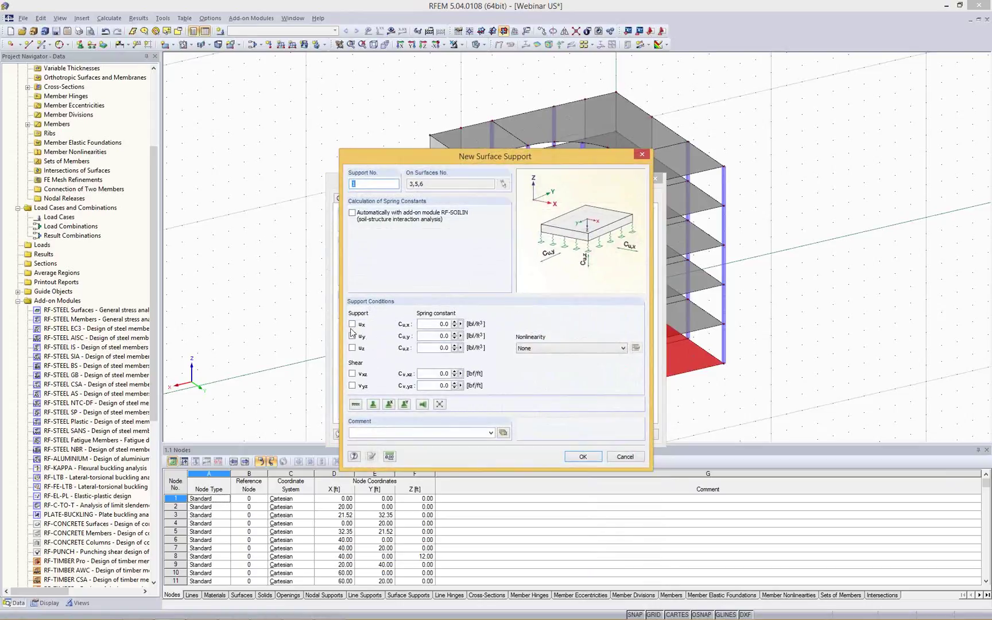
# Define the support springs as 31000 in x and y, 310000 lbf/ft³ in z and shear 3100 lbf/ft, with failure if negative contact stress in z.
pyautogui.click(429, 324)
pyautogui.write('3')
pyautogui.moveTo(433, 374); pyautogui.dragTo(470, 376)
pyautogui.click(553, 350)
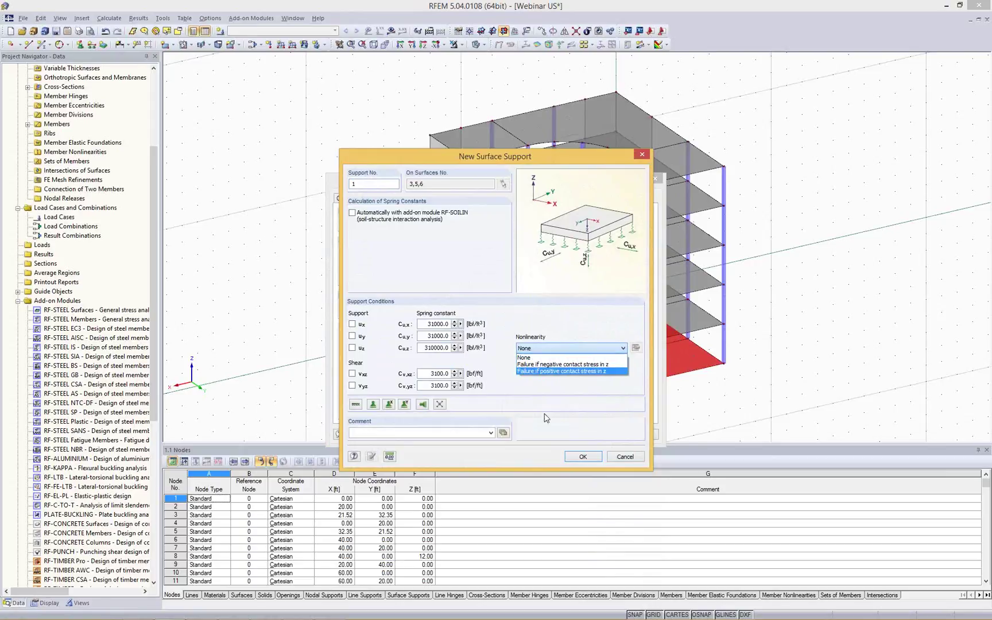
pyautogui.click(585, 365)
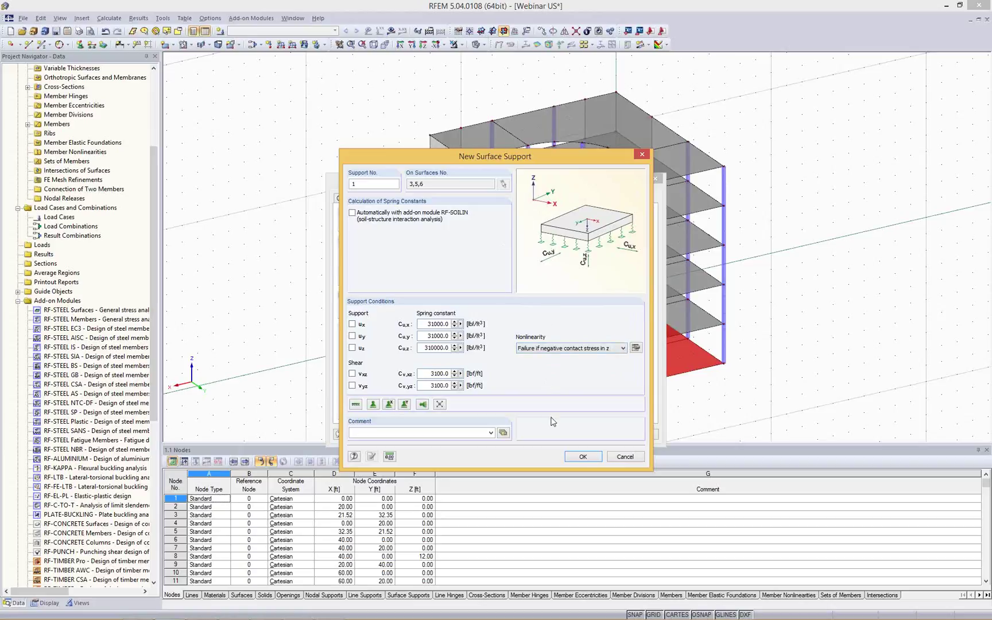
pyautogui.click(582, 460)
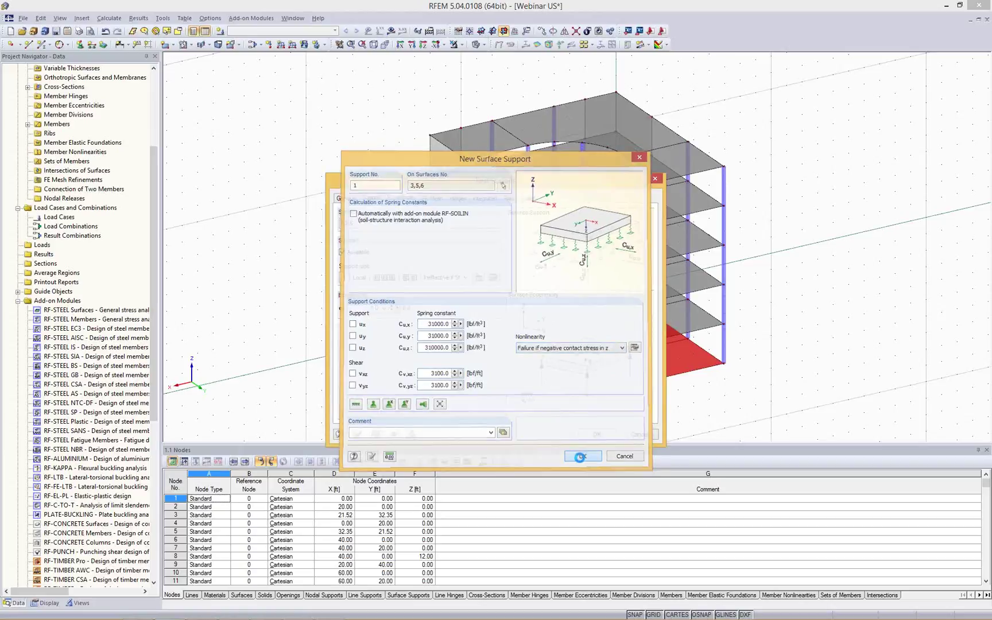
pyautogui.click(598, 435)
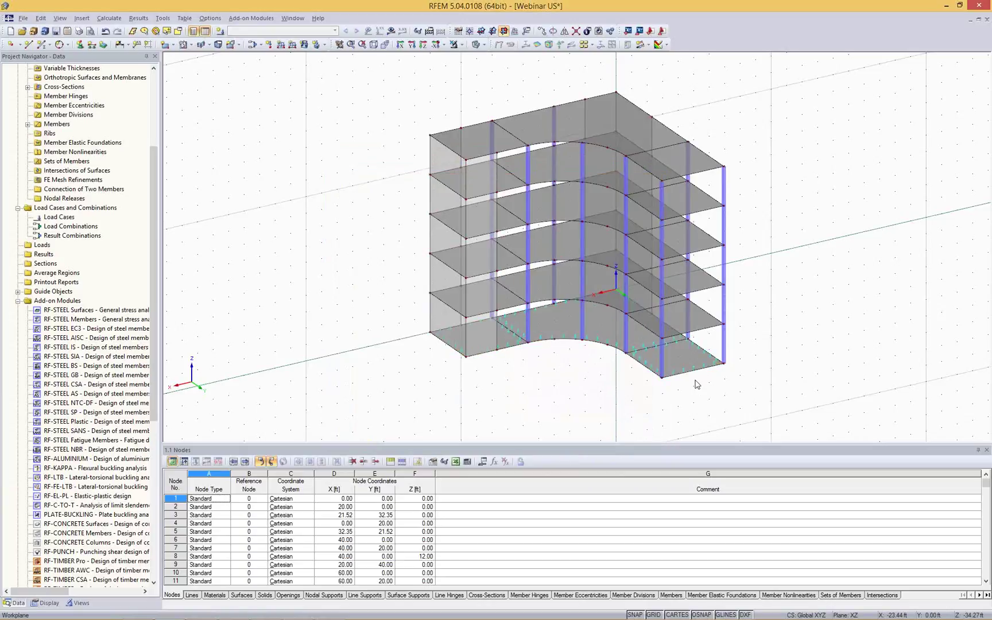
# Inspect the surface supports along the edges of the ground-level slab surfaces.
pyautogui.scroll(5, 678, 259)
pyautogui.moveTo(381, 288); pyautogui.dragTo(653, 296, button='middle')
pyautogui.click(642, 214)
pyautogui.click(811, 307)
pyautogui.click(319, 244)
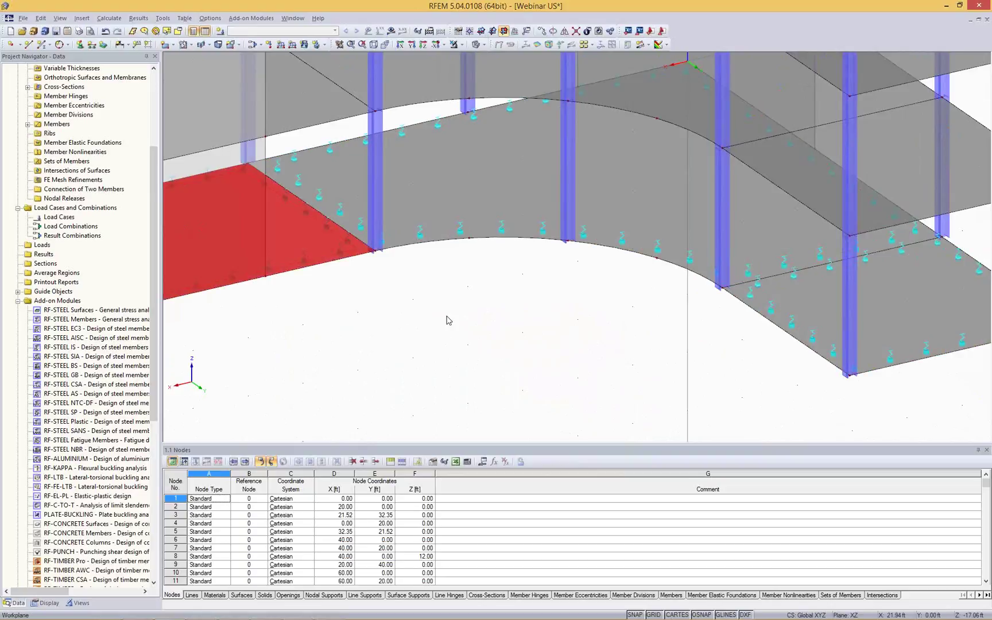
pyautogui.scroll(-4, 458, 321)
pyautogui.scroll(-4, 458, 322)
pyautogui.click(649, 356)
pyautogui.keyDown('ctrl'); pyautogui.moveTo(649, 357); pyautogui.dragTo(649, 400, button='middle'); pyautogui.keyUp('ctrl')
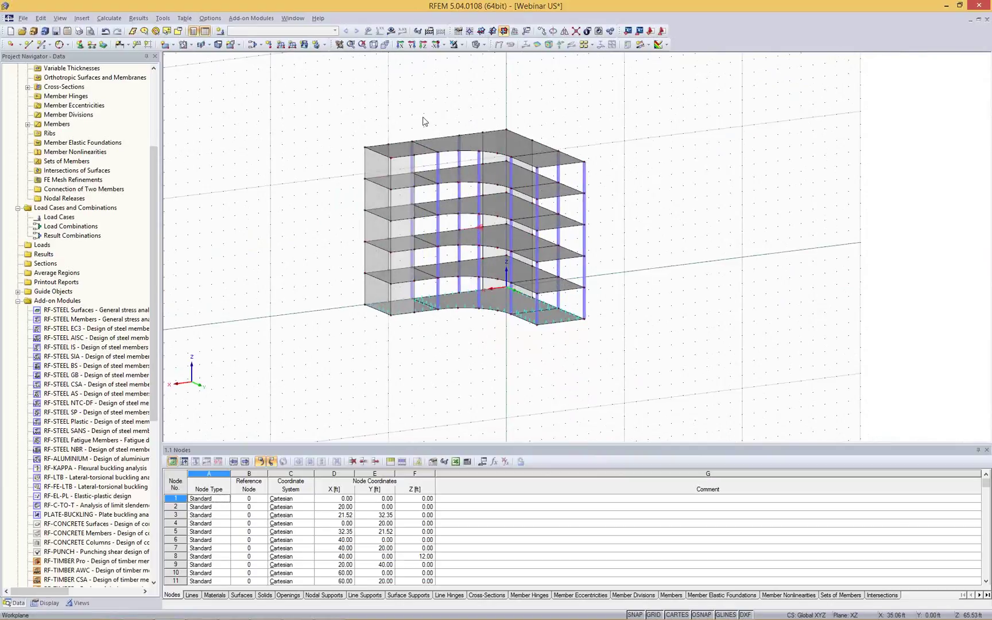
pyautogui.scroll(-1, 465, 162)
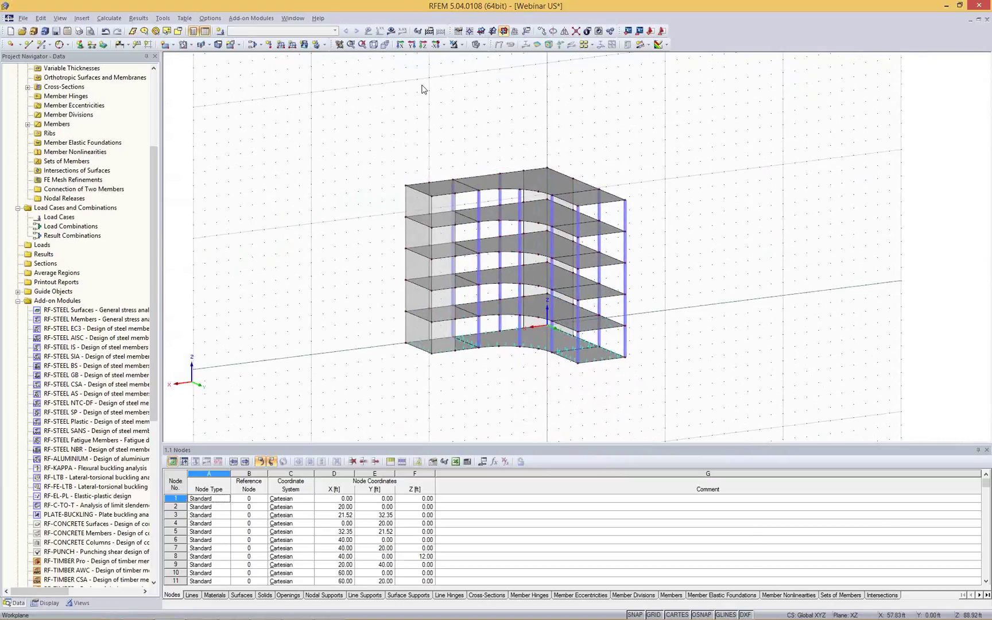
# Create load case LC1 with the description Self-weight, keeping the Dead category and active self-weight factor of -1.000 in Z.
pyautogui.click(220, 31)
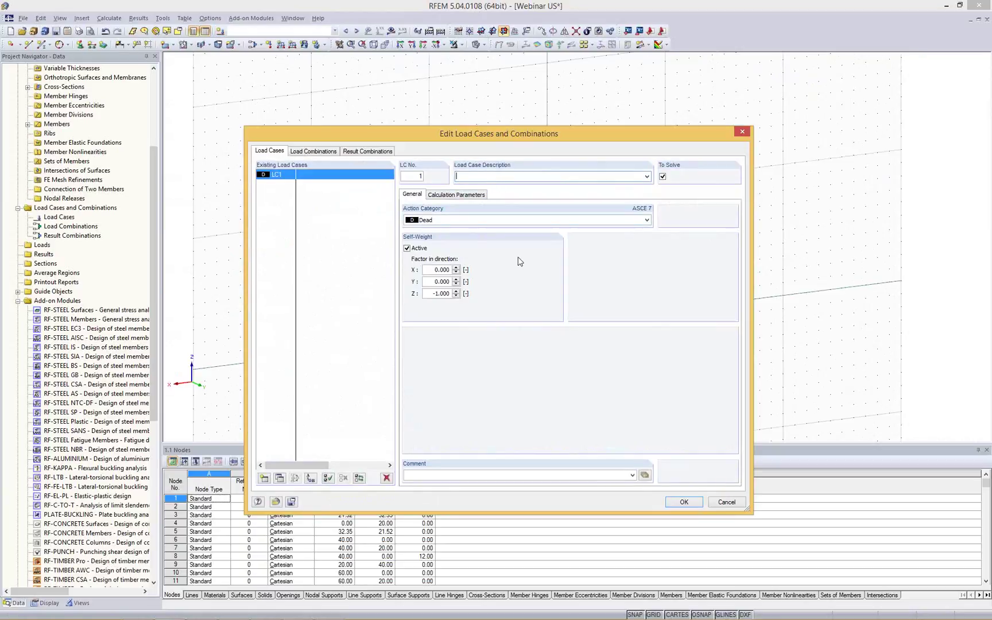
pyautogui.click(647, 176)
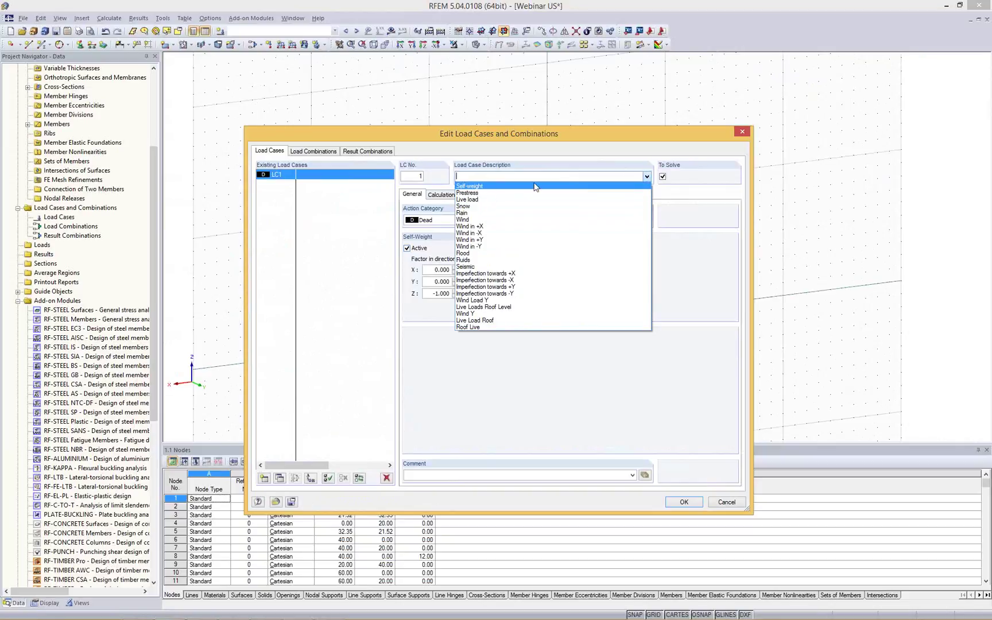
pyautogui.click(480, 187)
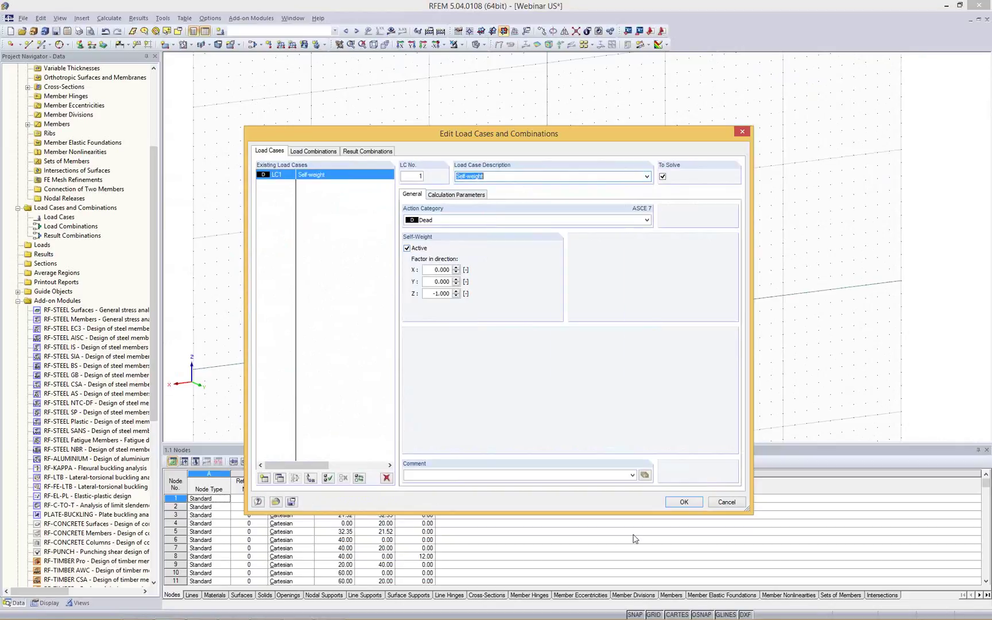
pyautogui.click(684, 502)
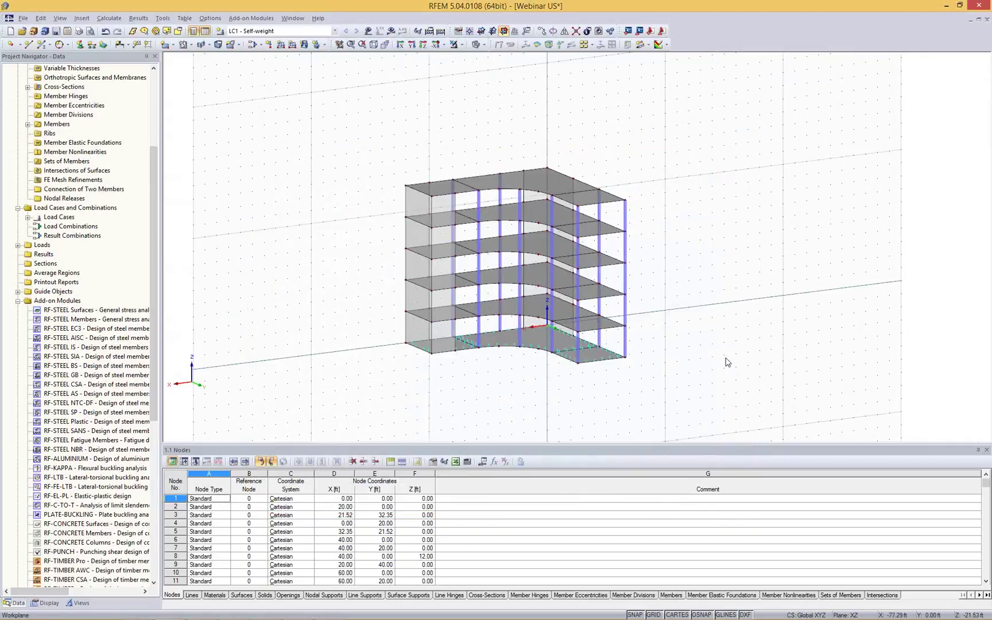
# Display the self-weight loads on the slabs, walls and columns to check them, and hide the self-weight display again.
pyautogui.click(46, 603)
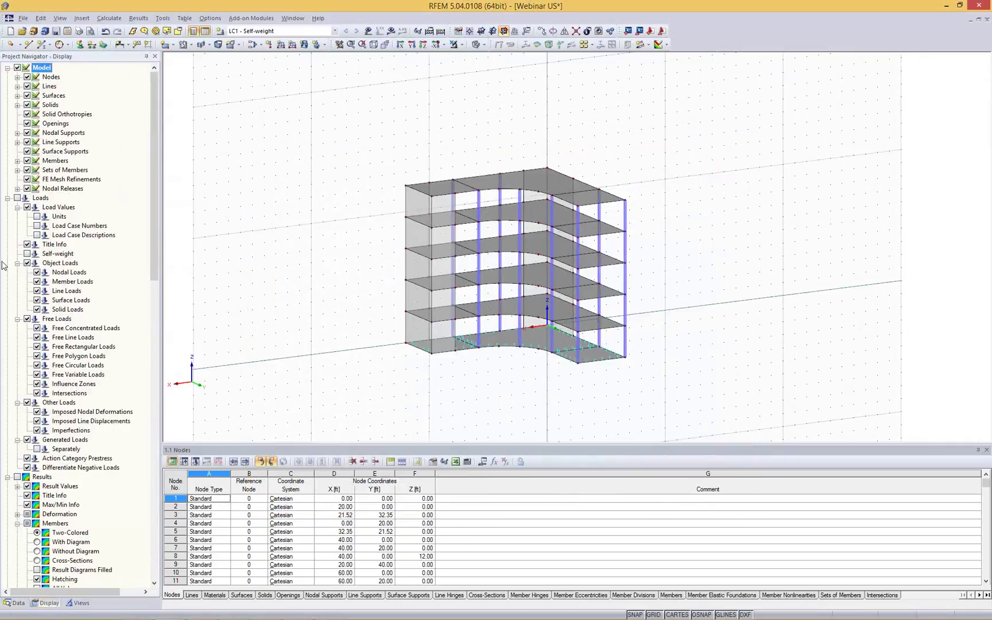
pyautogui.click(28, 254)
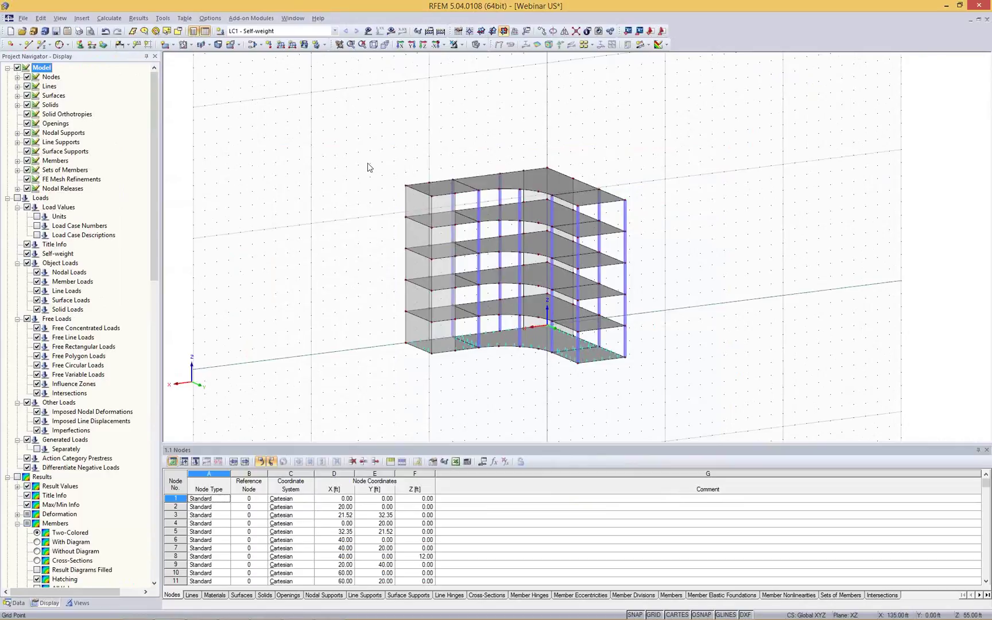
pyautogui.click(369, 31)
pyautogui.scroll(5, 480, 176)
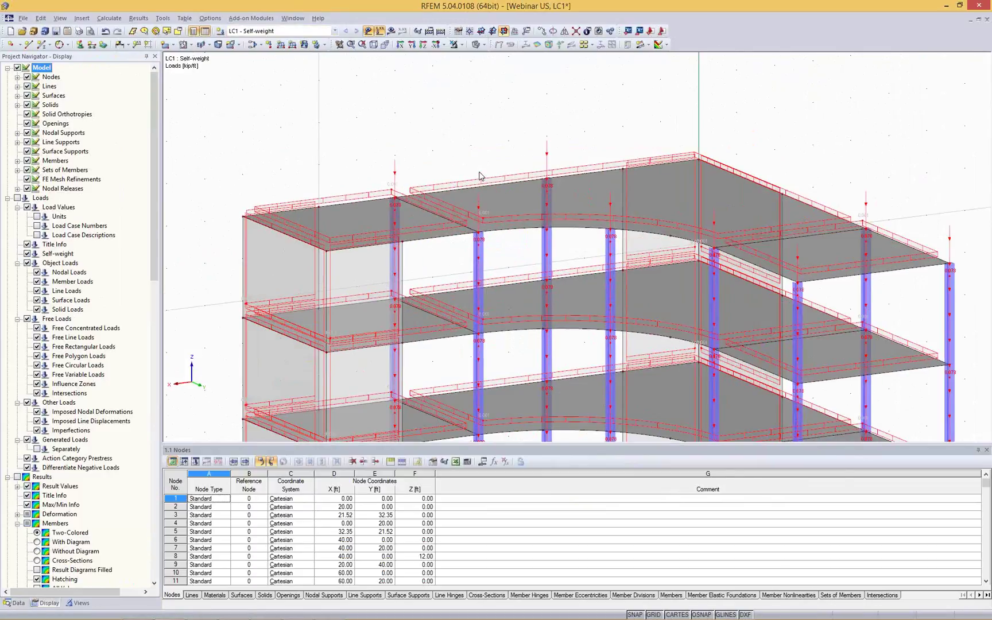
pyautogui.scroll(-5, 334, 79)
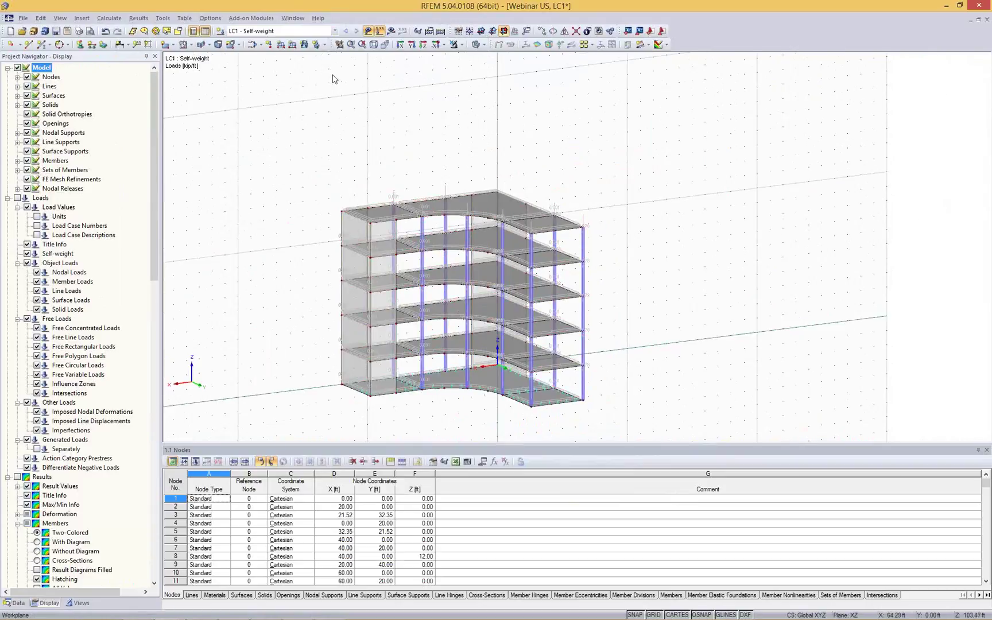
pyautogui.click(27, 253)
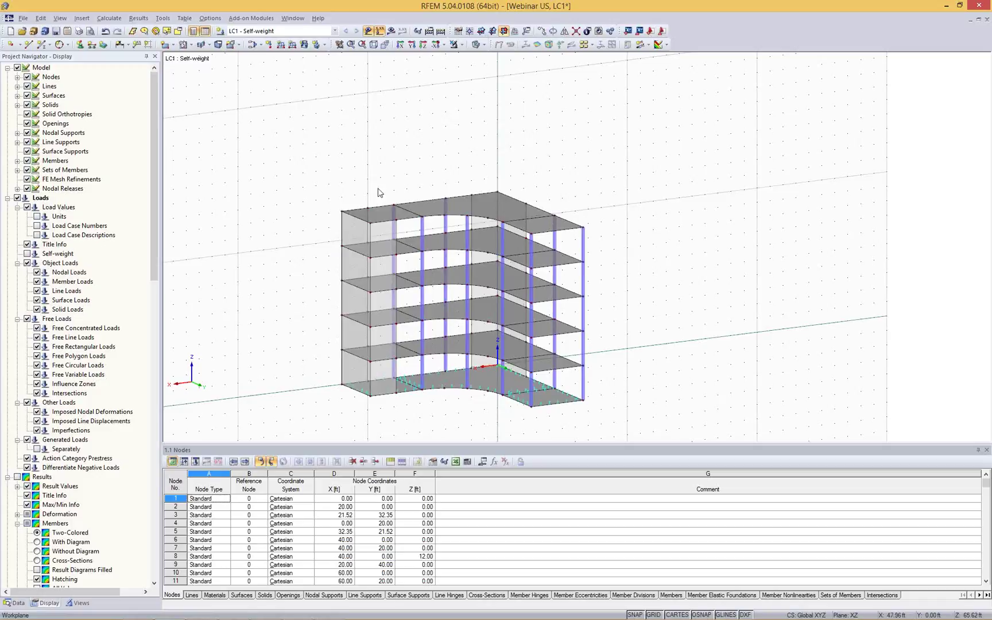
pyautogui.keyDown('ctrl'); pyautogui.moveTo(655, 369); pyautogui.dragTo(668, 335, button='middle'); pyautogui.keyUp('ctrl')
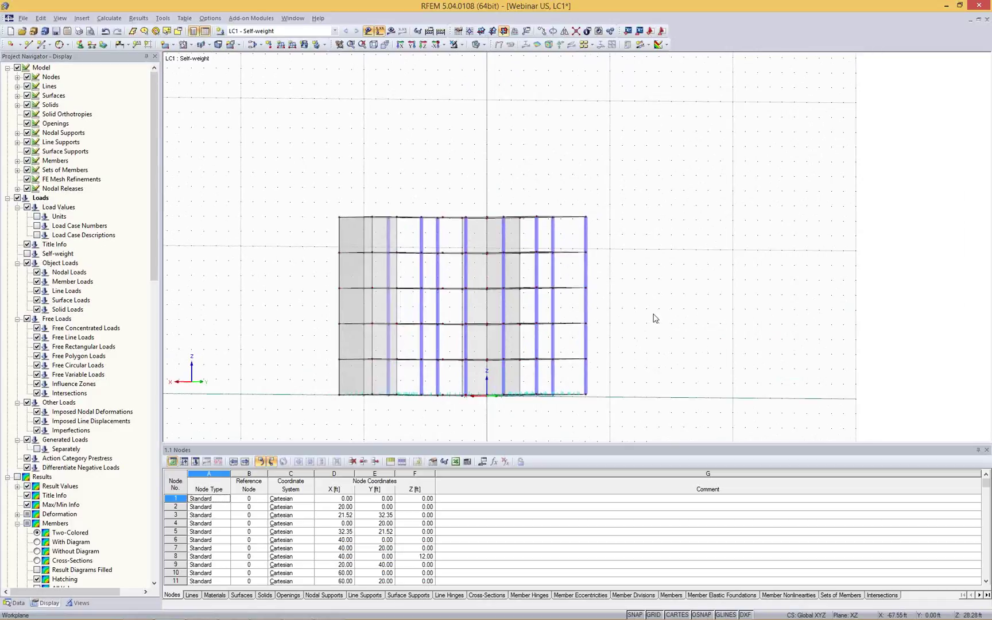
pyautogui.keyDown('ctrl'); pyautogui.moveTo(474, 165); pyautogui.dragTo(461, 203, button='middle'); pyautogui.keyUp('ctrl')
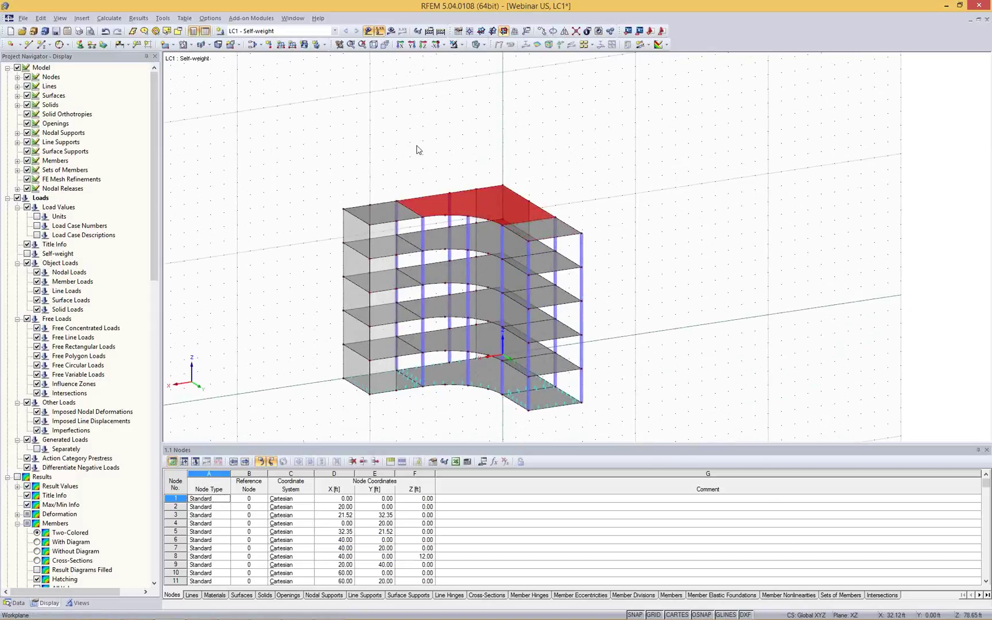
pyautogui.keyDown('ctrl'); pyautogui.moveTo(423, 120); pyautogui.dragTo(457, 198, button='middle'); pyautogui.keyUp('ctrl')
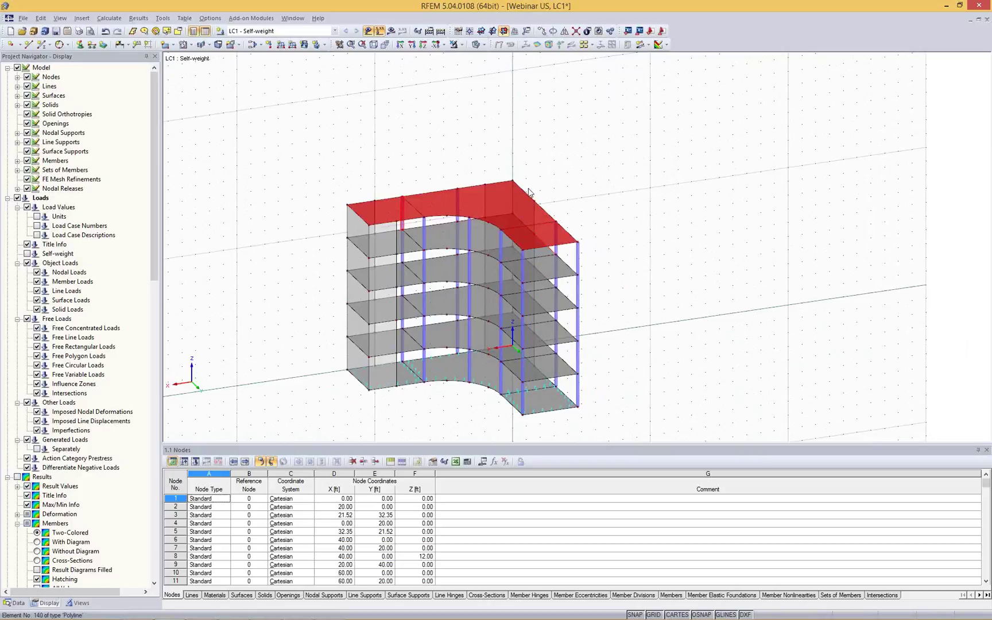
# Limit the visibility to the surfaces with 14 in thickness and select the slabs on all levels.
pyautogui.click(78, 603)
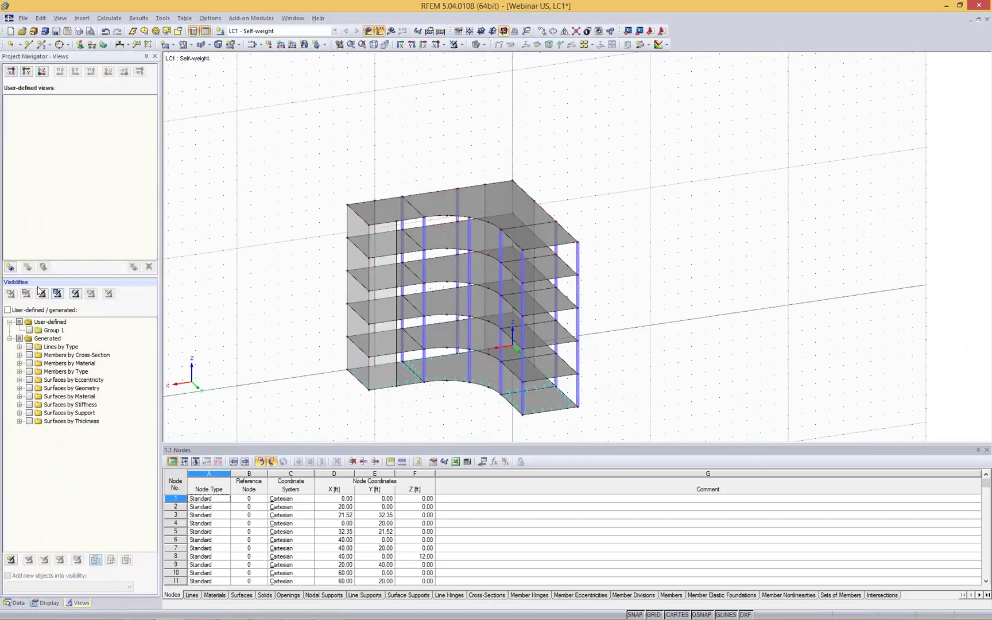
pyautogui.click(20, 421)
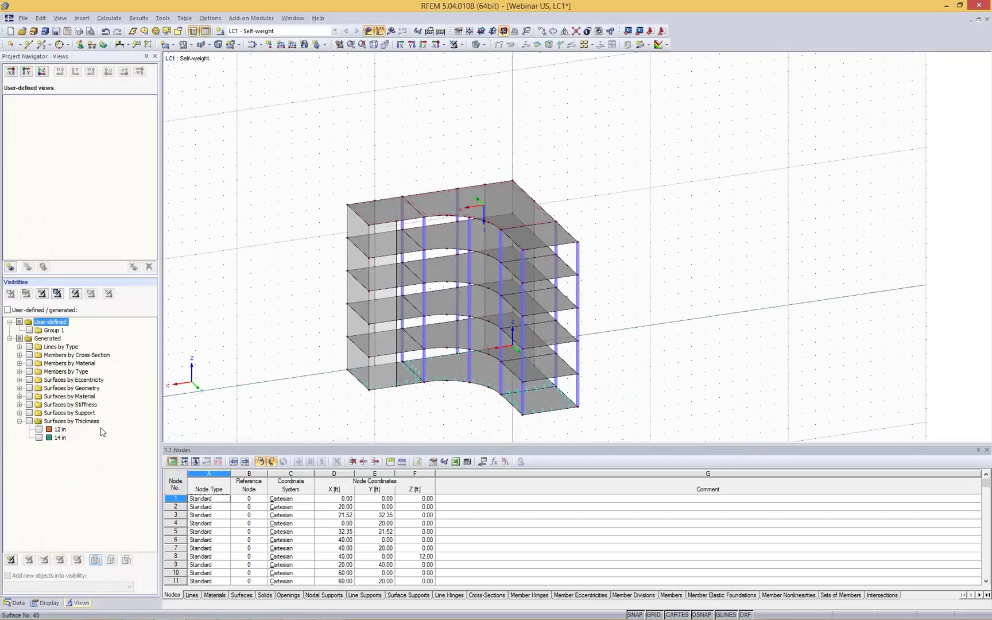
pyautogui.click(39, 438)
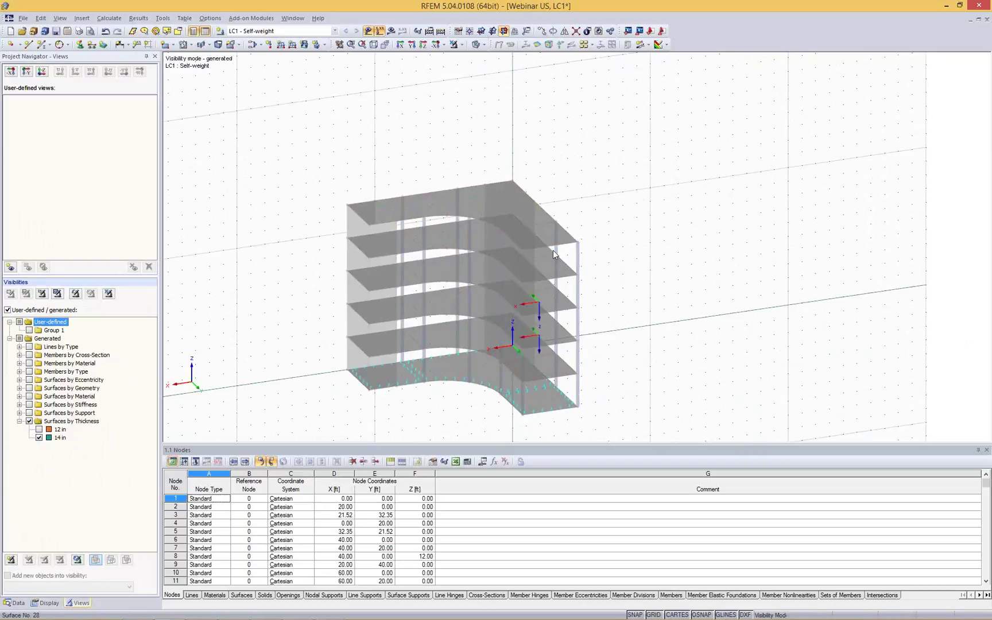
pyautogui.scroll(-1, 637, 240)
pyautogui.moveTo(299, 114); pyautogui.dragTo(760, 385)
pyautogui.keyDown('ctrl'); pyautogui.moveTo(714, 277); pyautogui.dragTo(727, 260, button='middle'); pyautogui.keyUp('ctrl')
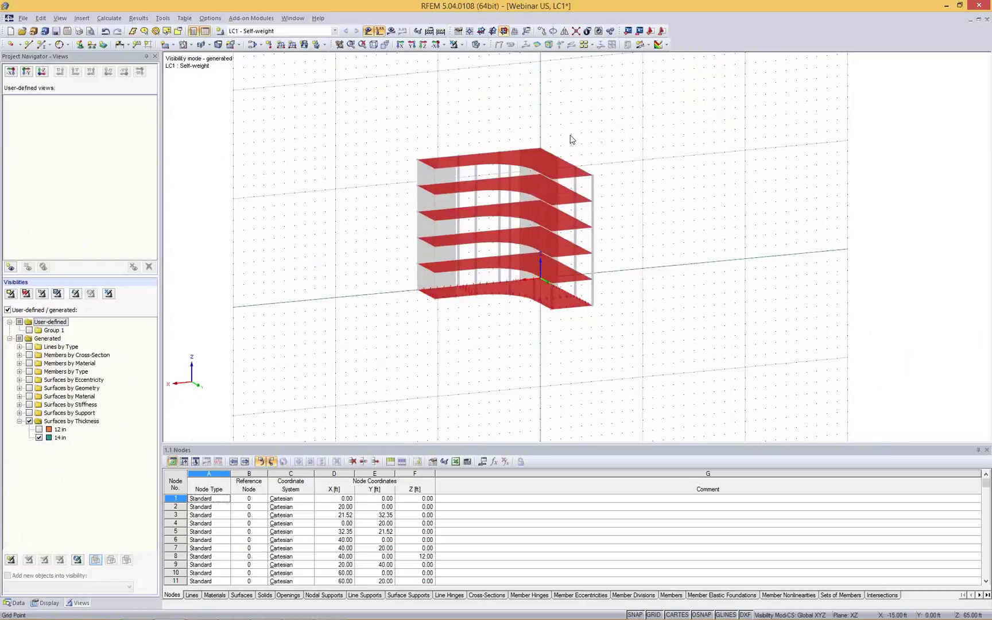
pyautogui.scroll(1, 568, 138)
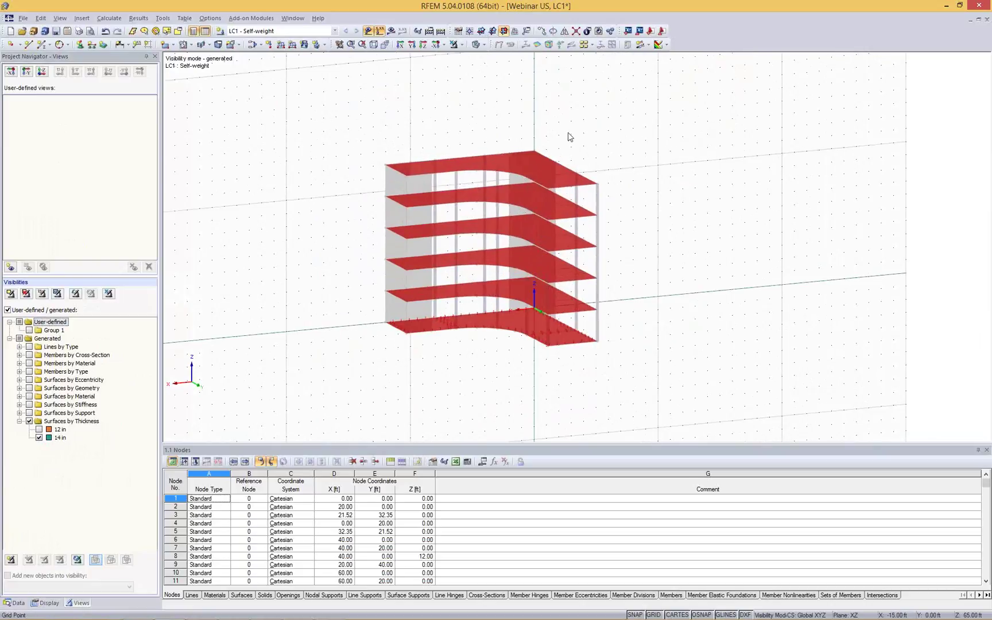
# Apply a uniform surface load of -0.060 ksf in global direction ZL to the selected slabs, with the area load unit set to ksf.
pyautogui.click(304, 45)
pyautogui.click(577, 313)
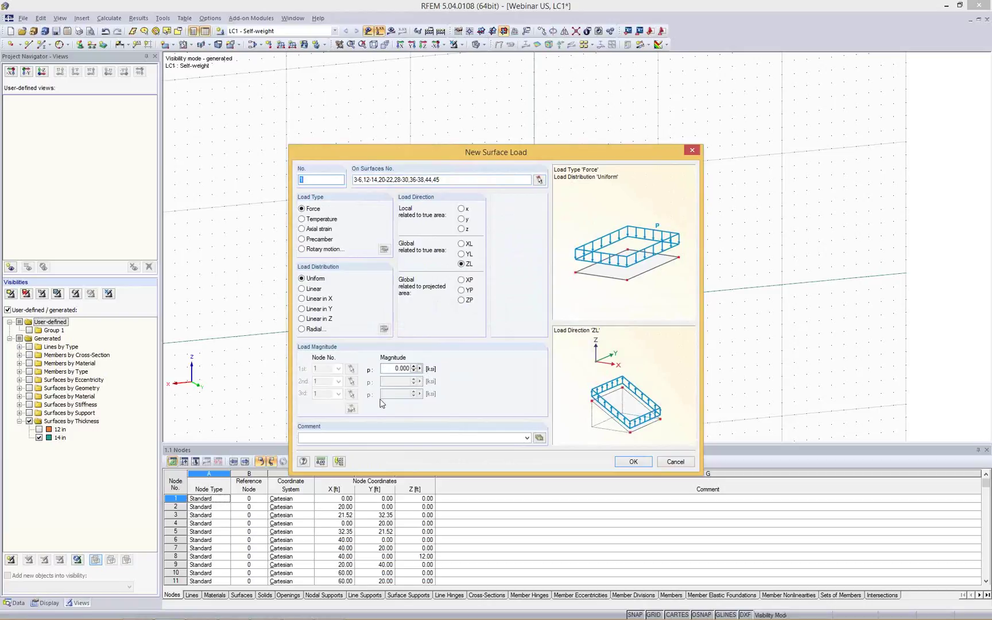
pyautogui.click(321, 463)
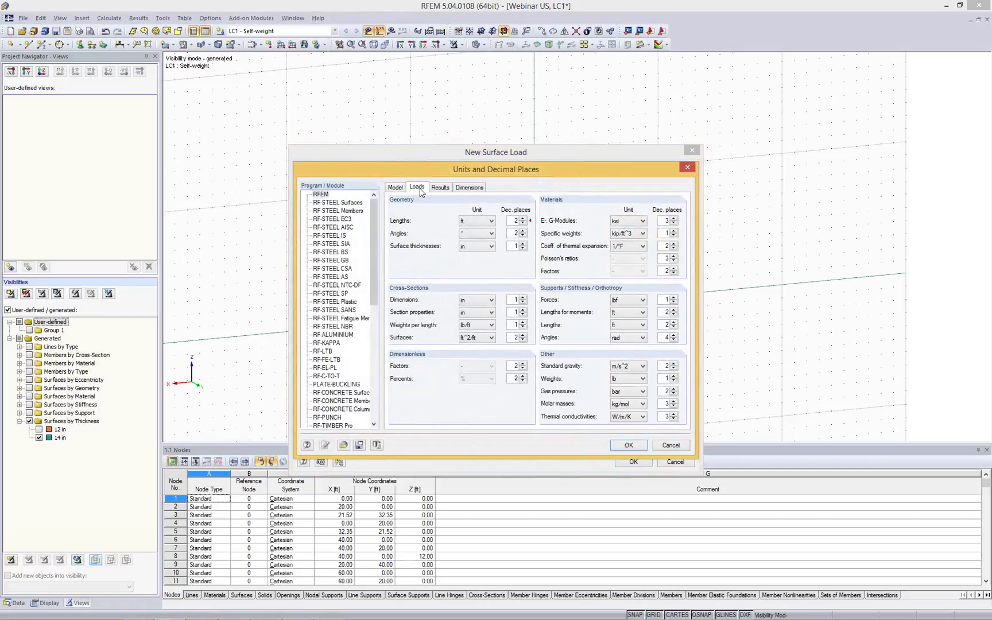
pyautogui.click(417, 188)
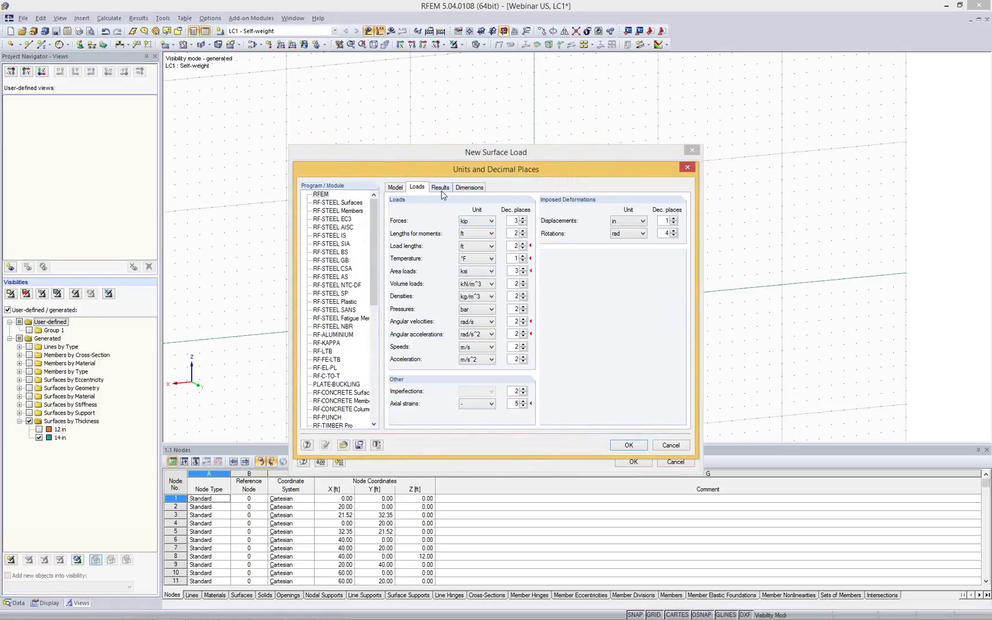
pyautogui.click(480, 271)
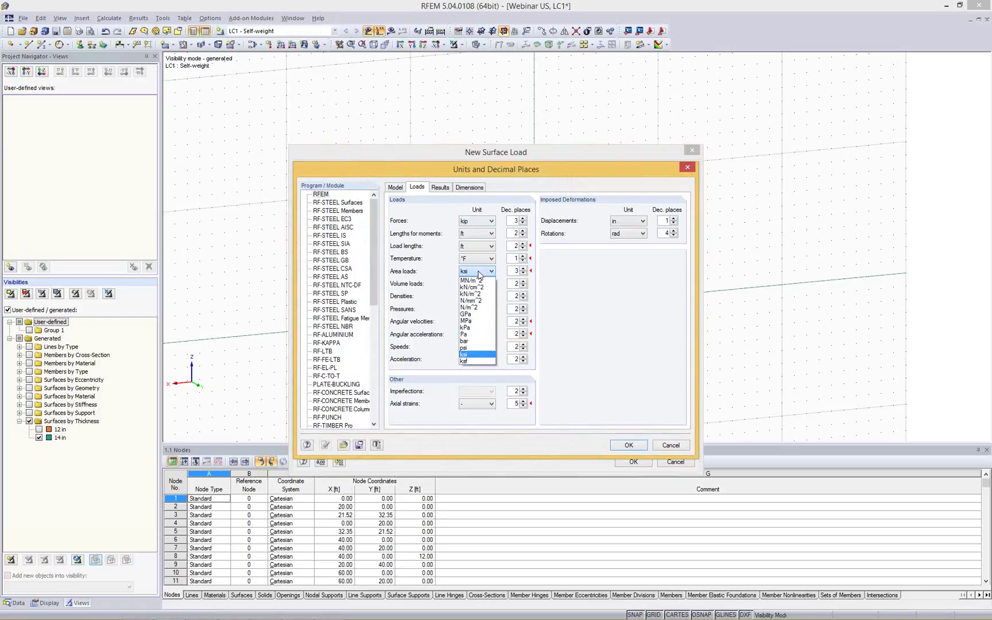
pyautogui.click(477, 364)
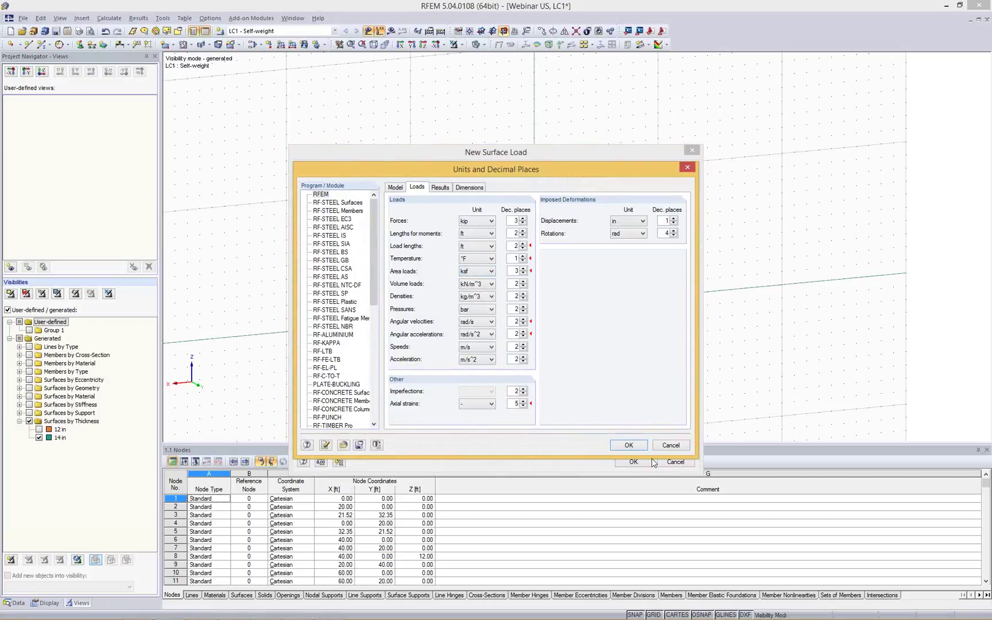
pyautogui.click(639, 448)
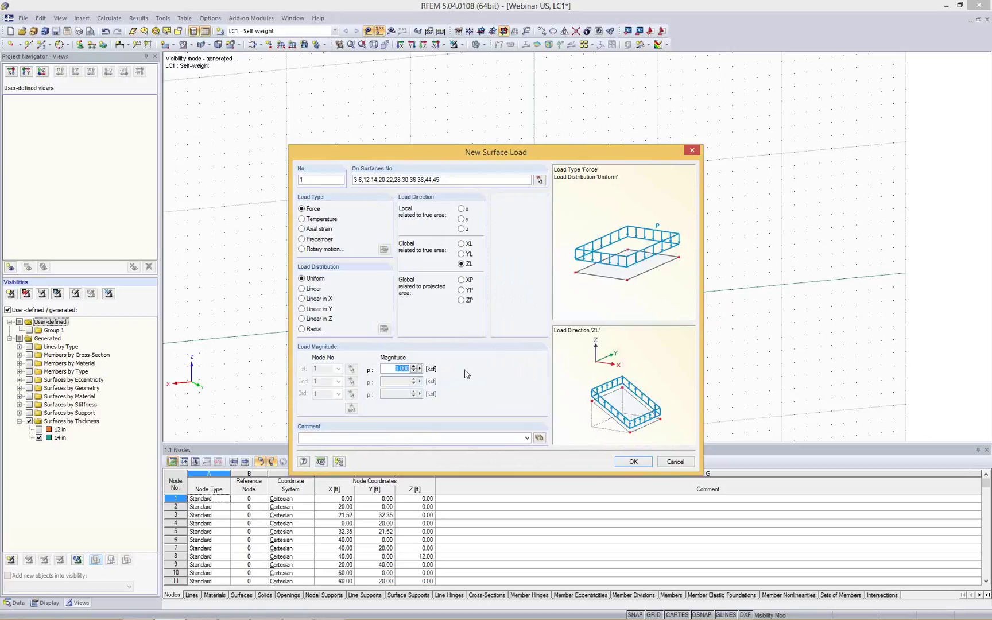
pyautogui.press('BackSpace')
pyautogui.click(634, 461)
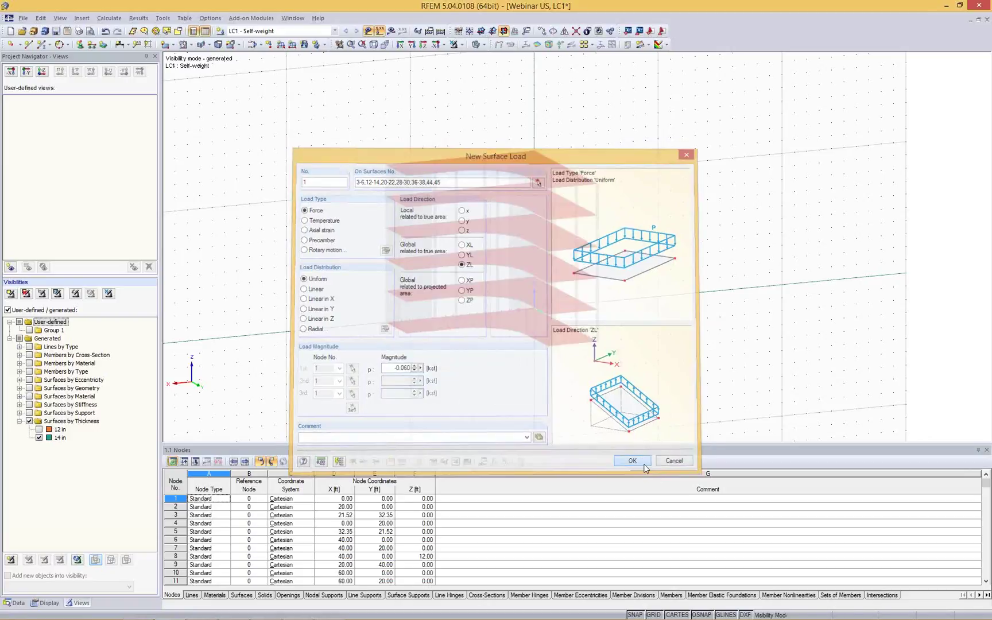
# Increase the display size of the surface loads shown on the slabs.
pyautogui.scroll(5, 562, 155)
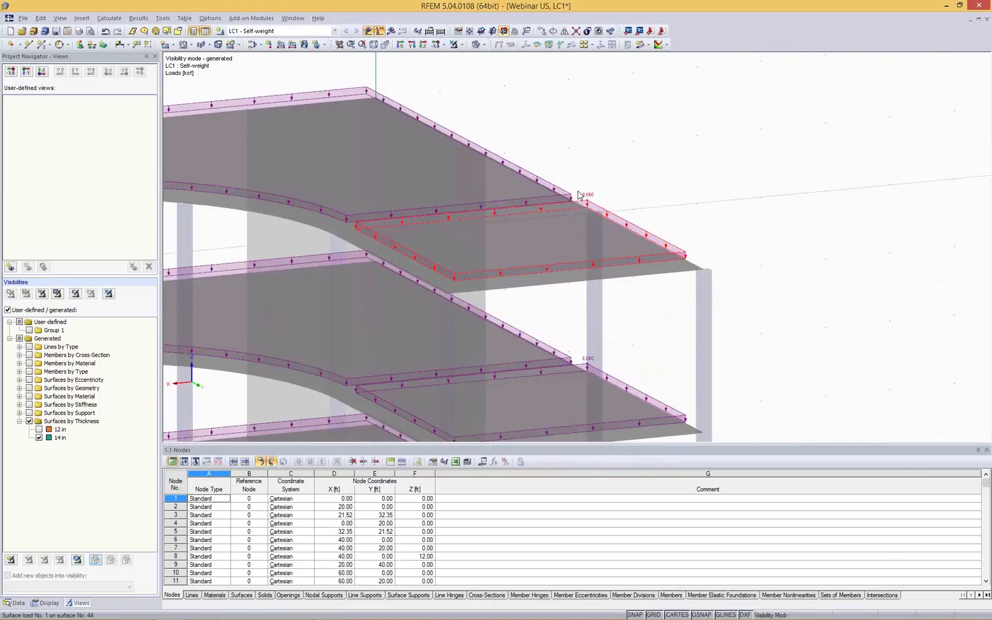
pyautogui.rightClick(569, 195)
pyautogui.click(599, 272)
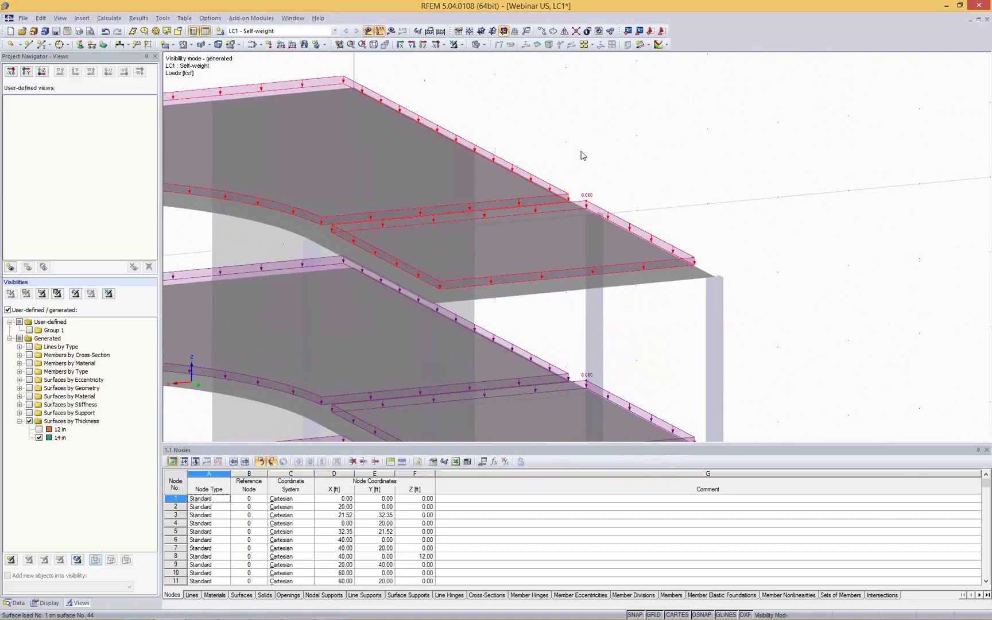
pyautogui.scroll(-2, 542, 201)
pyautogui.rightClick(555, 197)
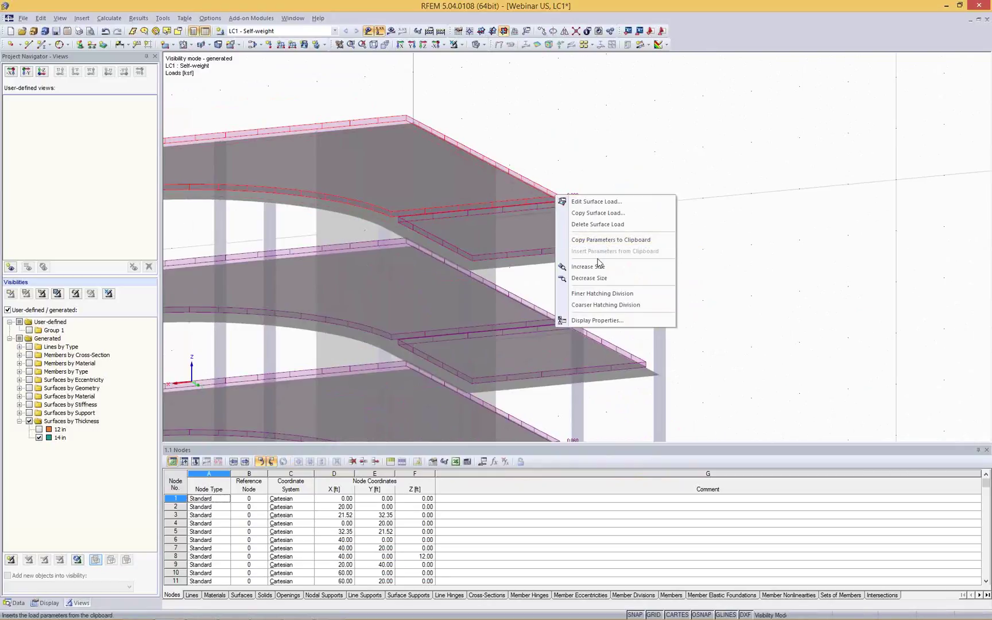
pyautogui.click(596, 266)
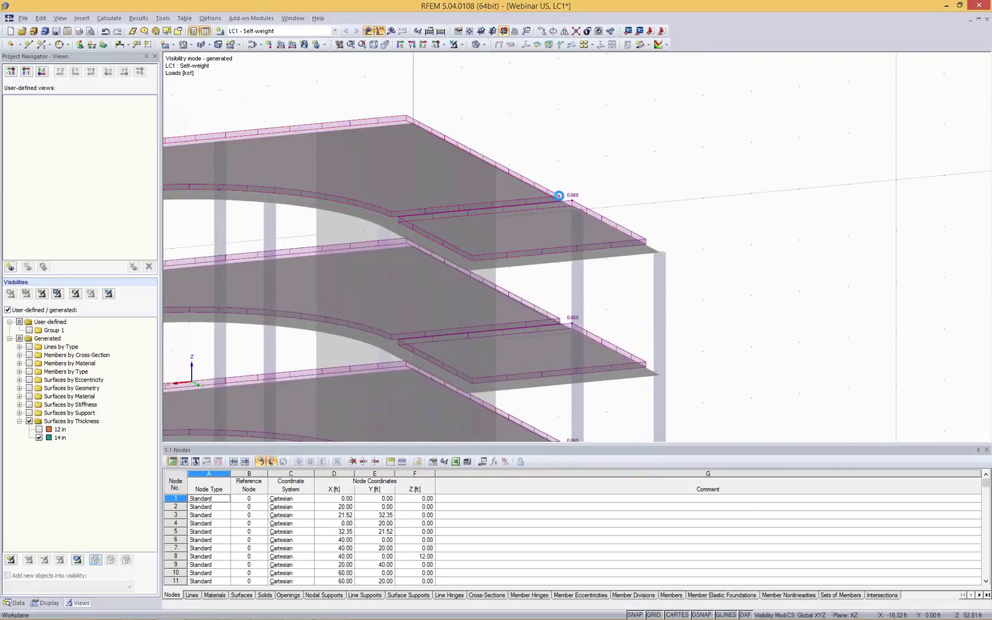
pyautogui.rightClick(559, 197)
pyautogui.click(587, 145)
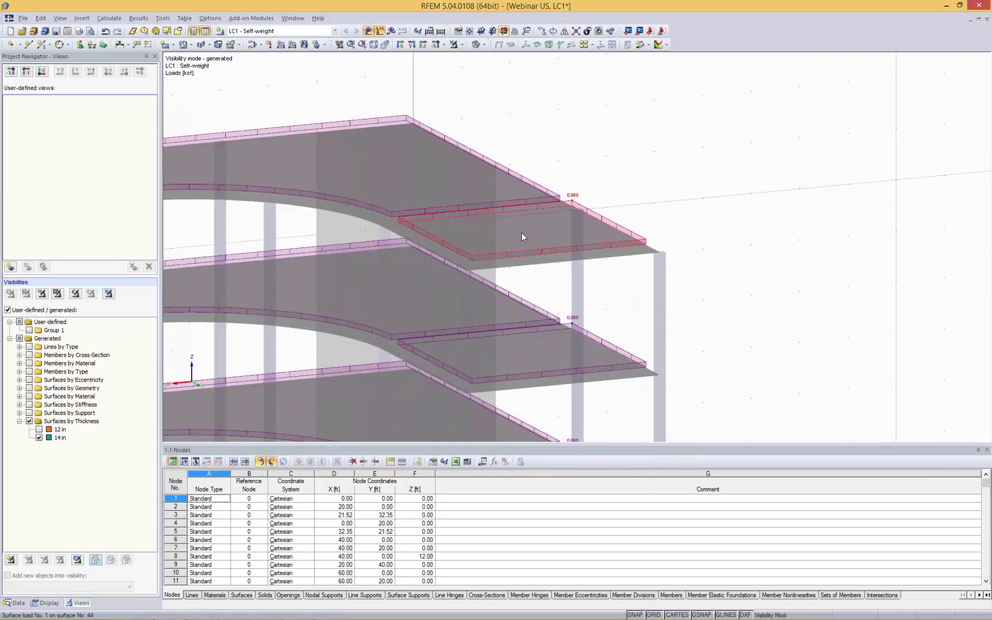
# Create load case LC2 with the action category Live and the description Live load.
pyautogui.scroll(-3, 522, 233)
pyautogui.scroll(-4, 375, 217)
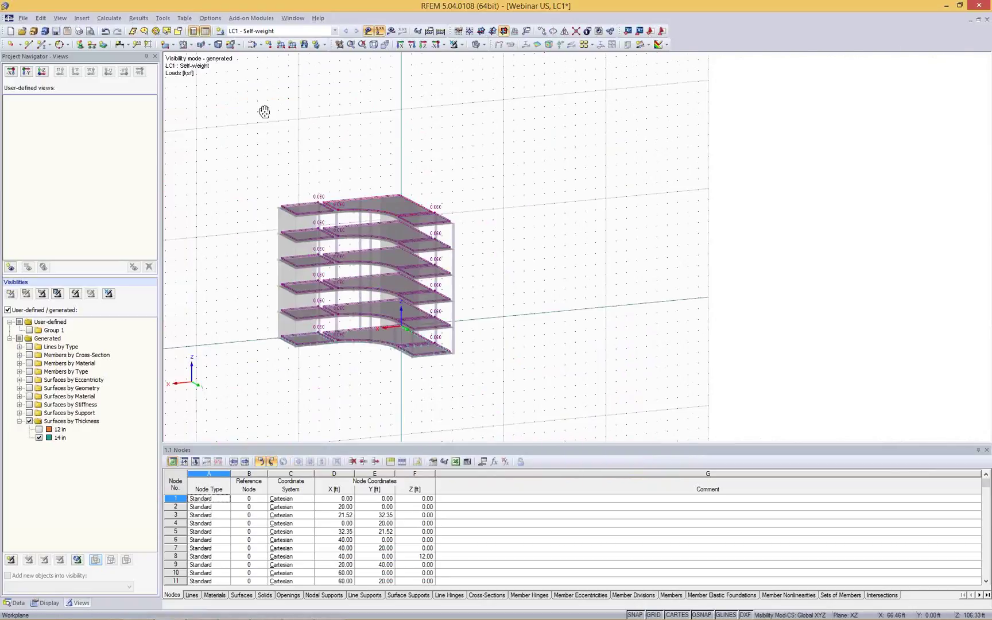
pyautogui.moveTo(265, 104); pyautogui.dragTo(354, 117, button='middle')
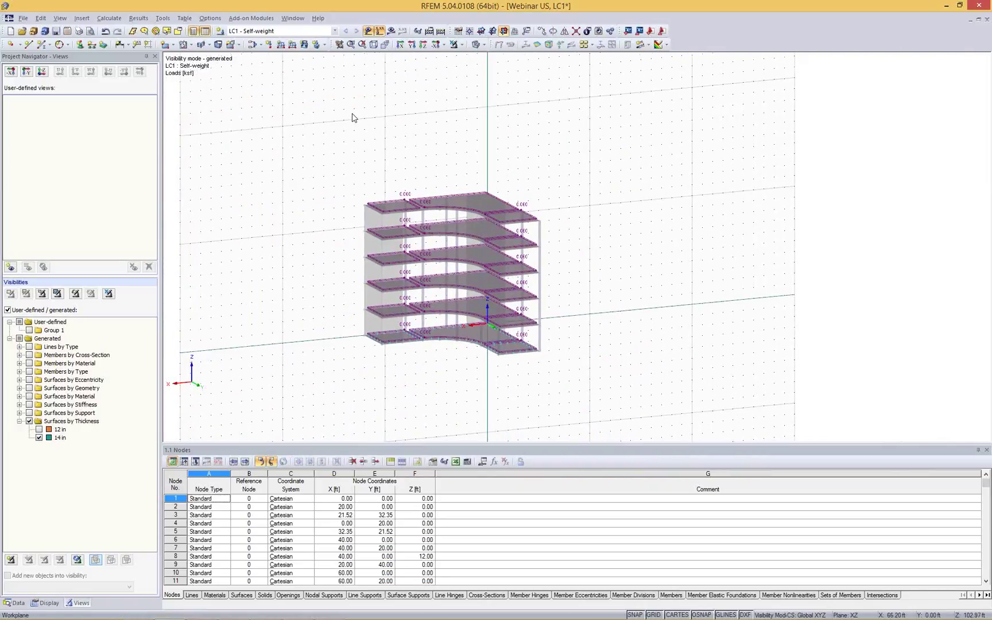
pyautogui.scroll(1, 353, 117)
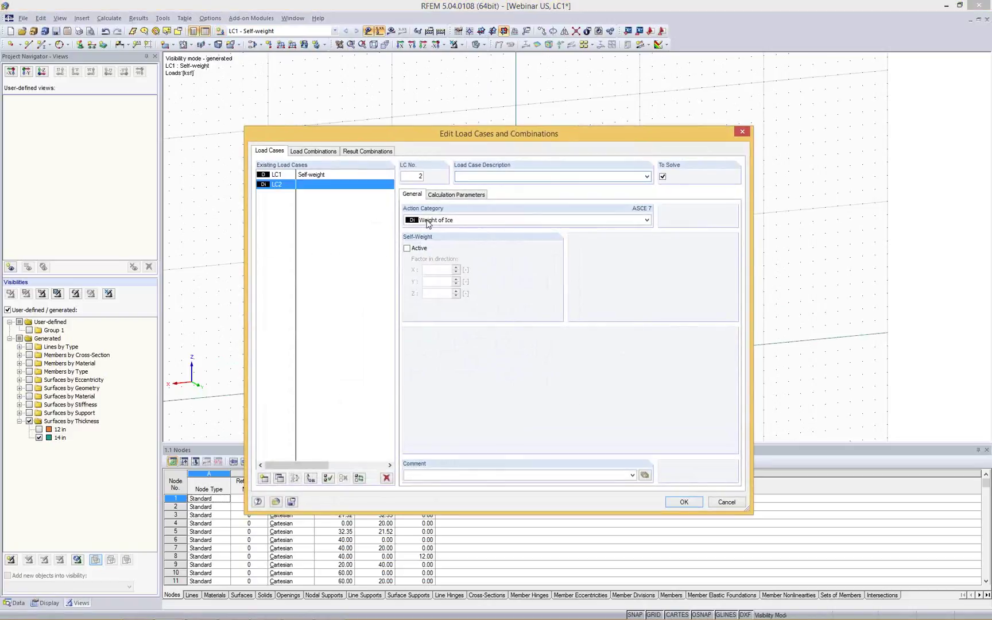
pyautogui.click(428, 224)
pyautogui.click(439, 278)
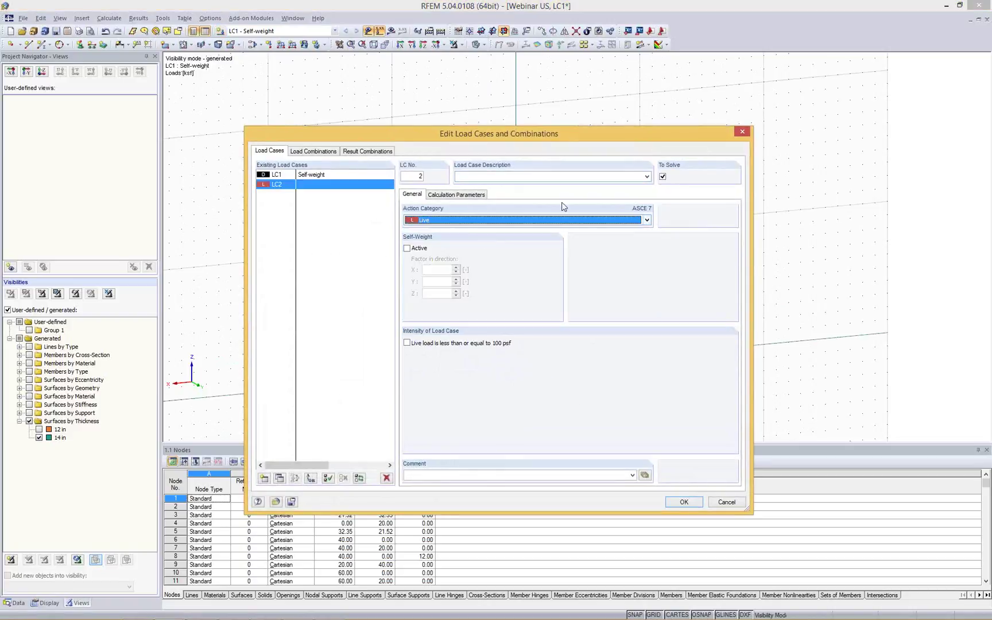
pyautogui.click(646, 177)
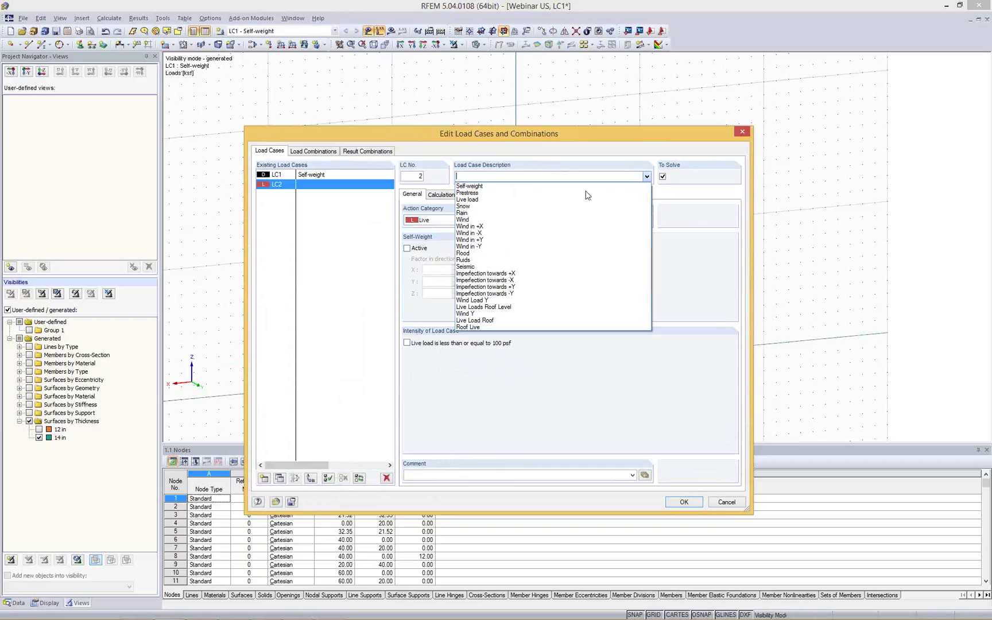
pyautogui.click(497, 200)
pyautogui.click(684, 502)
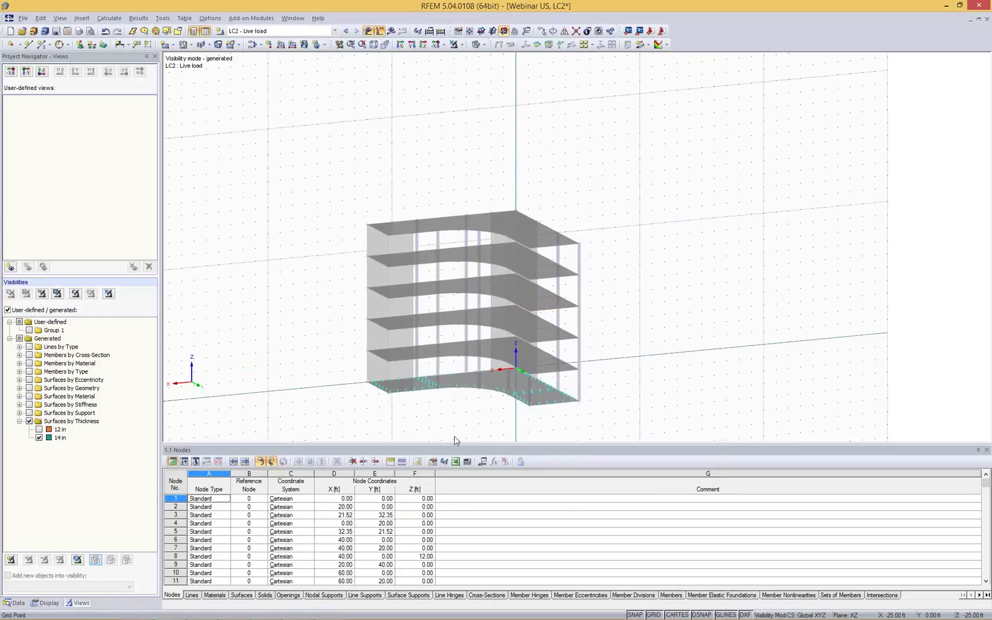
# Select all slabs except the roof slab and apply a uniform surface load acting downward in global direction ZL.
pyautogui.keyDown('ctrl'); pyautogui.moveTo(651, 363); pyautogui.dragTo(654, 307, button='middle'); pyautogui.keyUp('ctrl')
pyautogui.moveTo(336, 251); pyautogui.dragTo(687, 426)
pyautogui.keyDown('ctrl'); pyautogui.moveTo(682, 167); pyautogui.dragTo(563, 270, button='middle'); pyautogui.keyUp('ctrl')
pyautogui.keyDown('ctrl'); pyautogui.moveTo(321, 157); pyautogui.dragTo(430, 121, button='middle'); pyautogui.keyUp('ctrl')
pyautogui.click(305, 46)
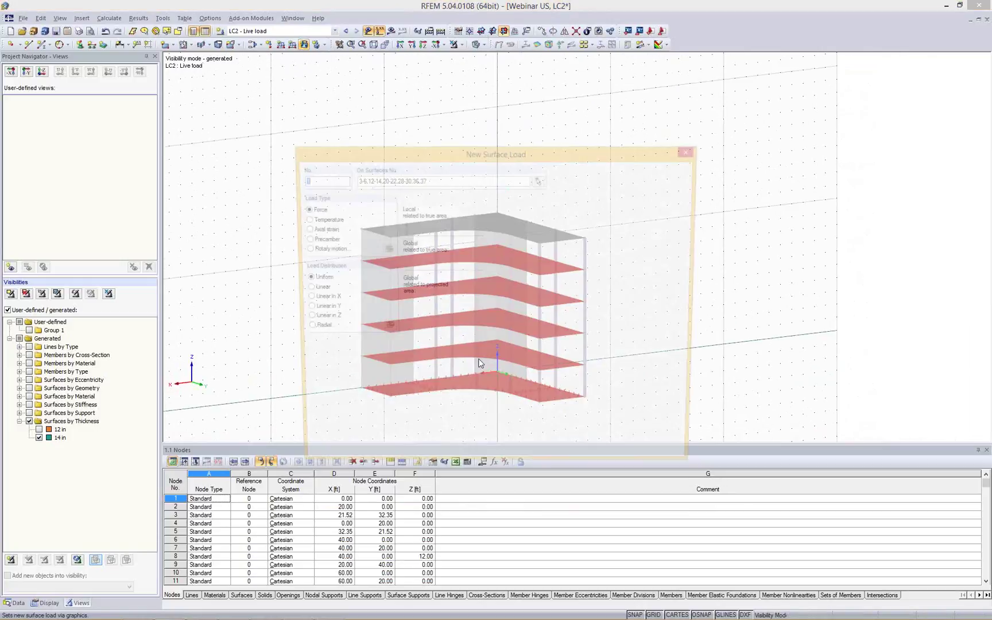
pyautogui.moveTo(485, 154); pyautogui.dragTo(627, 142)
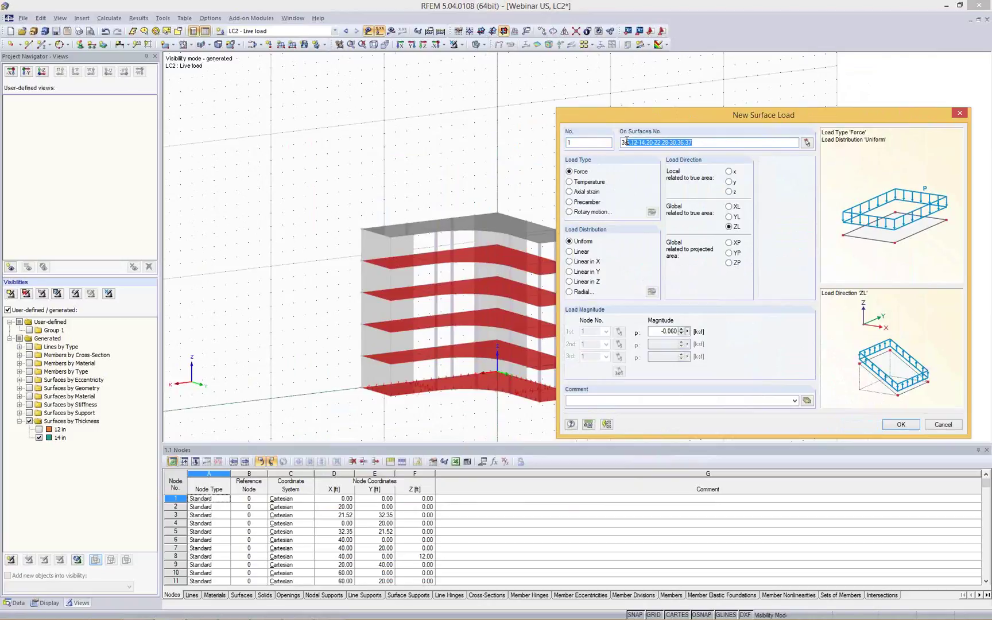
pyautogui.doubleClick(657, 332)
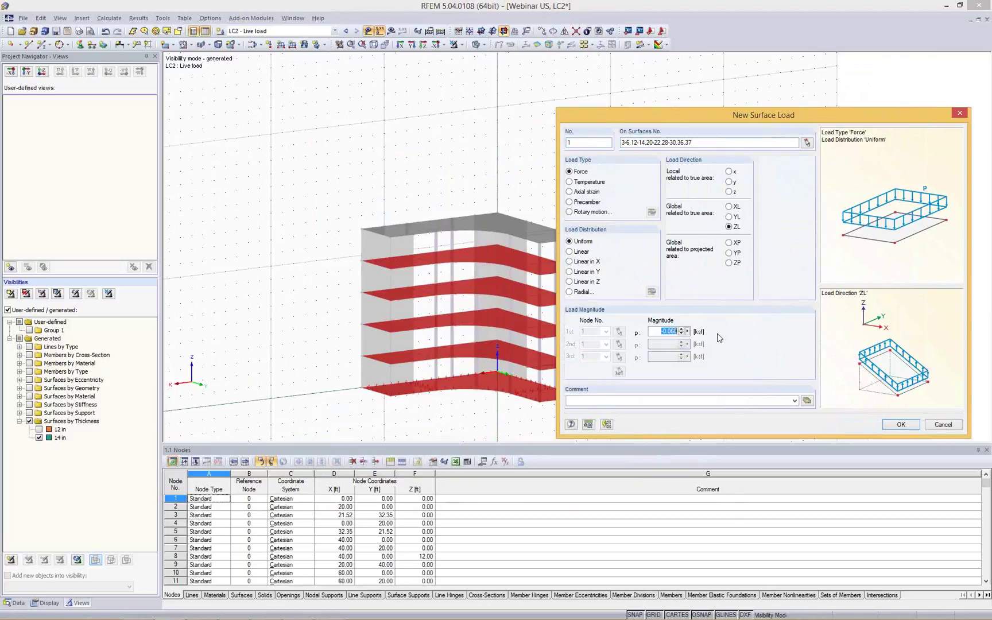
pyautogui.write('-')
pyautogui.click(902, 425)
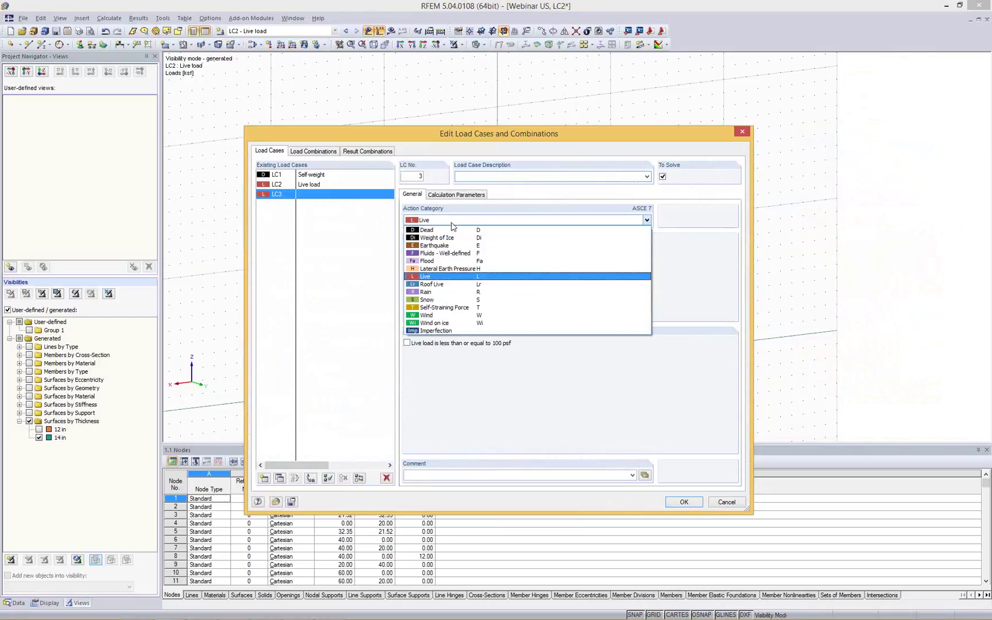
# Create load case LC3 with the description Live load Roof and the action category Roof Live.
pyautogui.click(437, 288)
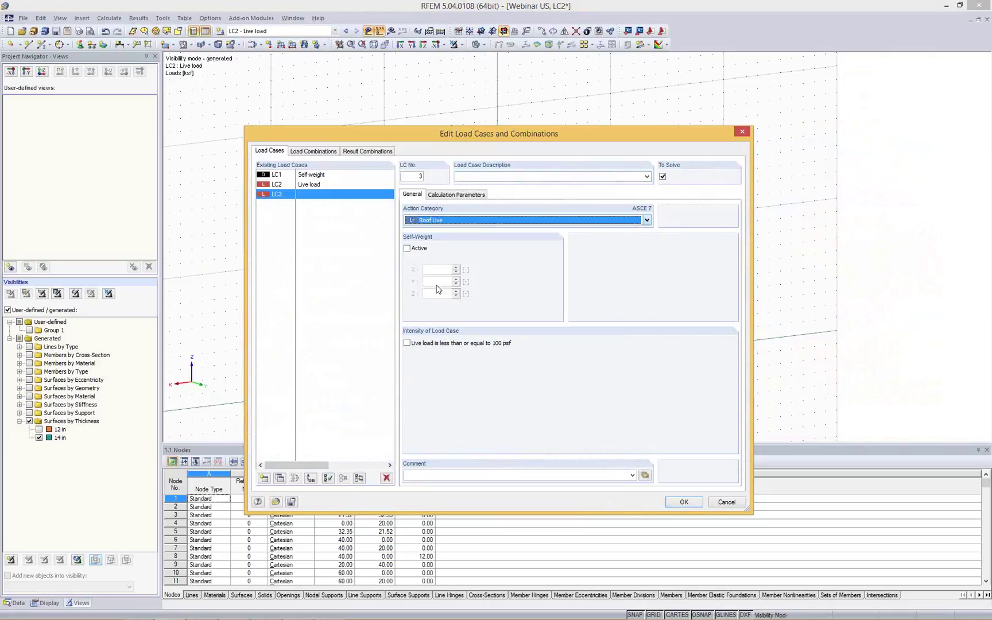
pyautogui.click(641, 177)
pyautogui.click(472, 201)
pyautogui.click(488, 177)
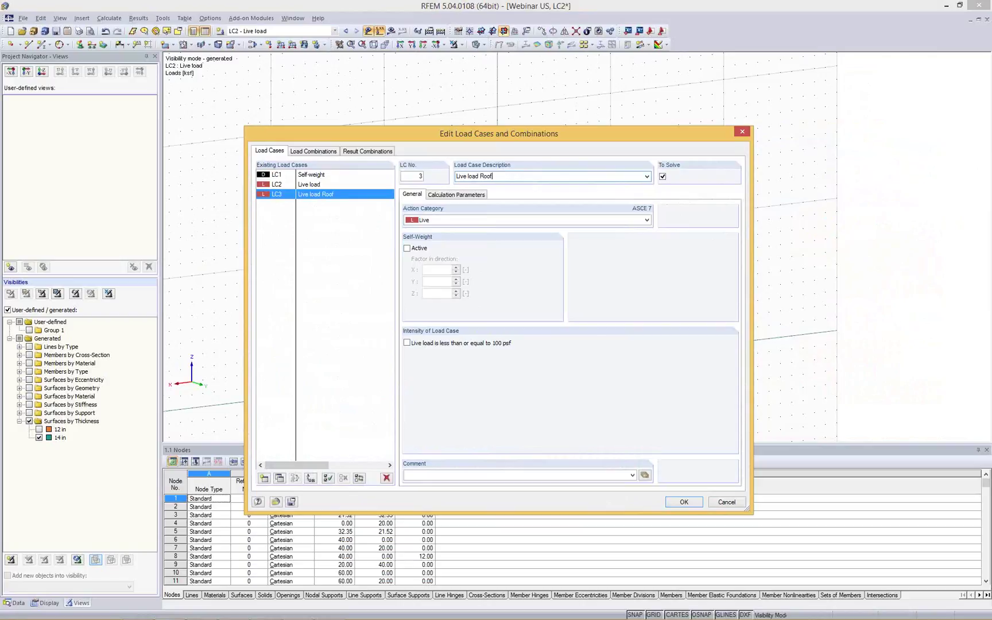
pyautogui.click(647, 220)
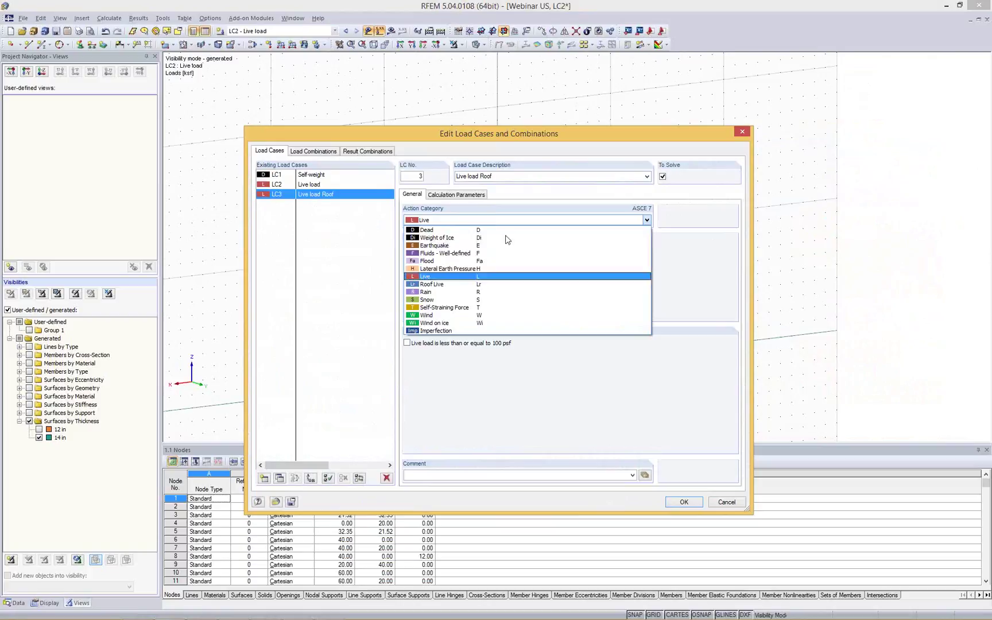
pyautogui.click(481, 251)
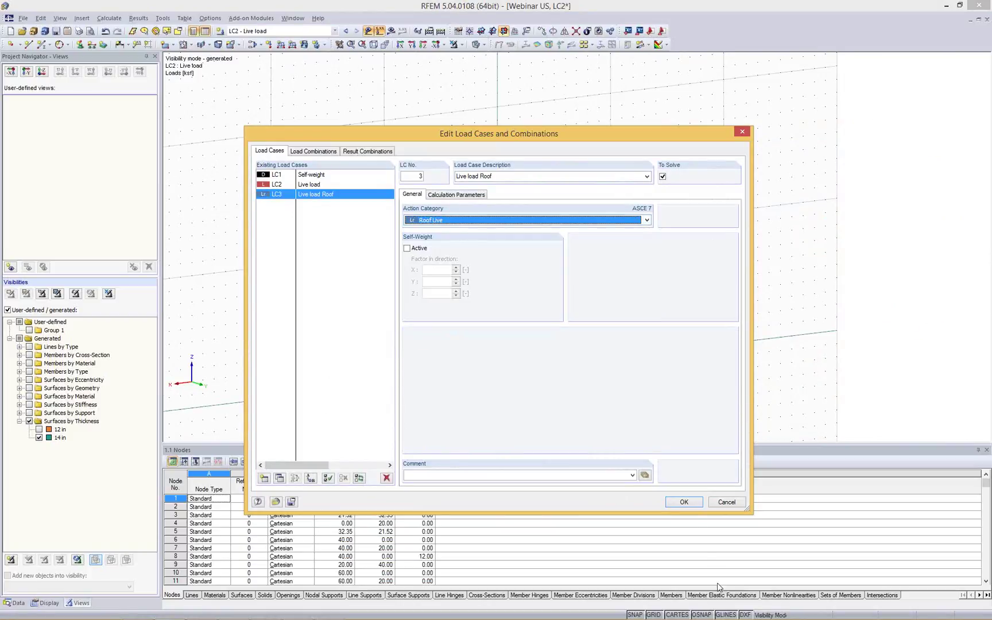
pyautogui.click(686, 504)
# Apply a uniform surface load of -0.070 ksf in global direction ZL to the roof slab surfaces 38, 44 and 45.
pyautogui.keyDown('ctrl'); pyautogui.moveTo(495, 139); pyautogui.dragTo(489, 150, button='middle'); pyautogui.keyUp('ctrl')
pyautogui.keyDown('ctrl'); pyautogui.moveTo(669, 157); pyautogui.dragTo(534, 247, button='middle'); pyautogui.keyUp('ctrl')
pyautogui.click(305, 46)
pyautogui.click(475, 208)
pyautogui.click(399, 368)
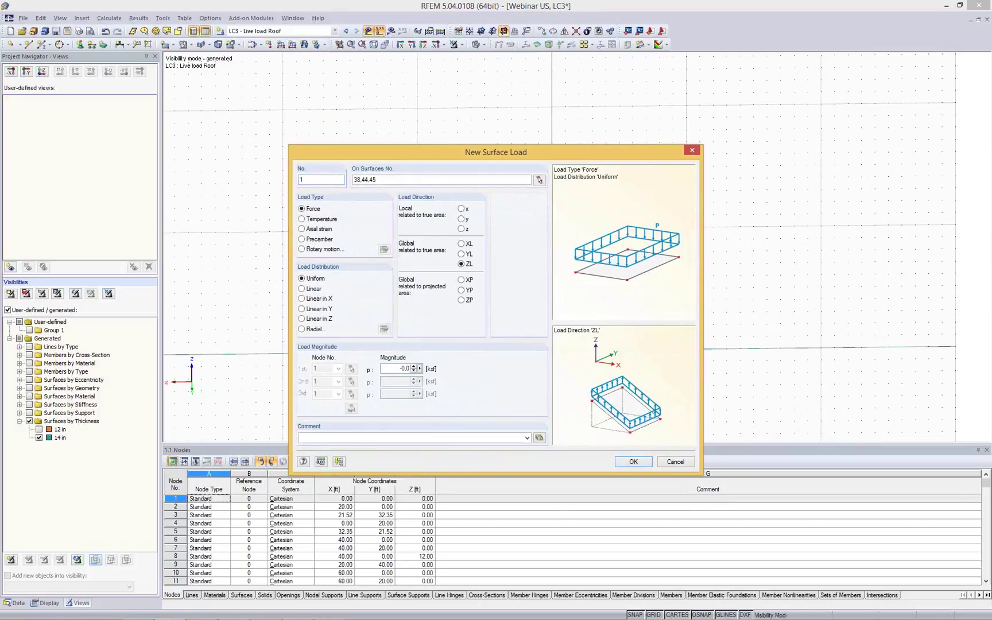
pyautogui.press('Return')
pyautogui.click(584, 323)
pyautogui.keyDown('ctrl'); pyautogui.moveTo(598, 328); pyautogui.dragTo(687, 305, button='middle'); pyautogui.keyUp('ctrl')
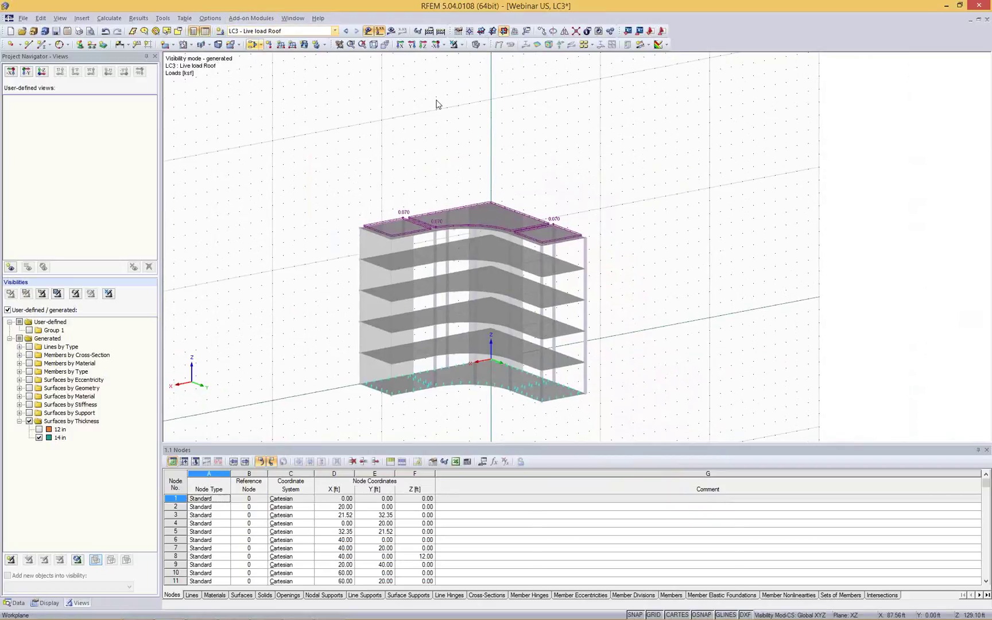
# Cancel the 14 in slab visibility and limit the visibility to the surfaces with 12 in thickness.
pyautogui.click(462, 46)
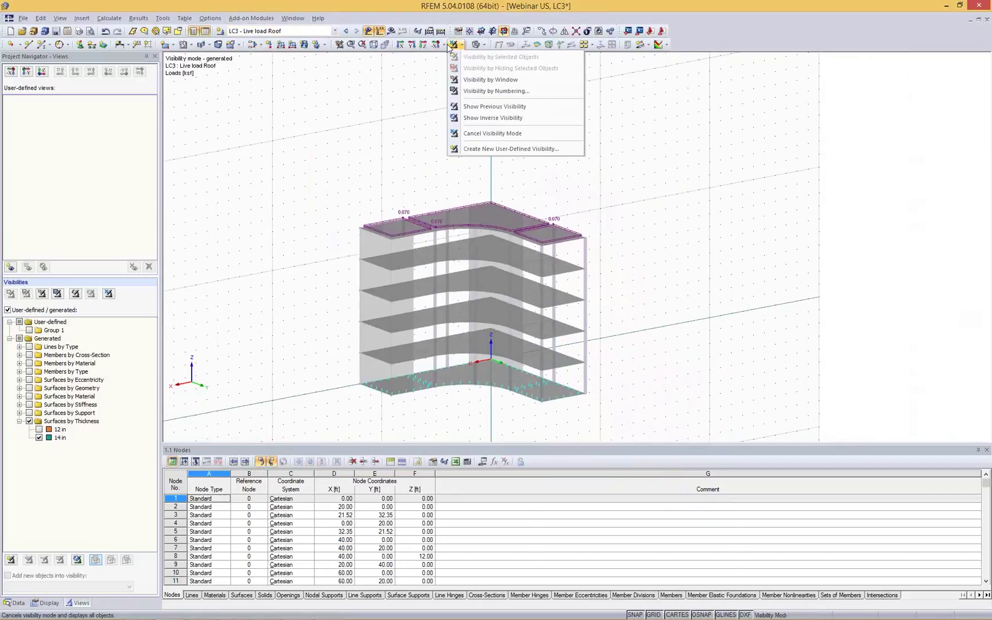
pyautogui.click(449, 48)
pyautogui.keyDown('ctrl'); pyautogui.moveTo(316, 169); pyautogui.dragTo(506, 189, button='middle'); pyautogui.keyUp('ctrl')
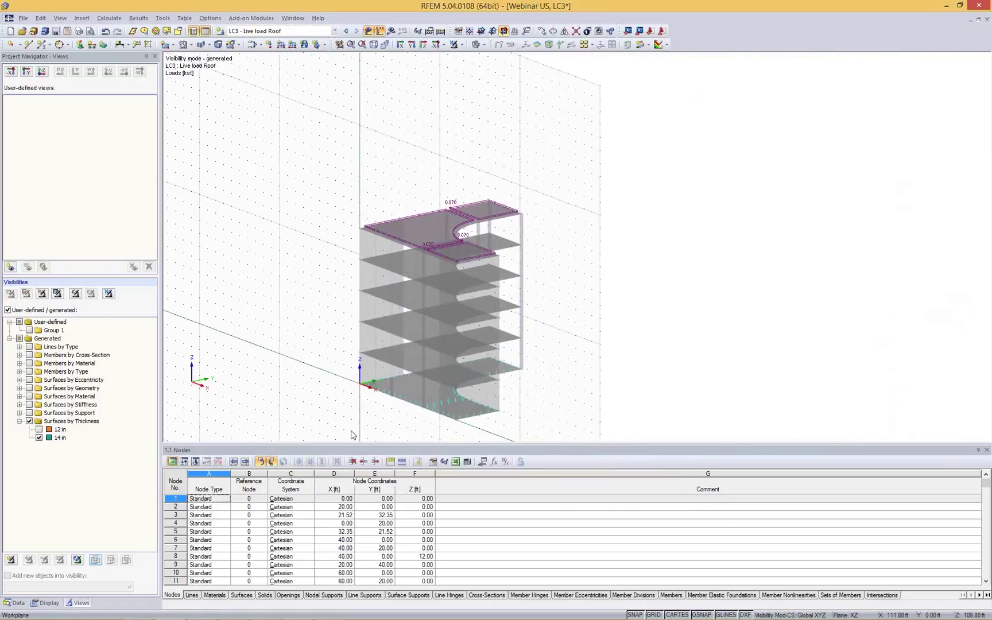
pyautogui.scroll(5, 367, 402)
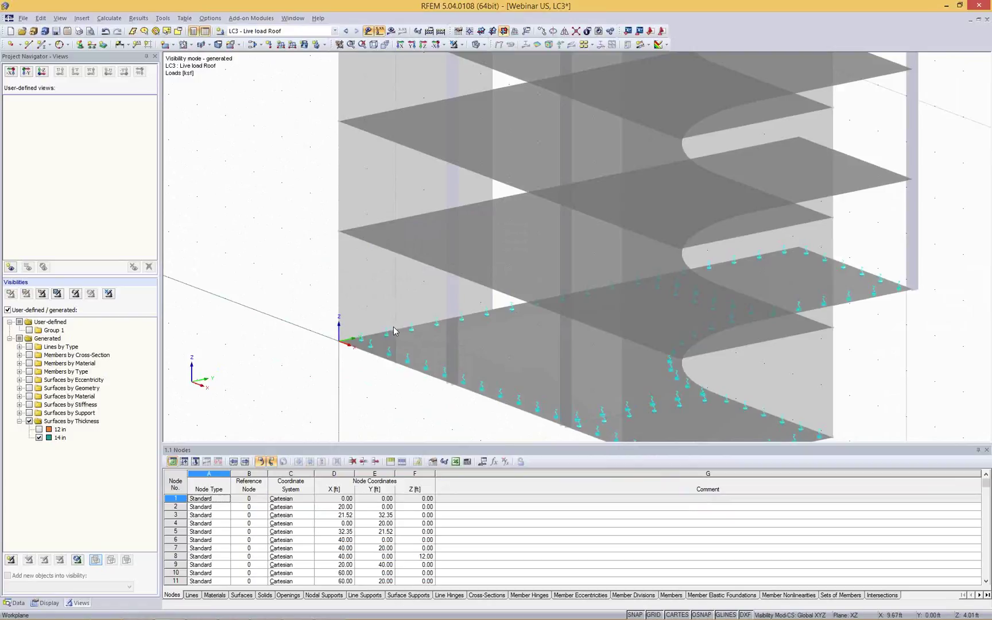
pyautogui.scroll(-5, 394, 327)
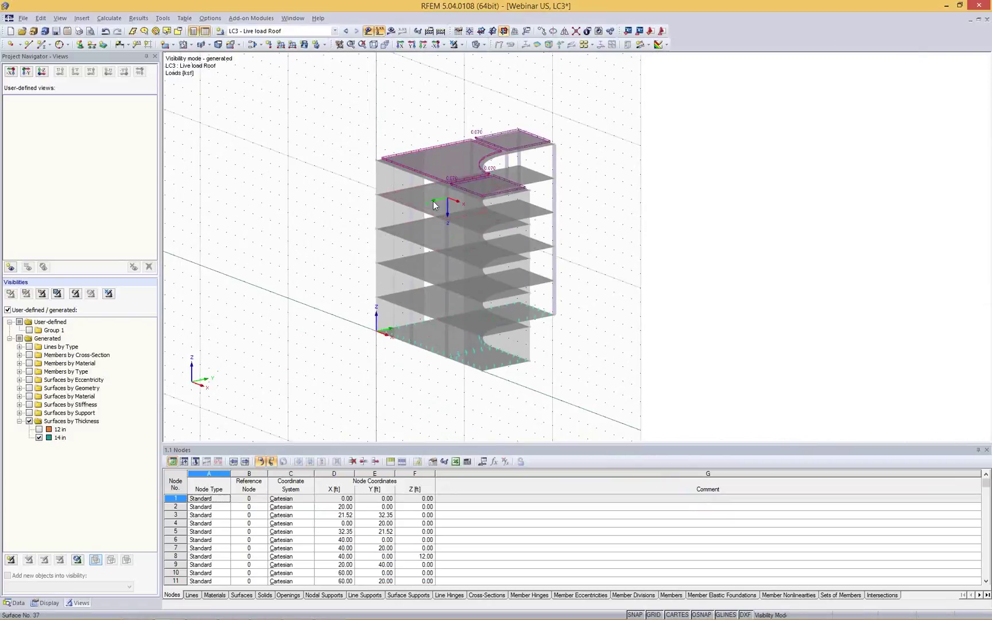
pyautogui.keyDown('ctrl'); pyautogui.moveTo(430, 198); pyautogui.dragTo(458, 327, button='middle'); pyautogui.keyUp('ctrl')
pyautogui.keyDown('ctrl'); pyautogui.moveTo(505, 195); pyautogui.dragTo(402, 180, button='middle'); pyautogui.keyUp('ctrl')
pyautogui.click(454, 45)
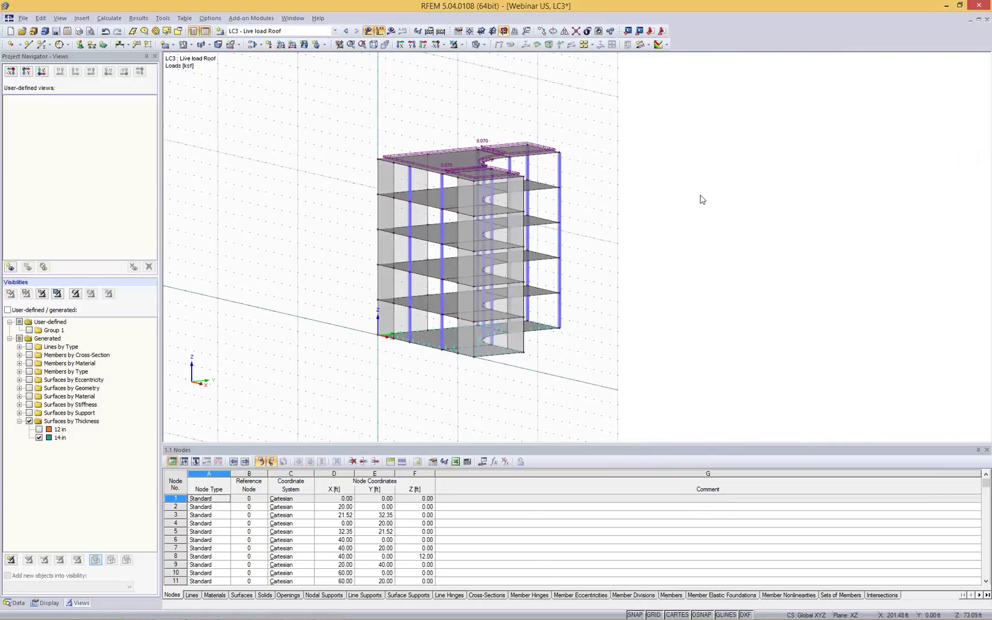
pyautogui.click(41, 437)
pyautogui.click(39, 430)
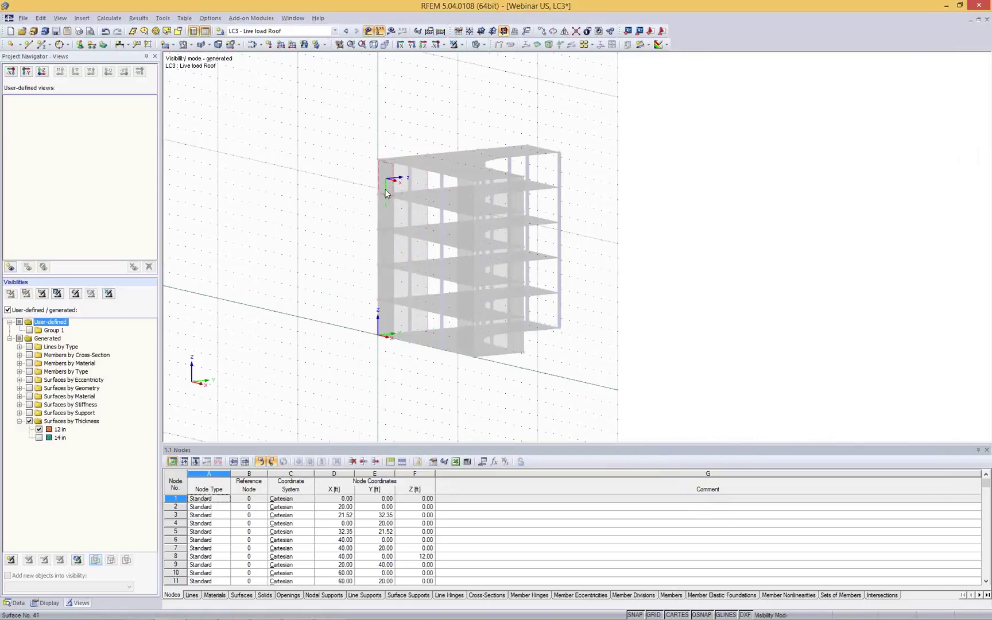
# Select the two full-height rows of wall surfaces on the building face along the global X-axis.
pyautogui.keyDown('ctrl'); pyautogui.moveTo(385, 227); pyautogui.dragTo(506, 276, button='middle'); pyautogui.keyUp('ctrl')
pyautogui.moveTo(521, 261); pyautogui.dragTo(367, 330)
pyautogui.keyDown('ctrl'); pyautogui.moveTo(641, 290); pyautogui.dragTo(517, 97, button='middle'); pyautogui.keyUp('ctrl')
pyautogui.click(304, 45)
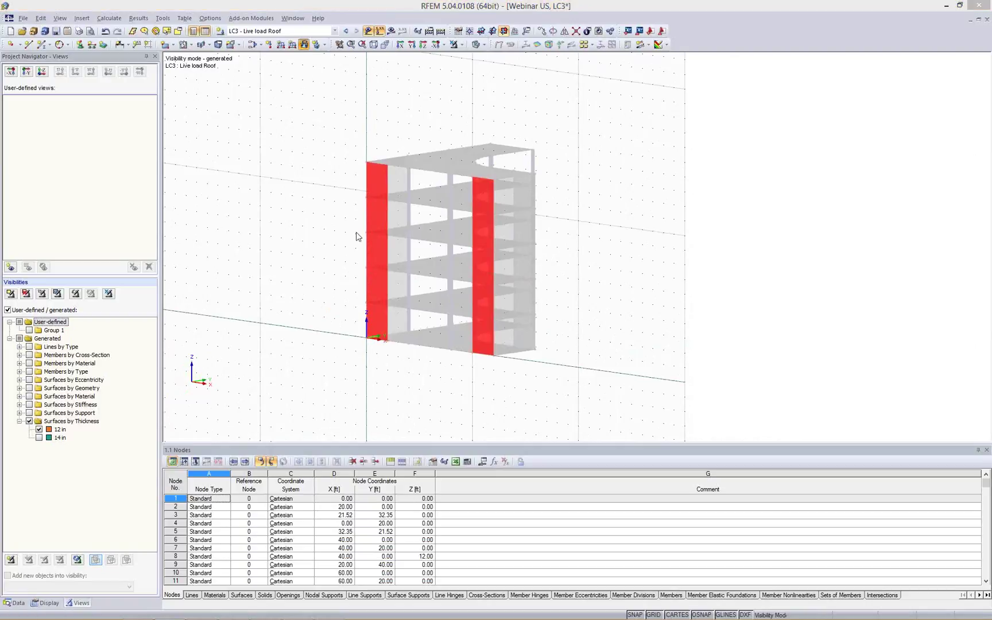
pyautogui.press('Escape')
# Create load case LC4 with the action category Wind and the description Wind in +Y.
pyautogui.click(232, 33)
pyautogui.click(229, 31)
pyautogui.click(221, 32)
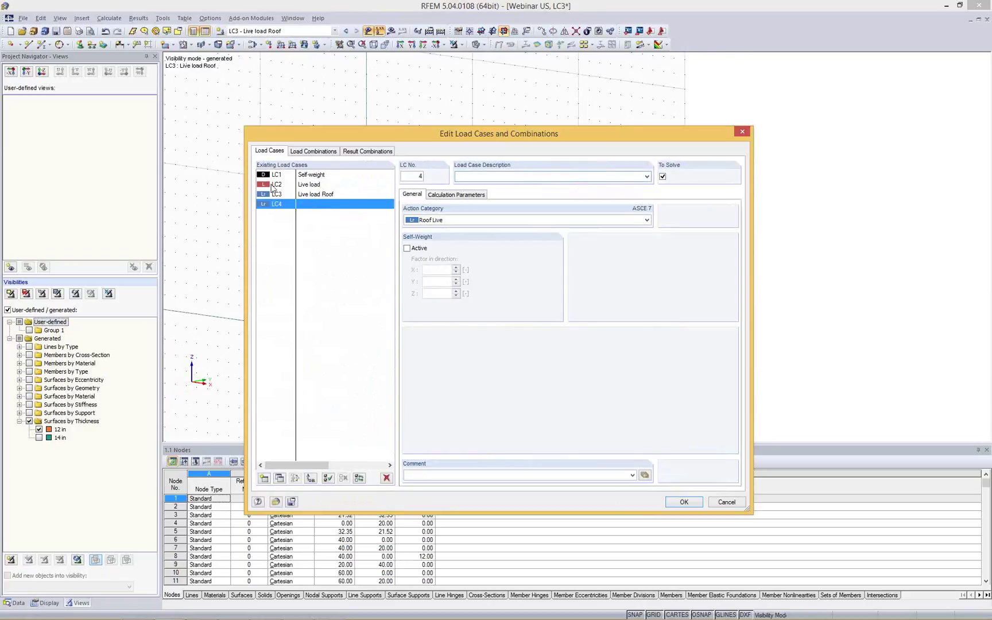
pyautogui.click(449, 221)
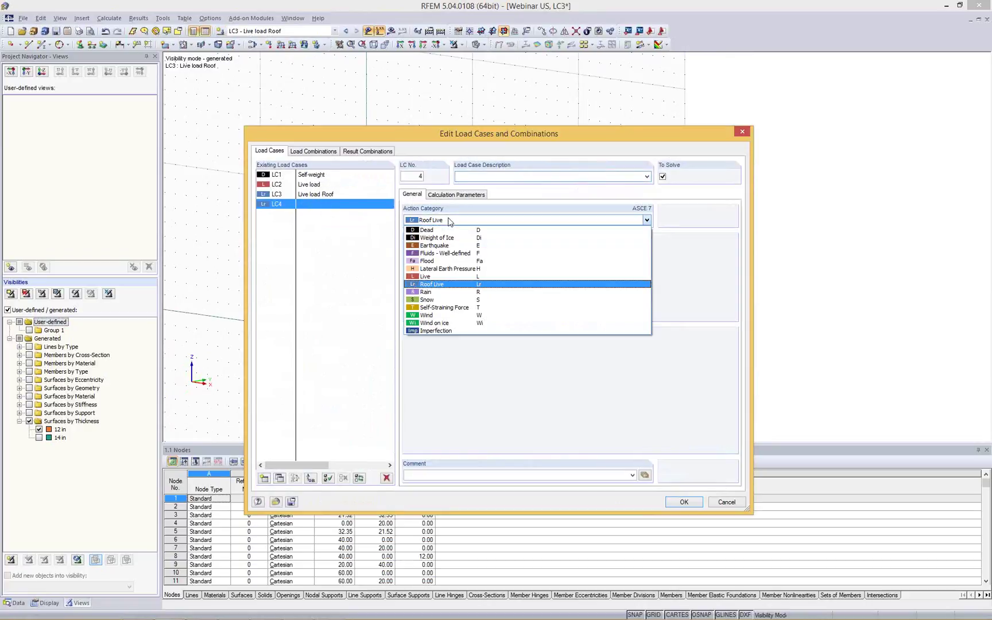
pyautogui.click(447, 315)
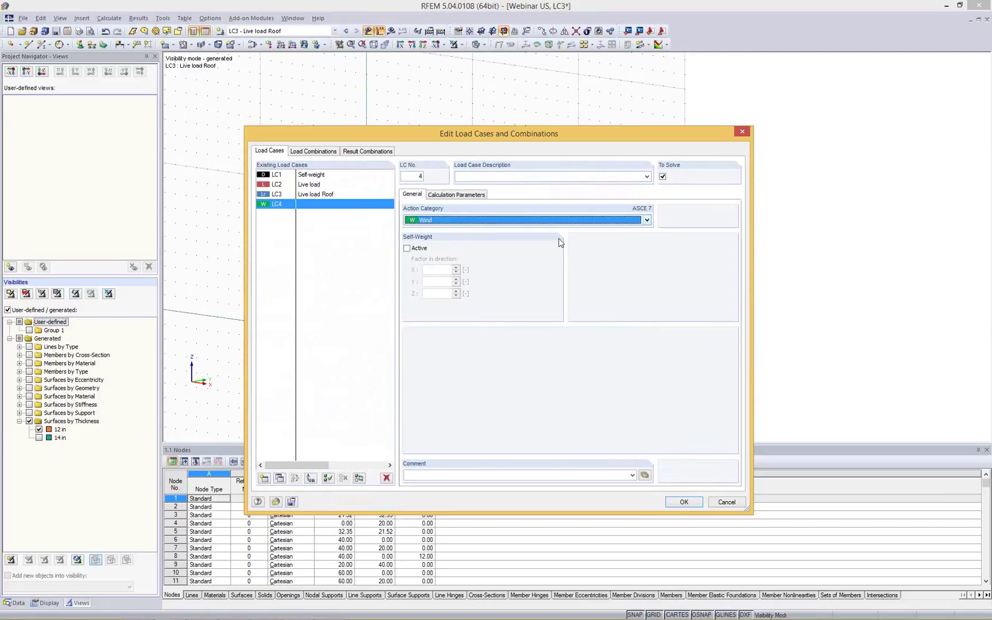
pyautogui.click(644, 178)
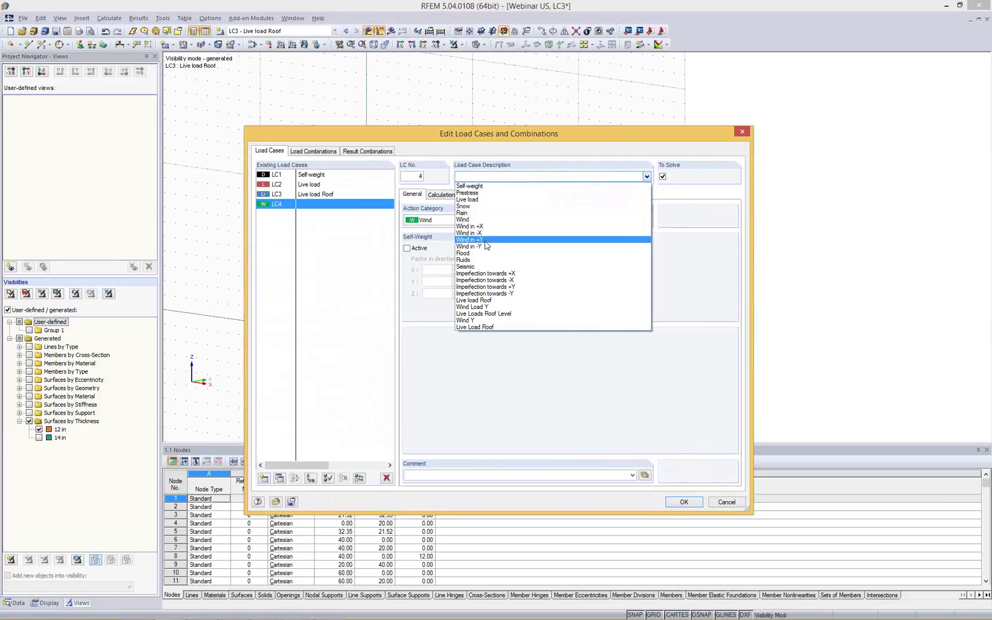
pyautogui.click(508, 239)
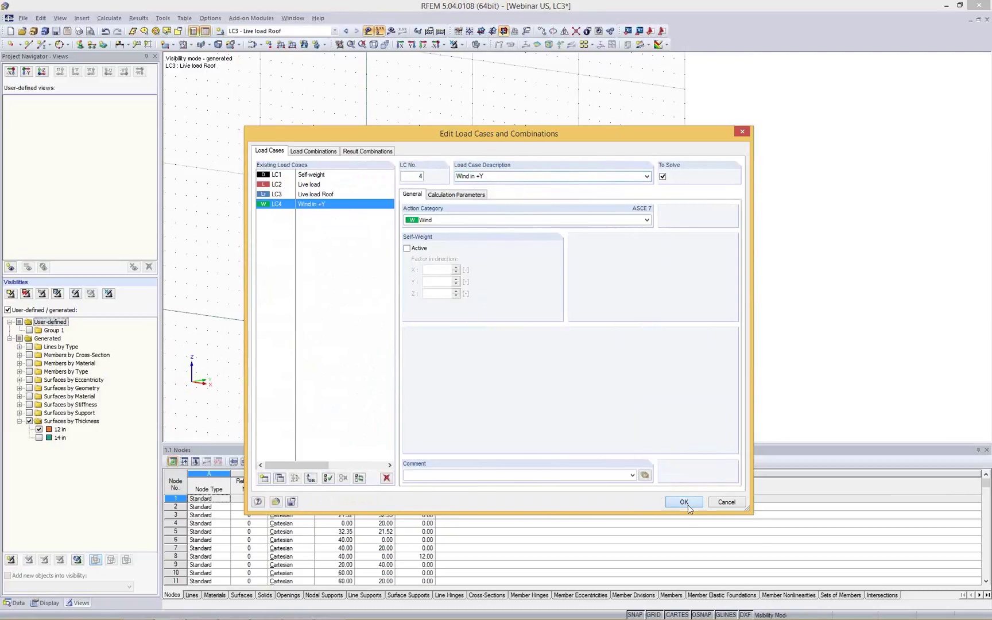
pyautogui.click(684, 502)
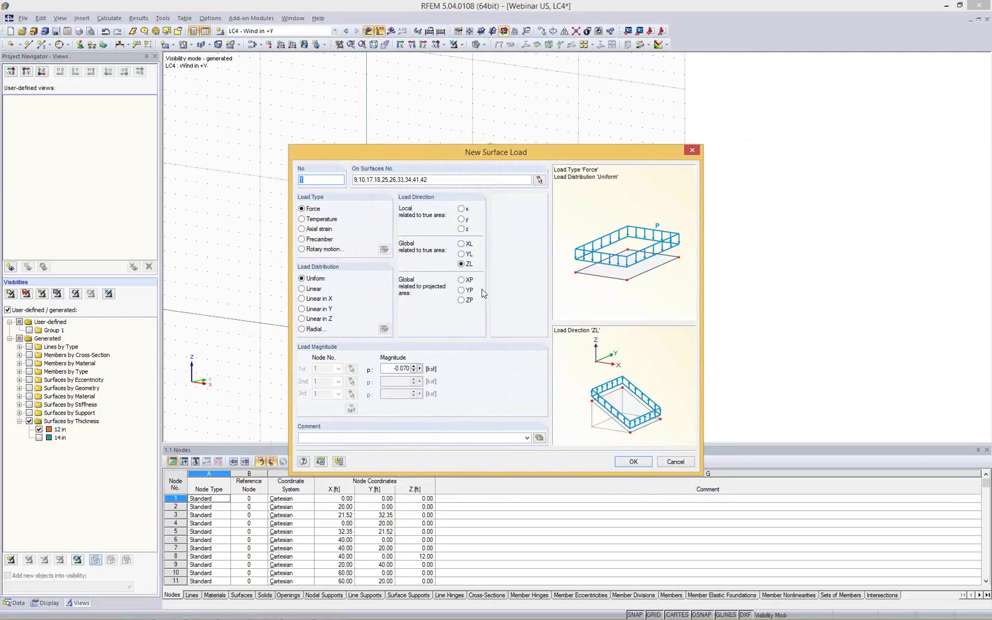
# Apply a uniform force surface load of 0.050 ksf in the global projected direction YP to wall surfaces 9,10,17,18,25,26,33,34,41,42.
pyautogui.click(461, 254)
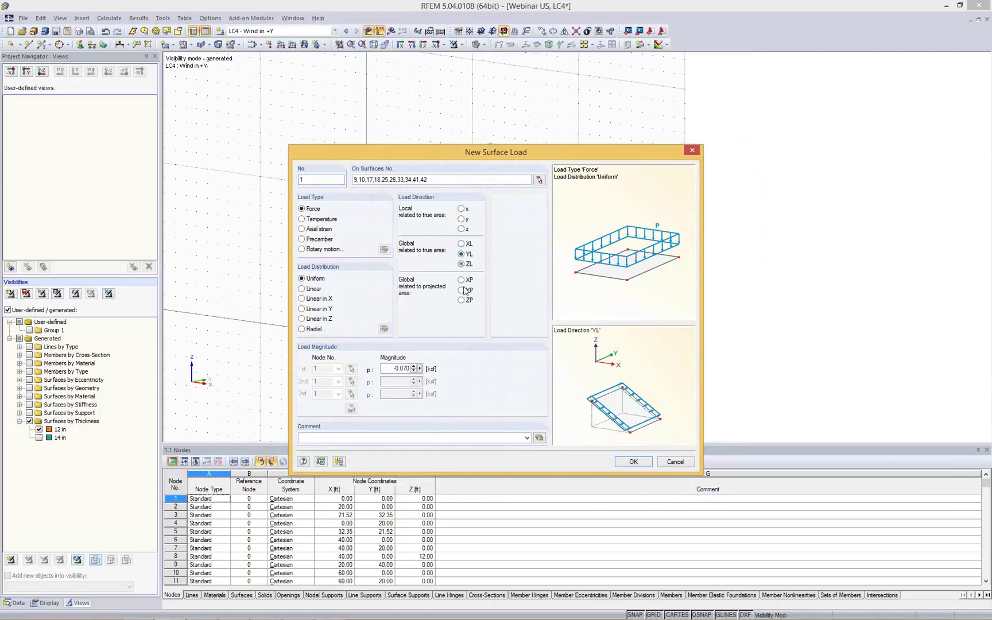
pyautogui.click(461, 264)
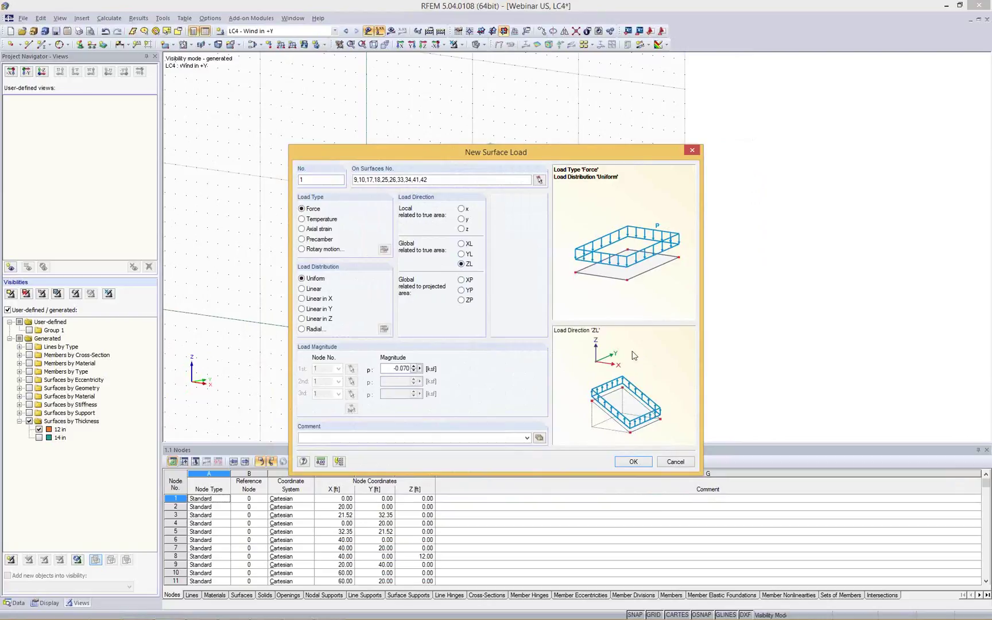
pyautogui.click(463, 301)
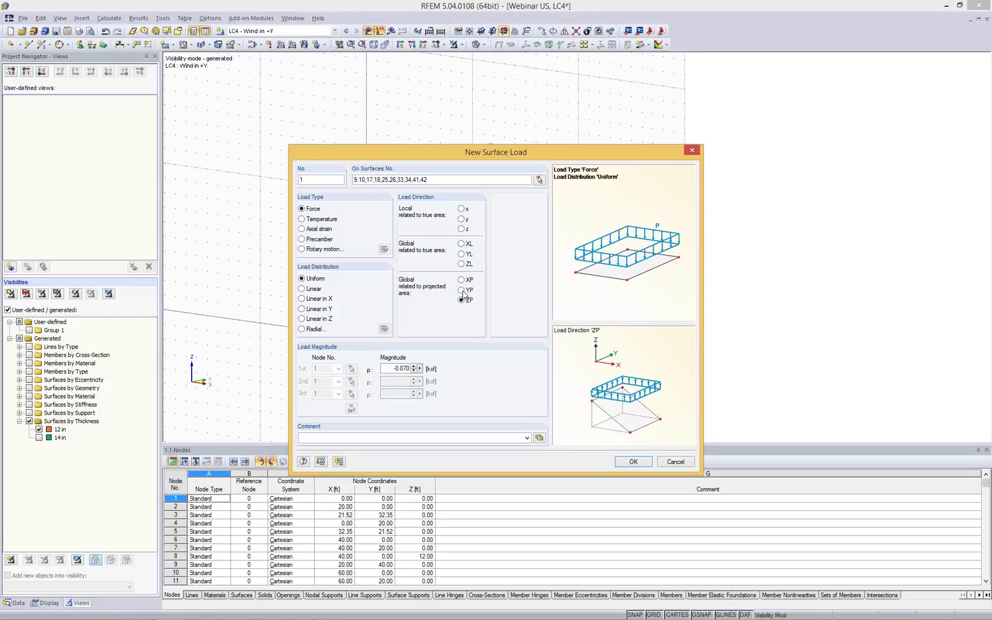
pyautogui.click(462, 291)
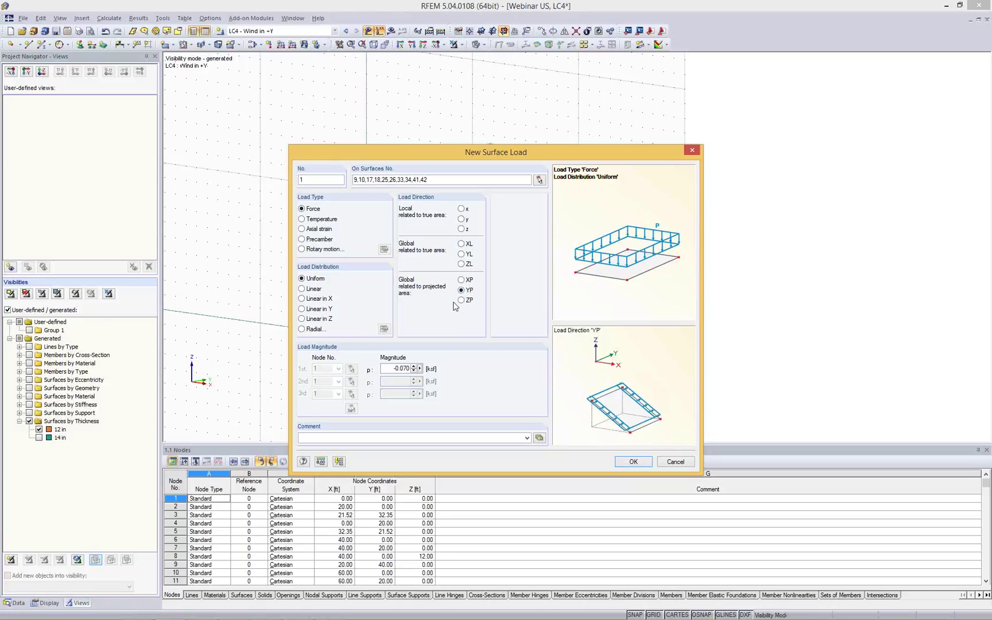
pyautogui.moveTo(392, 371); pyautogui.dragTo(452, 371)
pyautogui.click(633, 463)
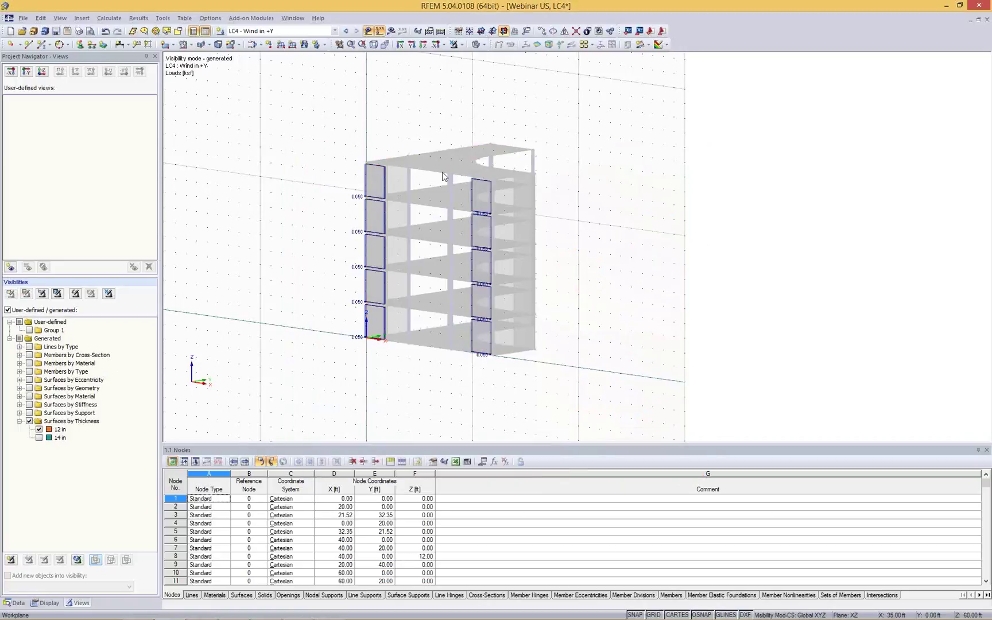
# Cancel the 12 in thickness visibility so the whole building model is displayed again.
pyautogui.scroll(5, 444, 176)
pyautogui.scroll(-5, 444, 176)
pyautogui.click(453, 45)
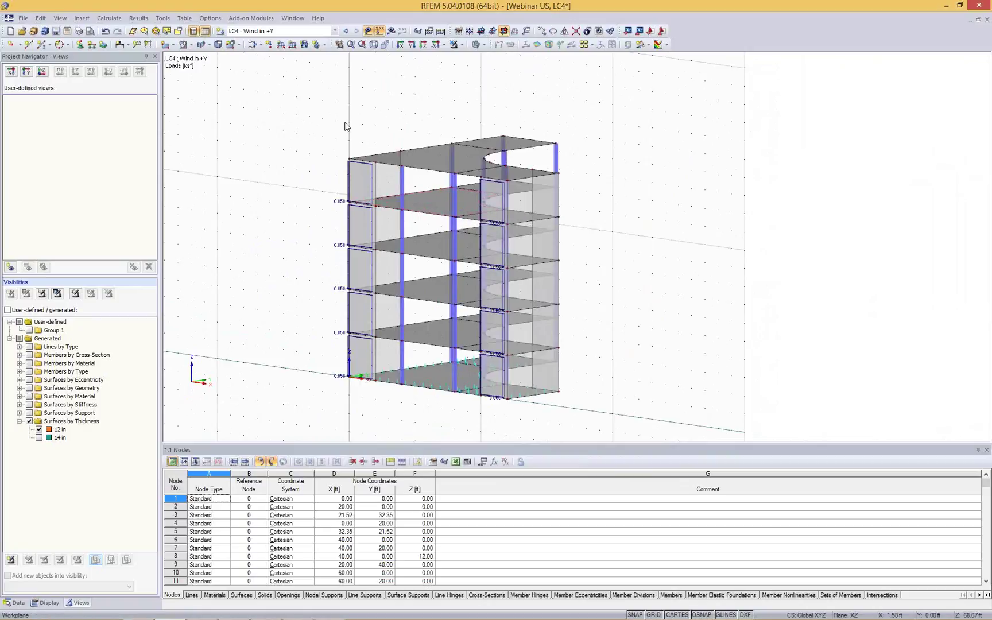
pyautogui.click(281, 49)
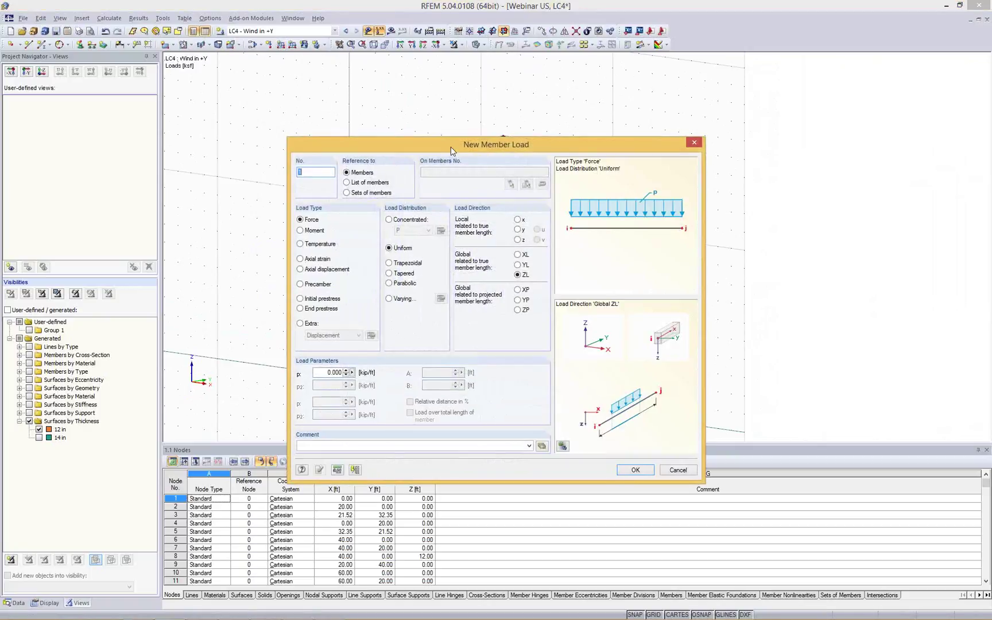
pyautogui.click(319, 361)
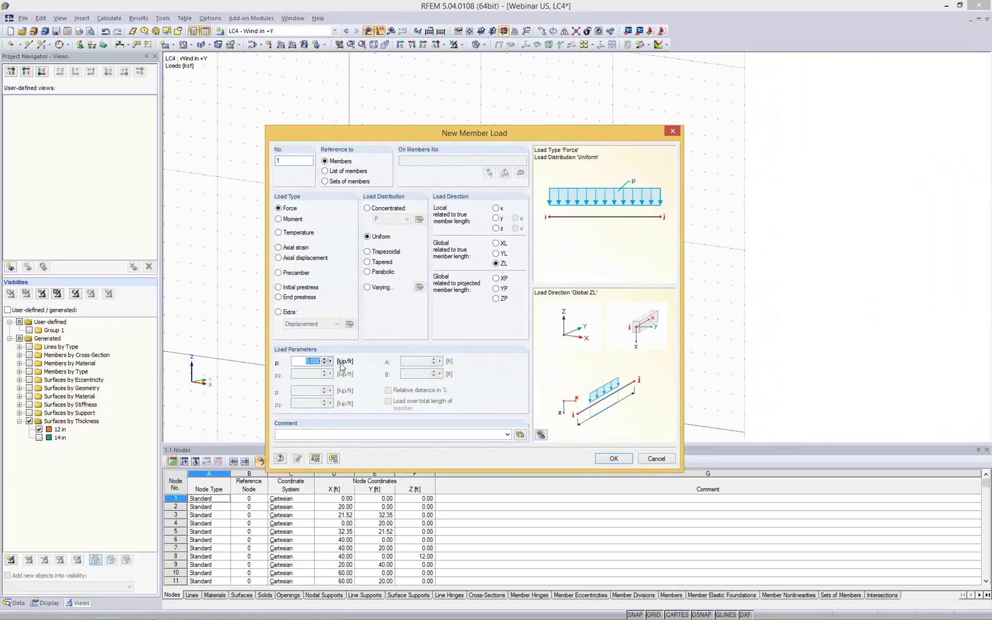
pyautogui.click(660, 462)
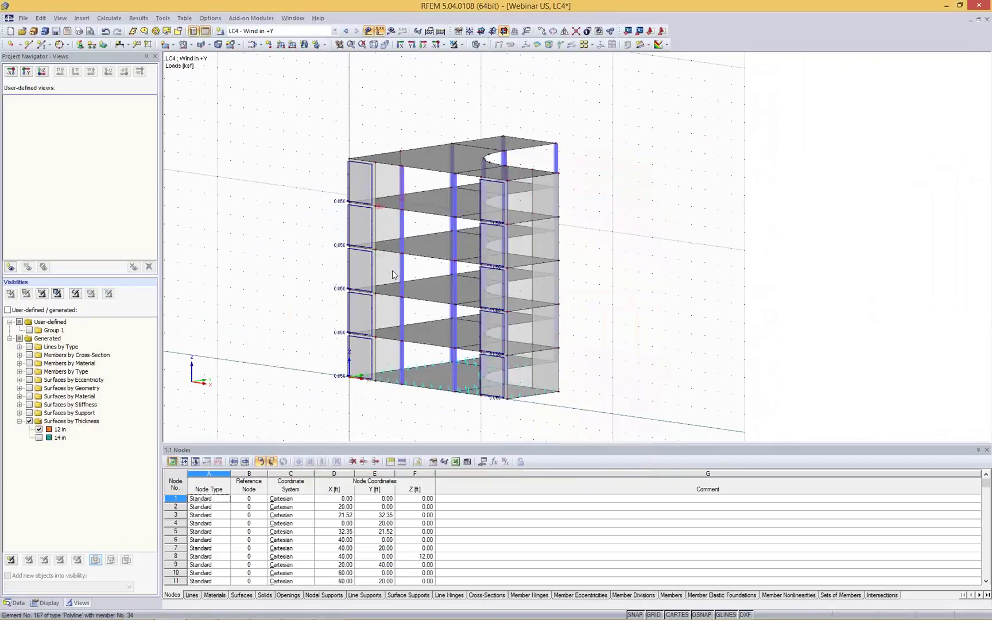
pyautogui.click(379, 31)
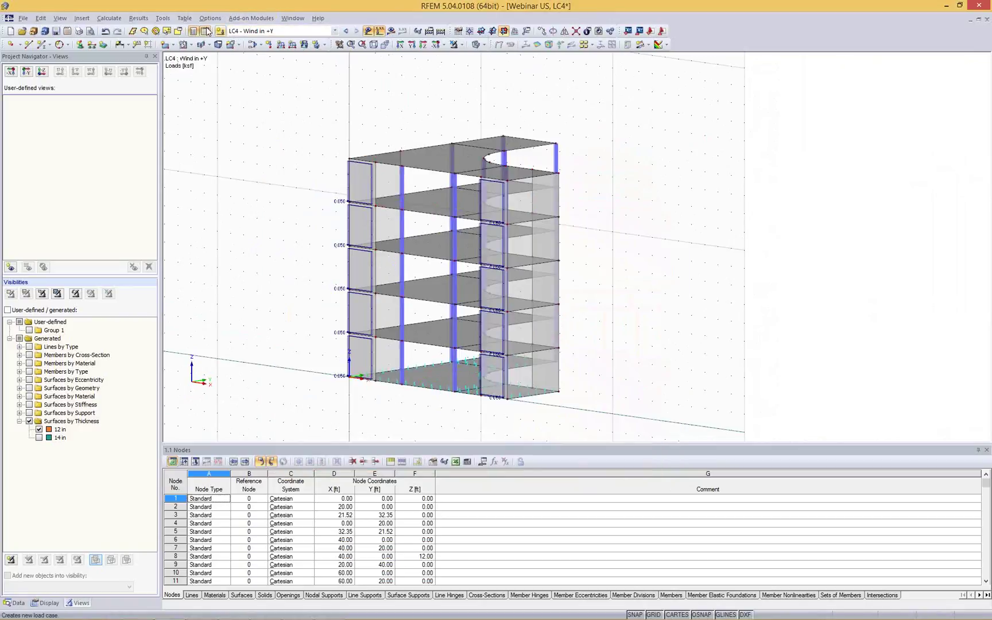
# Start generating member loads from area loads via planes, with a uniform 0.05 ksf in the global projected direction YP.
pyautogui.click(165, 19)
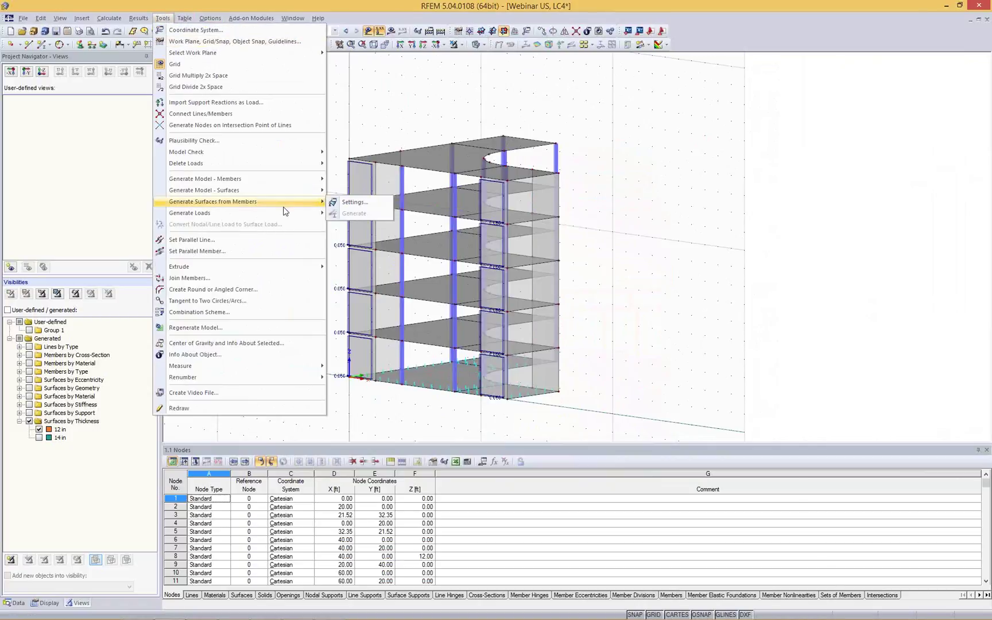
pyautogui.moveTo(184, 213)
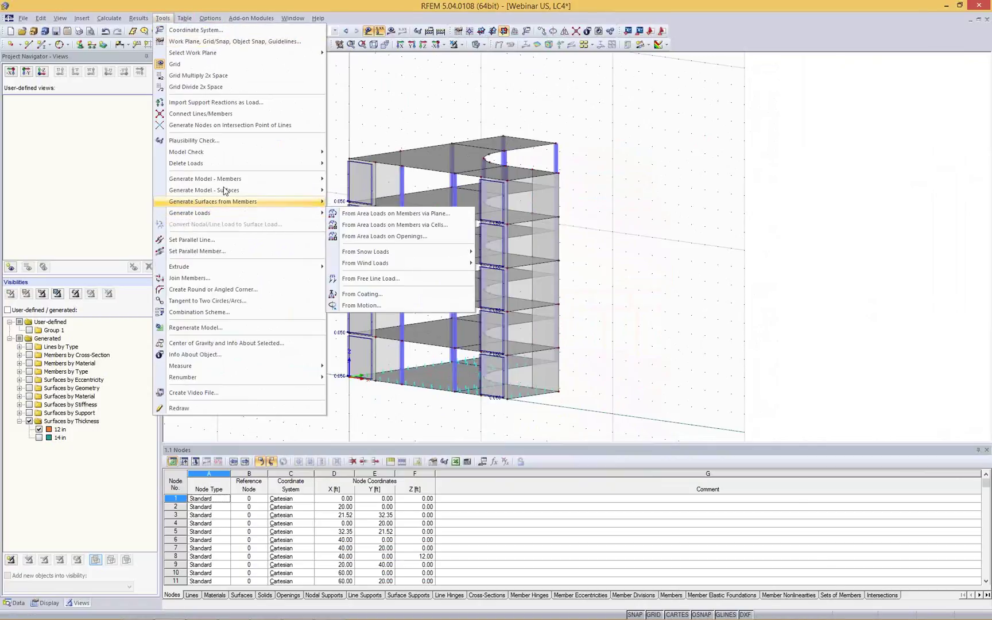
pyautogui.click(428, 215)
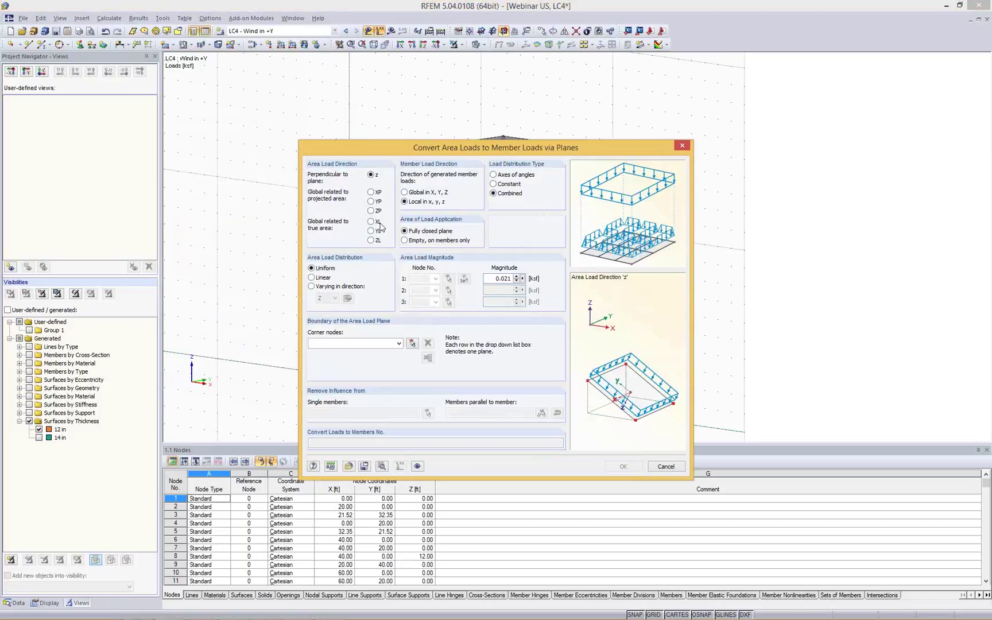
pyautogui.click(371, 202)
pyautogui.doubleClick(493, 280)
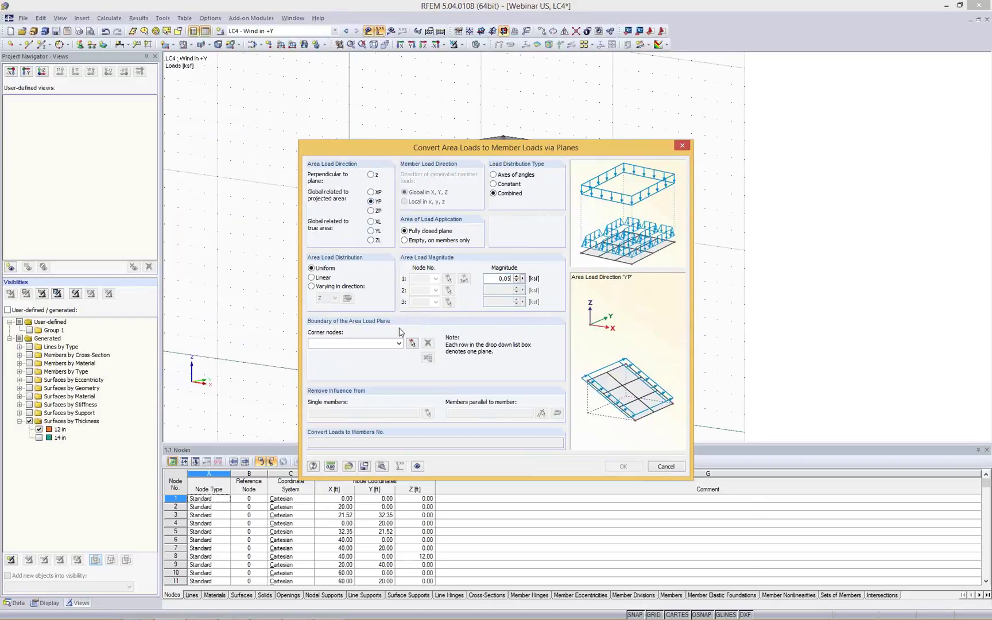
# Define the load plane by the four corner nodes of the full-height open area between the two loaded wall rows and generate the loads.
pyautogui.click(413, 344)
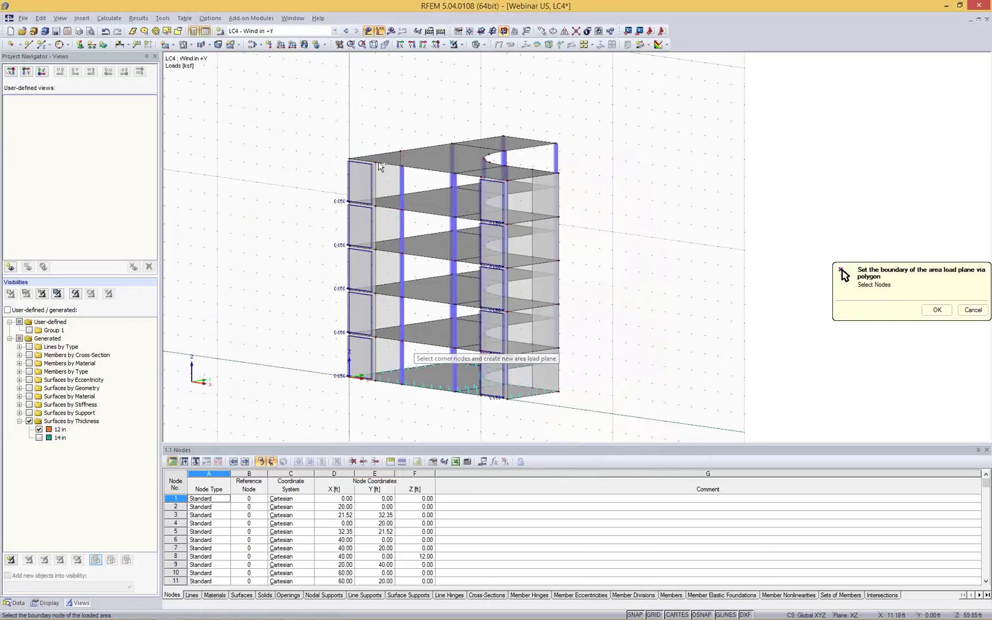
pyautogui.click(376, 163)
pyautogui.click(482, 177)
pyautogui.click(481, 395)
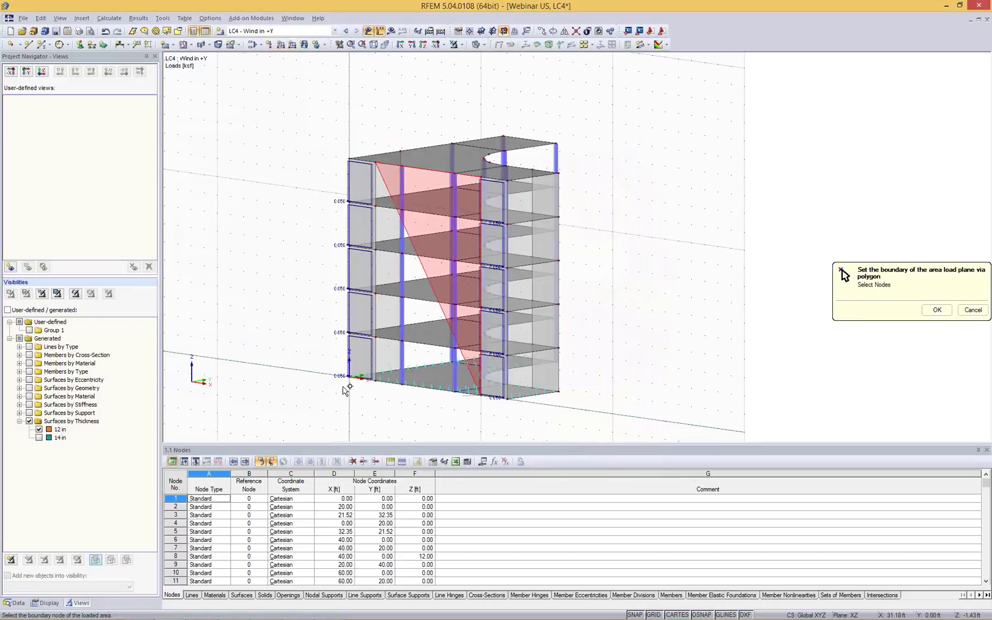
pyautogui.click(371, 380)
pyautogui.click(376, 163)
pyautogui.keyDown('ctrl'); pyautogui.moveTo(346, 102); pyautogui.dragTo(660, 133, button='middle'); pyautogui.keyUp('ctrl')
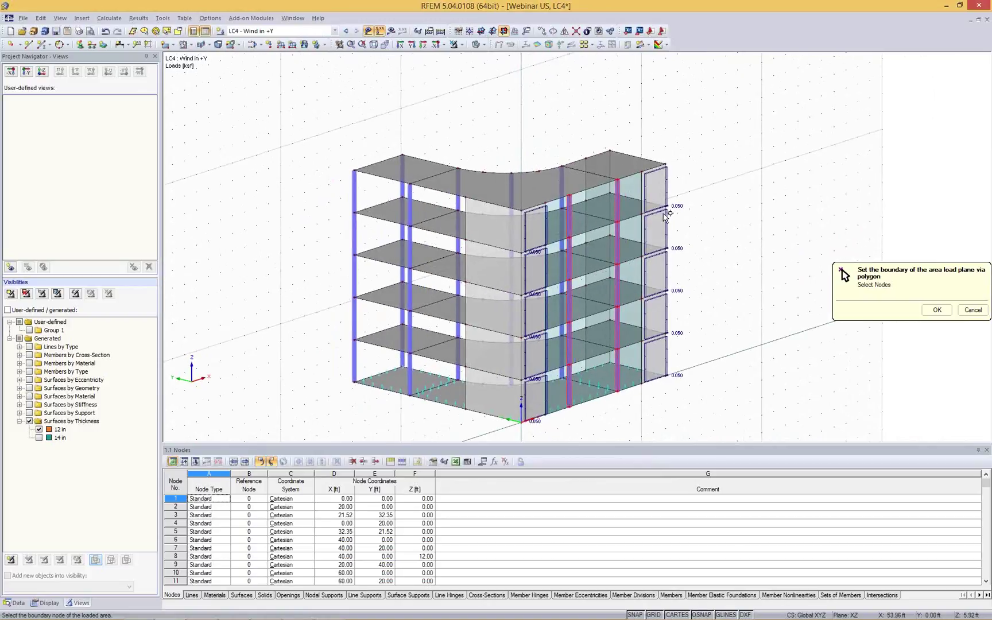
pyautogui.click(965, 312)
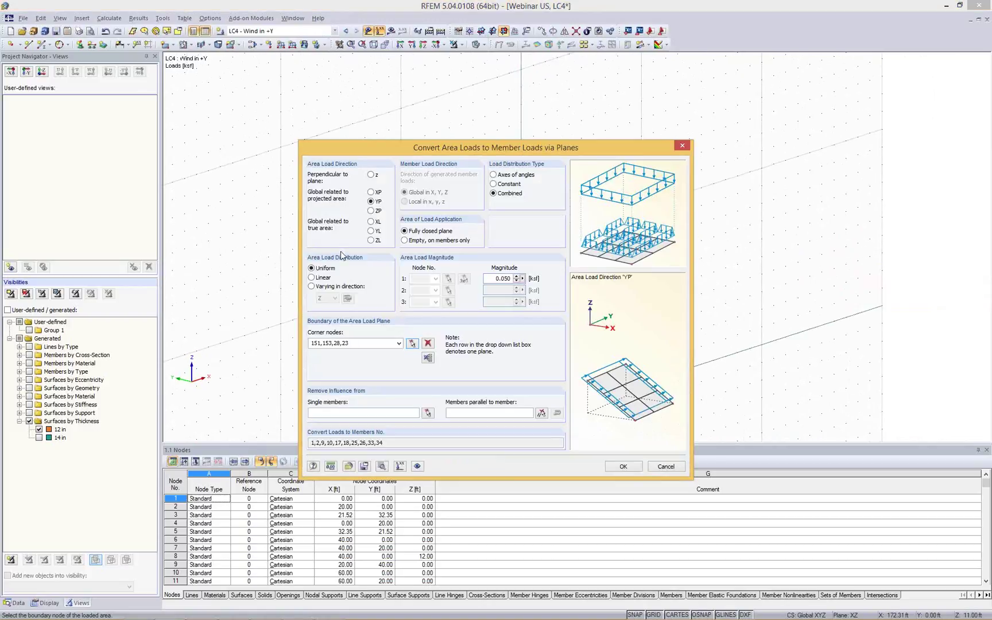
pyautogui.click(620, 466)
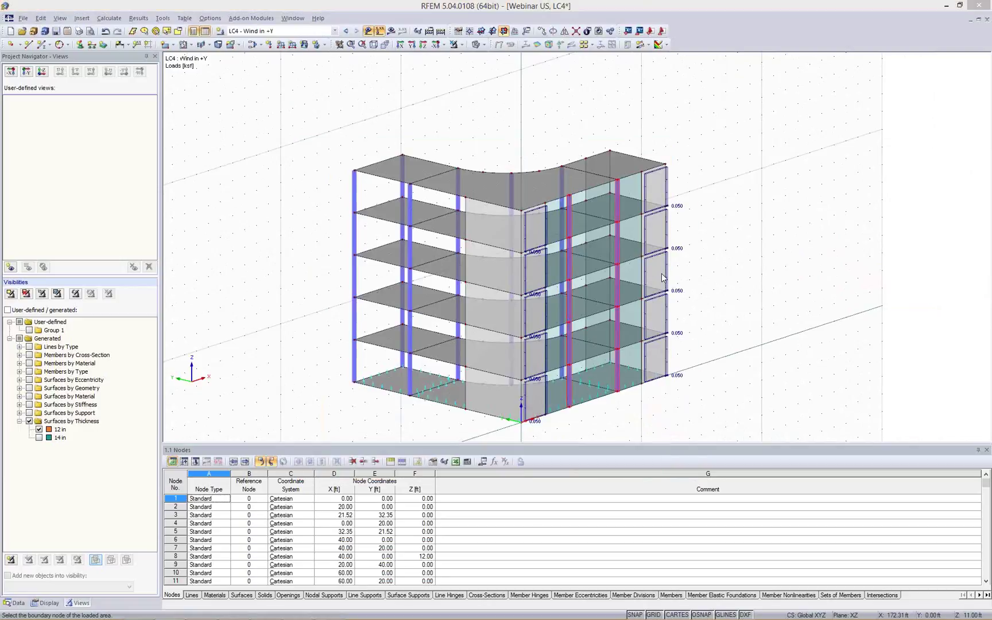
# Display the generated area load separately as individual member loads on the steel columns.
pyautogui.click(613, 402)
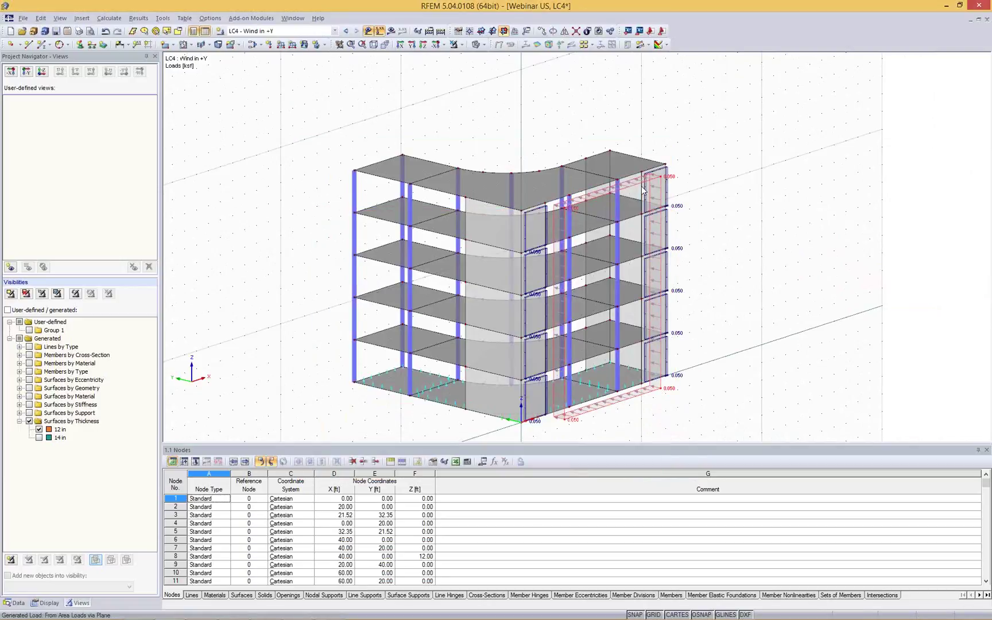
pyautogui.scroll(4, 641, 186)
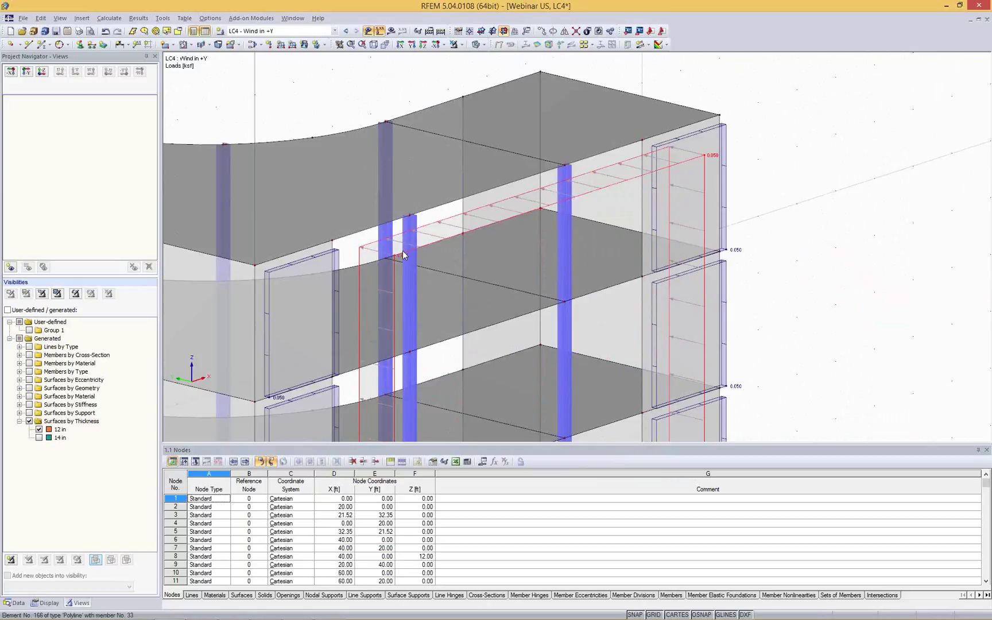
pyautogui.rightClick(637, 168)
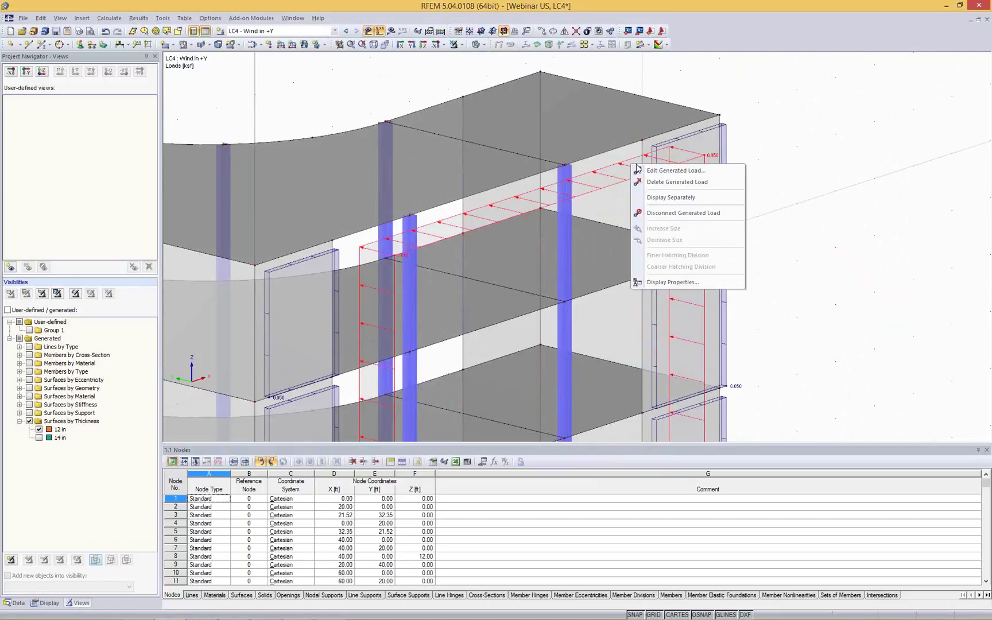
pyautogui.click(653, 198)
# Examine the generated column loads around the building and review the area load conversion settings without changing them.
pyautogui.scroll(-5, 591, 253)
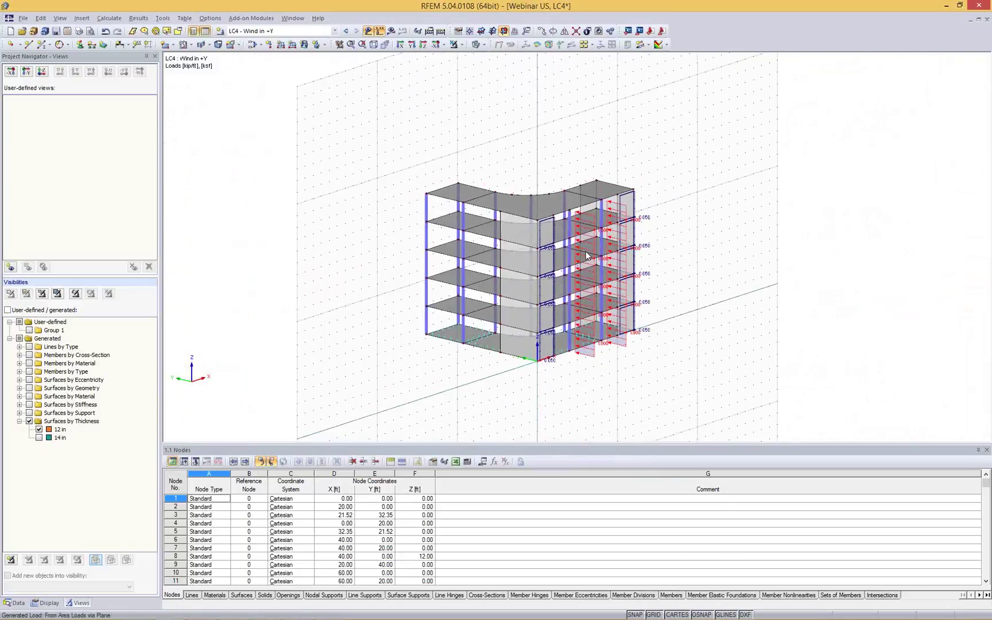
pyautogui.scroll(5, 587, 256)
pyautogui.scroll(-4, 837, 215)
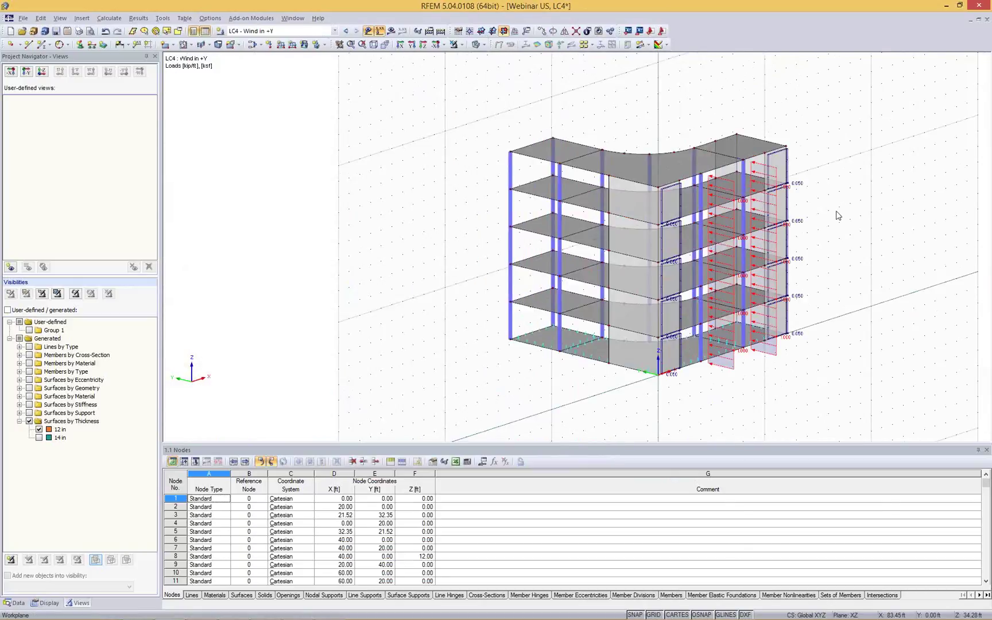
pyautogui.scroll(4, 819, 206)
pyautogui.moveTo(820, 202); pyautogui.dragTo(751, 183, button='middle')
pyautogui.scroll(-5, 697, 186)
pyautogui.scroll(6, 697, 197)
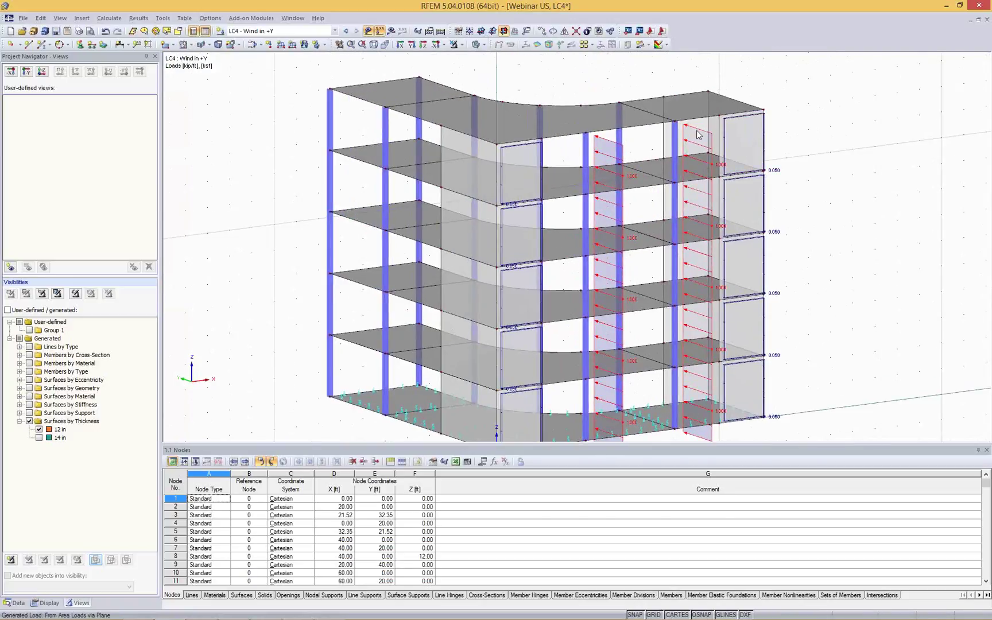
pyautogui.doubleClick(855, 232)
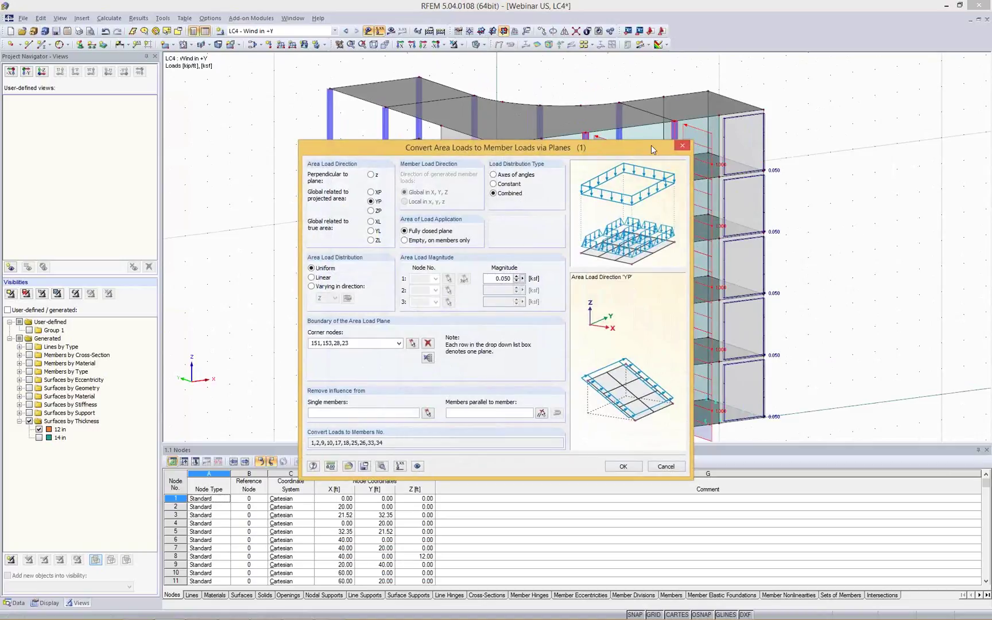
pyautogui.moveTo(618, 139); pyautogui.dragTo(504, 103)
pyautogui.moveTo(373, 242); pyautogui.dragTo(410, 247)
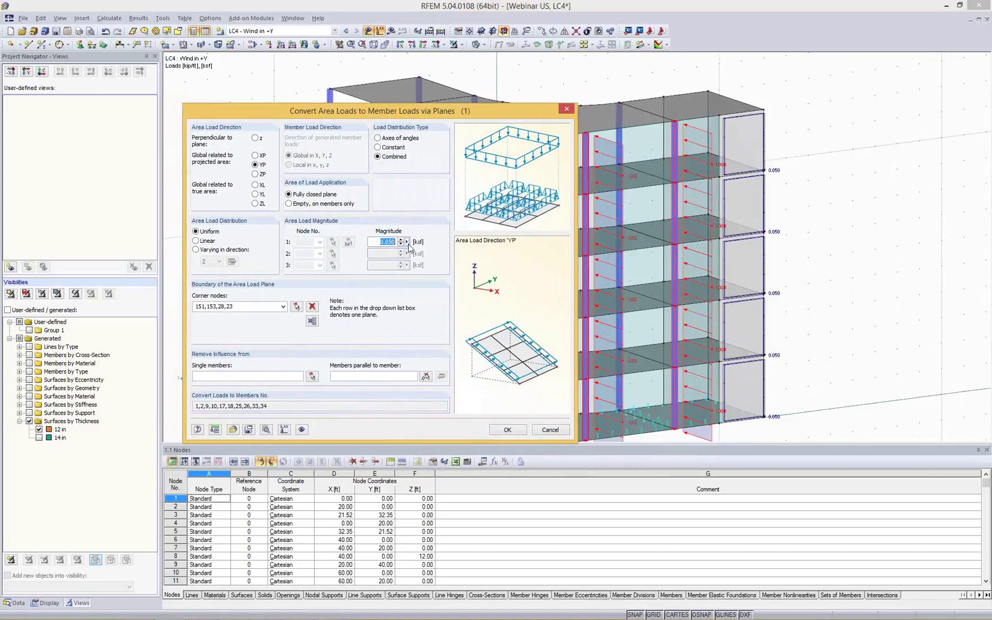
pyautogui.click(550, 430)
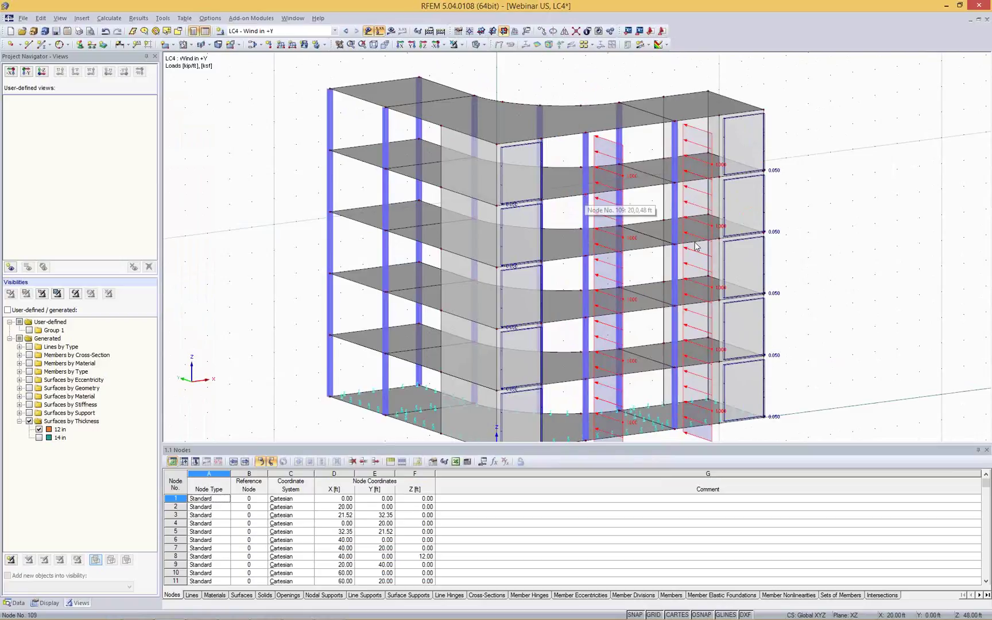
pyautogui.click(838, 187)
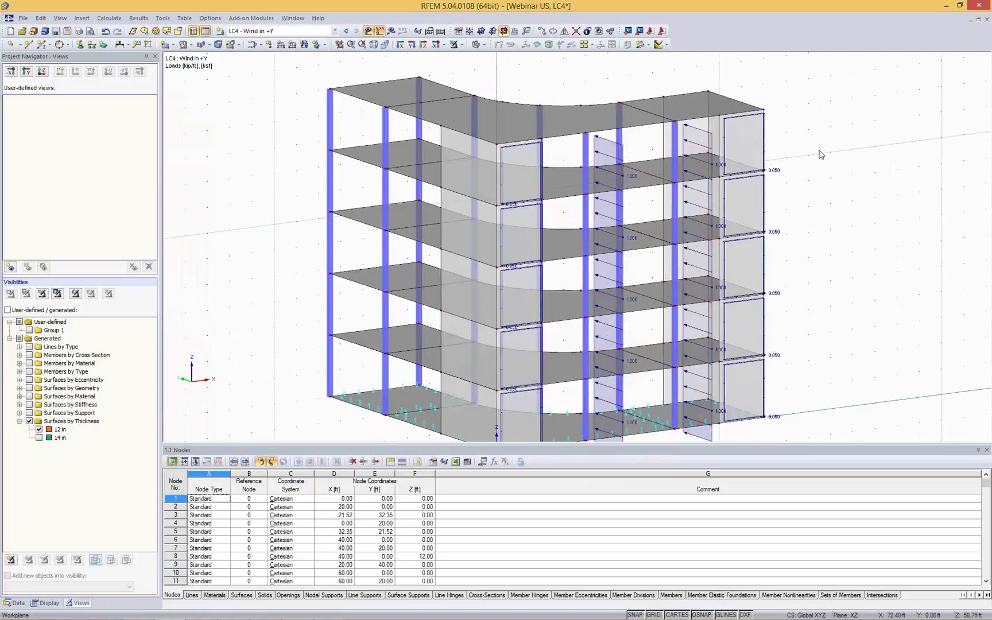
pyautogui.keyDown('ctrl'); pyautogui.moveTo(821, 154); pyautogui.dragTo(552, 183, button='middle'); pyautogui.keyUp('ctrl')
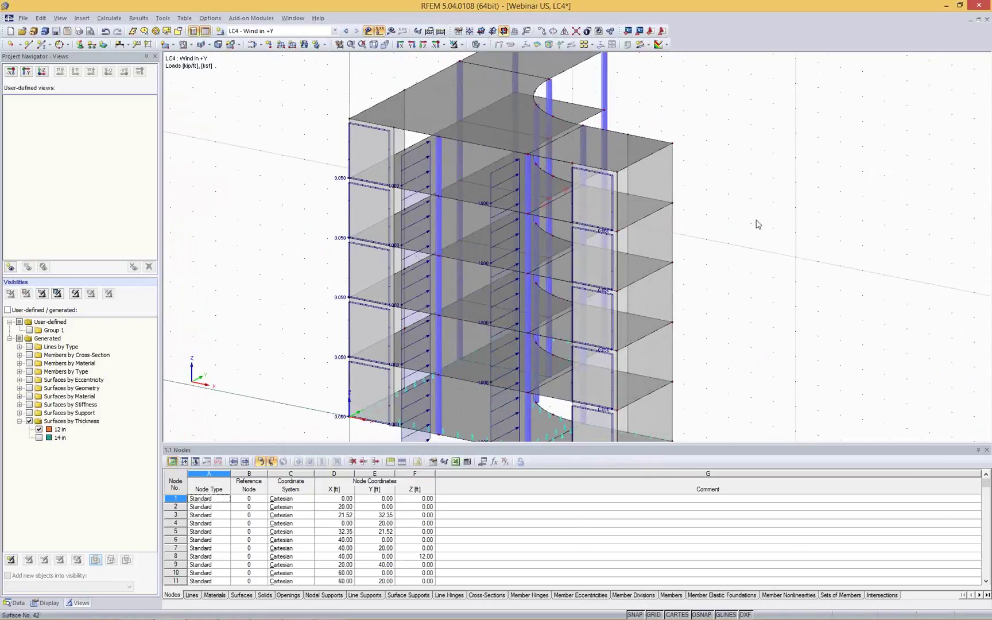
pyautogui.moveTo(768, 220)
pyautogui.keyDown('ctrl'); pyautogui.mouseDown(button='middle')
pyautogui.moveTo(622, 214)
pyautogui.moveTo(538, 140)
pyautogui.moveTo(695, 153)
pyautogui.moveTo(744, 173)
pyautogui.moveTo(877, 193)
pyautogui.moveTo(780, 210)
pyautogui.mouseUp(button='middle'); pyautogui.keyUp('ctrl')
# Activate automatic creation of load combinations according to ASCE 7 in the general data of the Webinar US model.
pyautogui.click(14, 603)
pyautogui.scroll(10, 80, 230)
pyautogui.rightClick(53, 97)
pyautogui.click(89, 104)
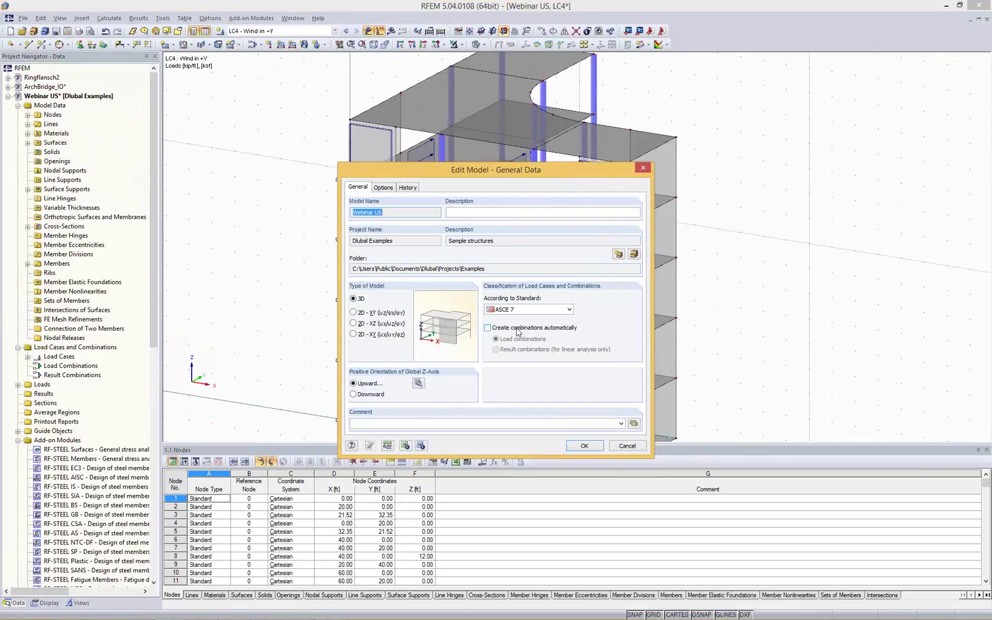
pyautogui.click(508, 330)
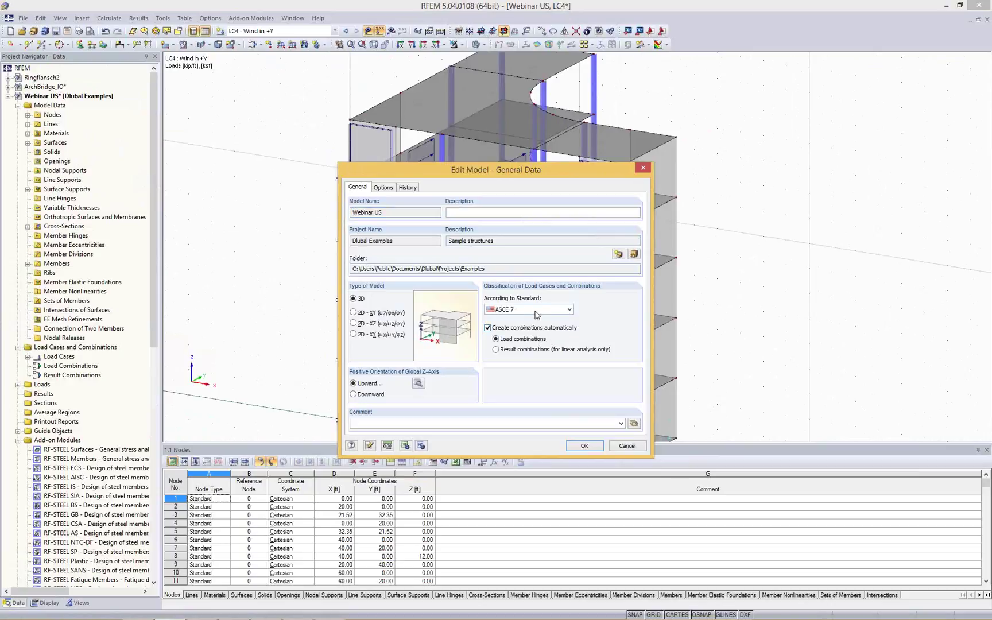
pyautogui.click(538, 311)
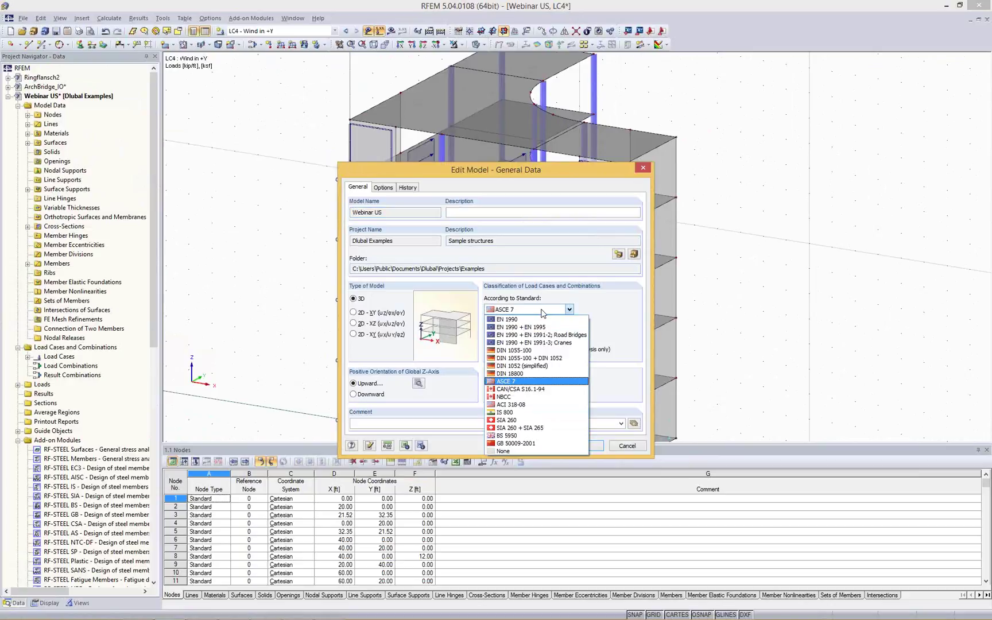
pyautogui.click(505, 382)
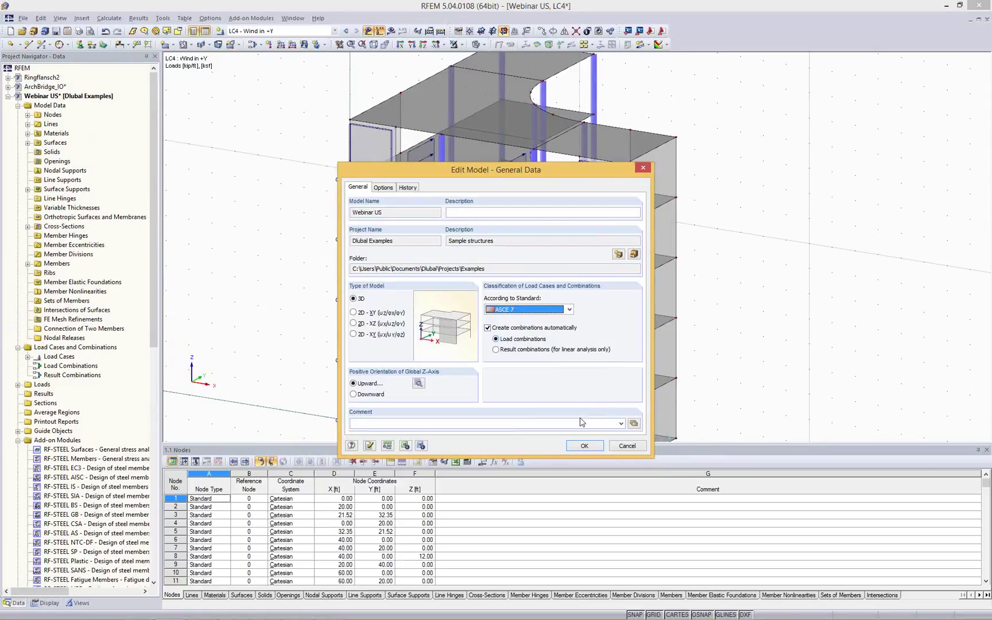
pyautogui.click(584, 446)
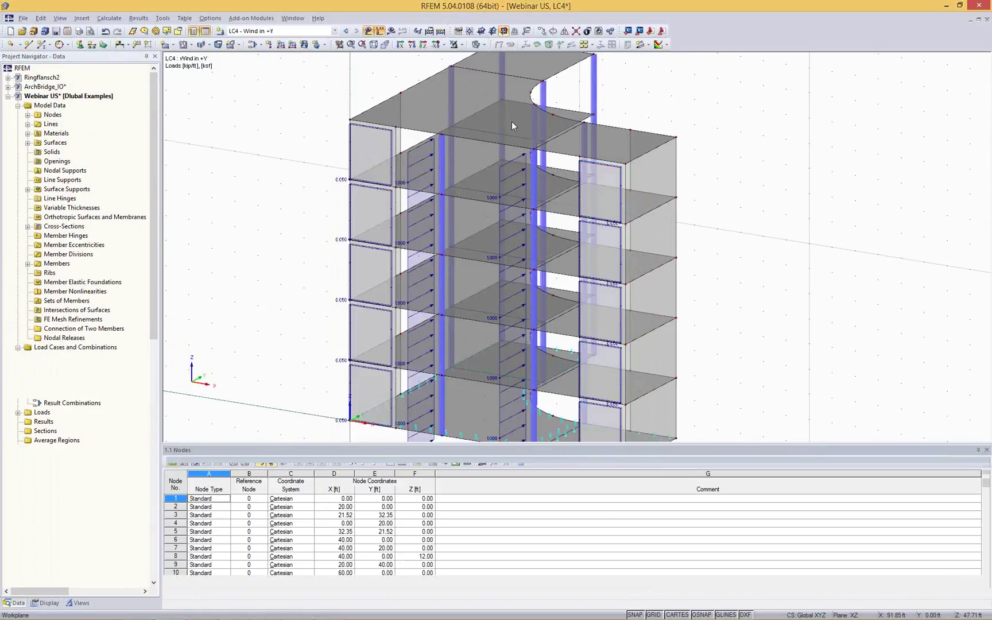
# Open the load cases and combinations for editing and review the dead, live, roof live and wind actions with their assigned load cases.
pyautogui.rightClick(68, 349)
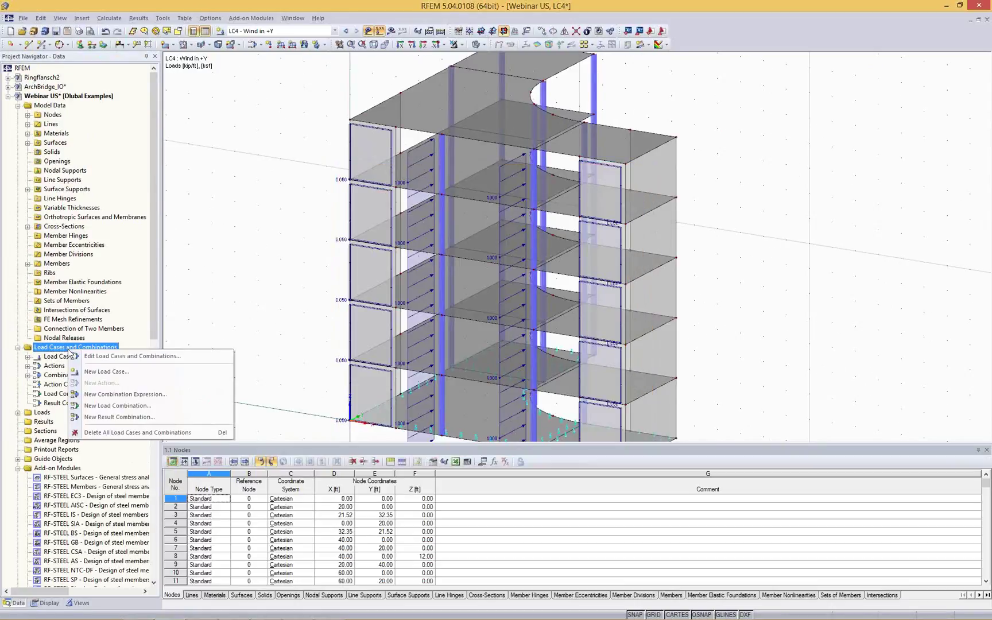
pyautogui.click(149, 357)
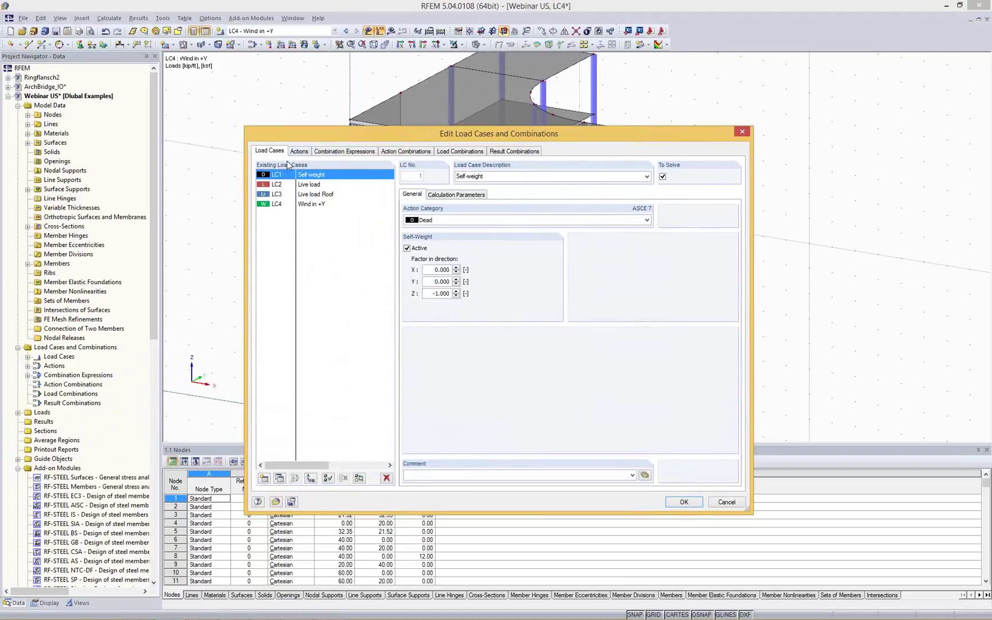
pyautogui.click(300, 152)
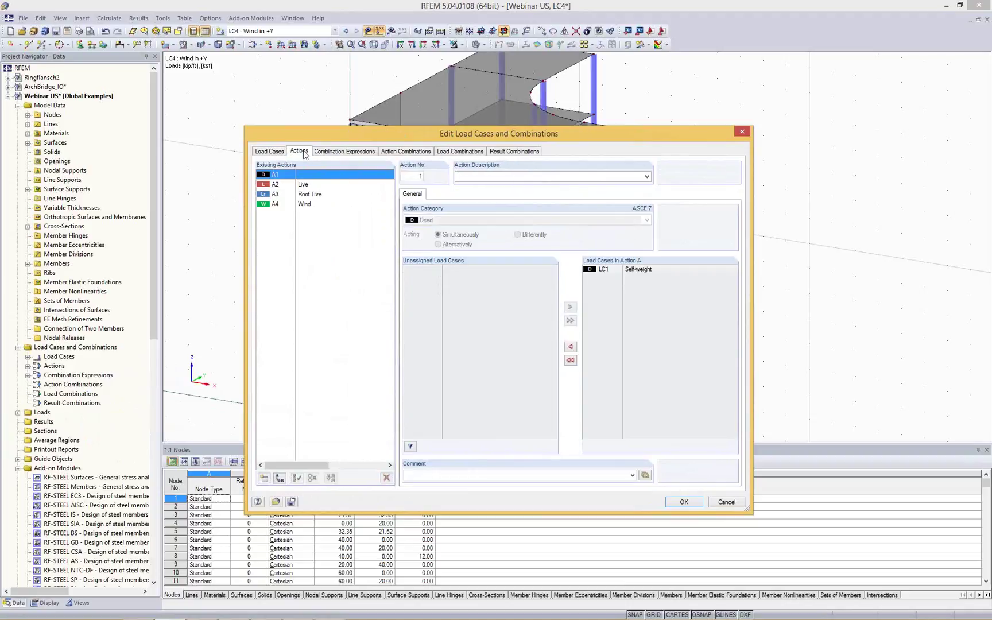
pyautogui.click(277, 185)
pyautogui.click(277, 196)
pyautogui.click(278, 204)
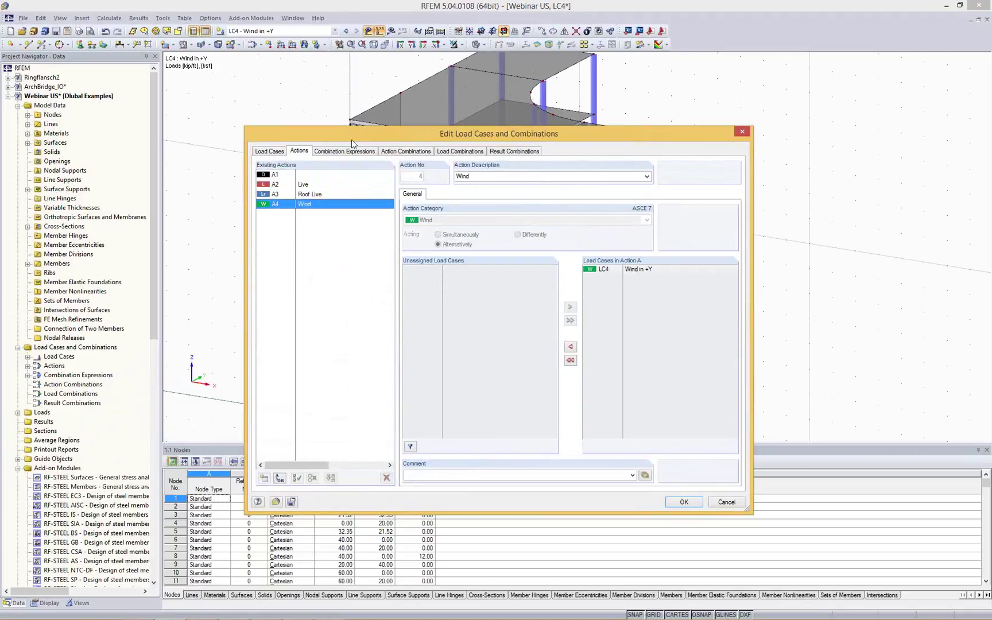
# Review the ASCE 7 Section 2.3 (LRFD) design situation formulas and the action combinations 1.20D + 1.60L and 1.20D + 1.60L + 0.50Lr.
pyautogui.click(362, 152)
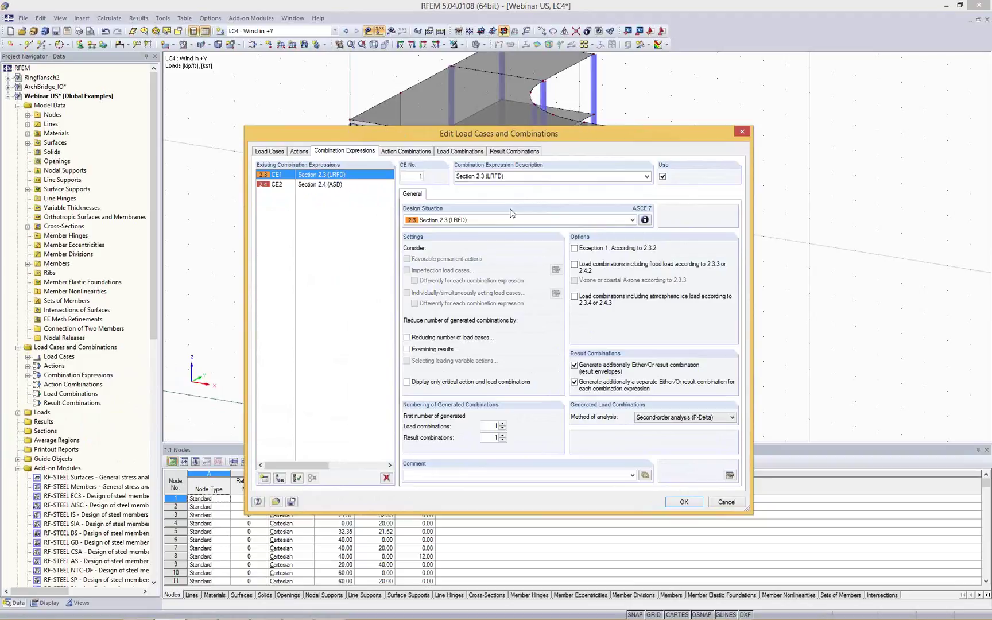
pyautogui.click(645, 220)
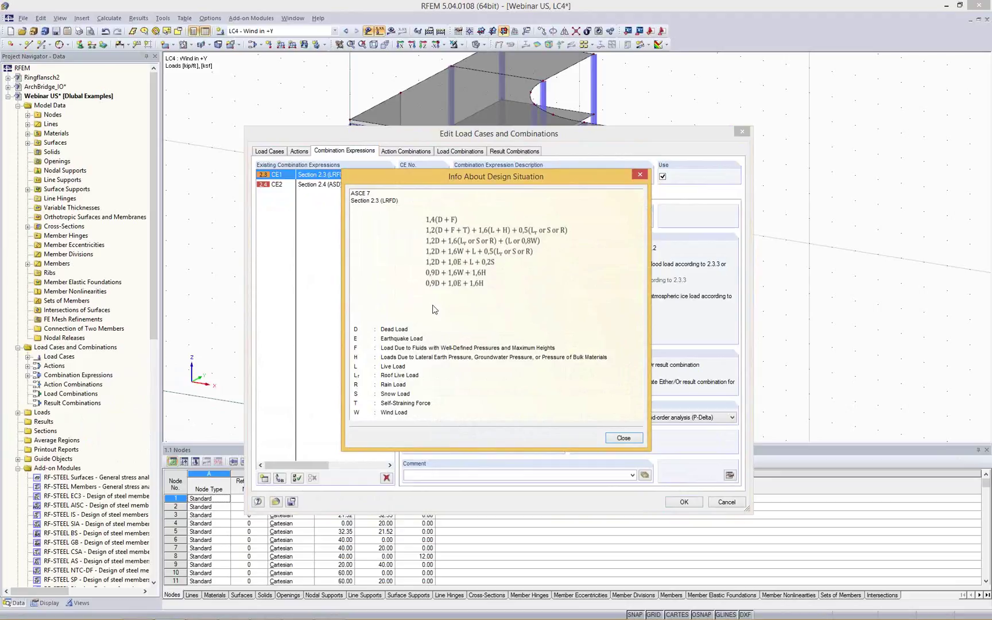
pyautogui.click(640, 175)
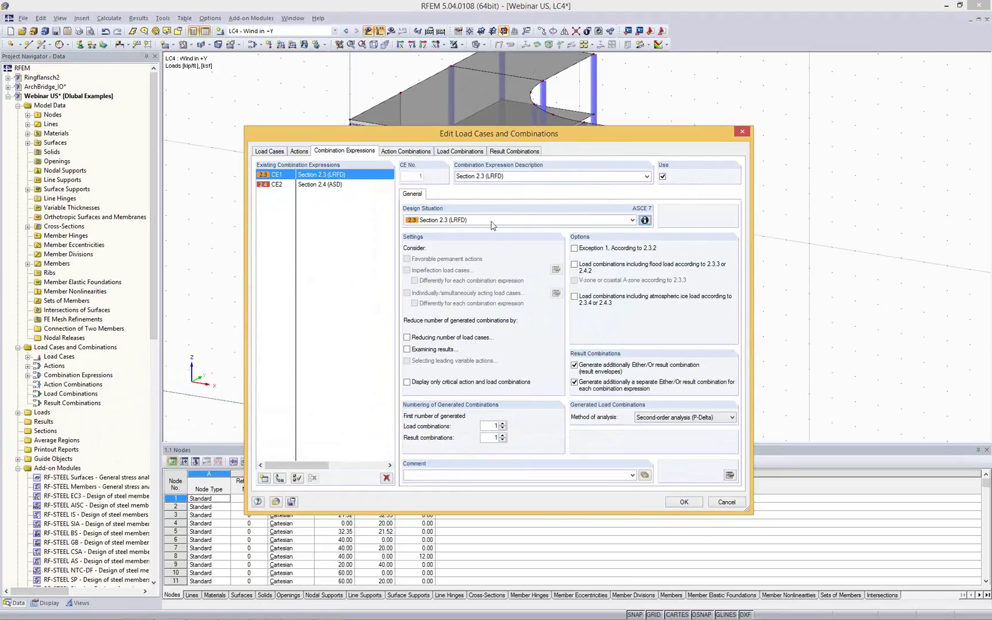
pyautogui.click(408, 153)
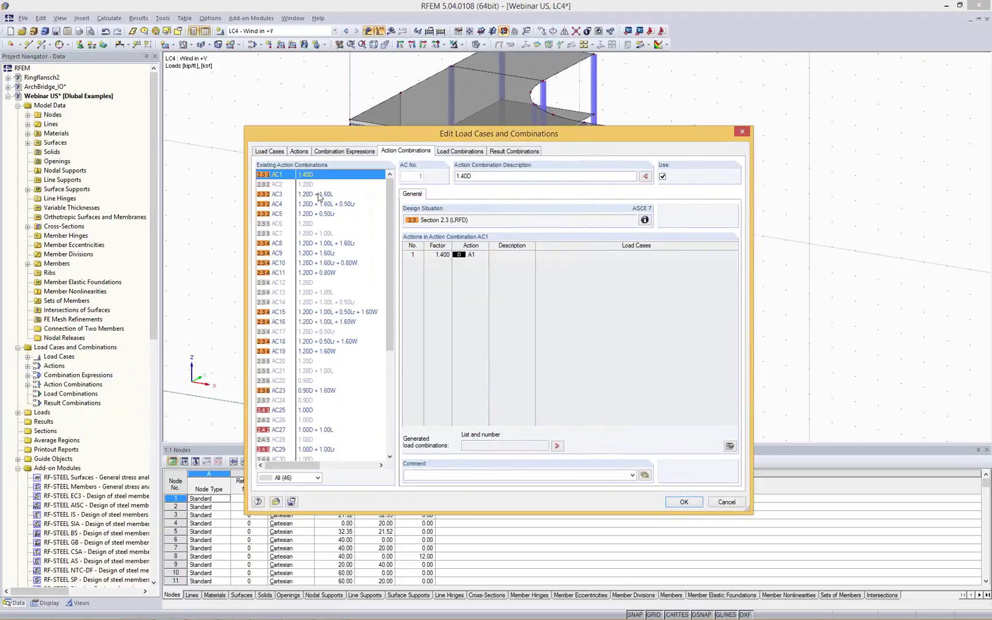
pyautogui.click(318, 196)
pyautogui.click(320, 205)
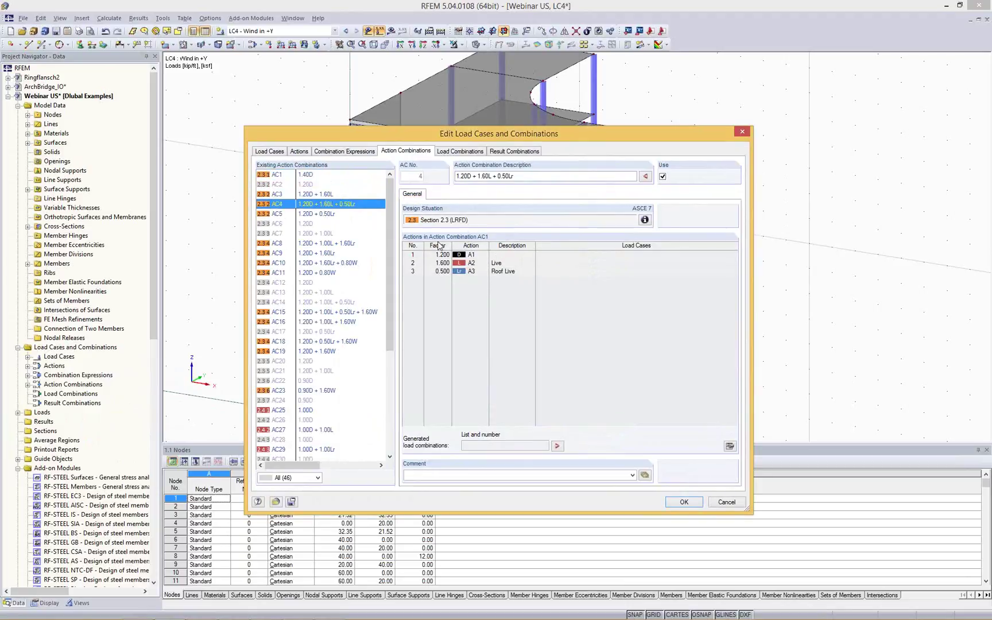
# Generate the load combinations, check the composition of individual LRFD and ASD combinations from CO1 to CO22, and accept them.
pyautogui.click(460, 152)
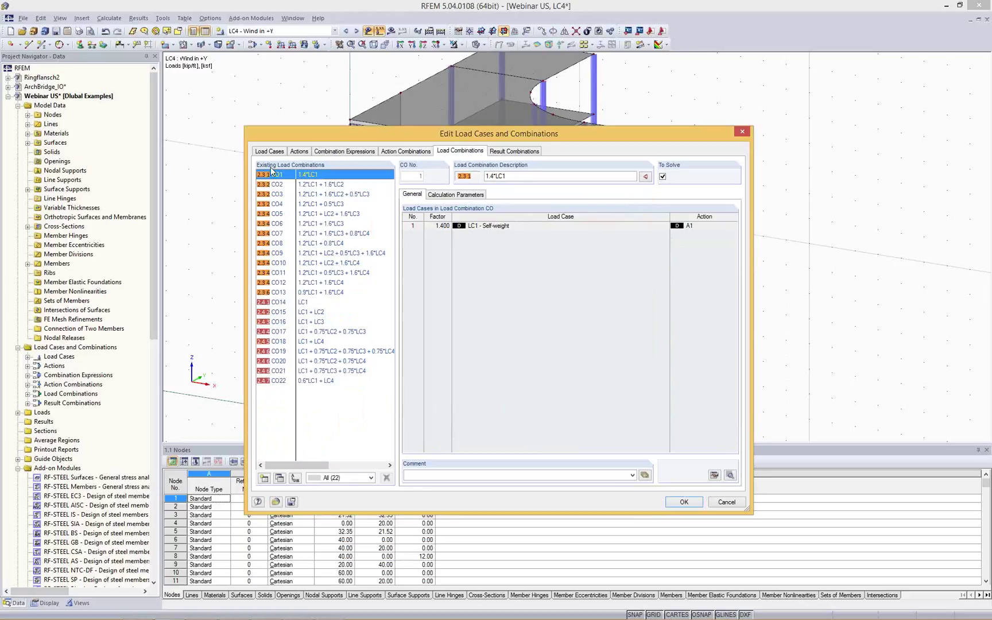
pyautogui.click(321, 293)
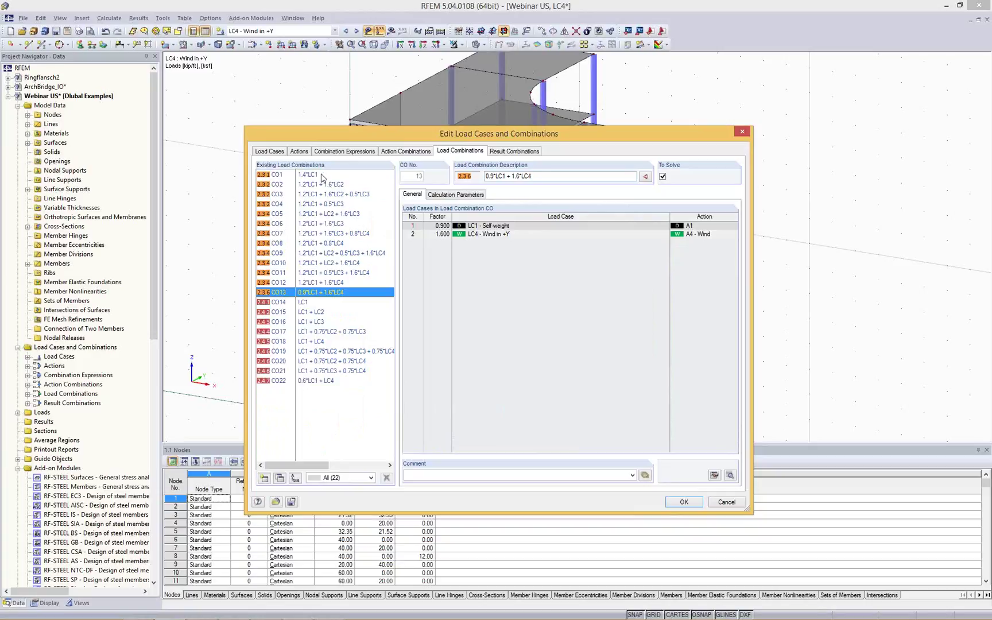
pyautogui.click(321, 175)
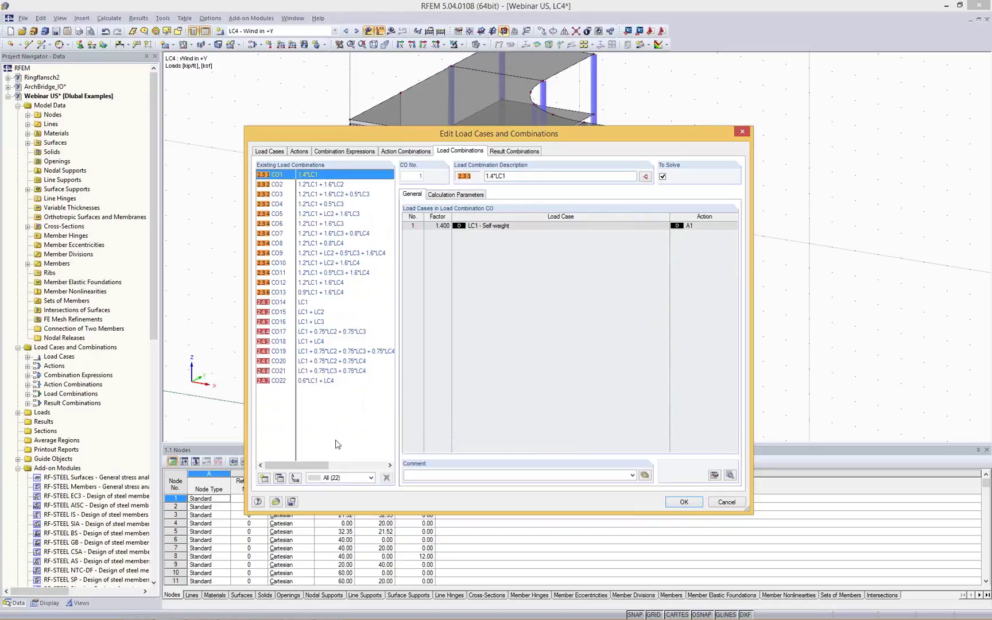
pyautogui.click(335, 205)
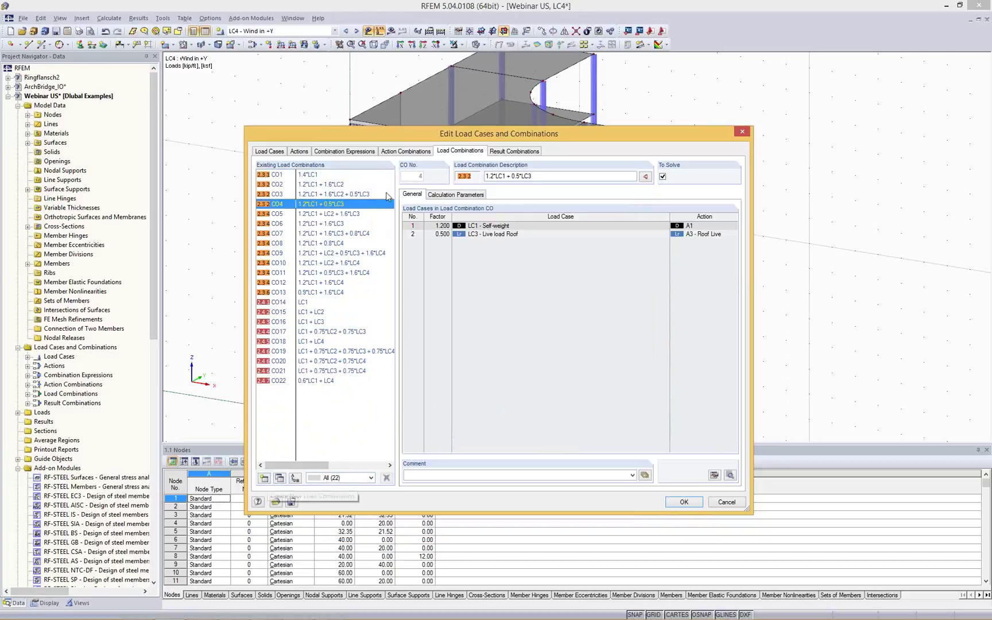
pyautogui.click(338, 383)
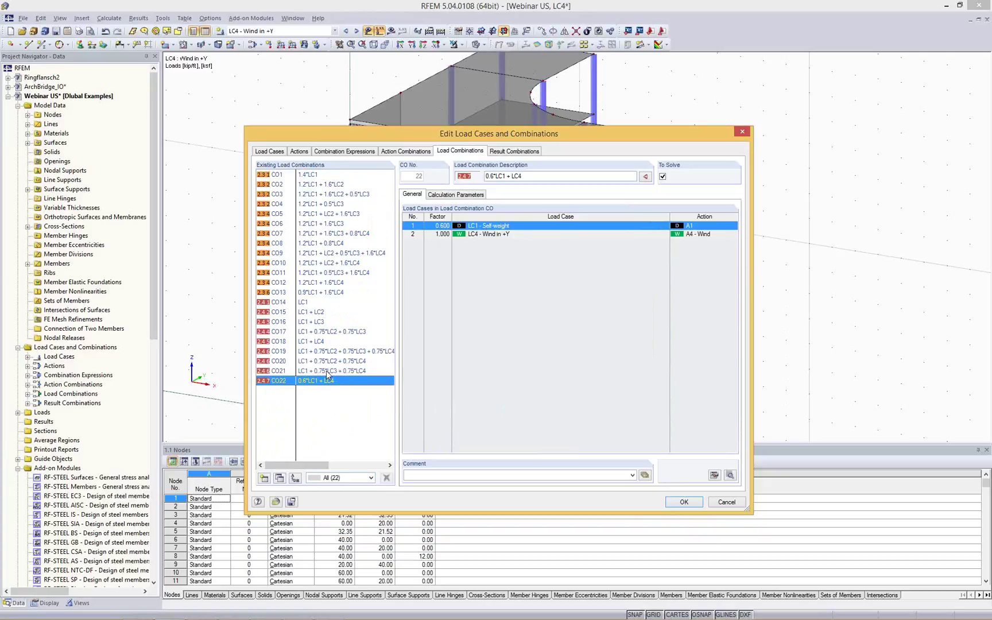
pyautogui.click(314, 176)
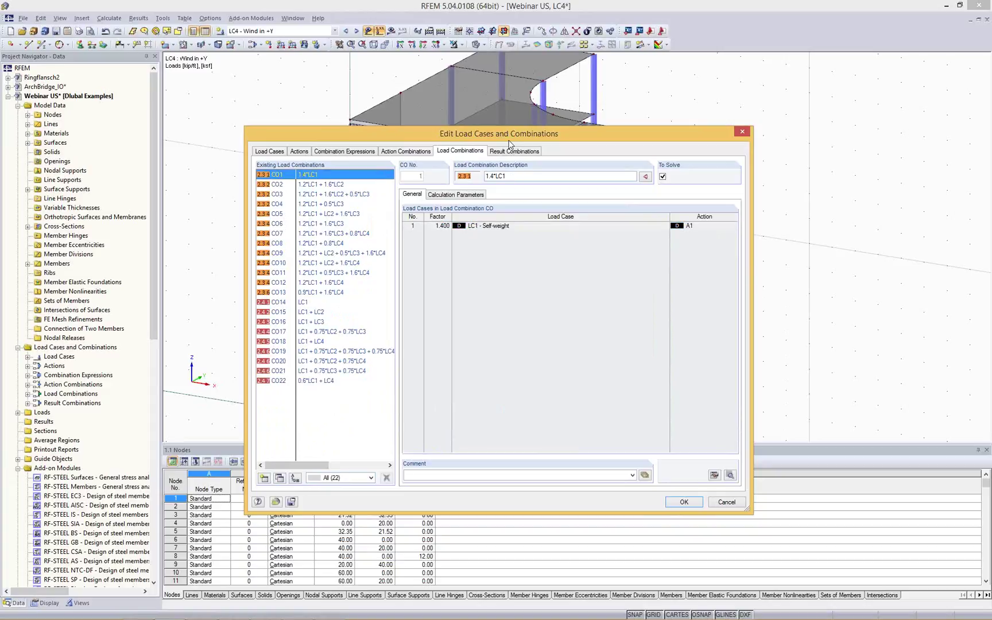
pyautogui.click(330, 380)
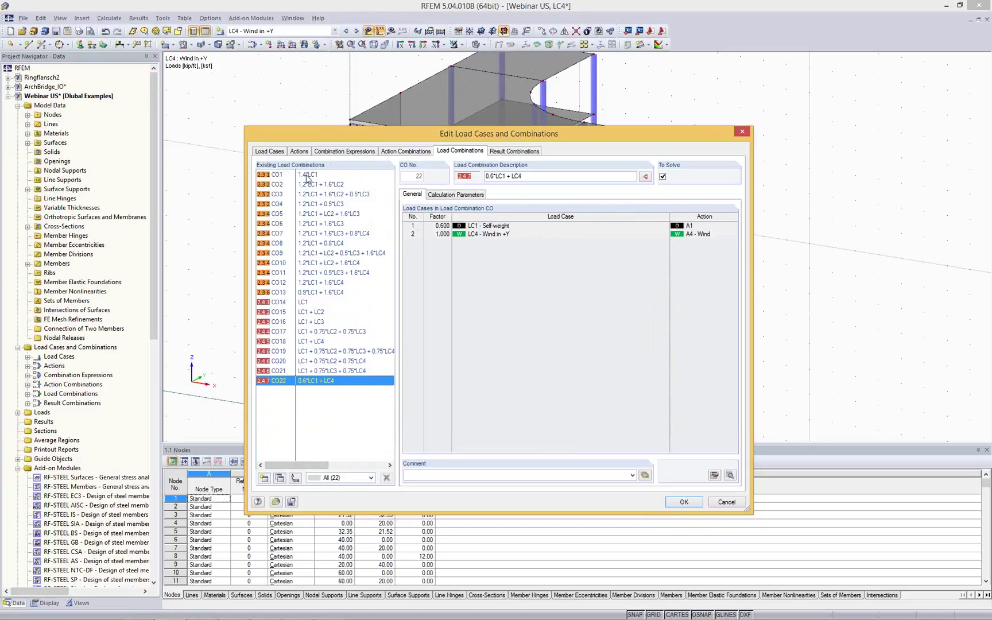
pyautogui.click(309, 175)
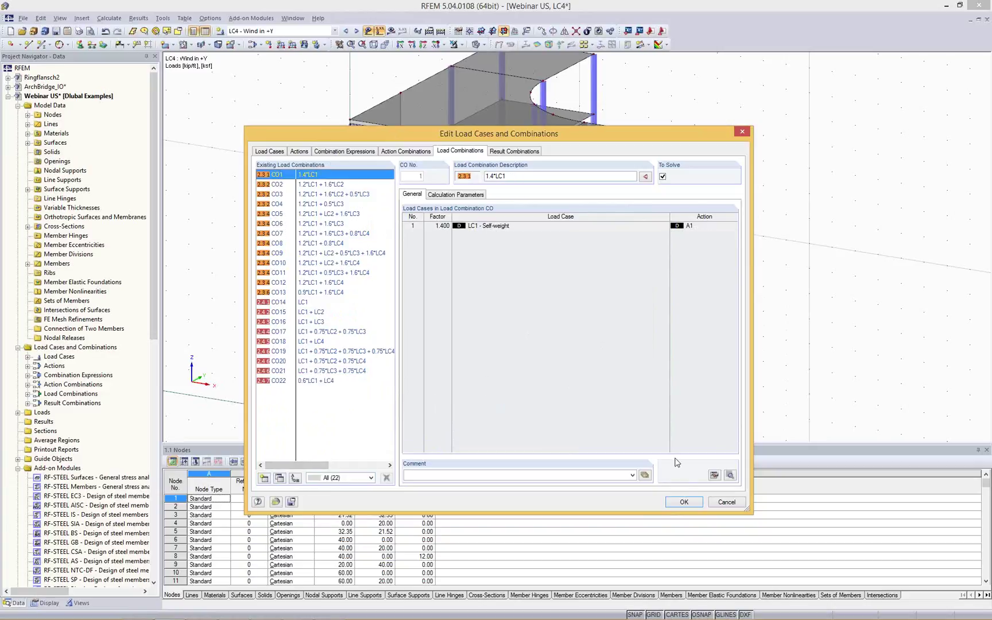
pyautogui.click(684, 502)
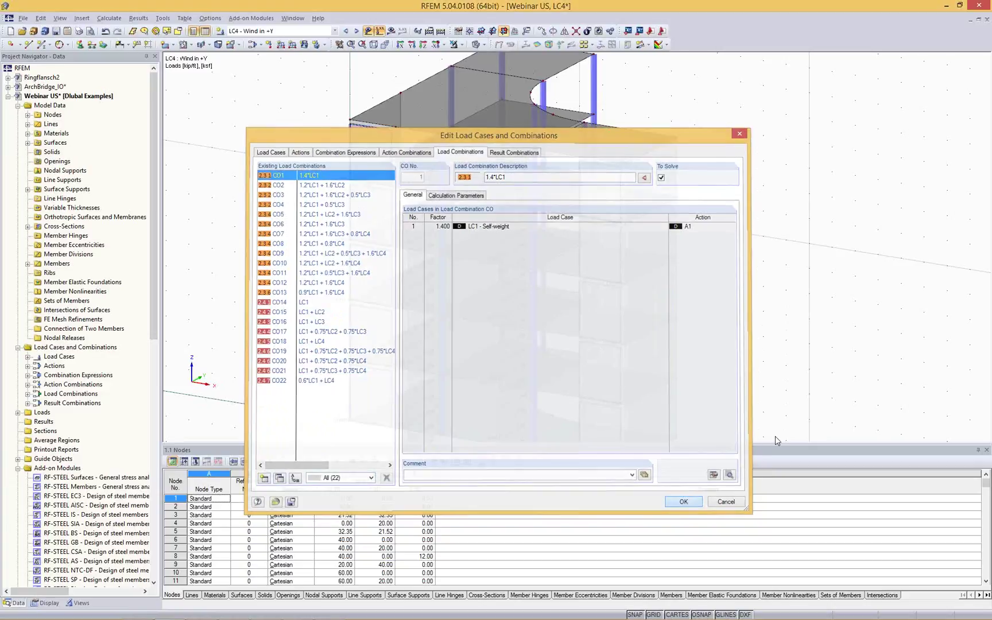
# Display the loads of load combination CO7 (1.2*LC1 + 1.6*LC3 + 0.8*LC4) on the whole building, viewed from the curved column side.
pyautogui.click(317, 31)
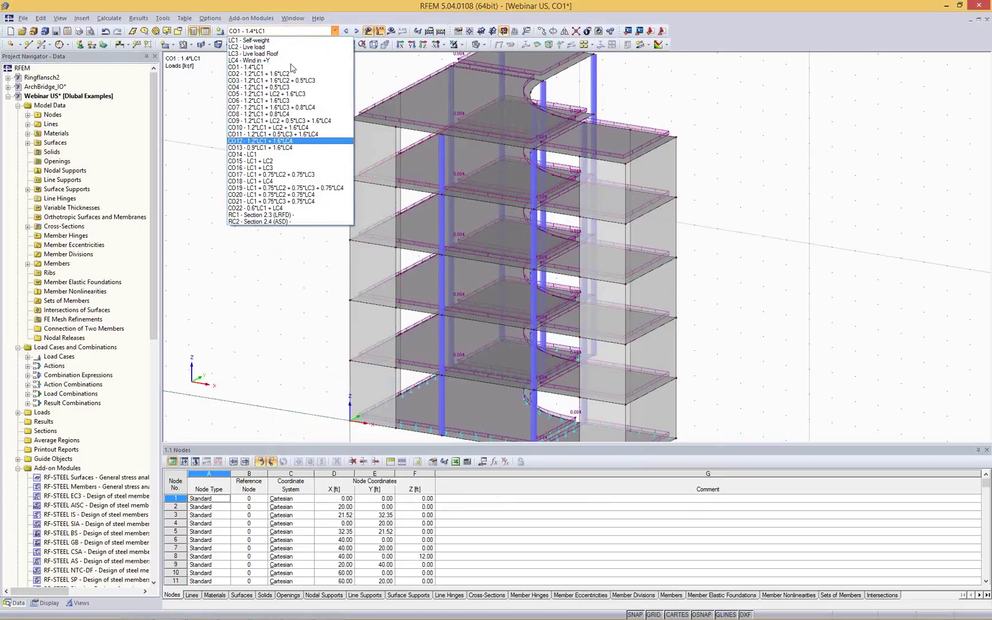
pyautogui.click(763, 182)
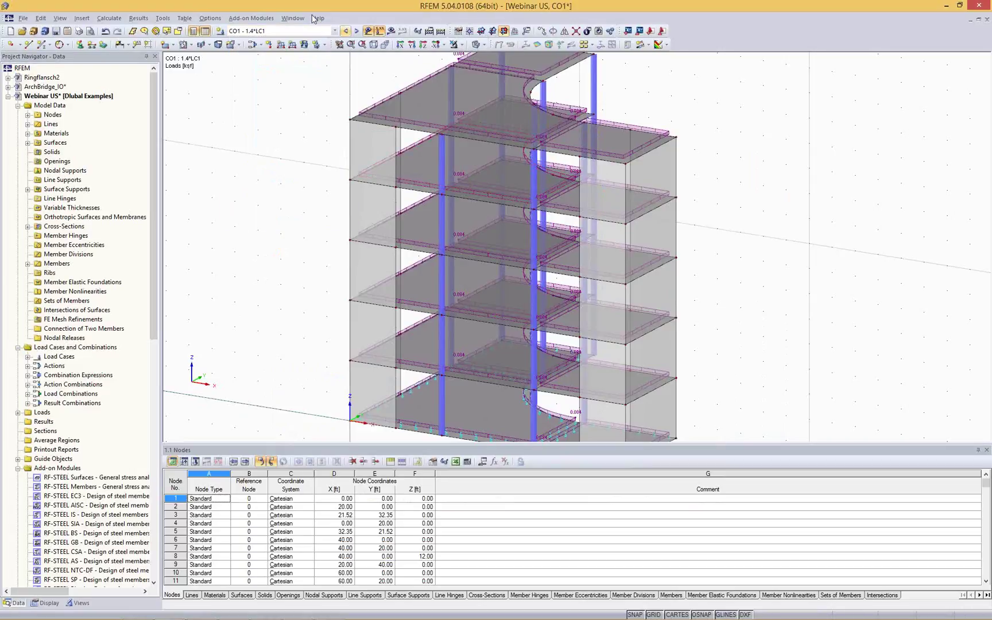
pyautogui.click(310, 31)
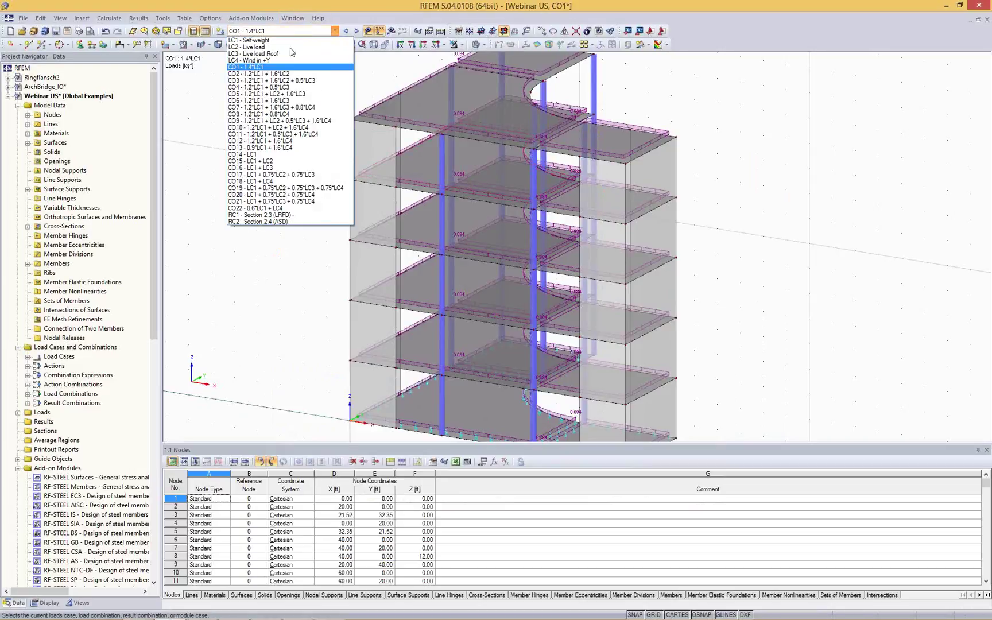
pyautogui.click(258, 108)
pyautogui.keyDown('ctrl'); pyautogui.moveTo(796, 151); pyautogui.dragTo(419, 171, button='middle'); pyautogui.keyUp('ctrl')
pyautogui.scroll(-1, 868, 166)
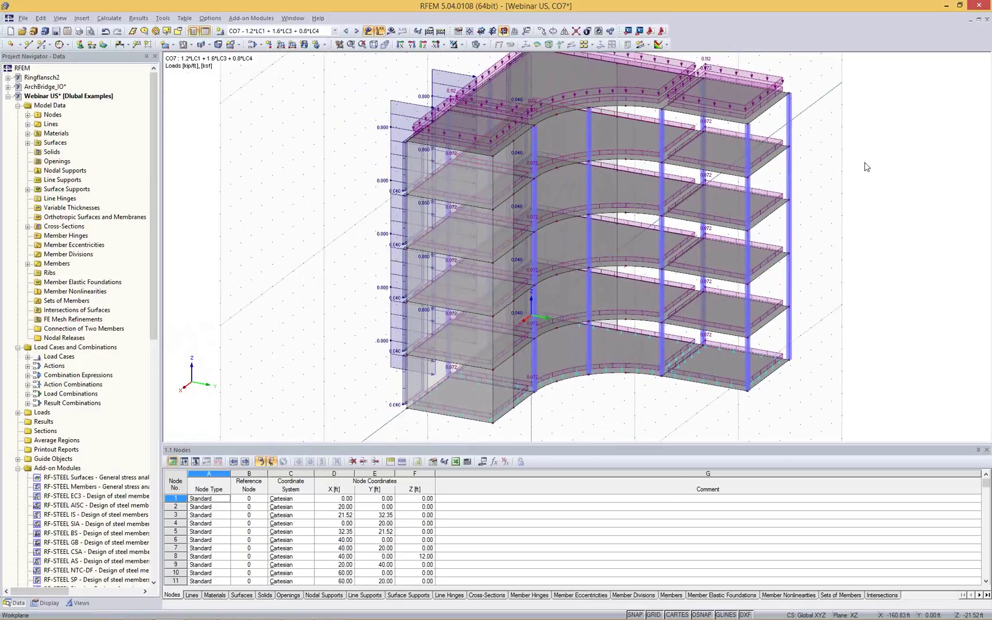
pyautogui.scroll(-1, 868, 166)
# Generate the FE mesh of the building and inspect it closely on the roof slab around the columns.
pyautogui.click(109, 18)
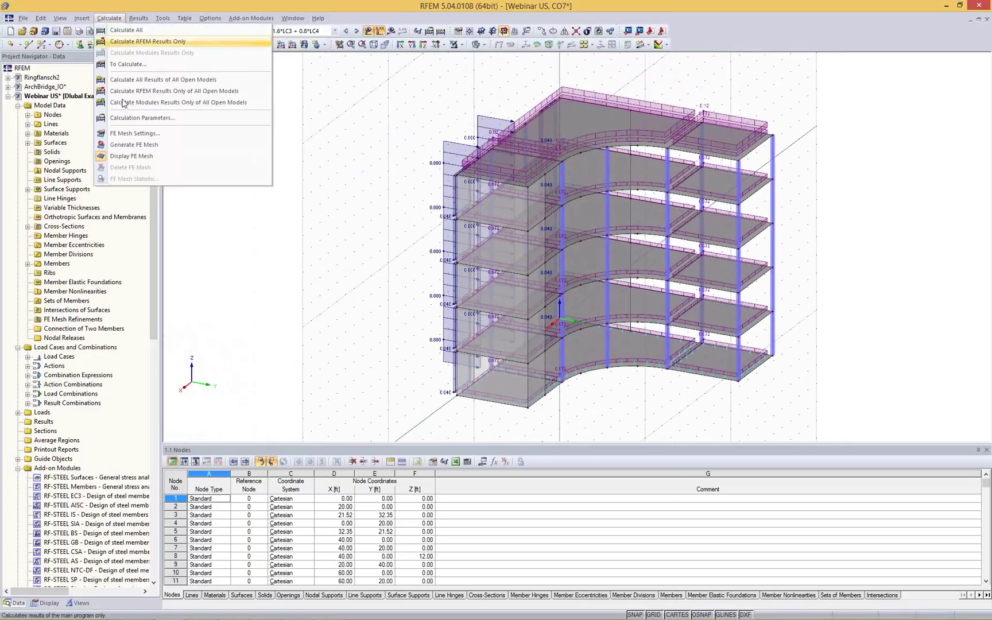
pyautogui.click(170, 150)
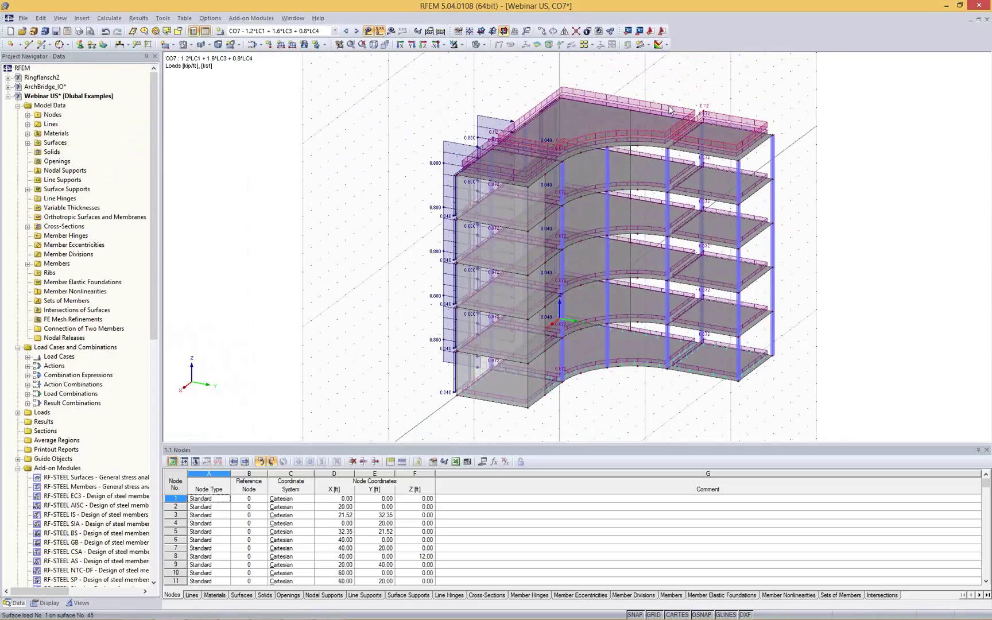
pyautogui.scroll(4, 669, 109)
pyautogui.scroll(1, 655, 143)
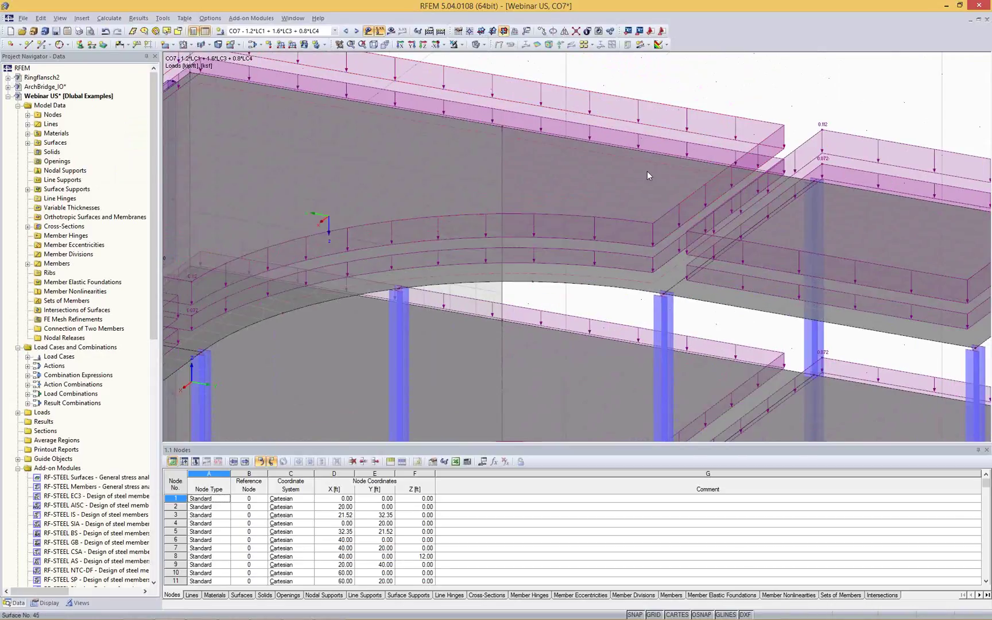
pyautogui.scroll(1, 672, 191)
pyautogui.scroll(1, 632, 287)
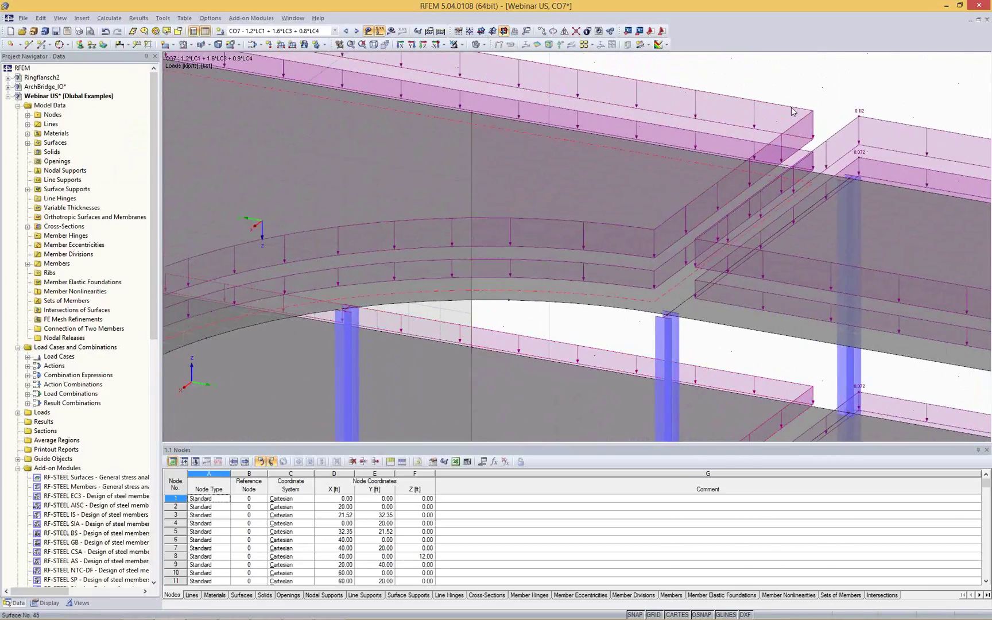
pyautogui.scroll(4, 846, 165)
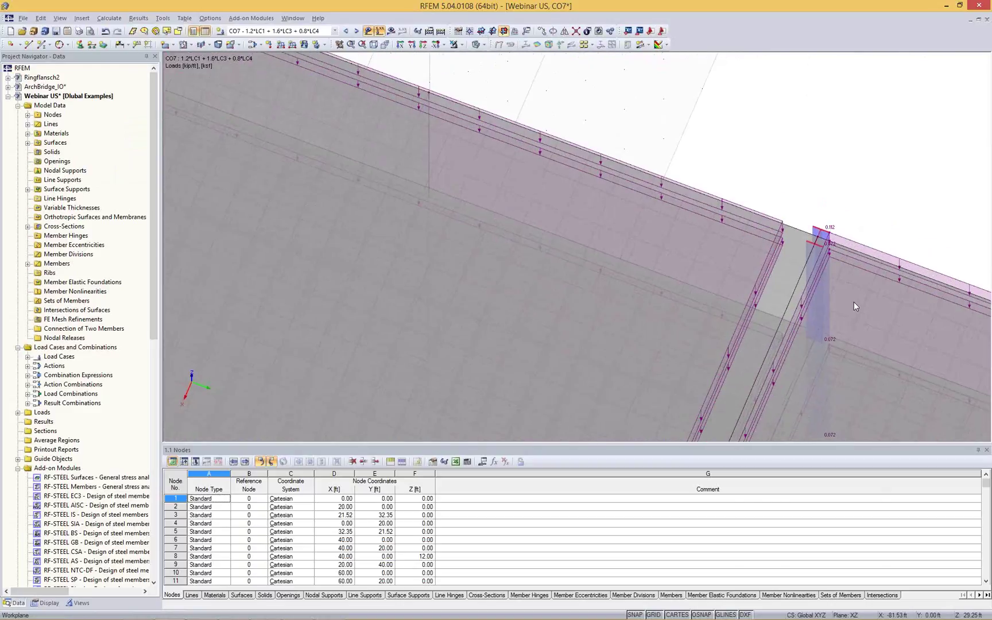
# Run the FE calculation of load combination CO7, keeping the progress window clear of the model.
pyautogui.scroll(-5, 854, 301)
pyautogui.keyDown('ctrl'); pyautogui.moveTo(598, 227); pyautogui.dragTo(765, 173, button='middle'); pyautogui.keyUp('ctrl')
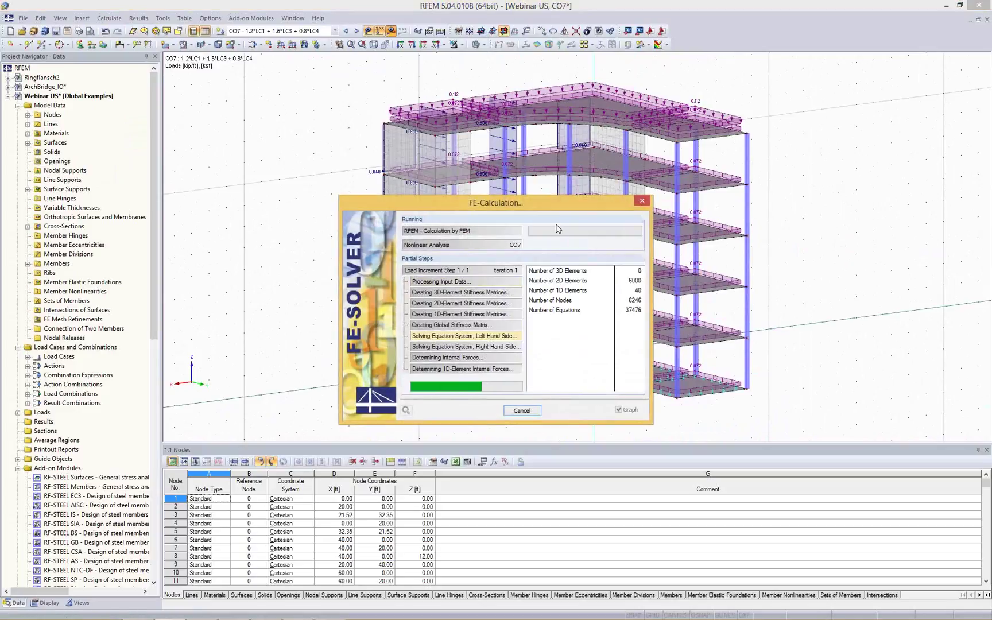
pyautogui.moveTo(532, 206); pyautogui.dragTo(263, 122)
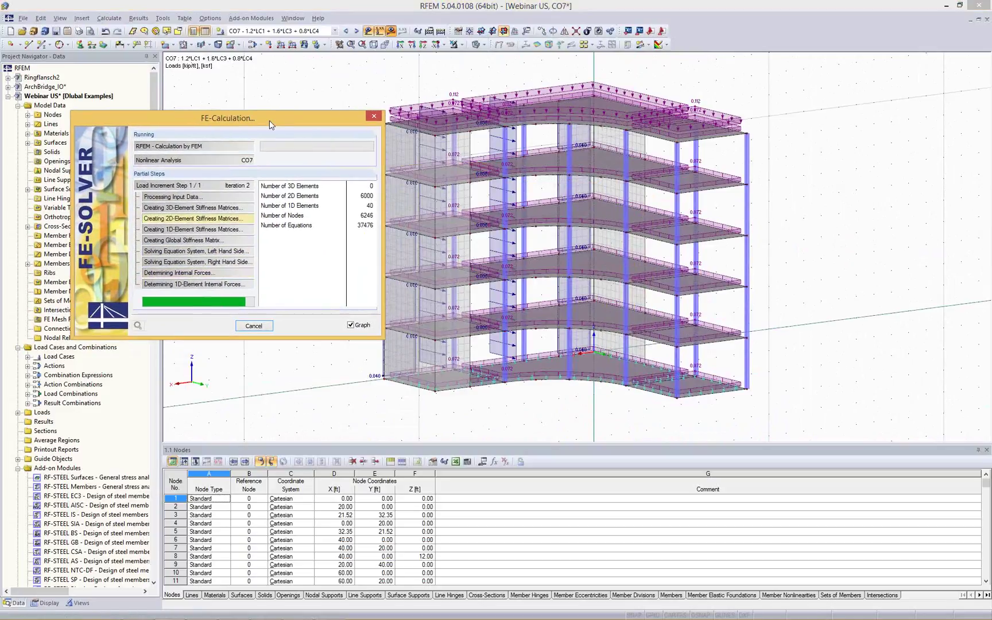
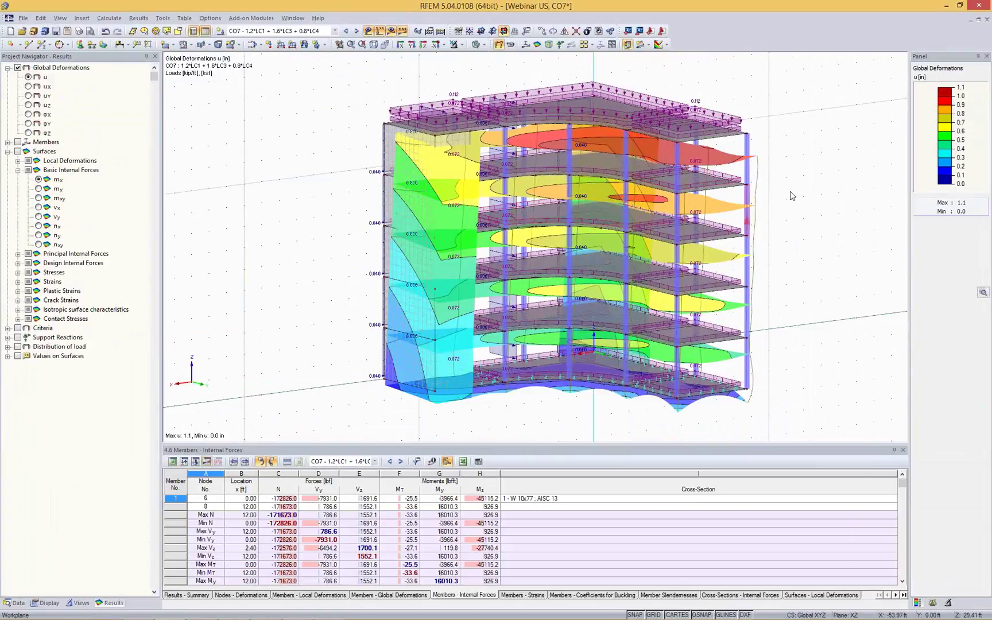
# Hide the loads and the FE mesh in the CO7 global deformation view and return to the list of result types.
pyautogui.keyDown('ctrl'); pyautogui.moveTo(804, 178); pyautogui.dragTo(817, 195, button='middle'); pyautogui.keyUp('ctrl')
pyautogui.click(371, 30)
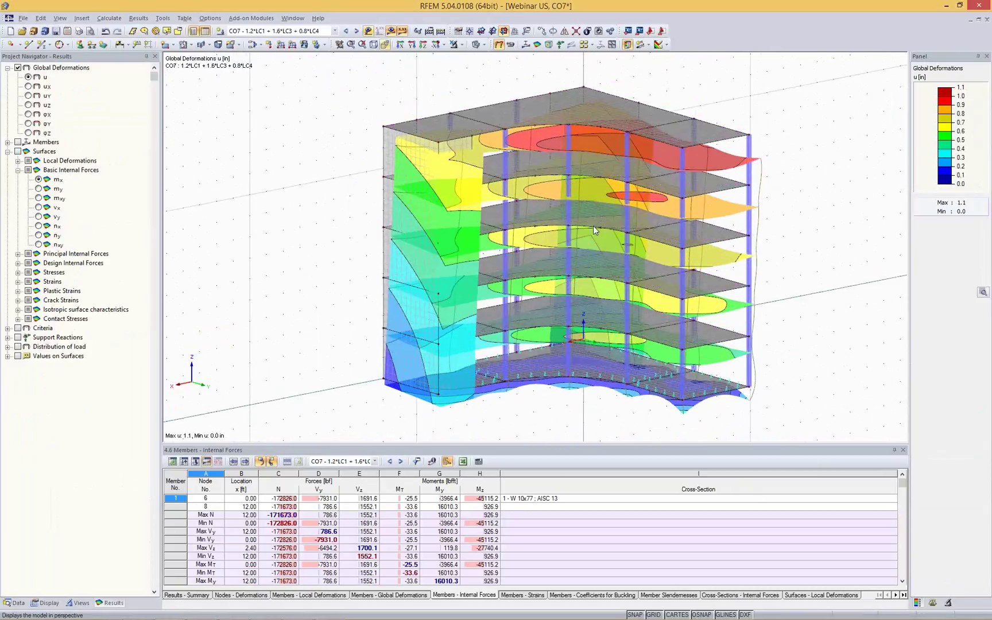
pyautogui.click(46, 603)
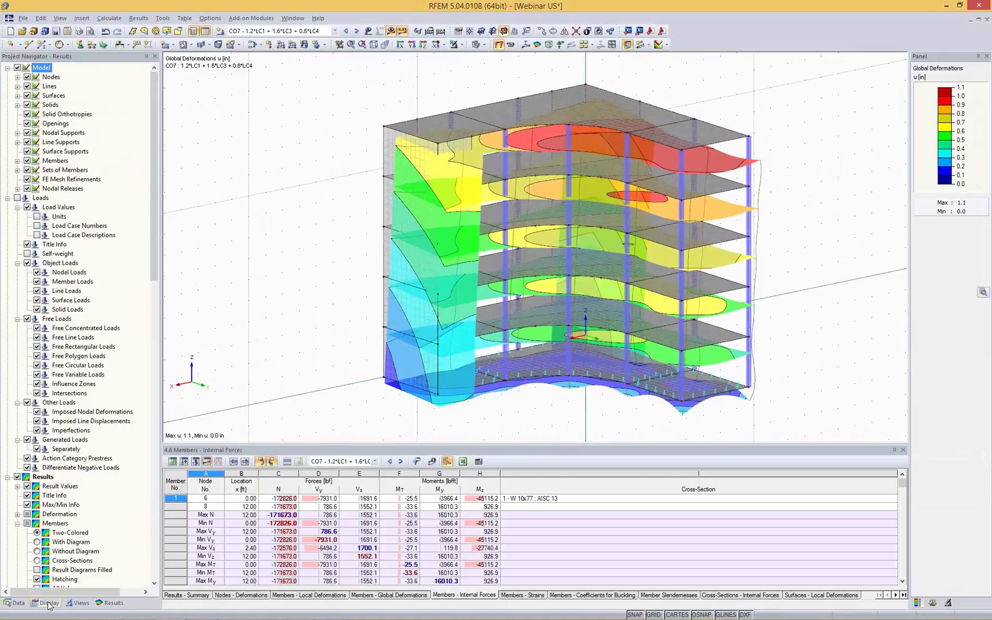
pyautogui.scroll(-5, 85, 253)
pyautogui.scroll(-5, 85, 253)
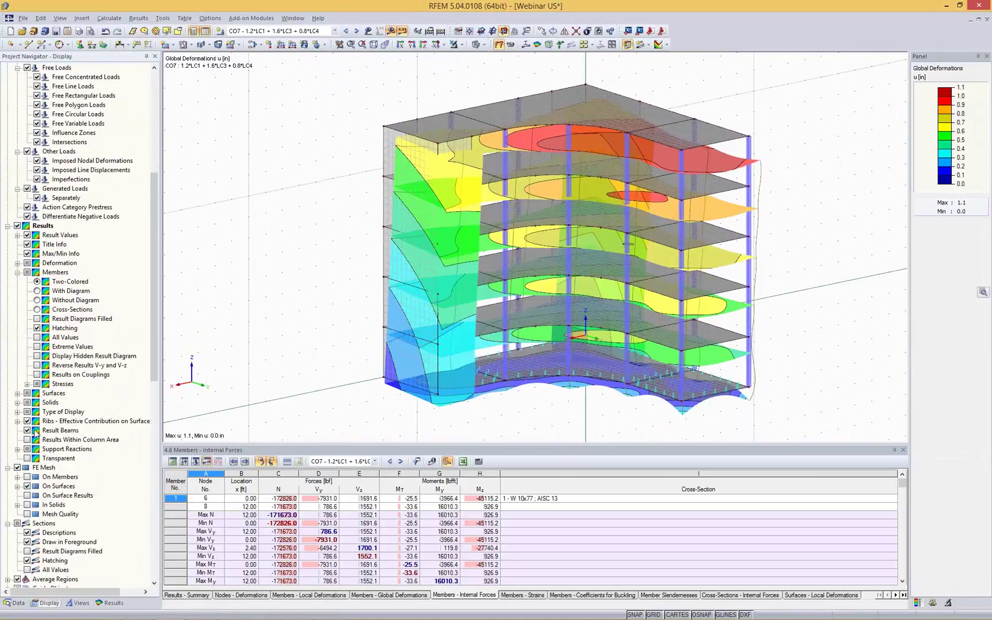
pyautogui.click(17, 468)
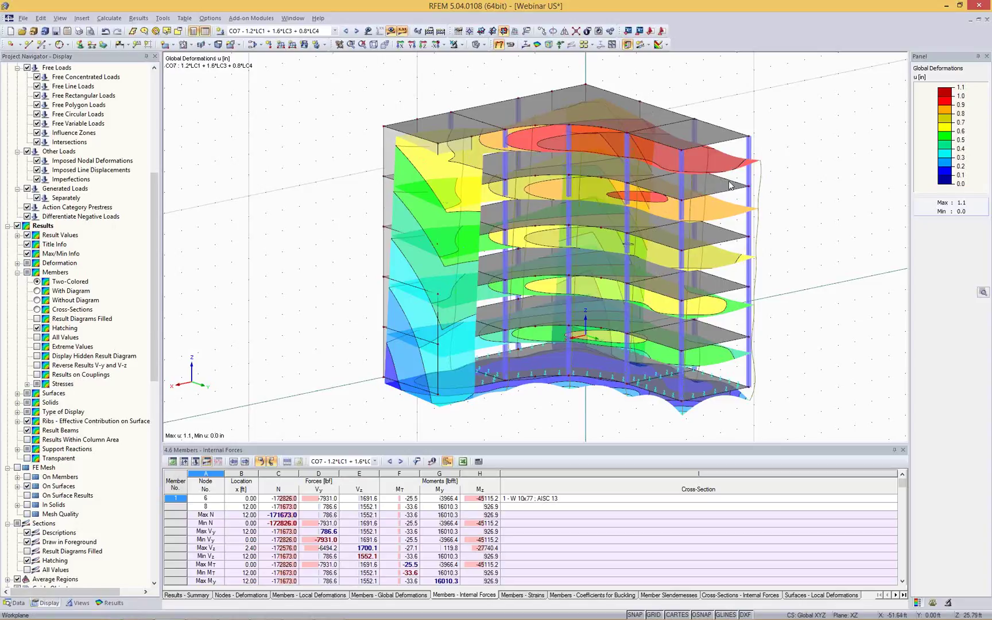
pyautogui.click(109, 603)
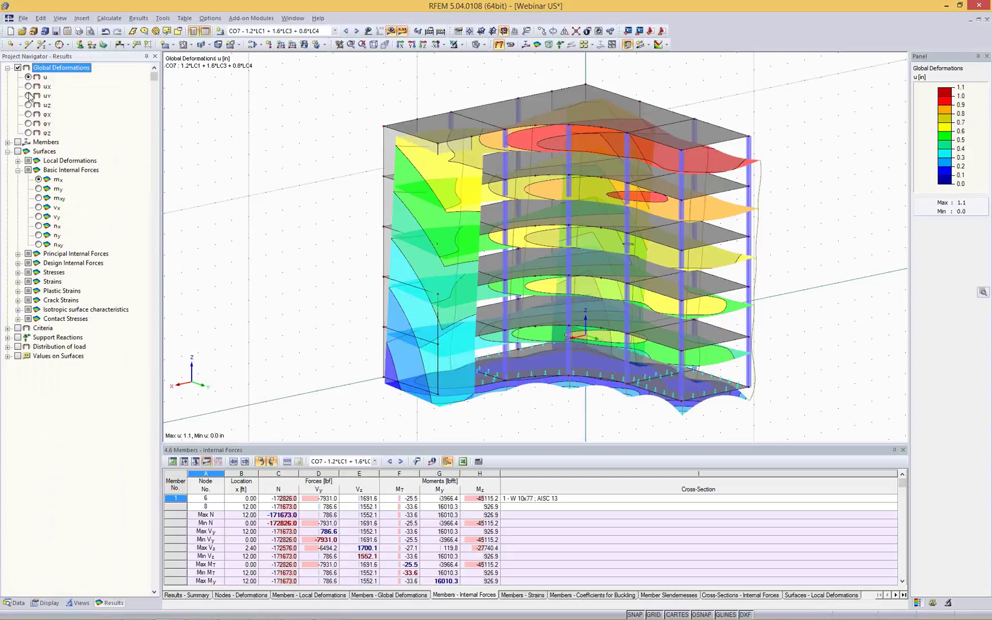
# Display the member axial forces N together with the surface basic internal forces mx for CO7, without support reactions.
pyautogui.click(18, 142)
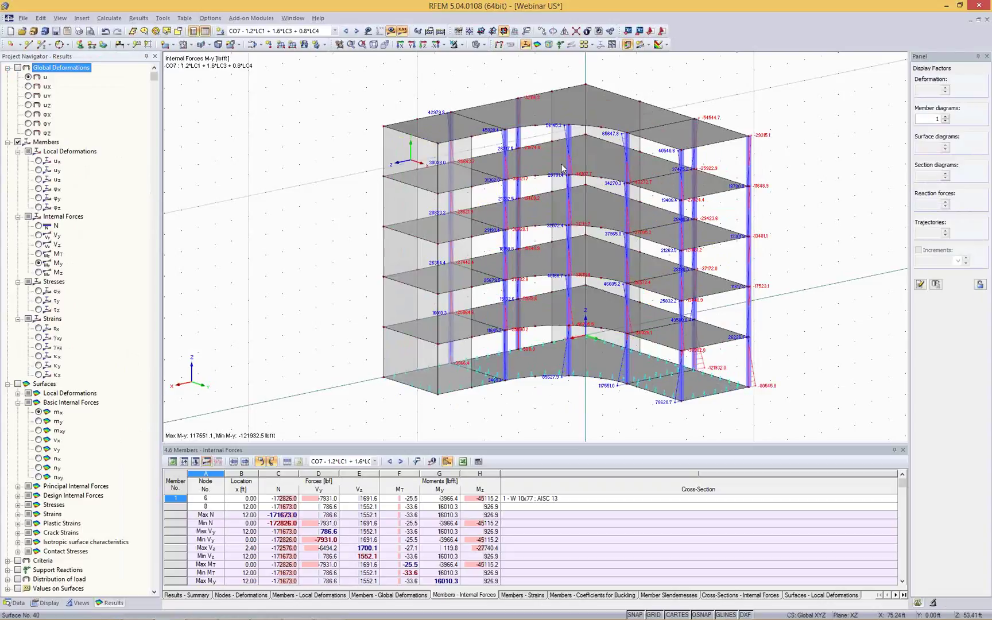
pyautogui.click(39, 226)
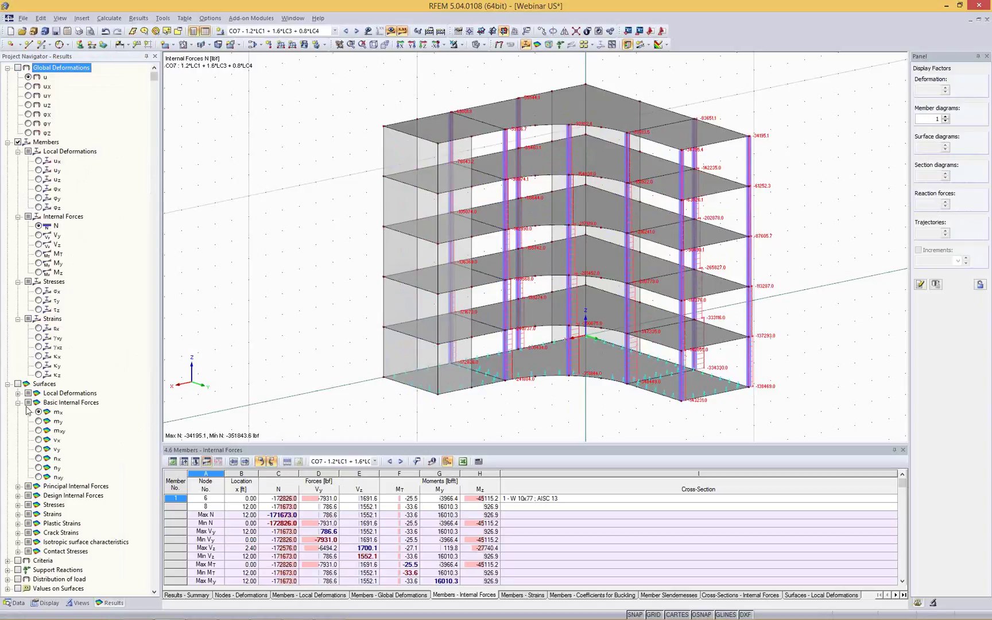
pyautogui.click(18, 383)
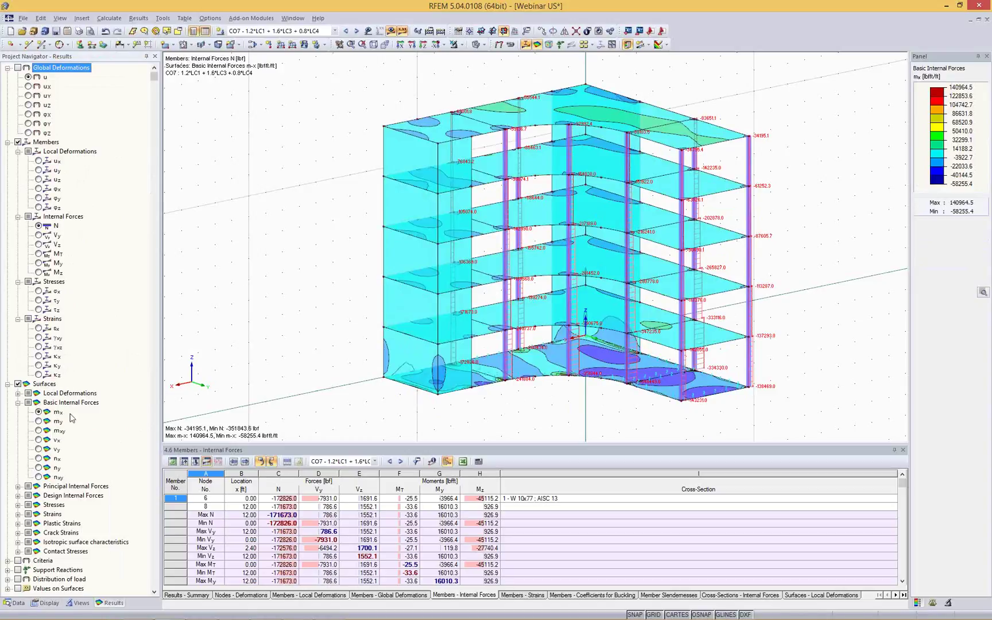
pyautogui.click(17, 570)
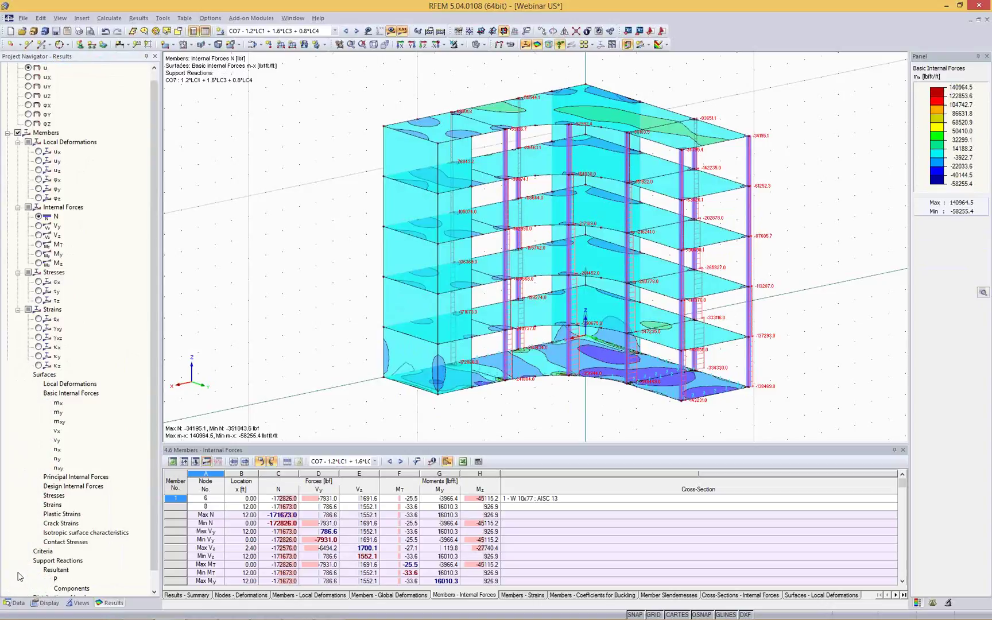
pyautogui.click(18, 561)
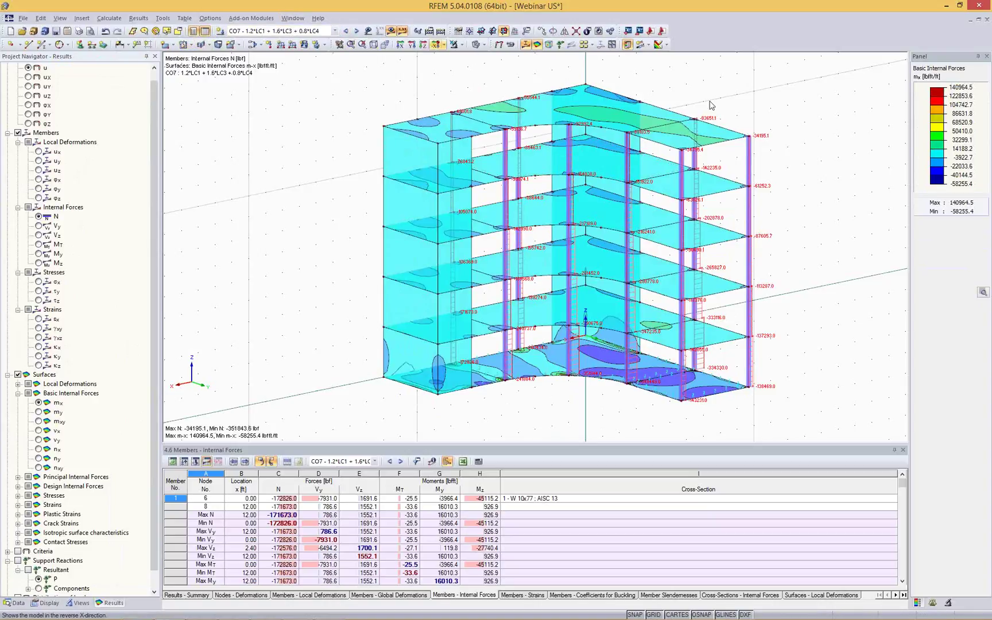
# Isolate the outermost column line over all storeys so that only its member results are displayed.
pyautogui.moveTo(812, 111); pyautogui.dragTo(737, 429)
pyautogui.click(749, 143)
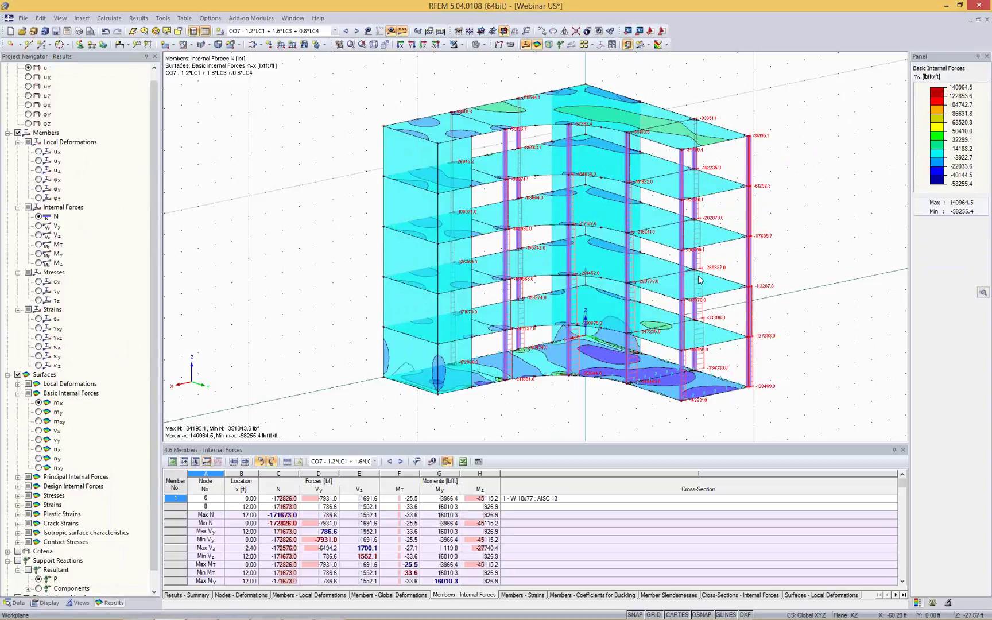
pyautogui.click(457, 46)
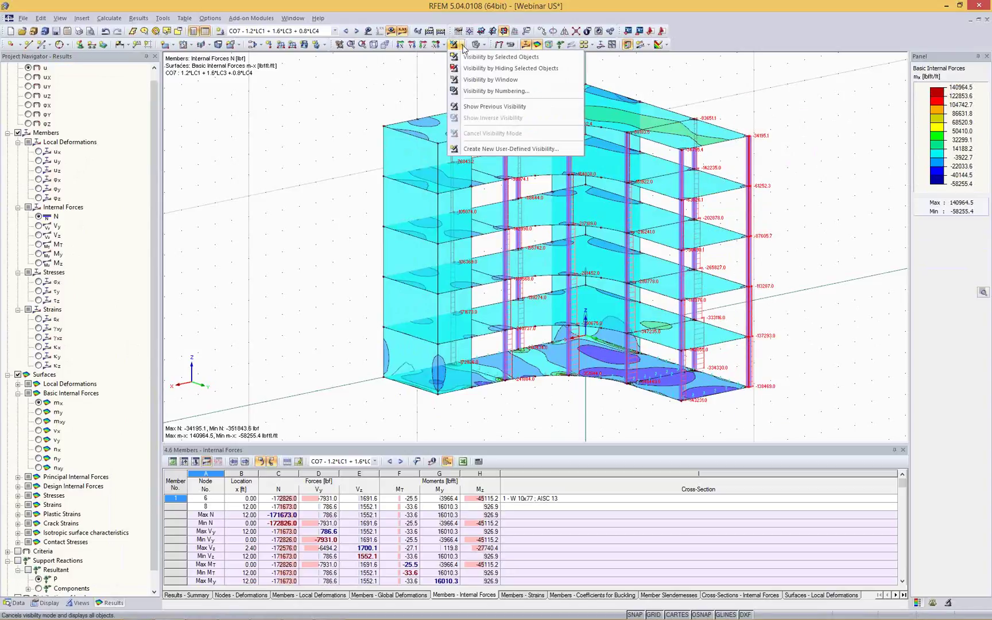
pyautogui.click(497, 58)
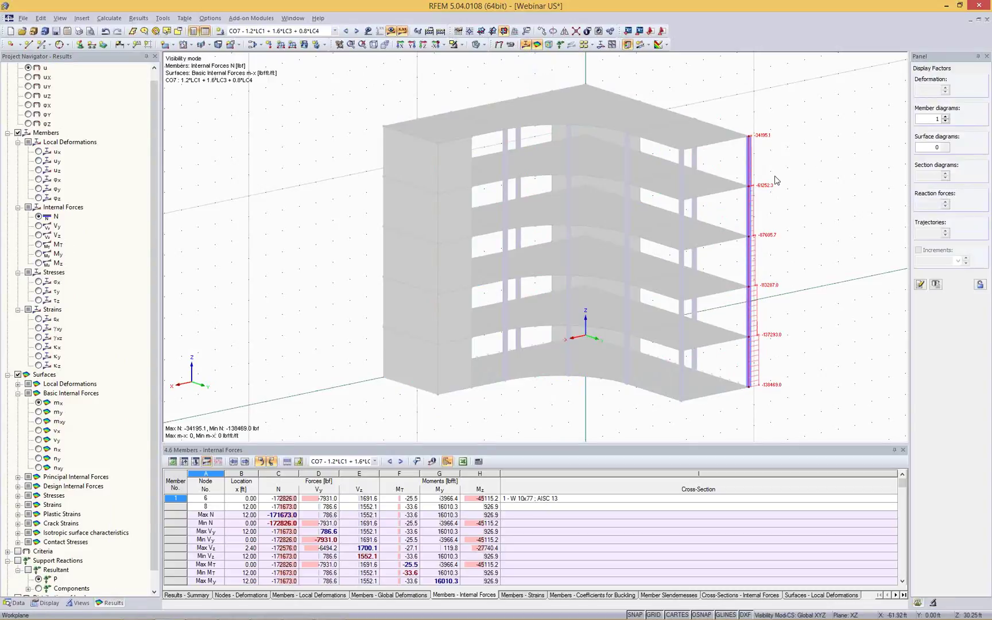
# Narrow the visibility to the ground-floor column of that line and inspect its axial force diagram closely.
pyautogui.scroll(3, 773, 175)
pyautogui.keyDown('ctrl'); pyautogui.moveTo(766, 210); pyautogui.dragTo(672, 269, button='middle'); pyautogui.keyUp('ctrl')
pyautogui.click(674, 274)
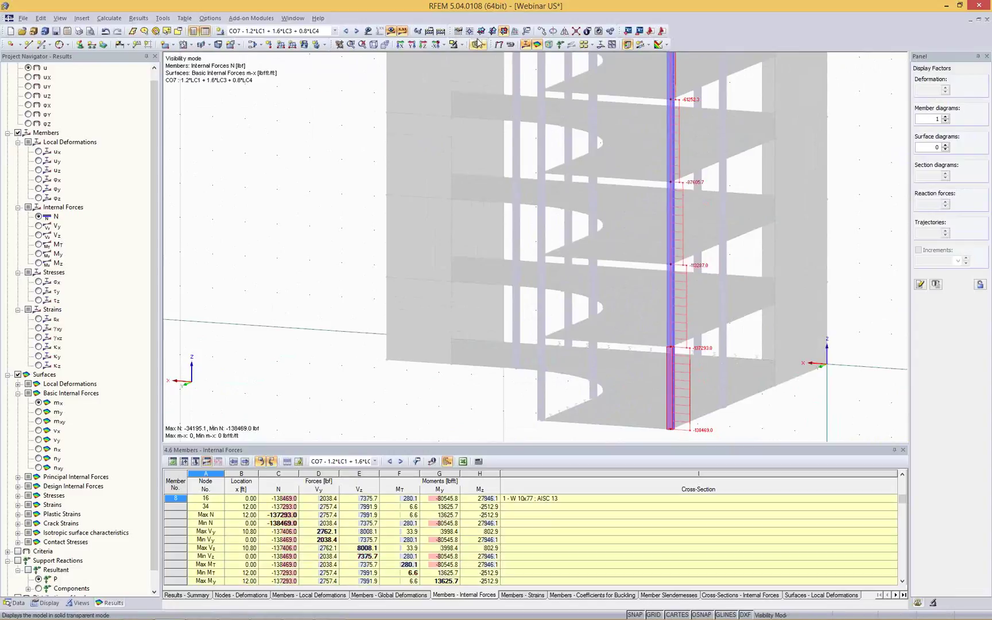
pyautogui.scroll(4, 682, 380)
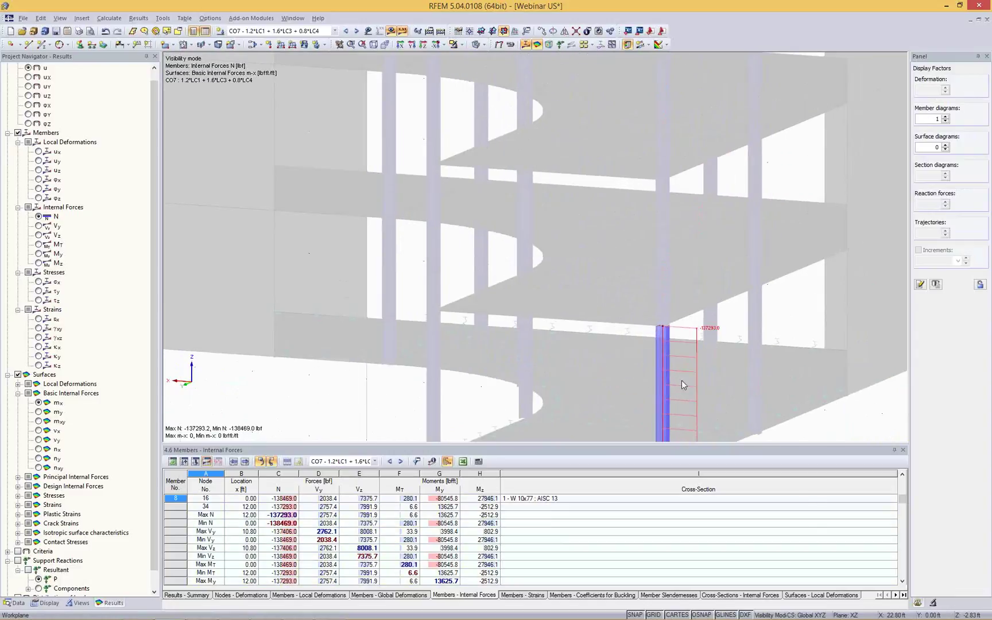
pyautogui.keyDown('ctrl'); pyautogui.moveTo(622, 262); pyautogui.dragTo(387, 282, button='middle'); pyautogui.keyUp('ctrl')
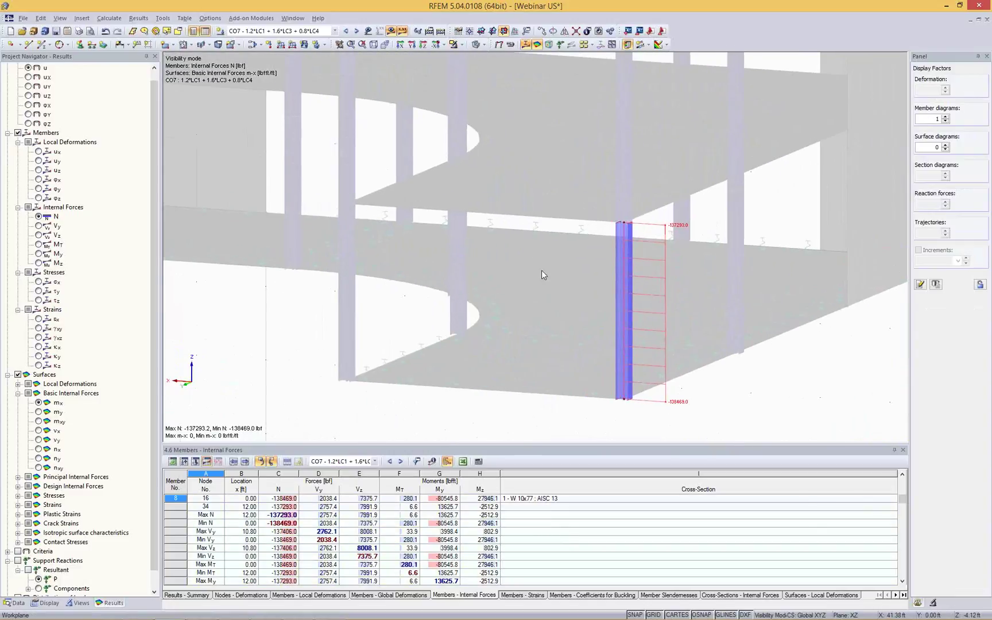
pyautogui.scroll(-3, 531, 252)
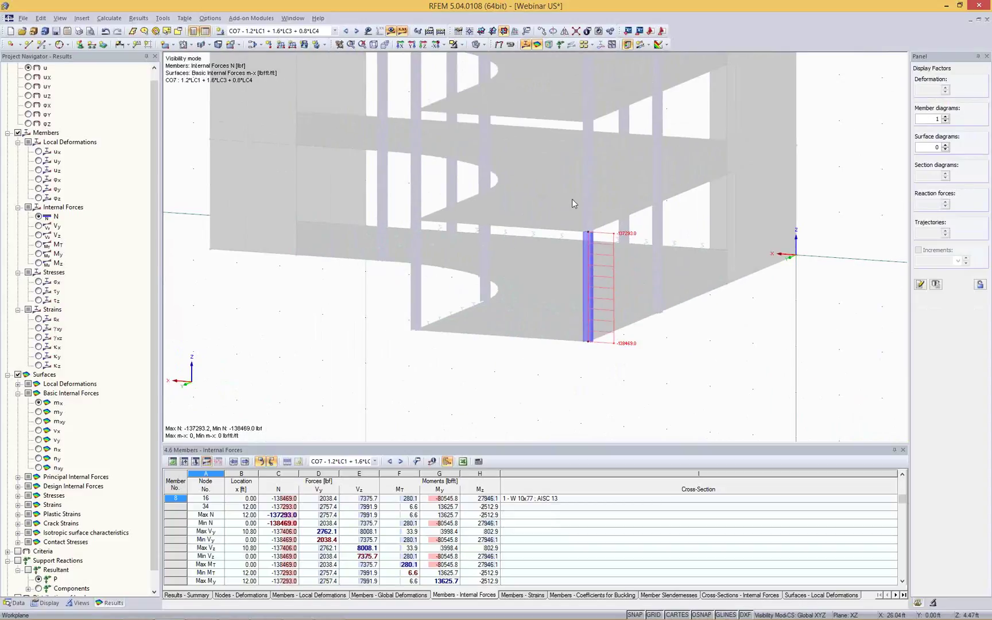
pyautogui.moveTo(740, 266); pyautogui.dragTo(670, 188, button='middle')
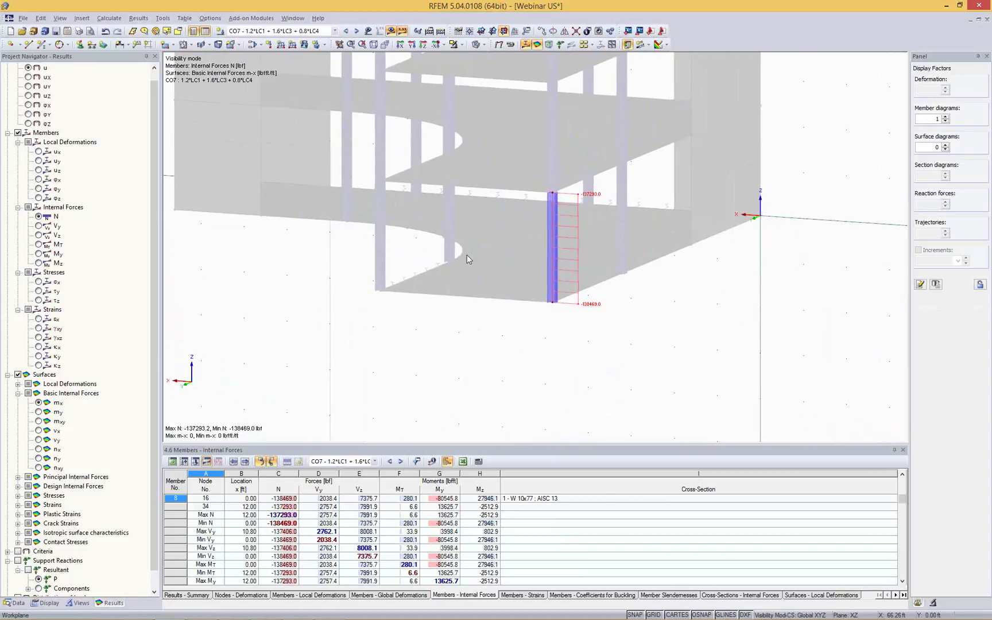
# Show the result diagram of the ground-floor column without the global deformation u, keeping only the axial force N.
pyautogui.click(559, 209)
pyautogui.rightClick(560, 211)
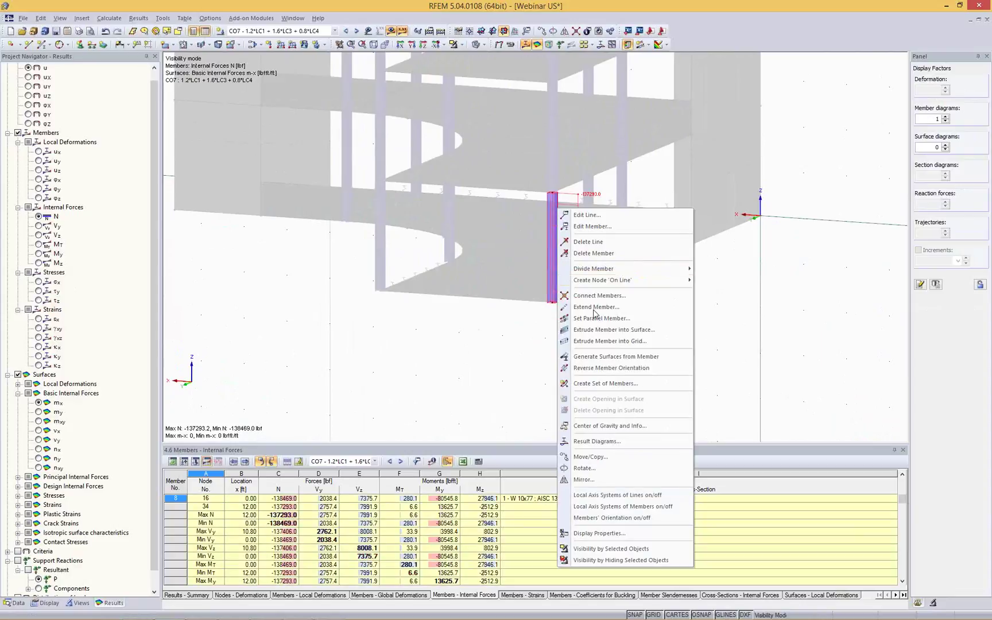
pyautogui.click(591, 441)
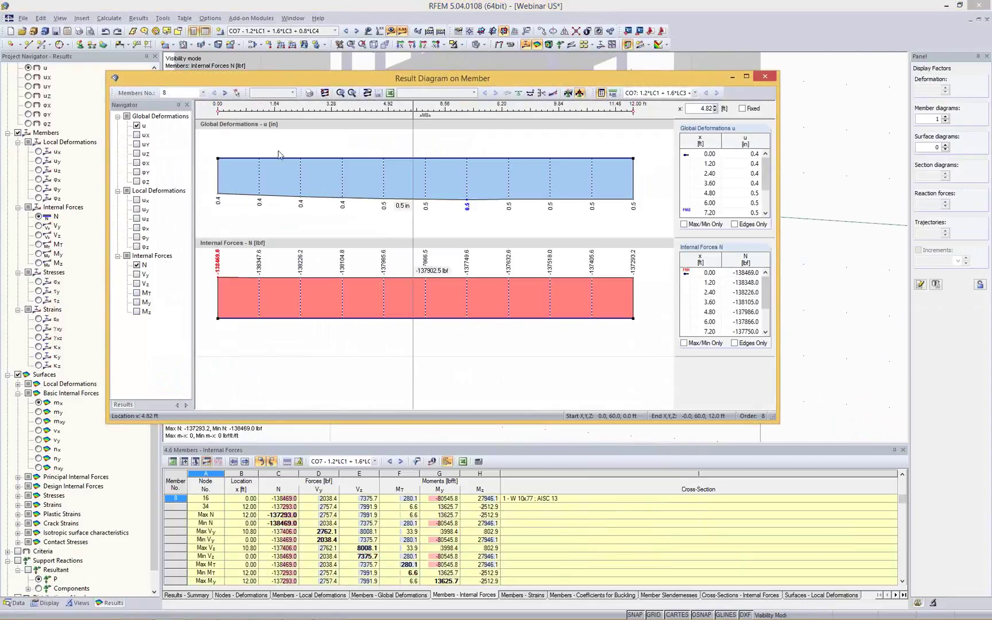
pyautogui.click(136, 126)
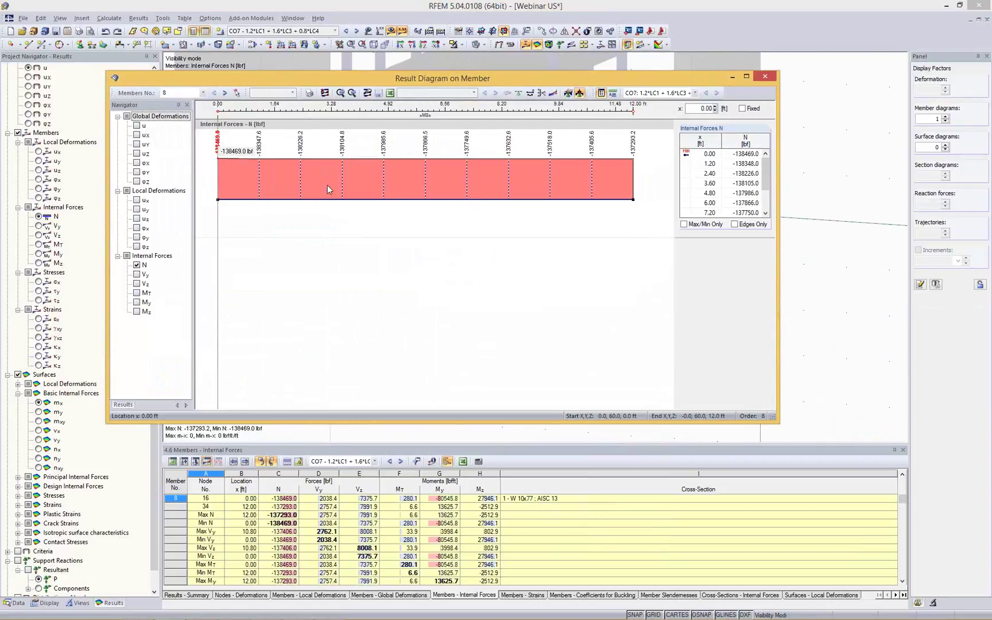
pyautogui.moveTo(541, 79); pyautogui.dragTo(248, 206)
pyautogui.moveTo(392, 204); pyautogui.dragTo(573, 99)
# Add the internal forces Vy, Vz and My to the column's result diagram and examine their curves.
pyautogui.click(25, 296)
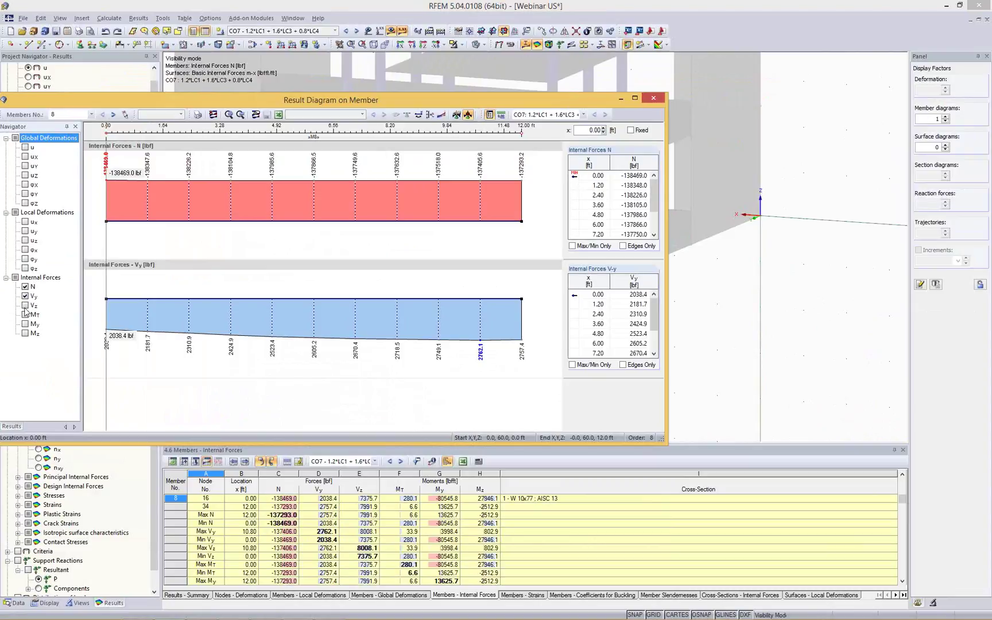
pyautogui.click(25, 306)
pyautogui.click(26, 324)
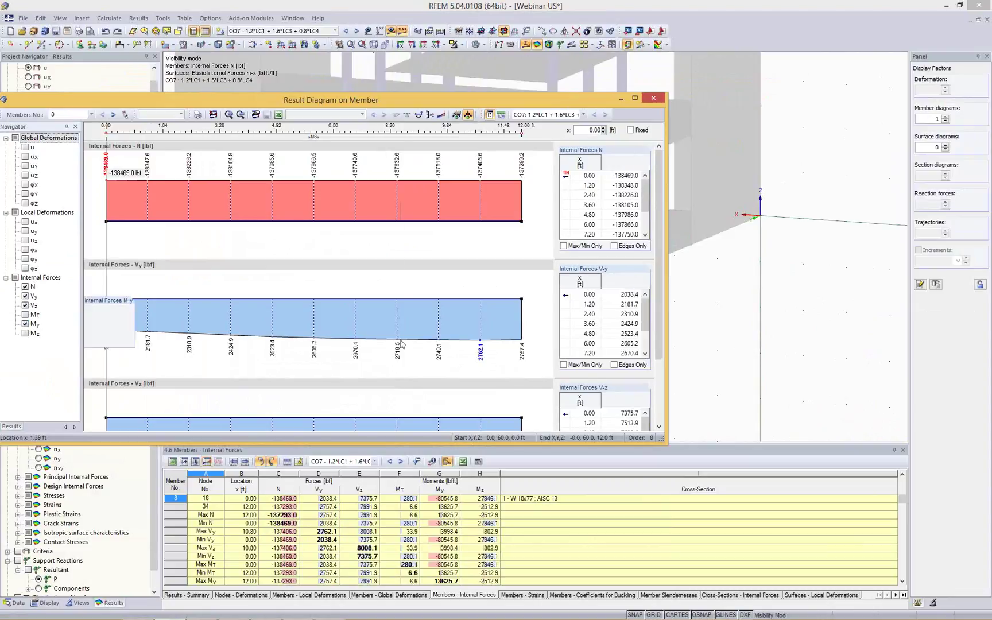
pyautogui.scroll(-1, 399, 341)
pyautogui.scroll(-7, 399, 340)
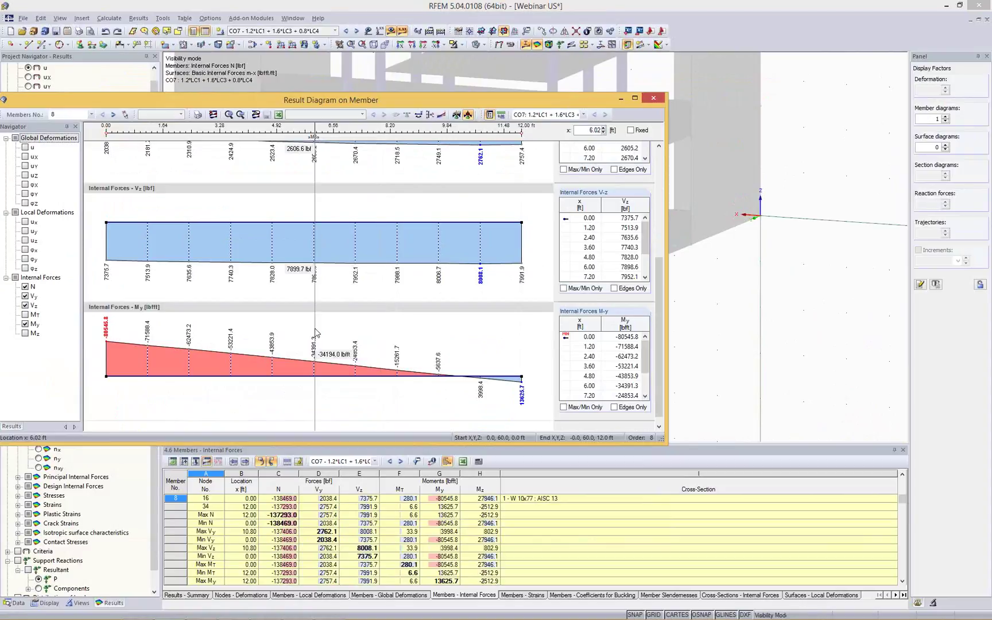
pyautogui.scroll(5, 316, 322)
pyautogui.scroll(2, 317, 320)
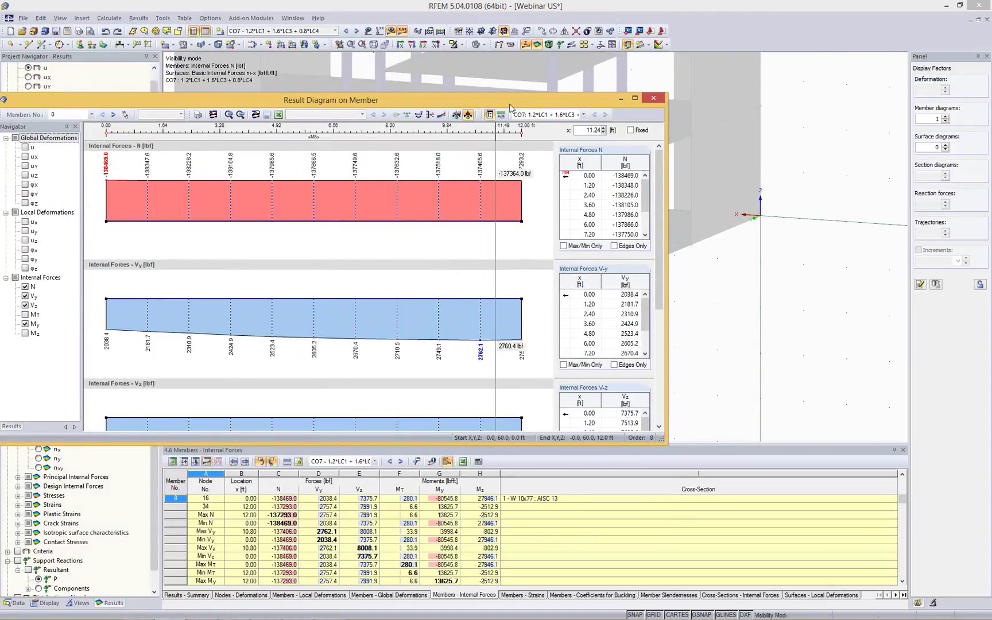
# Close the column's result diagram and cancel the visibility mode to display the whole building again.
pyautogui.moveTo(504, 102); pyautogui.dragTo(607, 93)
pyautogui.click(761, 92)
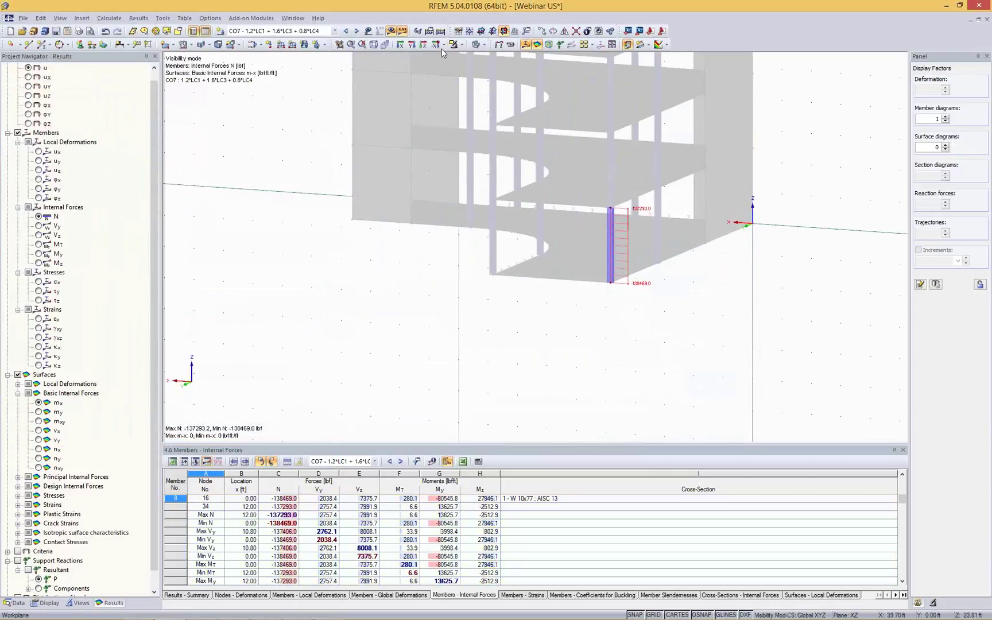
pyautogui.click(460, 44)
pyautogui.click(467, 134)
pyautogui.scroll(-8, 747, 169)
pyautogui.scroll(4, 730, 158)
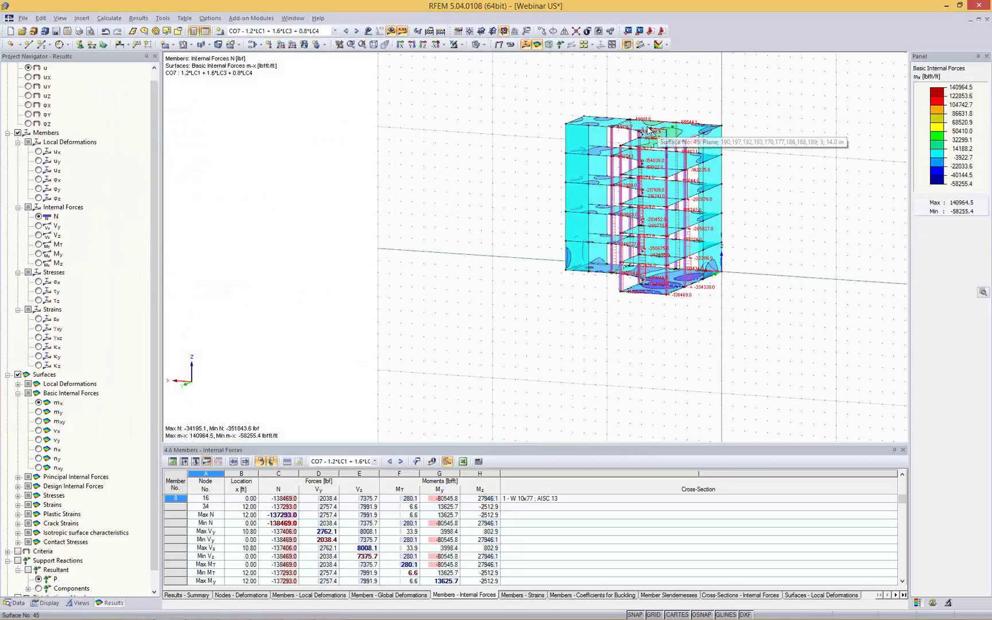
pyautogui.click(649, 127)
pyautogui.keyDown('ctrl'); pyautogui.click(609, 119); pyautogui.keyUp('ctrl')
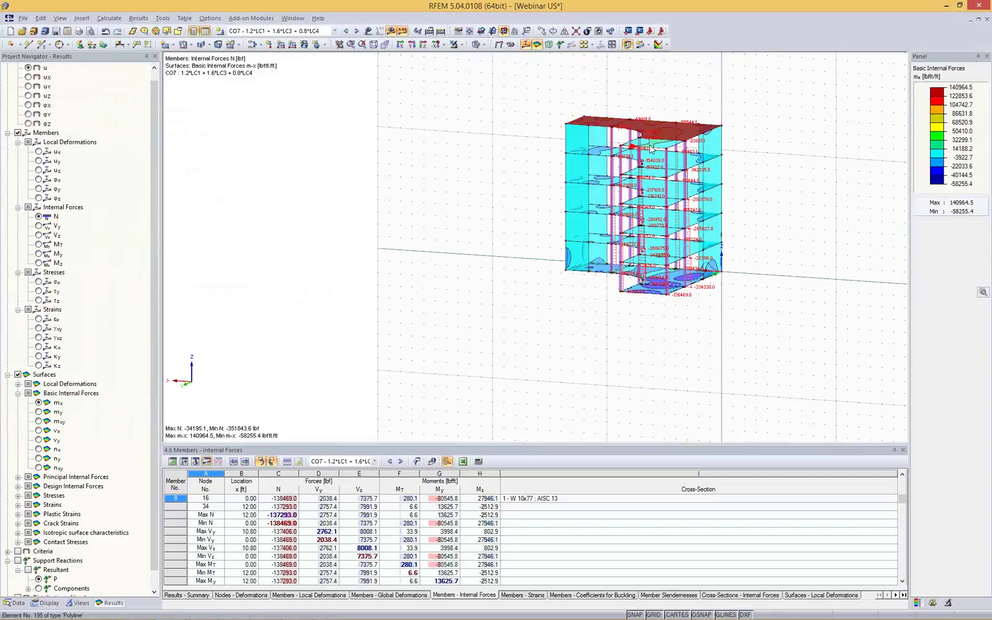
pyautogui.keyDown('ctrl'); pyautogui.moveTo(676, 105); pyautogui.dragTo(806, 113, button='middle'); pyautogui.keyUp('ctrl')
pyautogui.click(285, 333)
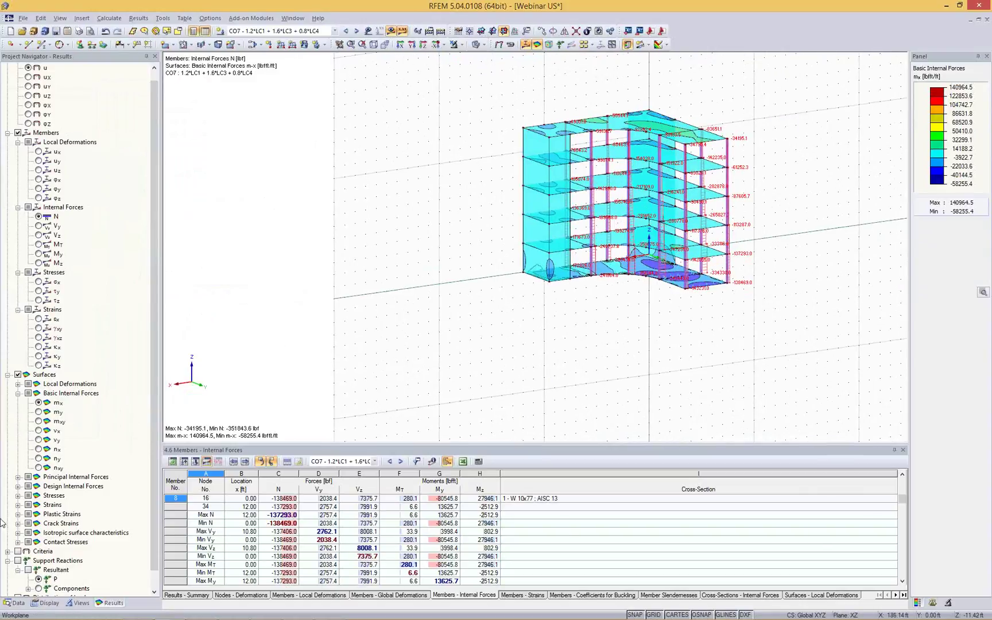
# Look through the available add-on modules in the project data, especially the concrete surface and punching shear design modules.
pyautogui.click(17, 603)
pyautogui.scroll(-12, 131, 356)
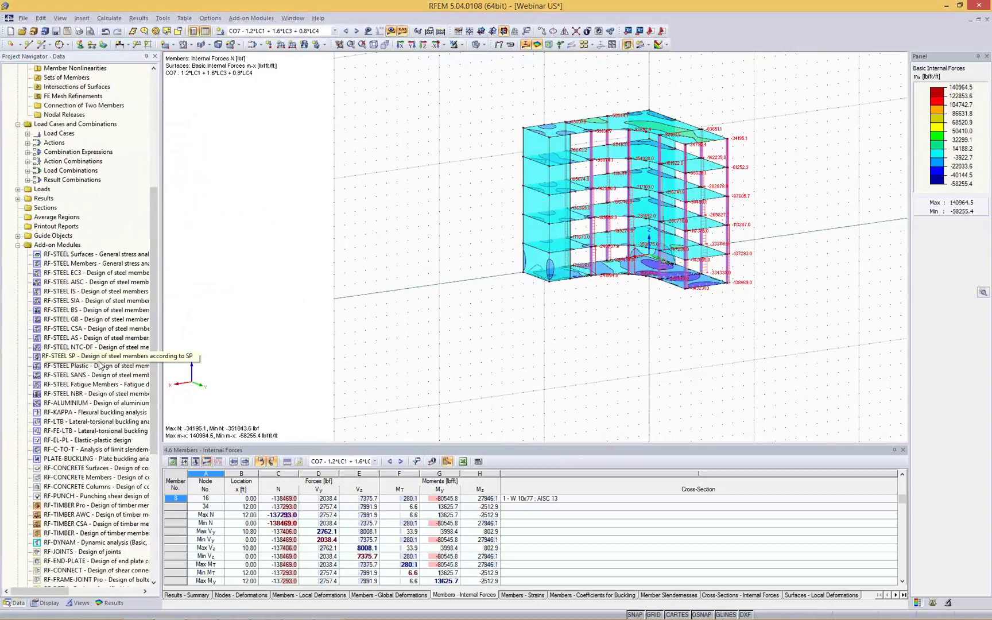
pyautogui.click(95, 142)
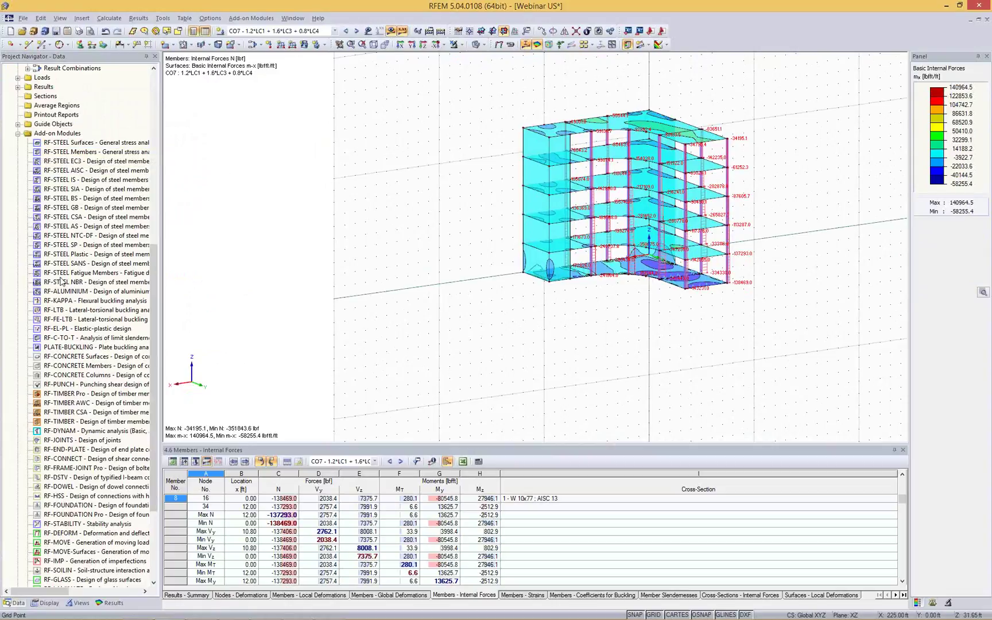
pyautogui.click(95, 357)
pyautogui.click(83, 385)
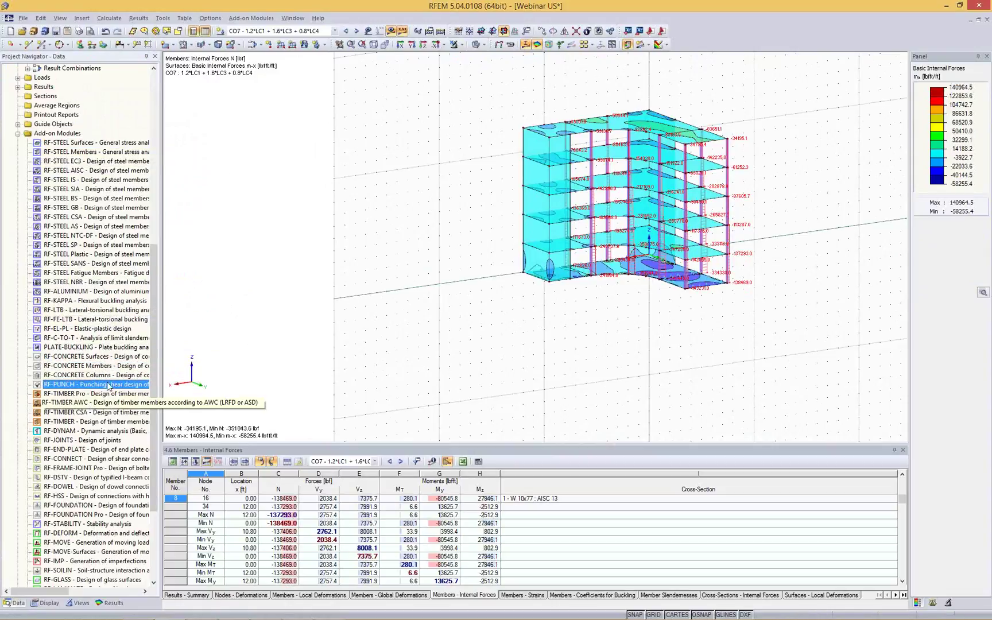
pyautogui.click(393, 288)
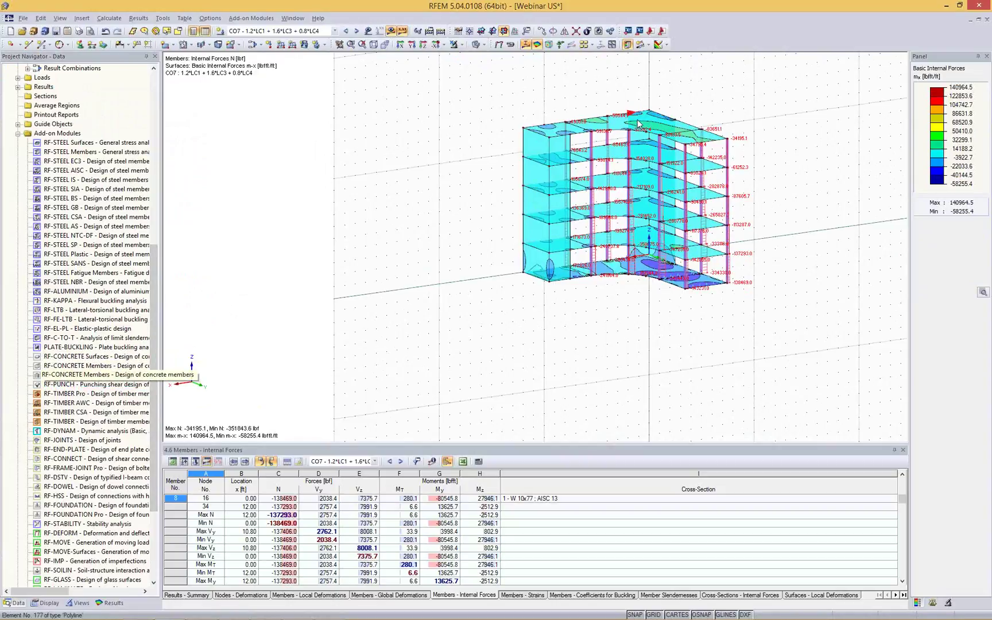
pyautogui.click(632, 131)
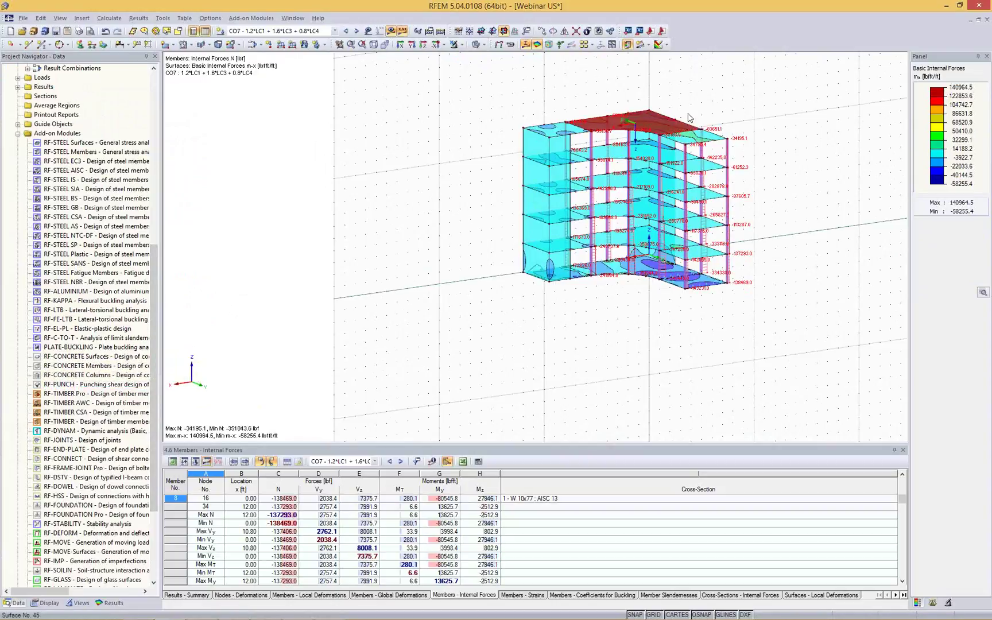
# Start the RF-CONCRETE Surfaces module with standard ACI 318-11 and select CO7 for the strength limit state design.
pyautogui.doubleClick(67, 357)
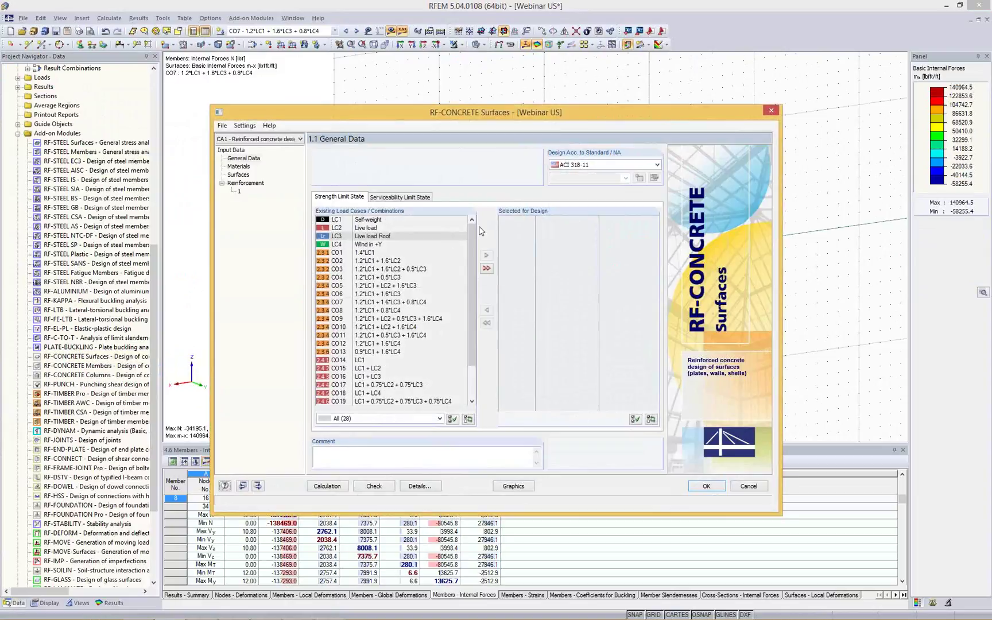
pyautogui.click(568, 165)
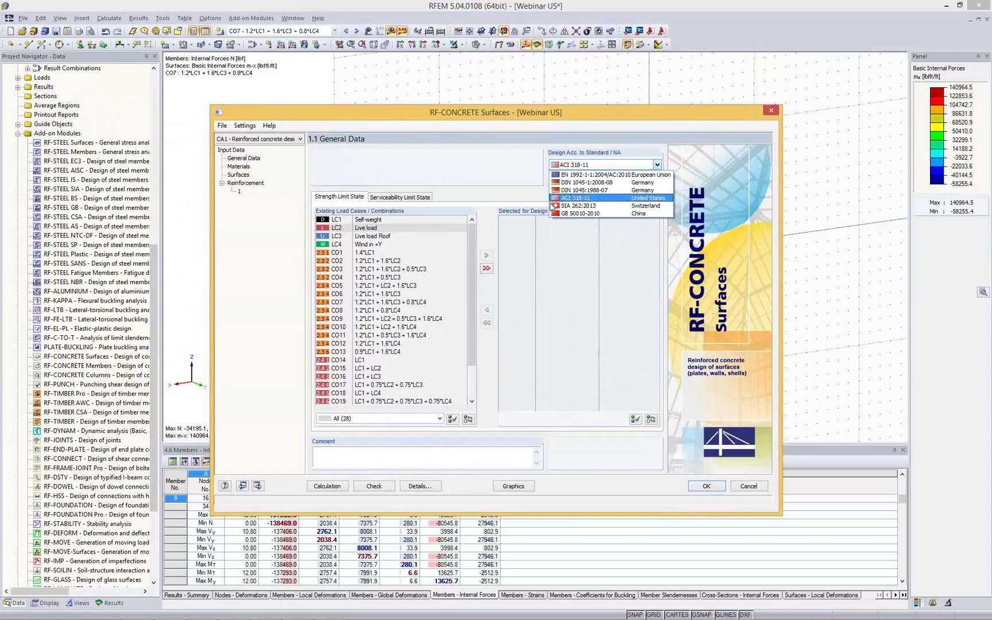
pyautogui.click(574, 198)
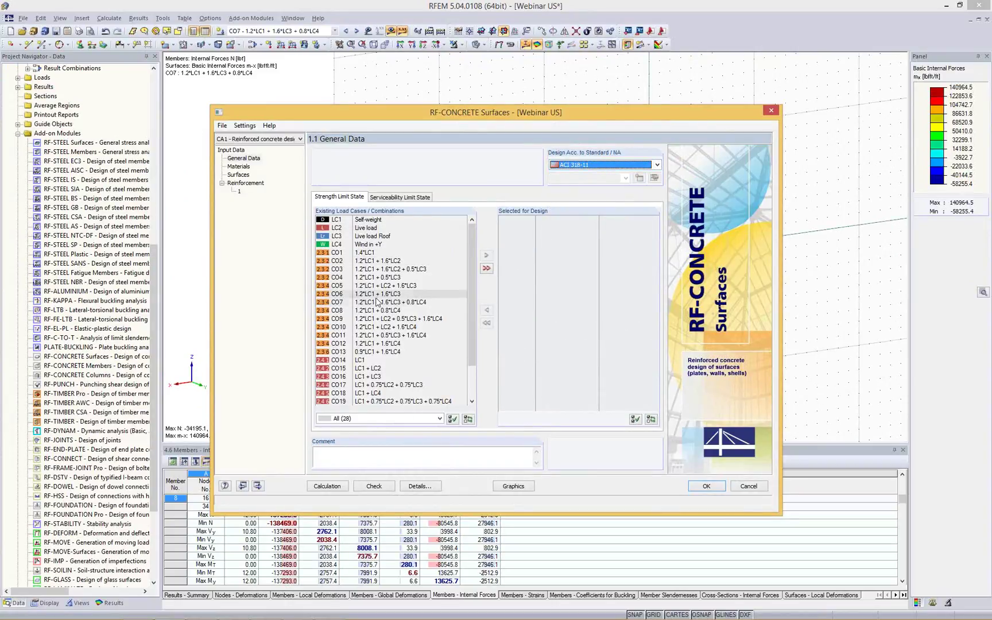
pyautogui.doubleClick(339, 306)
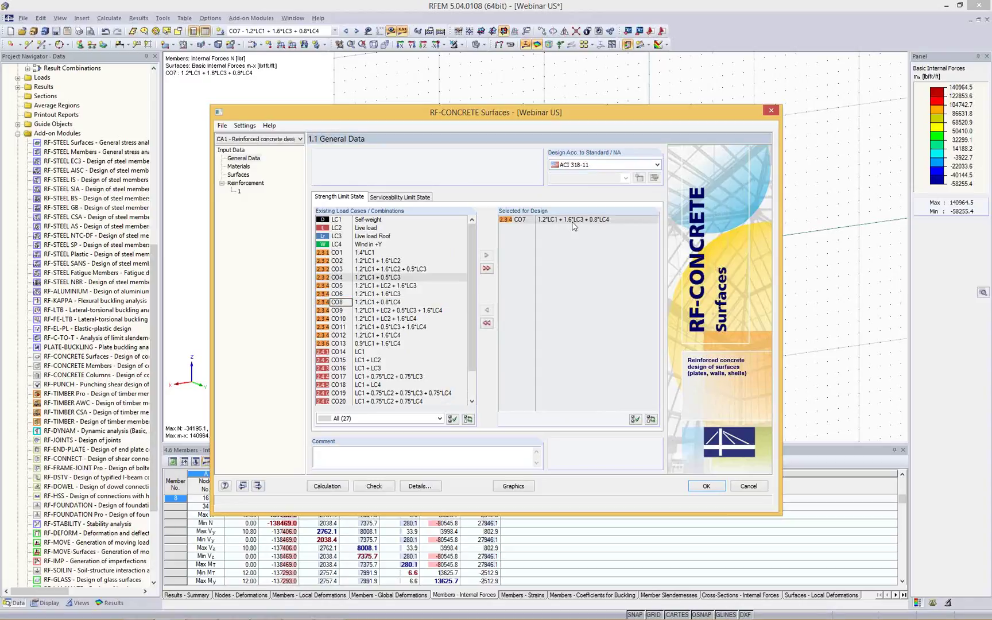
pyautogui.click(391, 198)
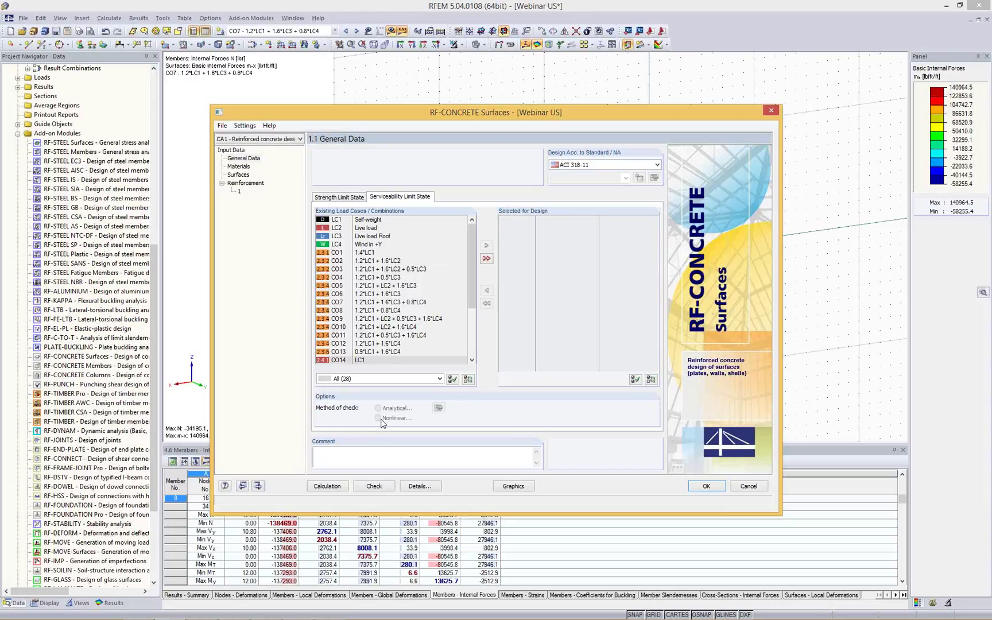
pyautogui.click(352, 197)
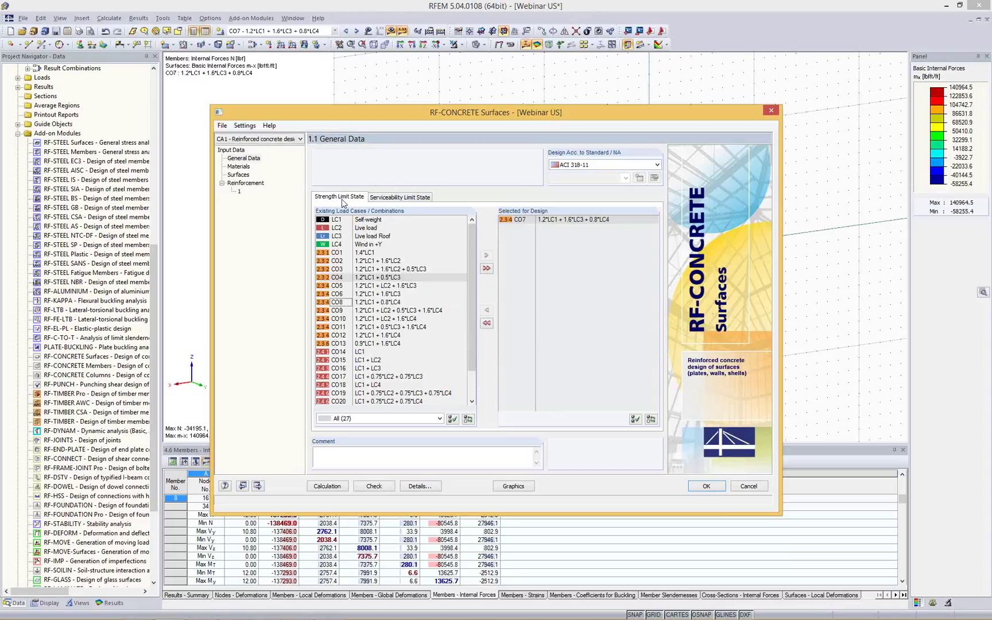
# Set the reinforcing steel of the 4000 psi concrete material to Grade 60.
pyautogui.click(243, 167)
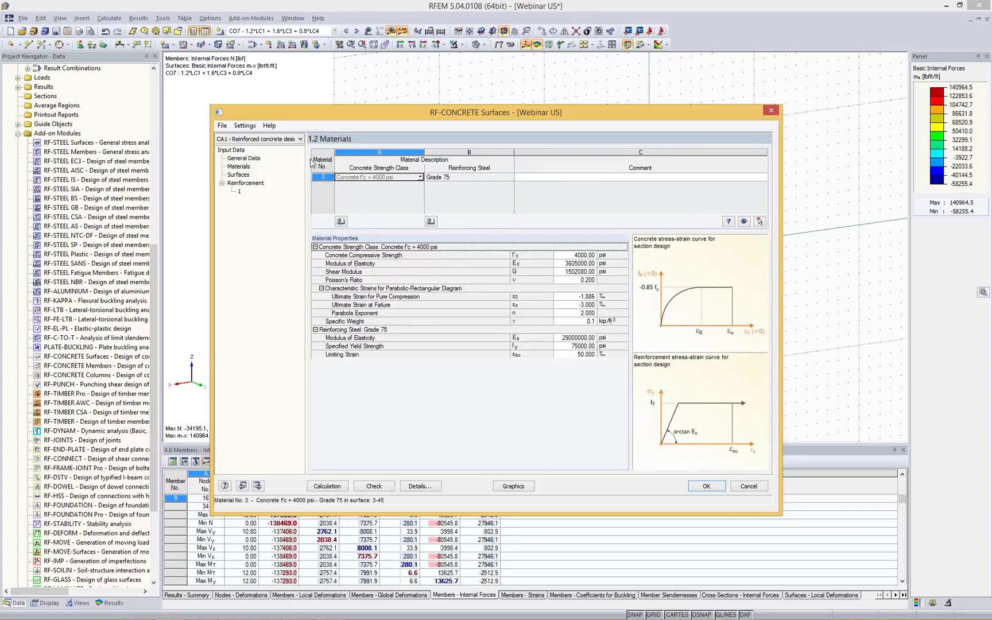
pyautogui.click(462, 178)
pyautogui.click(512, 178)
pyautogui.click(460, 204)
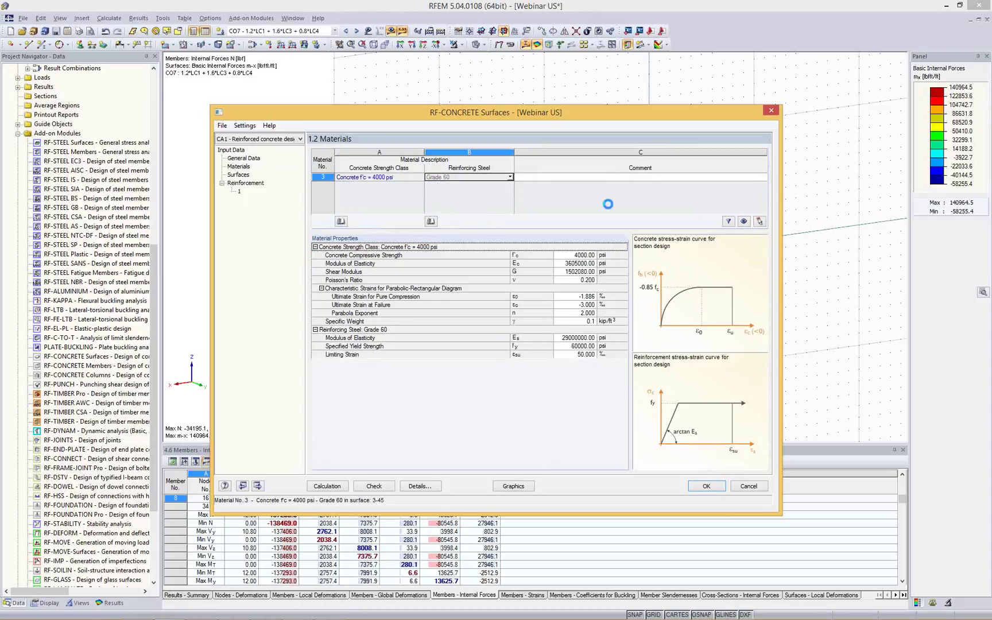
# Review the surface thicknesses and the reinforcement settings for ratios, layout, longitudinal reinforcement and ACI 318-11.
pyautogui.click(245, 175)
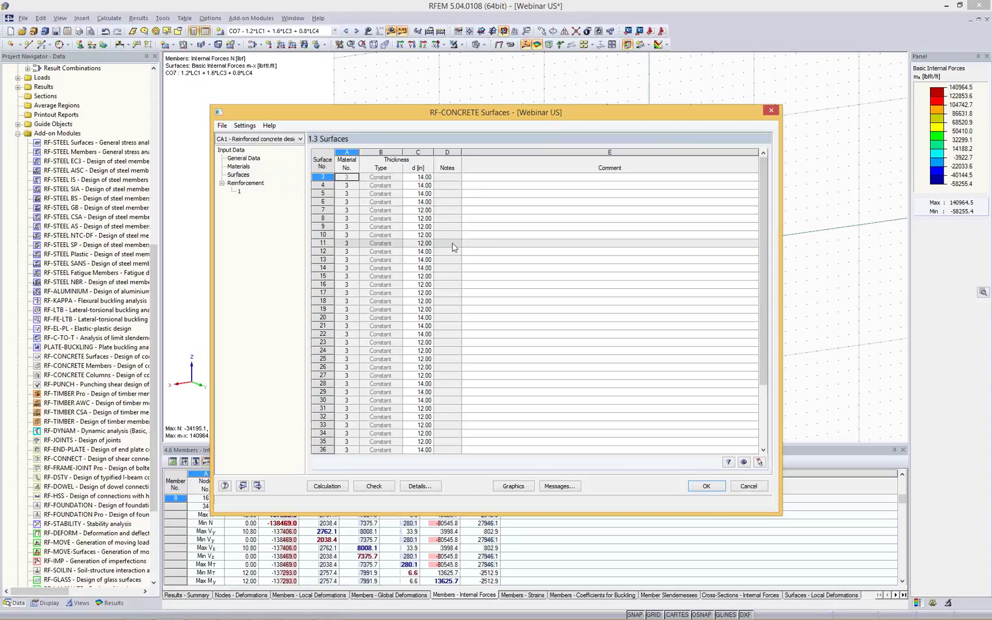
pyautogui.click(235, 183)
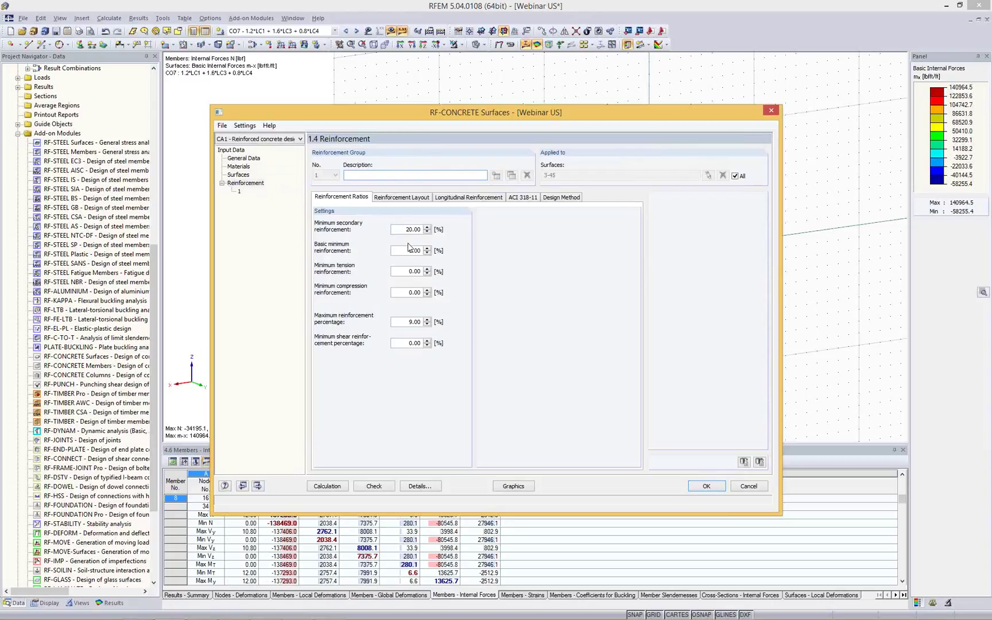
pyautogui.moveTo(444, 251); pyautogui.dragTo(473, 255)
pyautogui.click(415, 199)
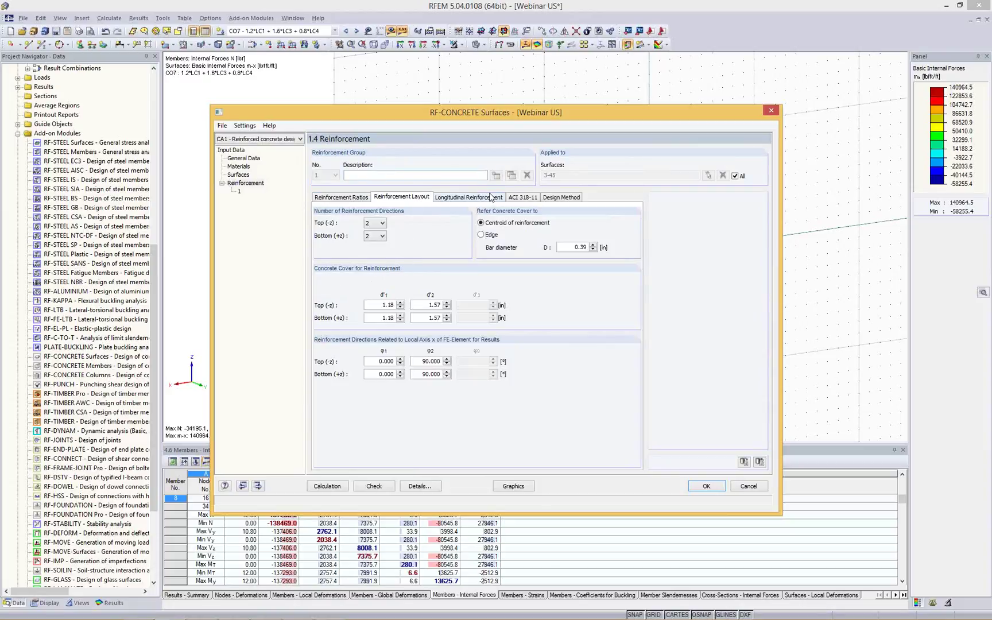
pyautogui.click(492, 198)
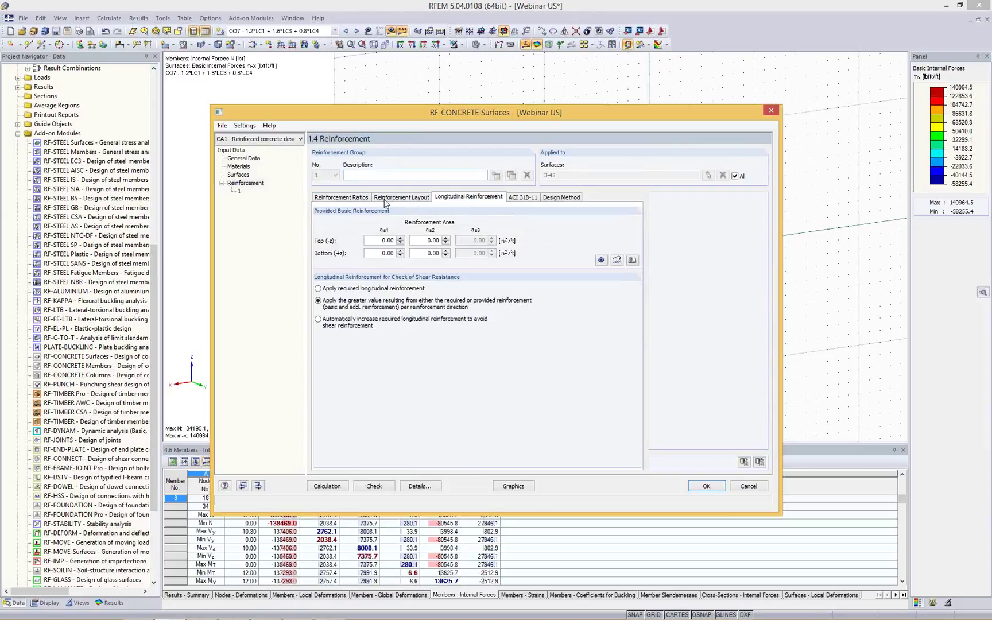
pyautogui.click(525, 199)
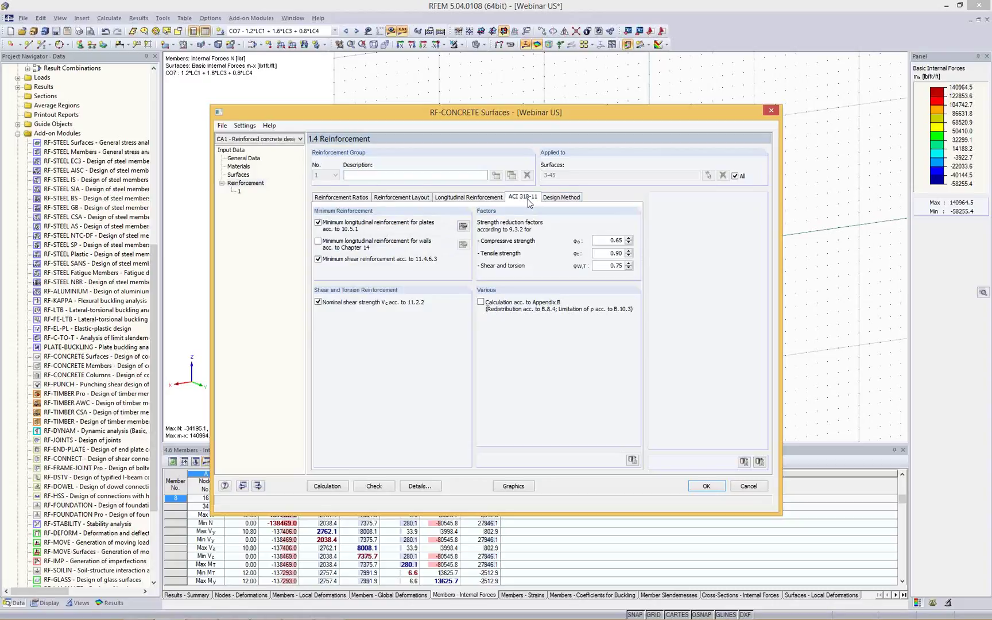
# Limit the reinforcement group to roof surfaces 38, 44 and 45 and run the concrete surface calculation.
pyautogui.click(736, 176)
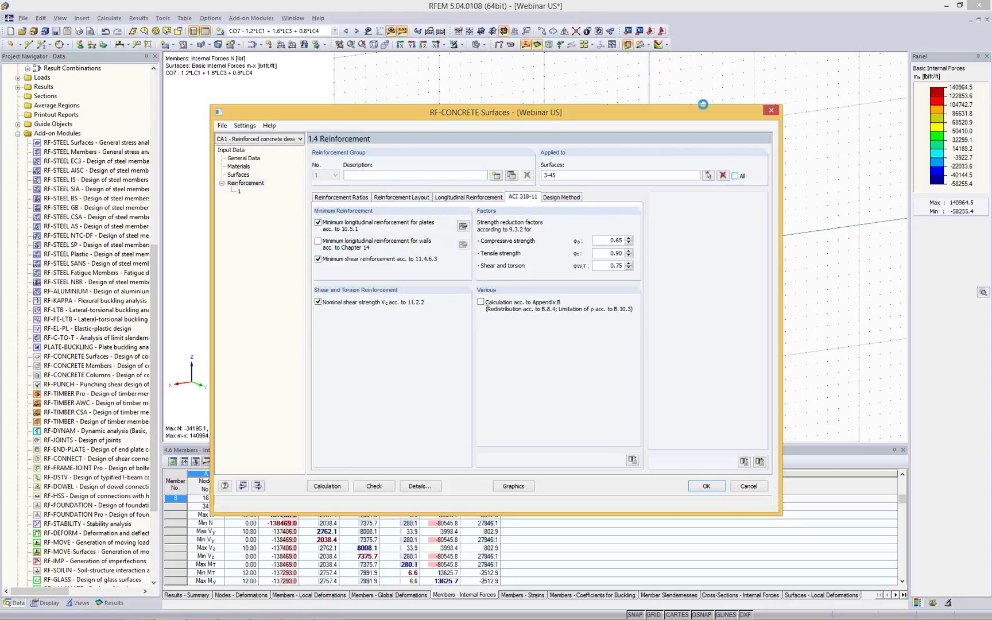
pyautogui.click(723, 176)
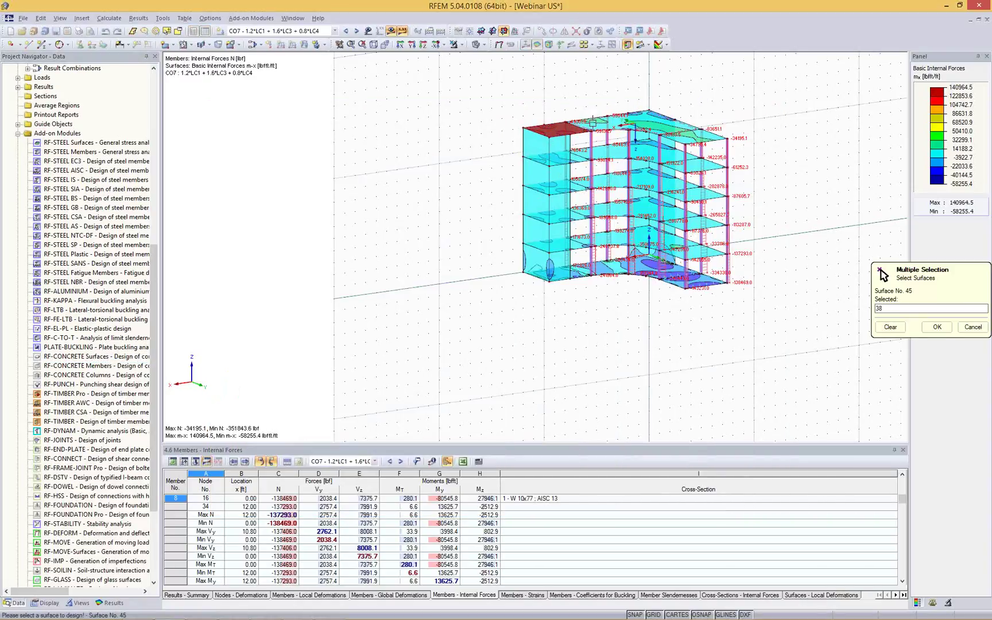
pyautogui.click(592, 122)
pyautogui.click(701, 137)
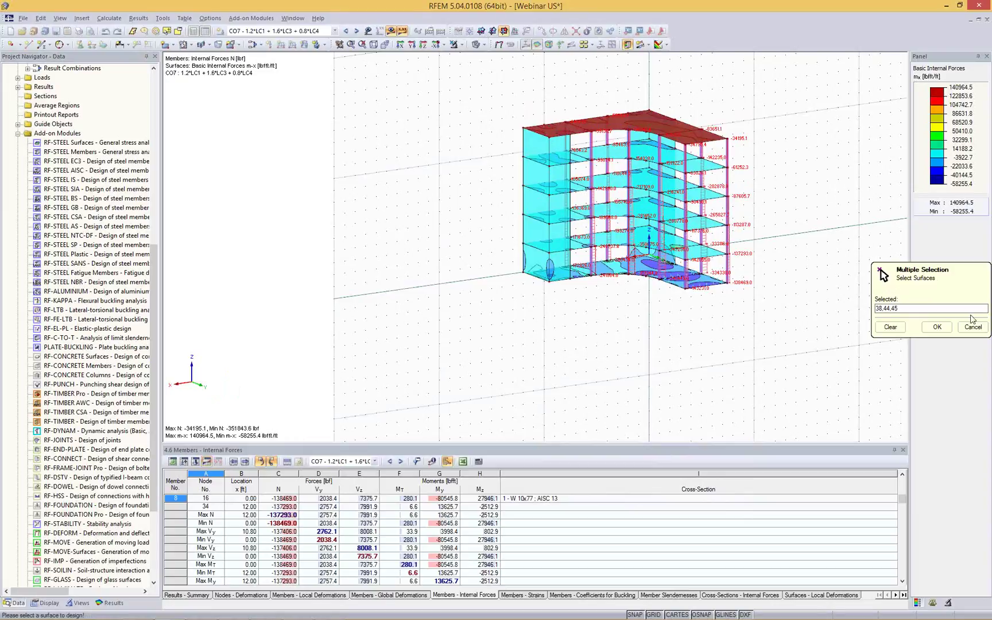
pyautogui.click(938, 327)
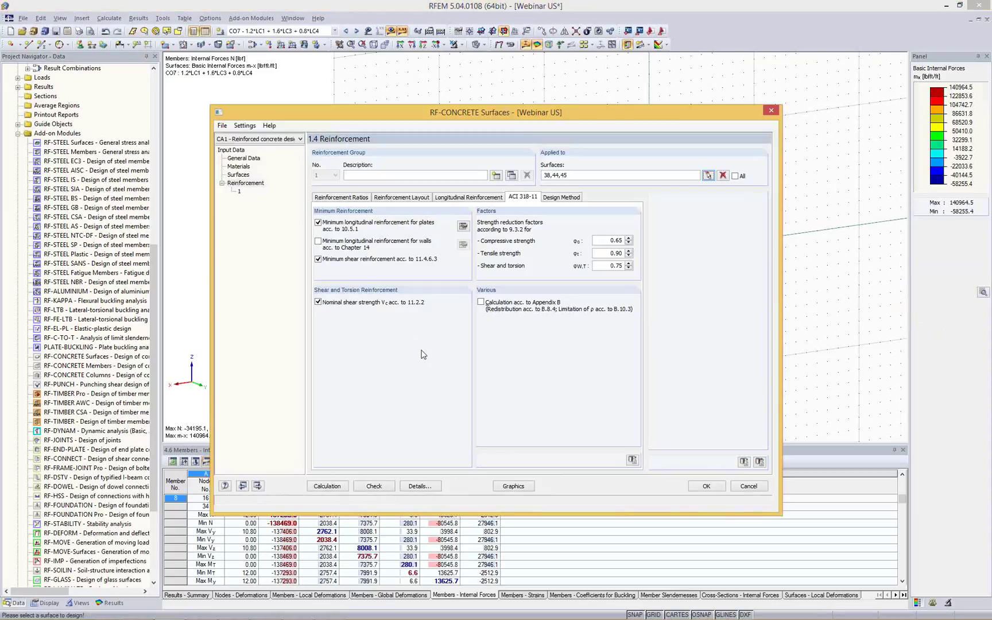
pyautogui.click(330, 485)
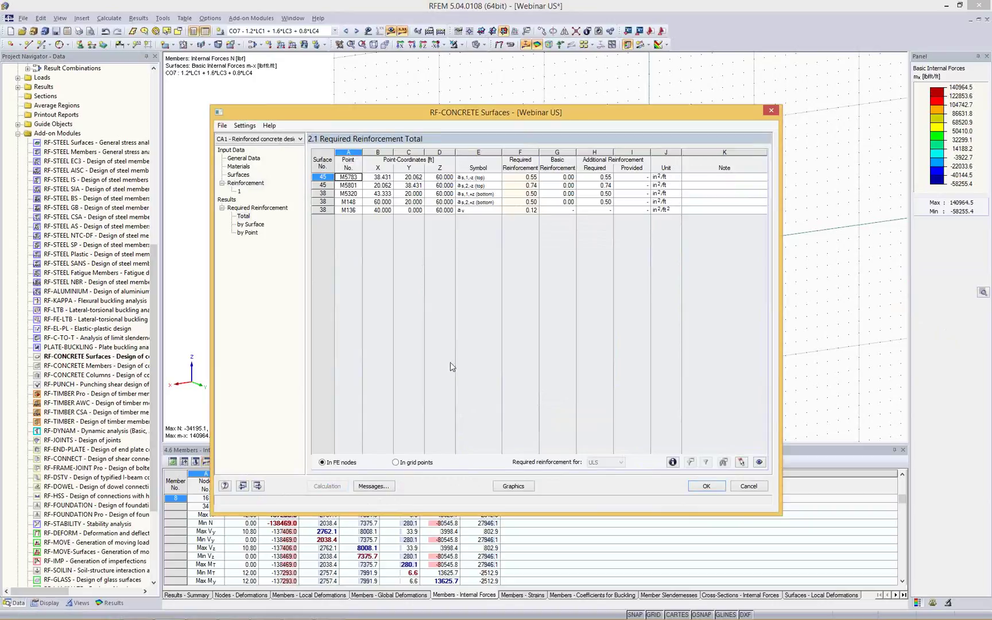
# View the design details for the required reinforcement of surface 45 and examine the linear-static bending moments.
pyautogui.moveTo(671, 179); pyautogui.dragTo(346, 210)
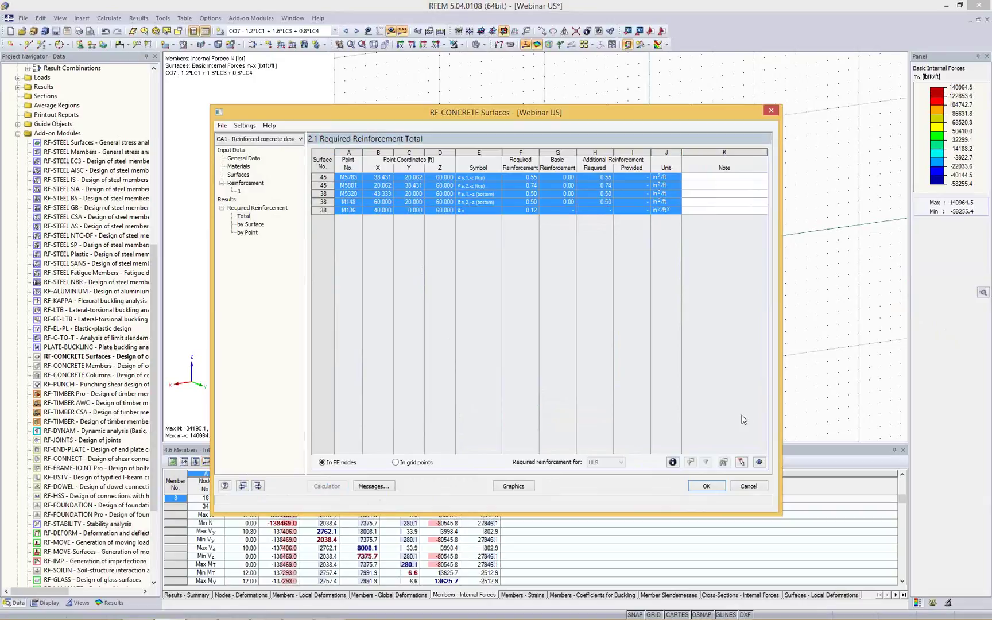
pyautogui.click(672, 463)
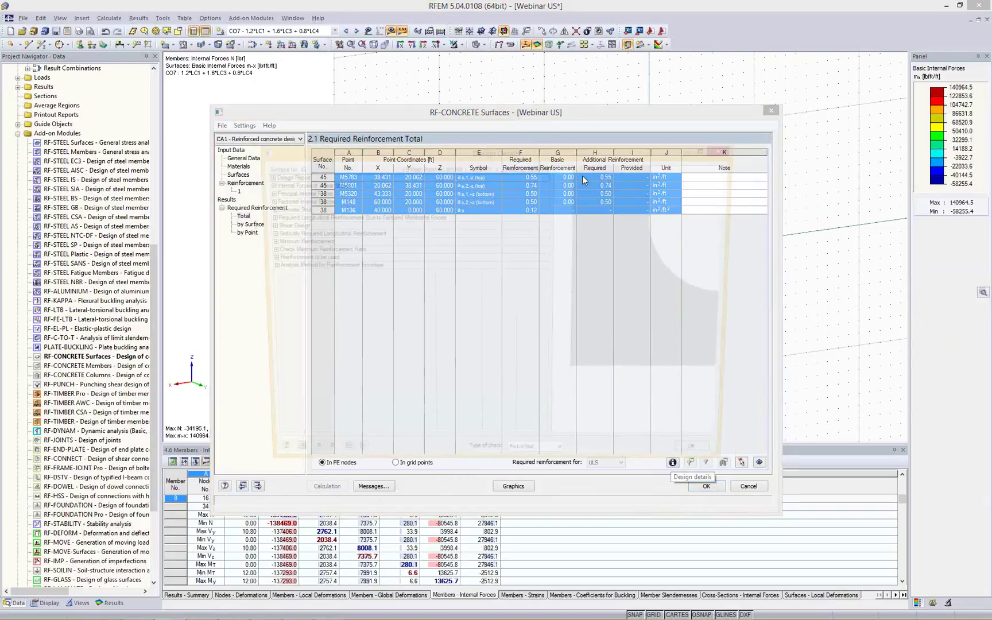
pyautogui.moveTo(298, 150); pyautogui.dragTo(334, 223)
pyautogui.click(297, 257)
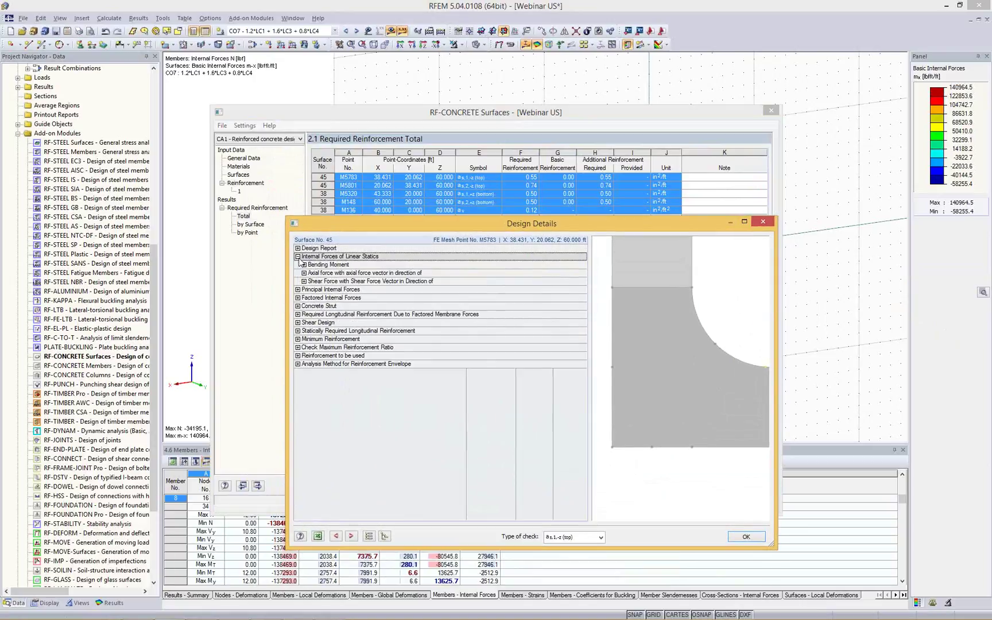
pyautogui.click(304, 265)
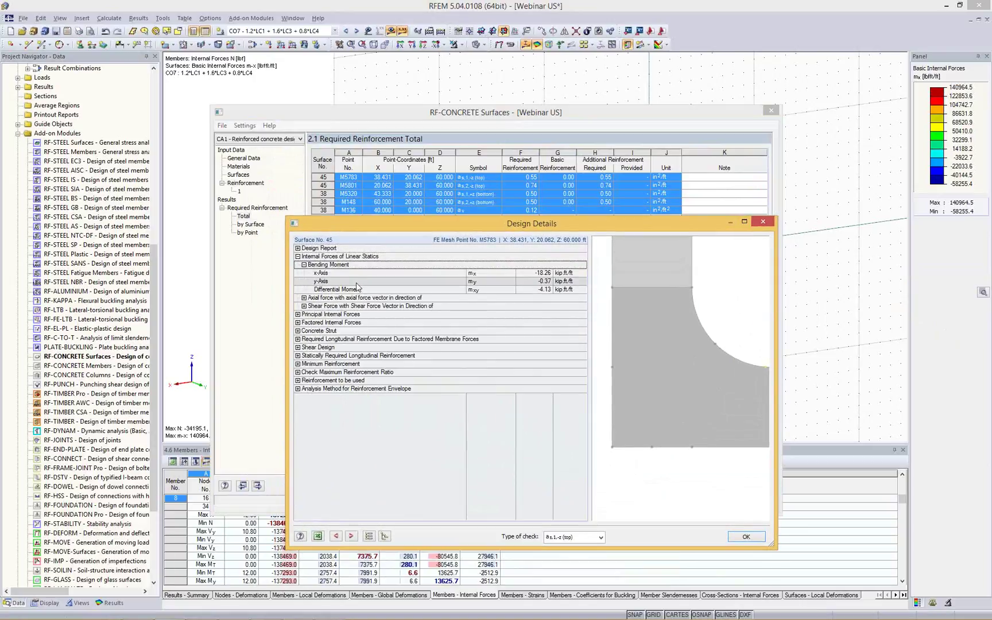
# Examine the principal moments on the top surface and the shear design in the design details, and close them.
pyautogui.click(297, 314)
pyautogui.click(304, 322)
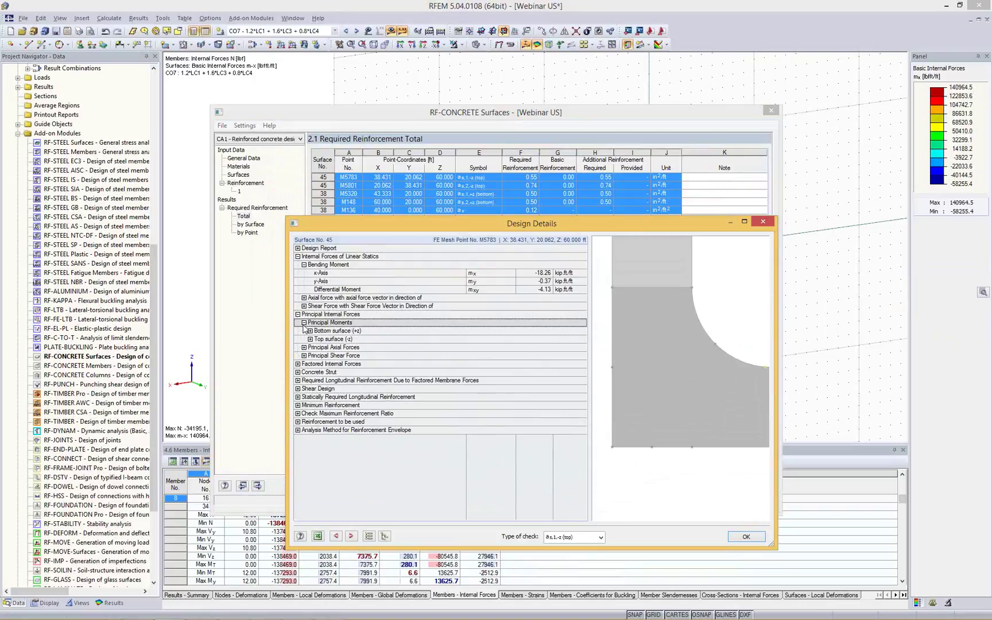
pyautogui.click(310, 339)
pyautogui.click(310, 340)
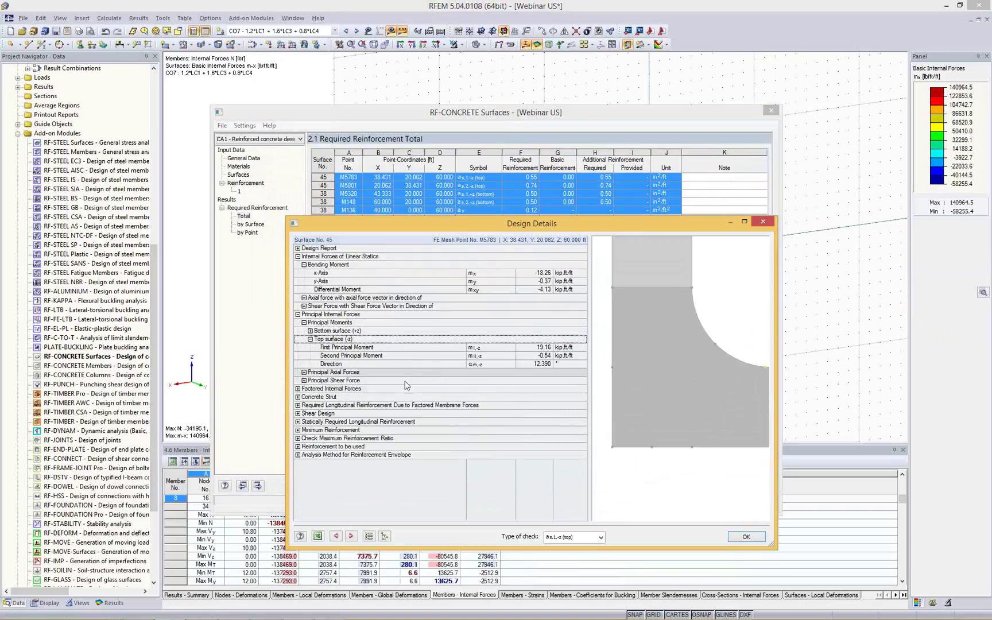
pyautogui.click(298, 413)
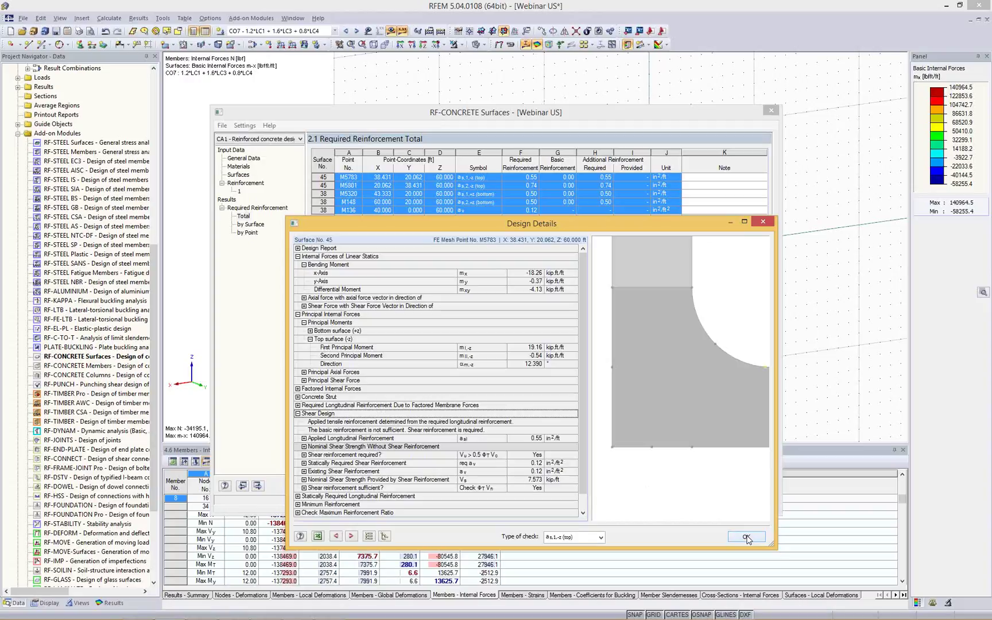
pyautogui.moveTo(546, 232); pyautogui.dragTo(524, 166)
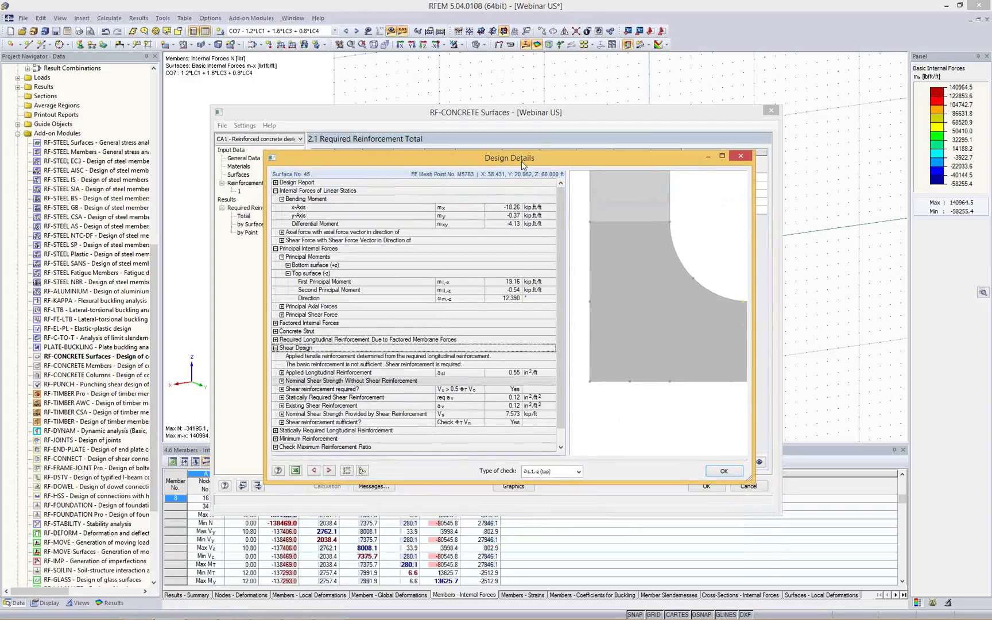
pyautogui.click(732, 472)
# Go over the total required reinforcement rows for surfaces 38 and 45.
pyautogui.click(574, 185)
pyautogui.moveTo(657, 177); pyautogui.dragTo(407, 208)
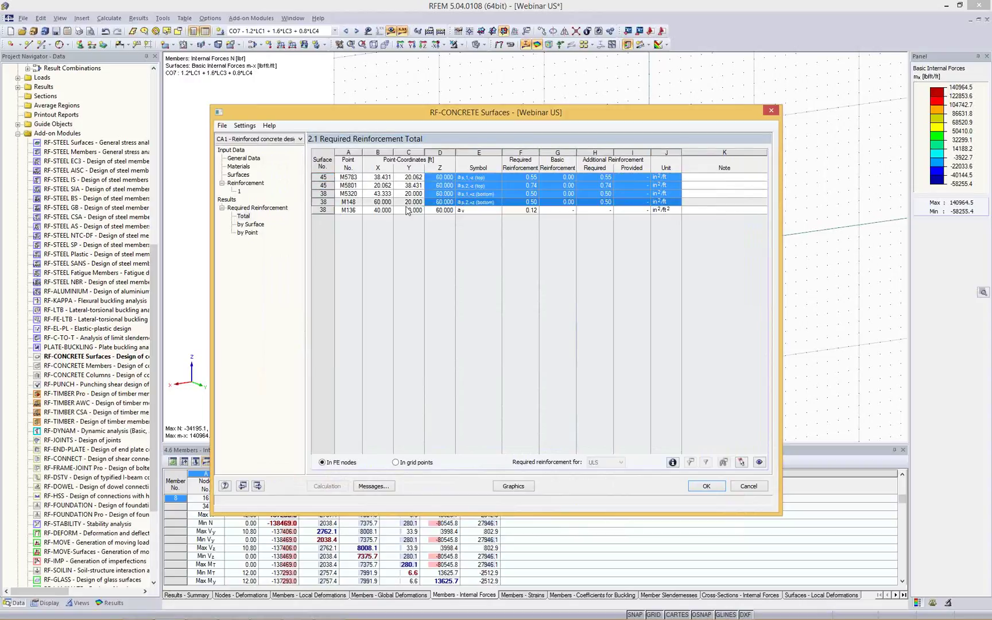
pyautogui.click(348, 177)
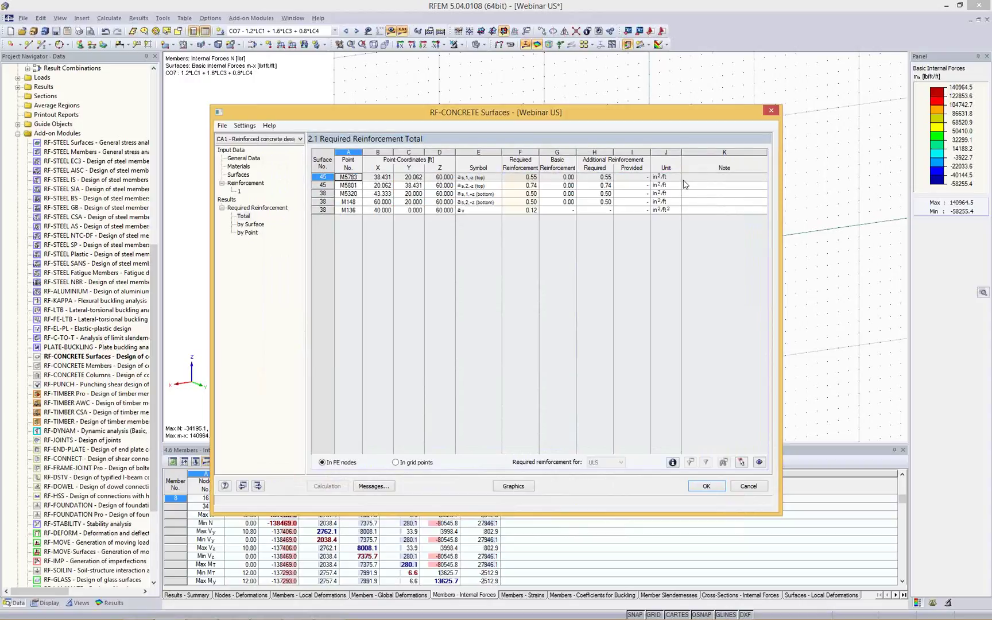
pyautogui.moveTo(659, 179); pyautogui.dragTo(345, 222)
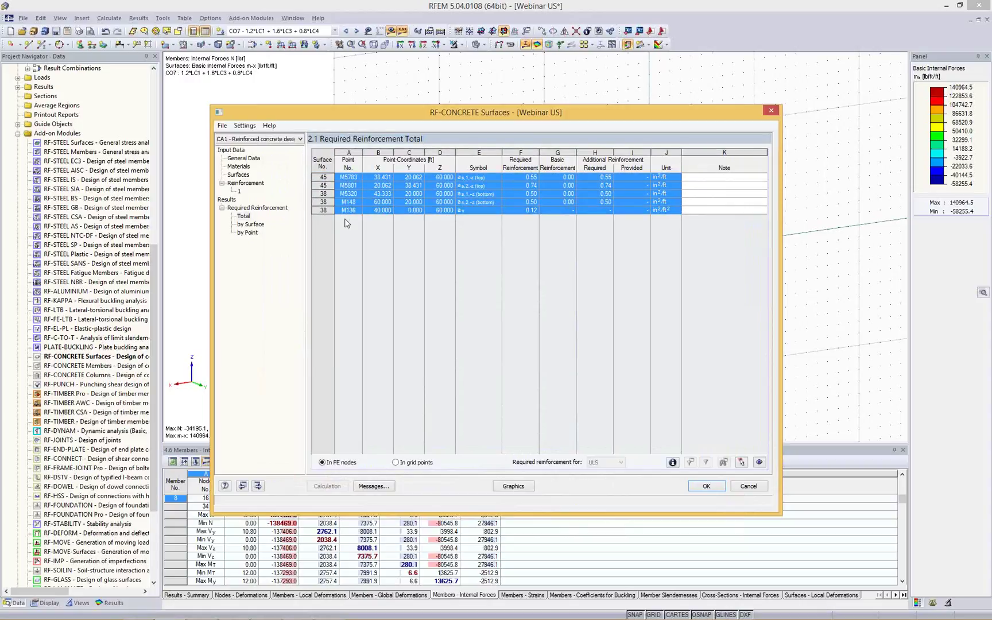
pyautogui.moveTo(666, 178); pyautogui.dragTo(352, 215)
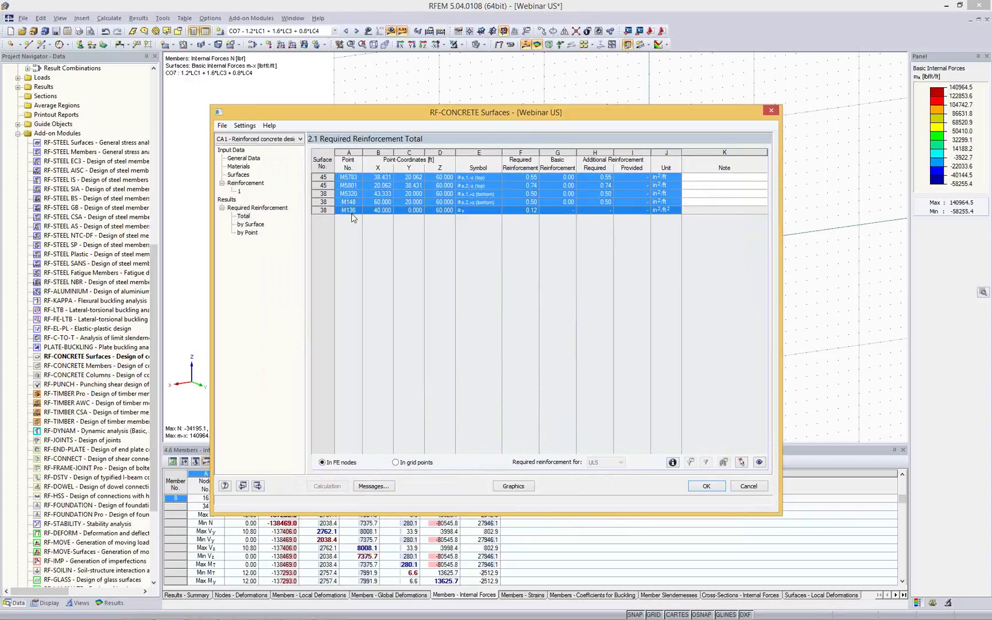
# Show the required top reinforcement graphically on the roof slab and inspect the building in isometric view.
pyautogui.click(515, 487)
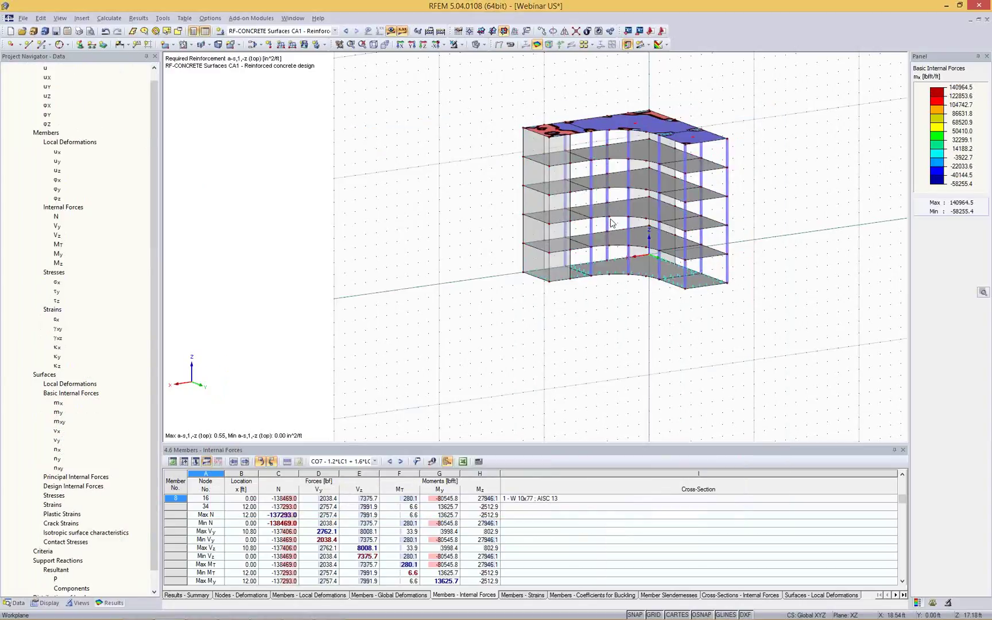
pyautogui.scroll(3, 612, 105)
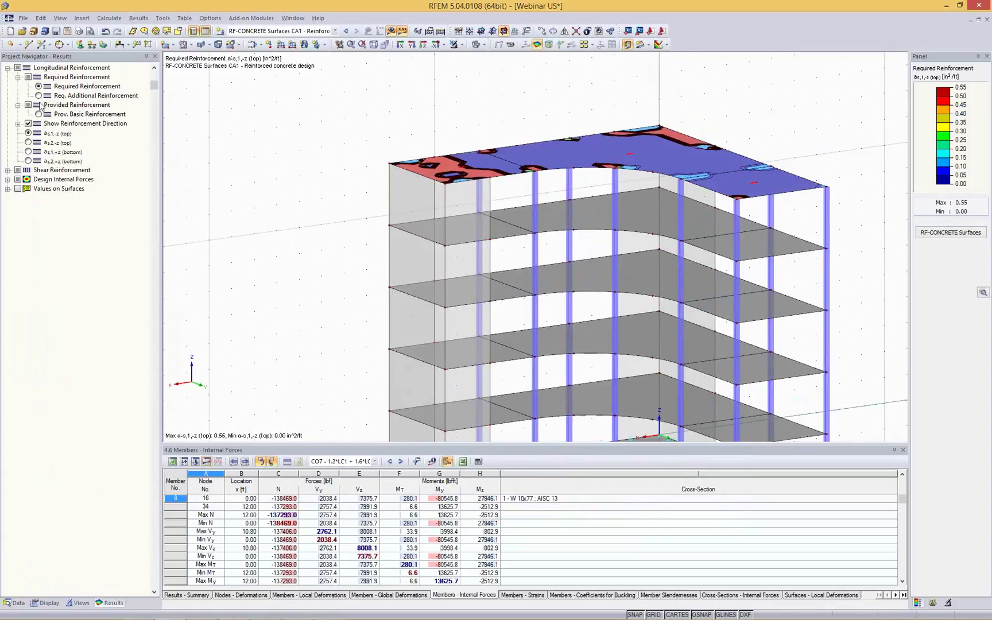
pyautogui.click(7, 171)
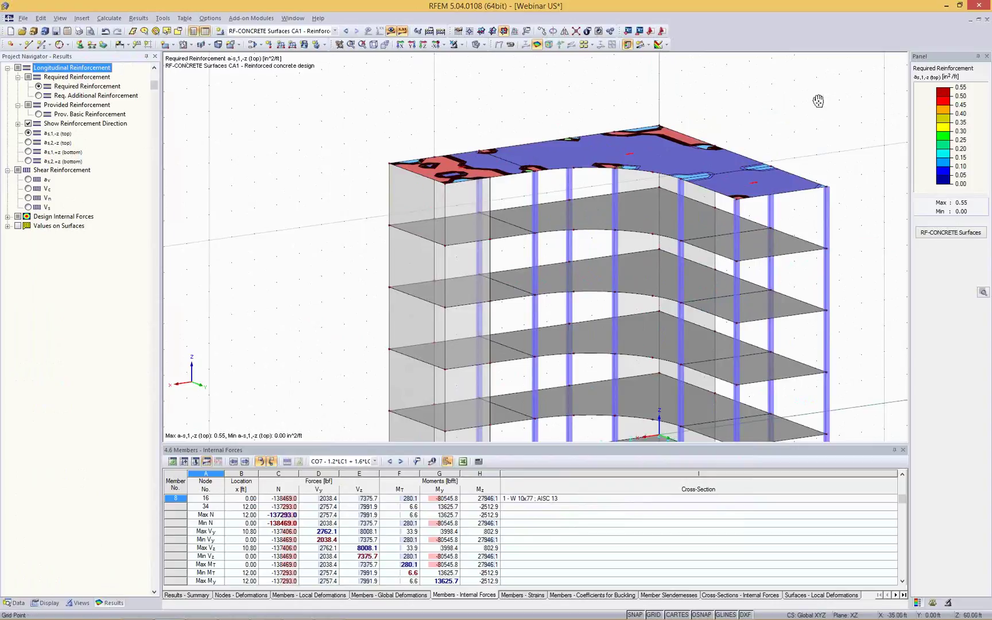
pyautogui.scroll(5, 746, 143)
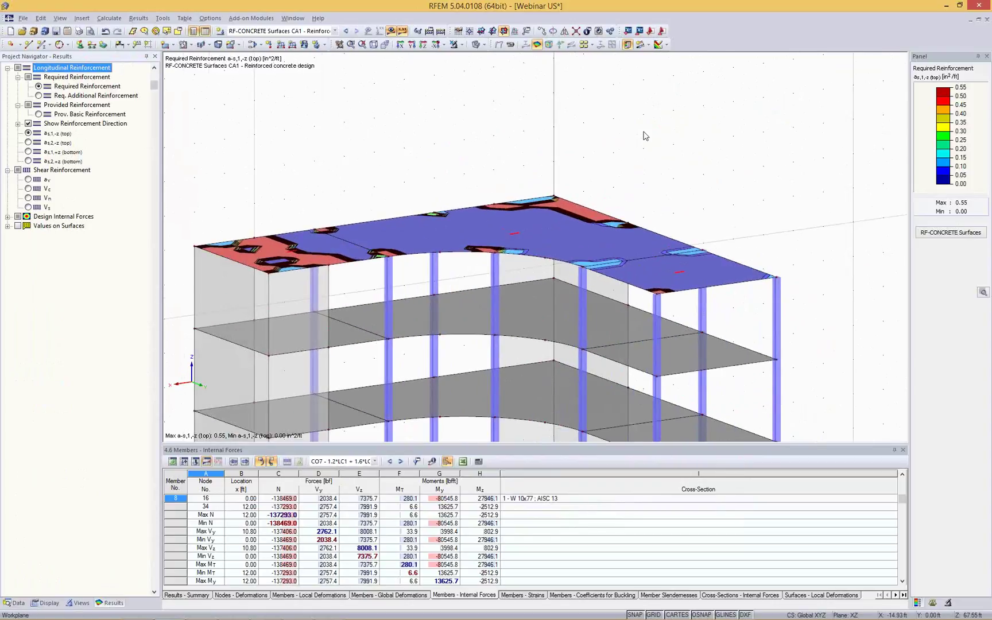
pyautogui.keyDown('ctrl'); pyautogui.moveTo(638, 124); pyautogui.dragTo(474, 204, button='middle'); pyautogui.keyUp('ctrl')
pyautogui.click(435, 44)
pyautogui.moveTo(666, 85); pyautogui.dragTo(417, 80, button='middle')
# Look at the graphic printout options, such as printout report and 3D PDF, and cancel without printing.
pyautogui.click(78, 31)
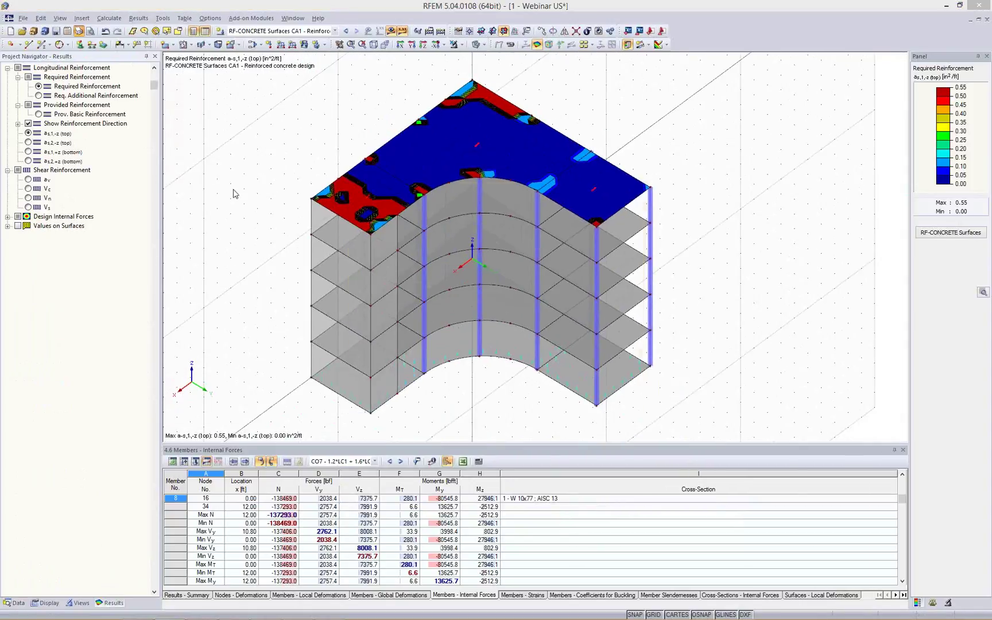
pyautogui.click(391, 244)
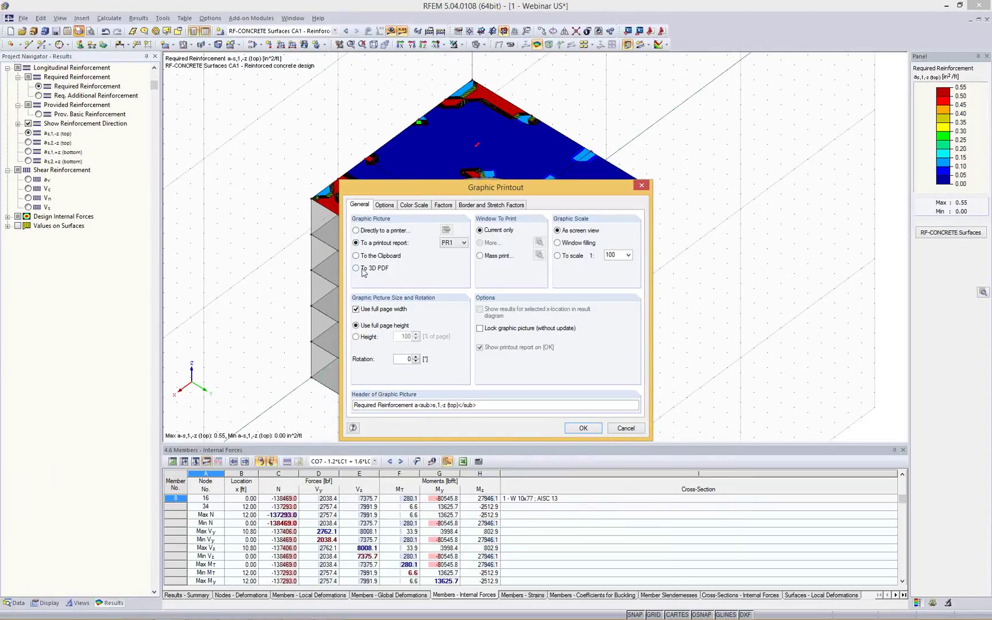
pyautogui.click(626, 428)
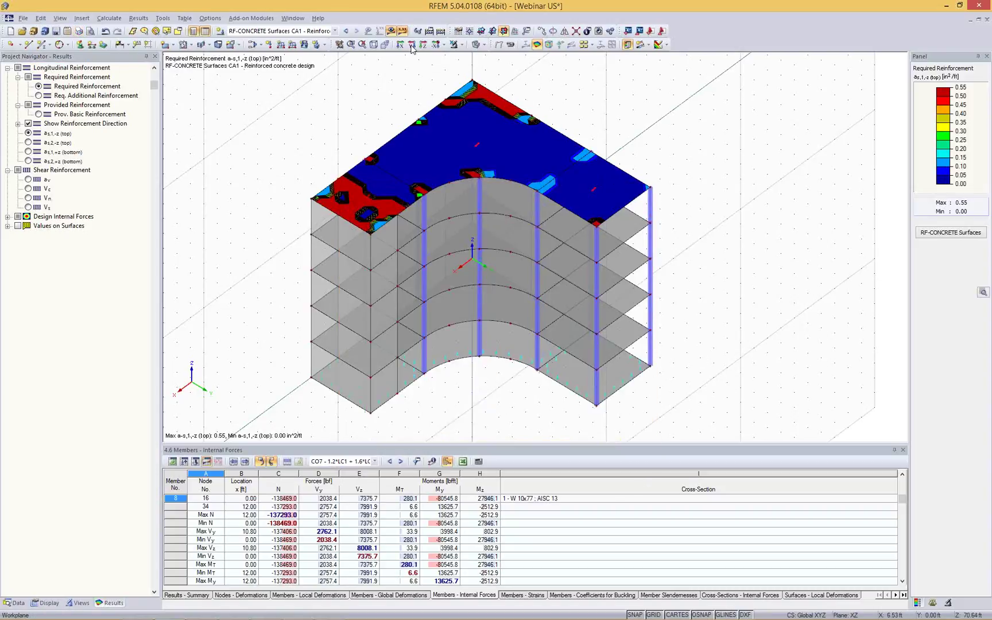
# Hide the reinforcement results in the model view and briefly select a top-storey steel column.
pyautogui.click(389, 29)
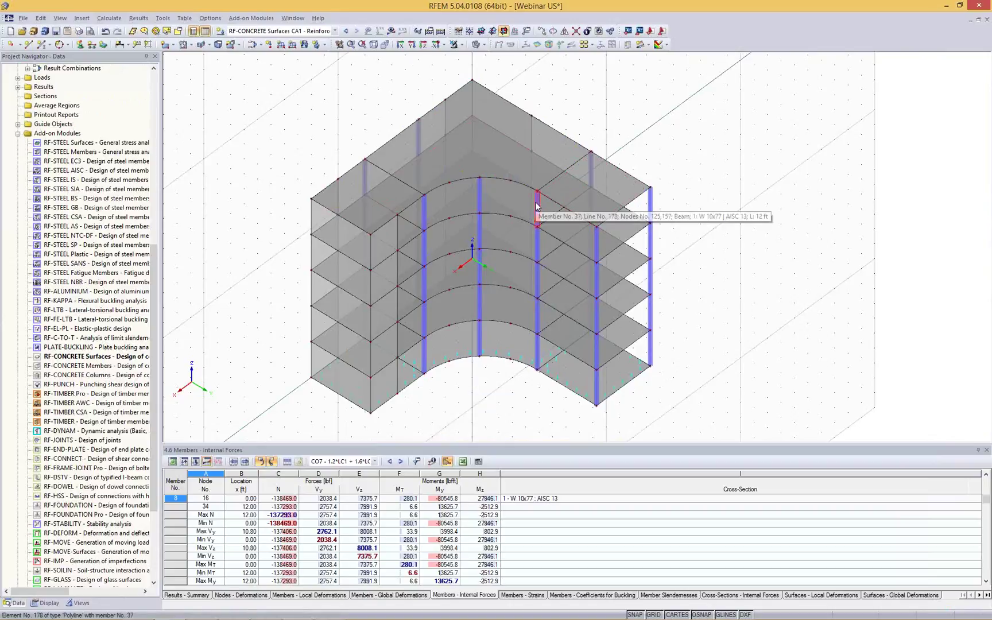
pyautogui.click(537, 207)
pyautogui.click(737, 237)
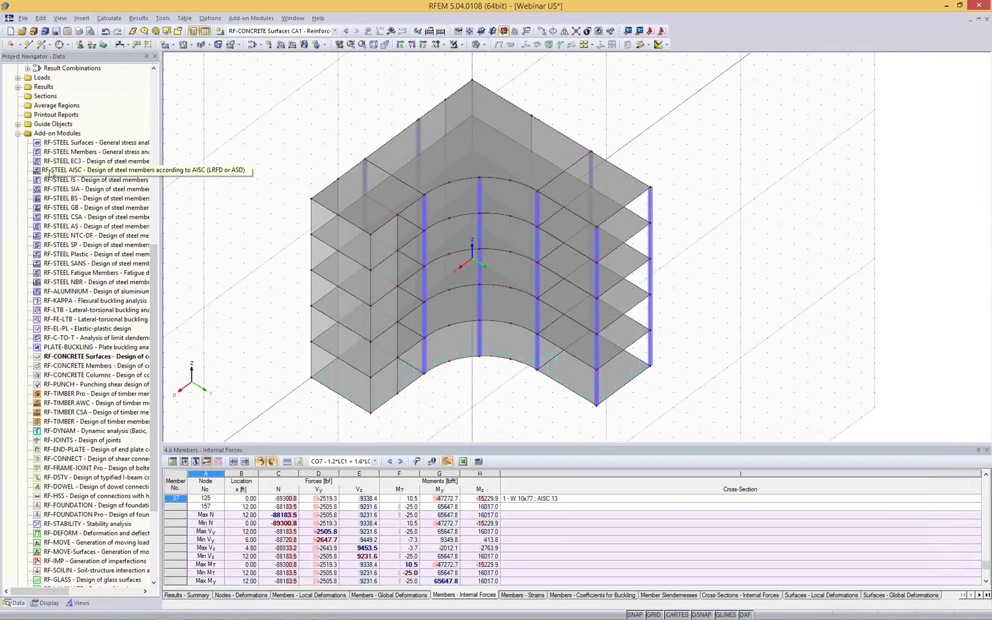
# Open the RF-STEEL AISC module, set the design standard to LRFD 2010 and select load combination CO7 for ultimate limit state design.
pyautogui.doubleClick(74, 173)
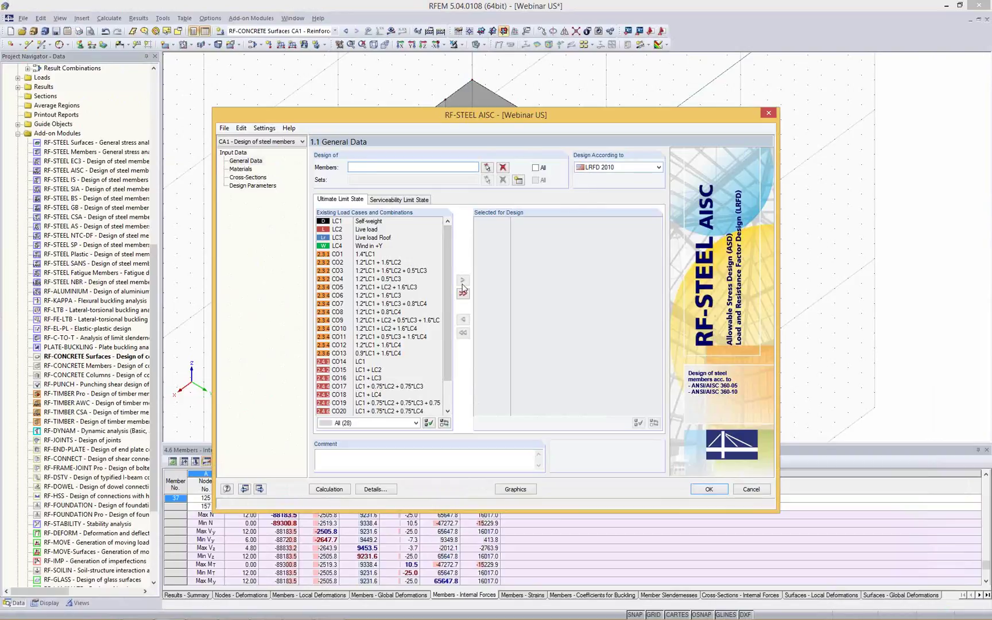
pyautogui.click(640, 168)
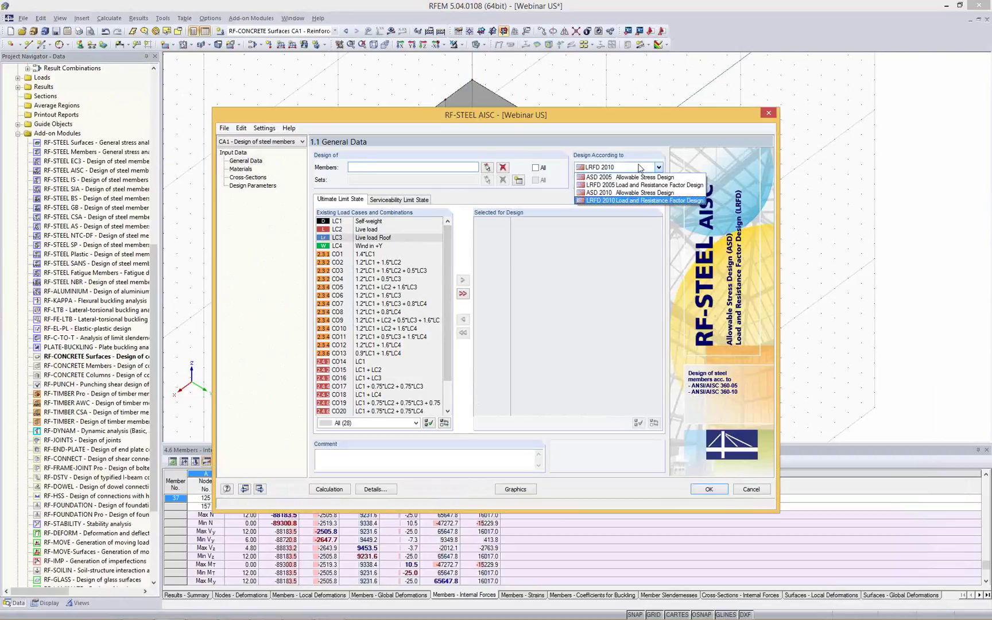
pyautogui.click(616, 199)
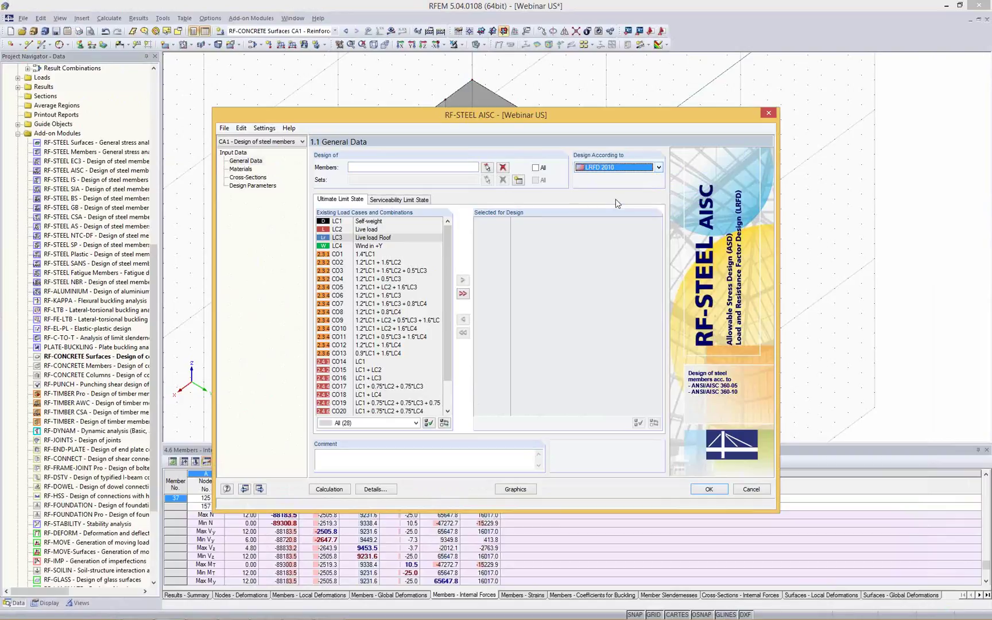
pyautogui.click(371, 308)
pyautogui.doubleClick(371, 307)
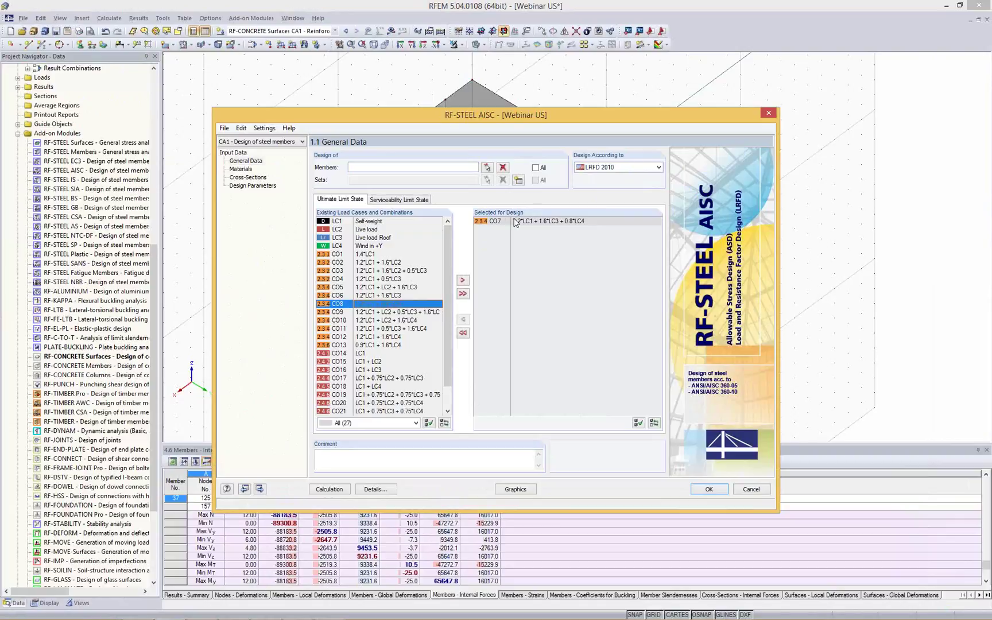
# Look at the load combination filter options and include all members in the steel design.
pyautogui.click(394, 425)
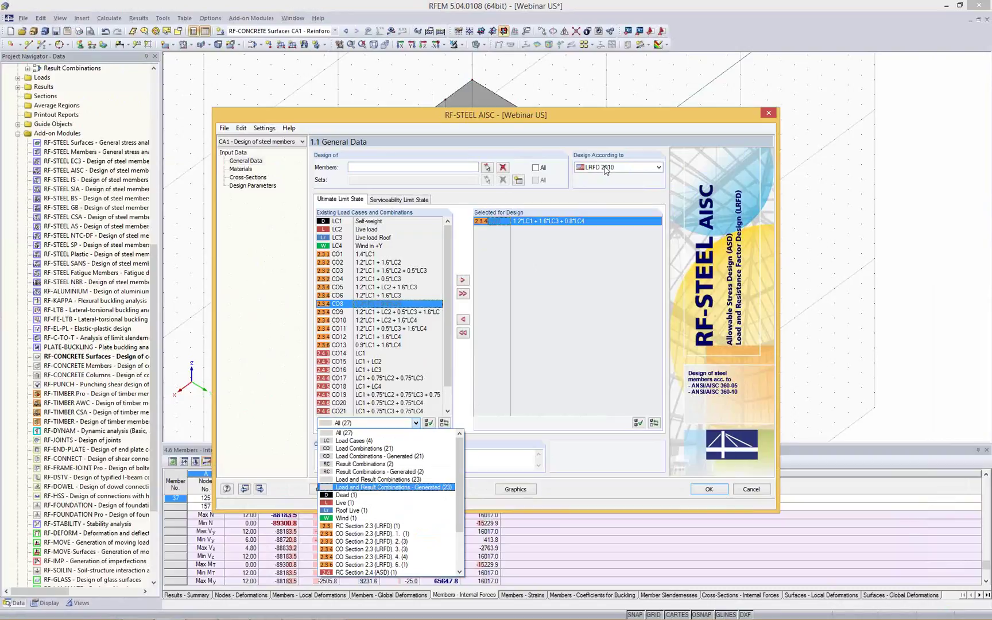
pyautogui.click(544, 154)
pyautogui.click(536, 168)
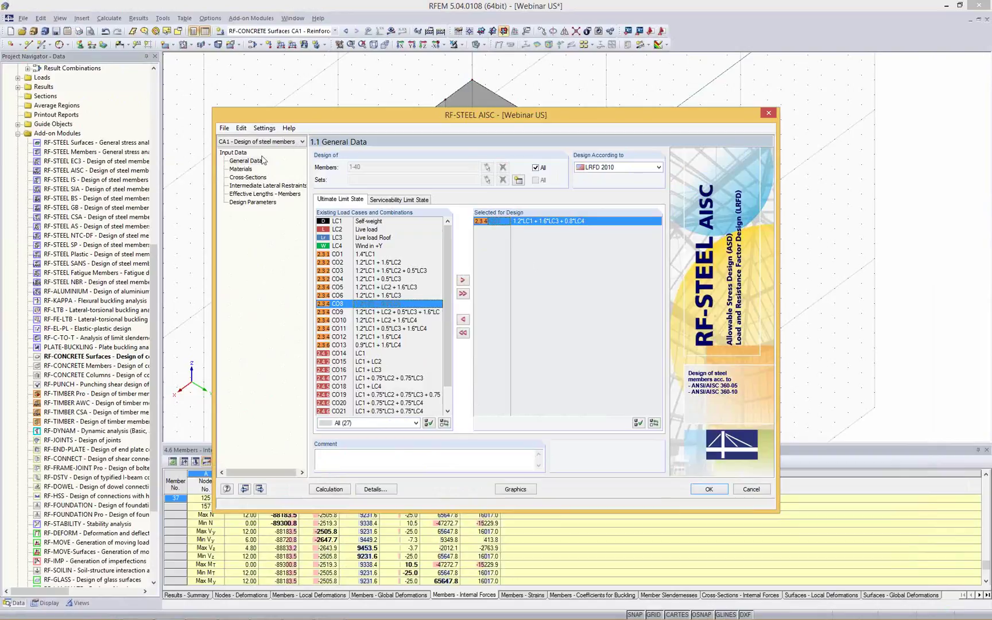
# Review the Steel A992 material properties and check which members are highlighted for design in the model behind the dialog.
pyautogui.click(242, 170)
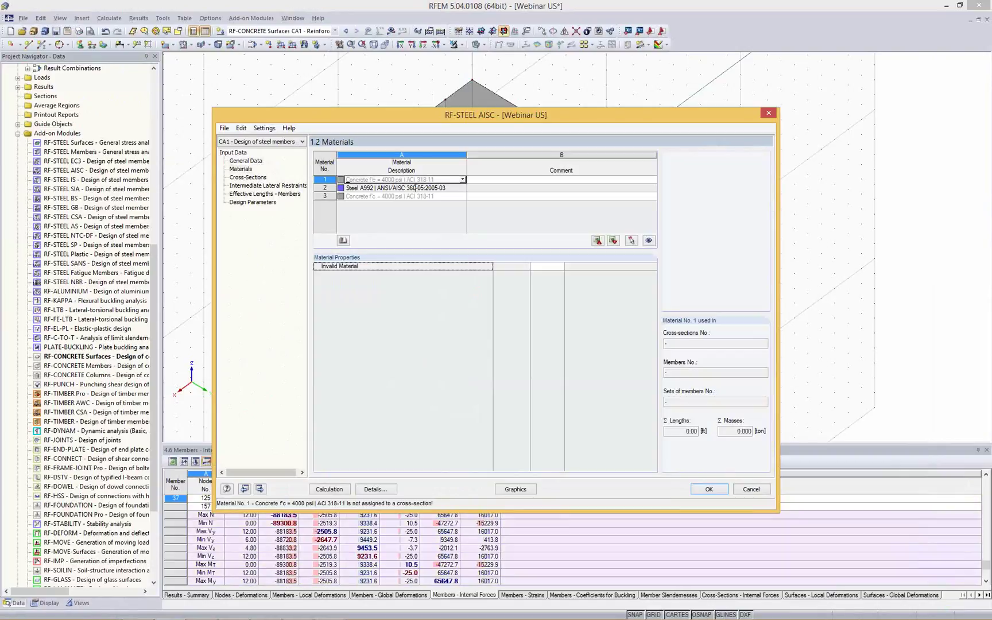
pyautogui.moveTo(477, 348); pyautogui.dragTo(376, 283)
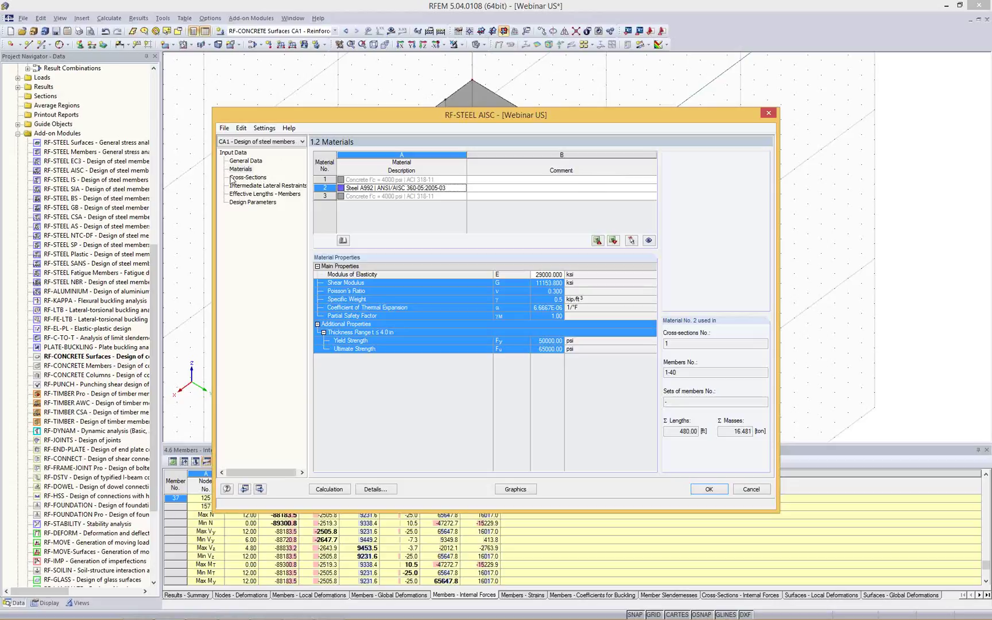
pyautogui.moveTo(286, 117); pyautogui.dragTo(412, 343)
pyautogui.click(299, 384)
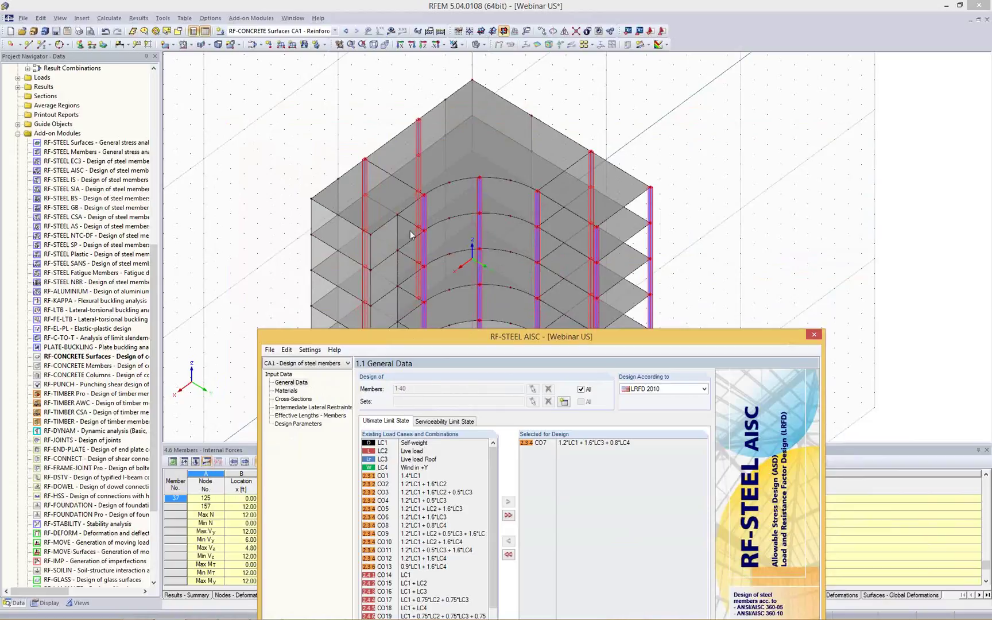
pyautogui.moveTo(465, 337); pyautogui.dragTo(475, 78)
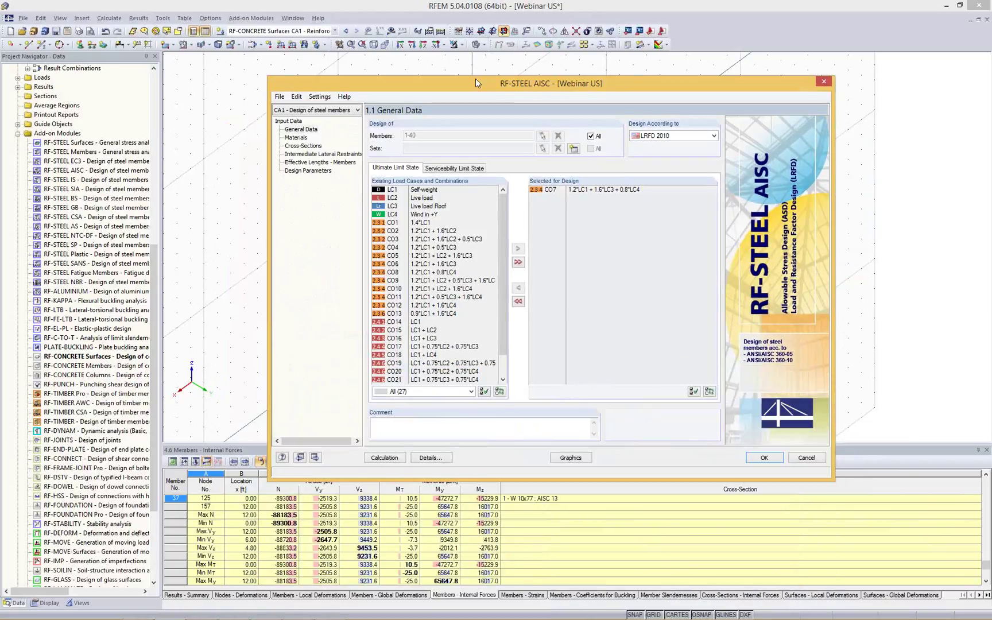
# Examine the W 10x77 cross-section properties, its classification type and the available optimization options.
pyautogui.click(301, 143)
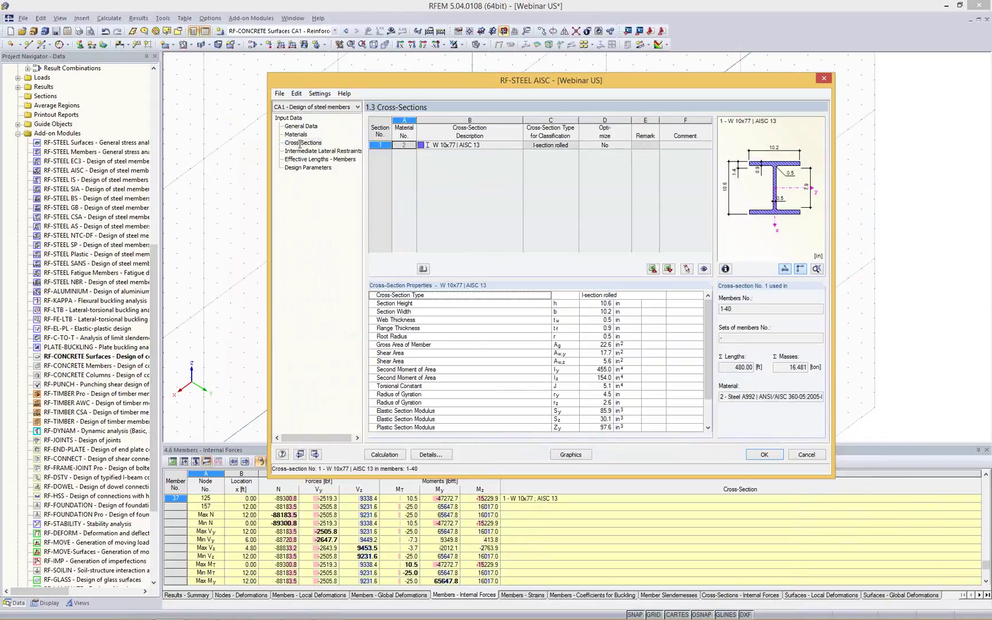
pyautogui.click(551, 146)
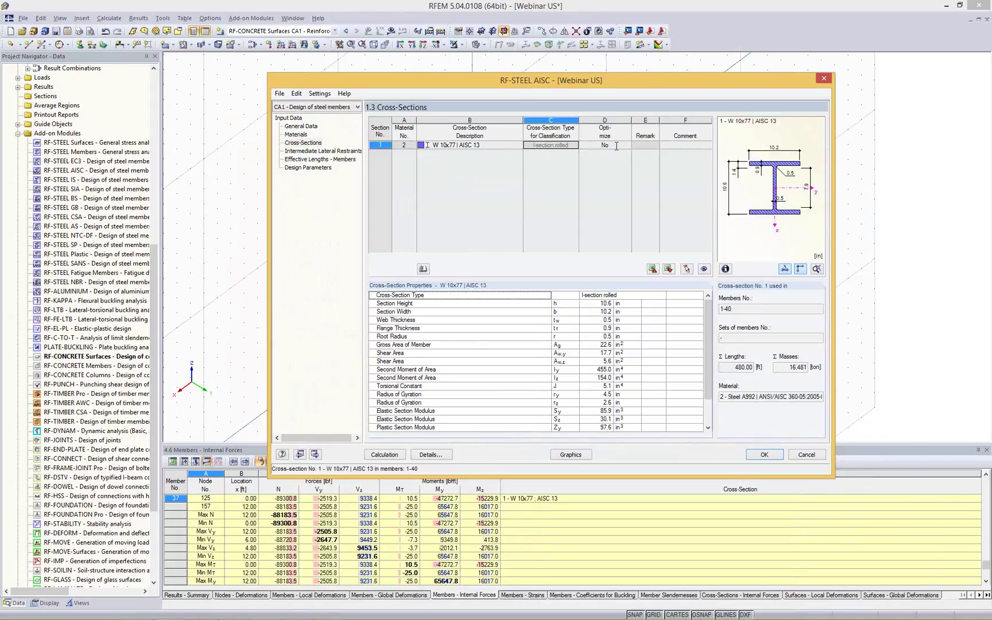
pyautogui.click(617, 146)
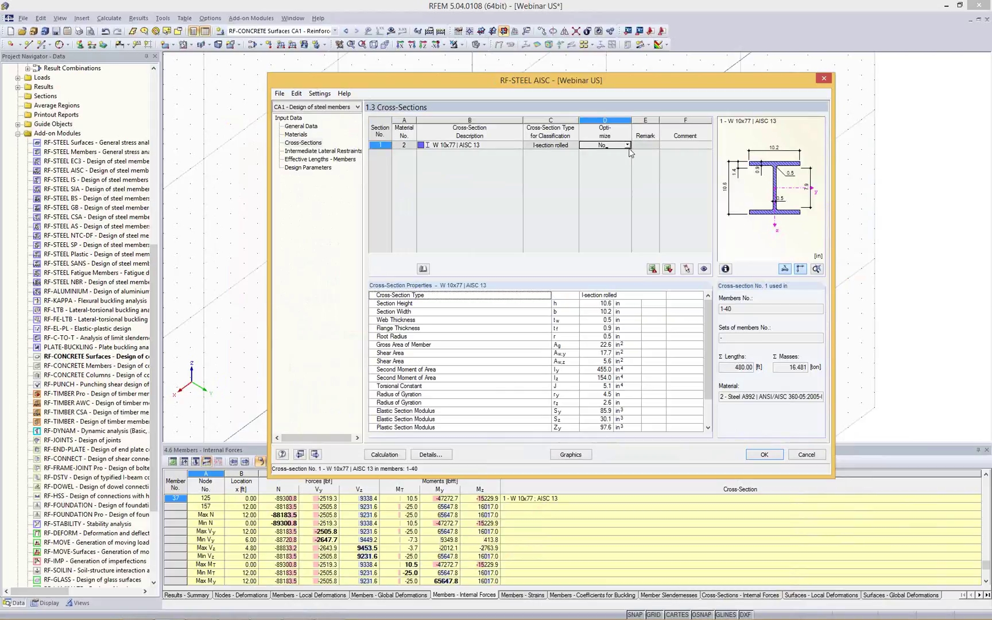
pyautogui.click(628, 144)
pyautogui.click(303, 143)
# Review the members' intermediate lateral restraints, effective lengths and design parameters.
pyautogui.click(310, 151)
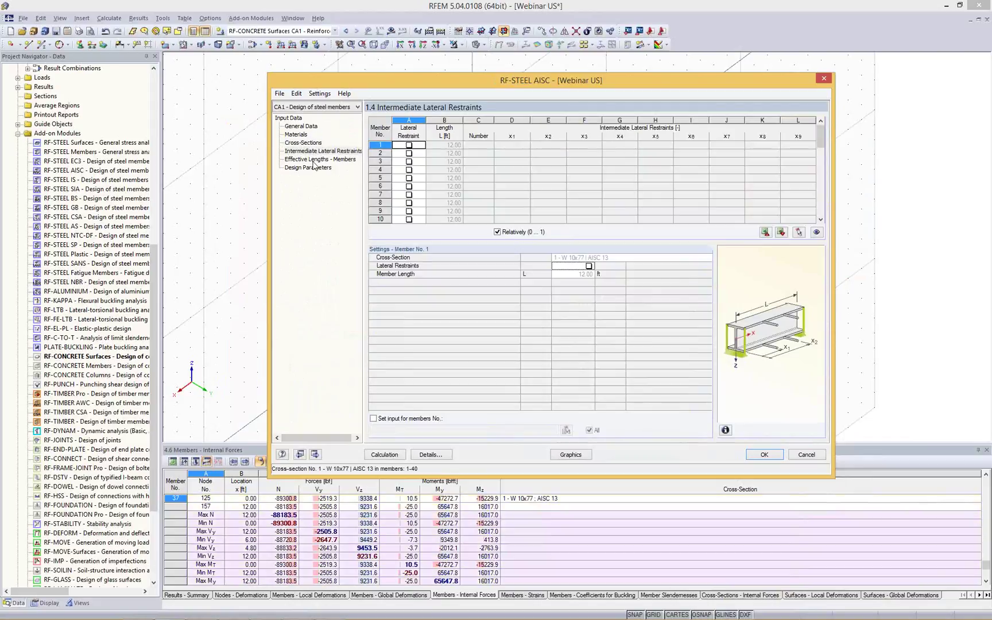
pyautogui.click(345, 161)
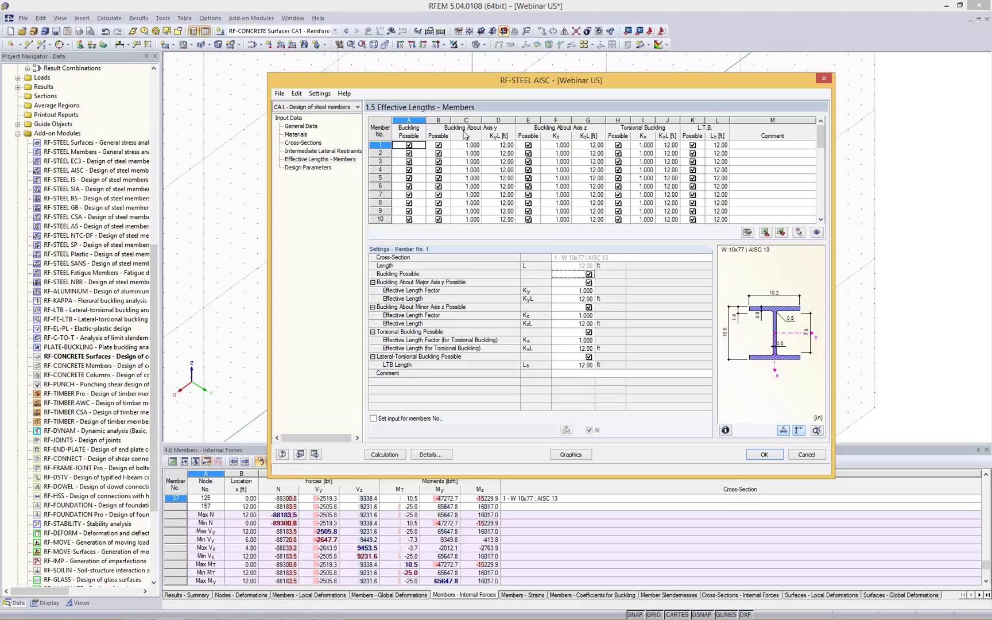
pyautogui.click(315, 152)
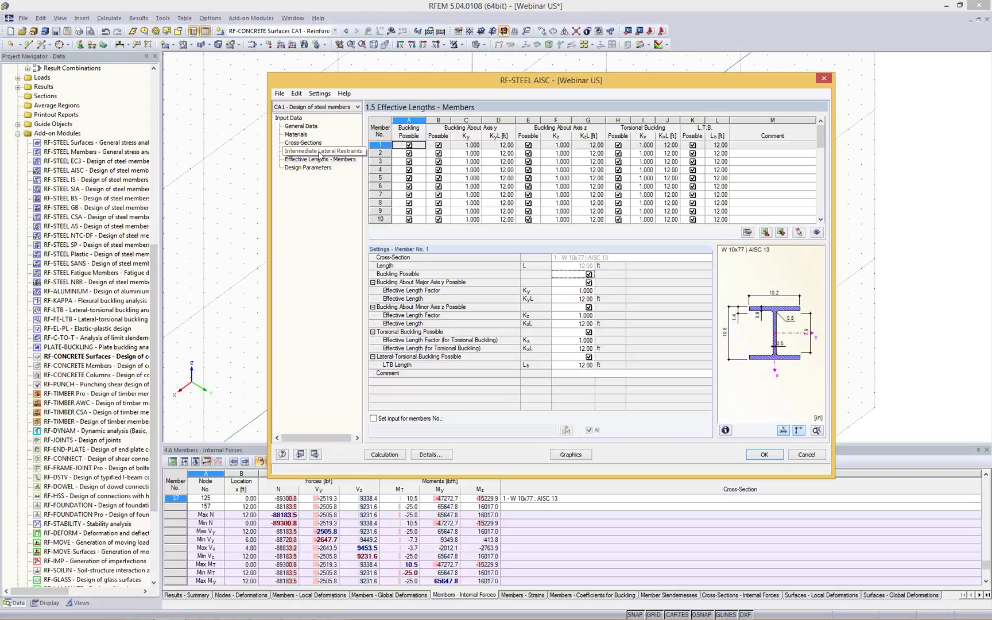
pyautogui.click(315, 159)
pyautogui.click(313, 168)
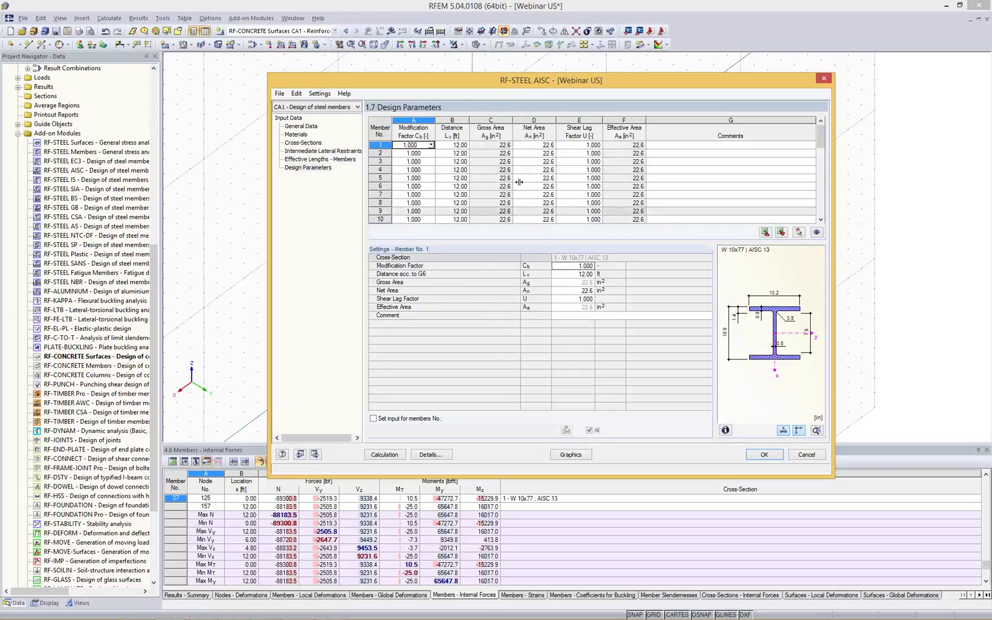
# Run the steel design calculation and view the design ratios by load case and by cross-section.
pyautogui.click(379, 456)
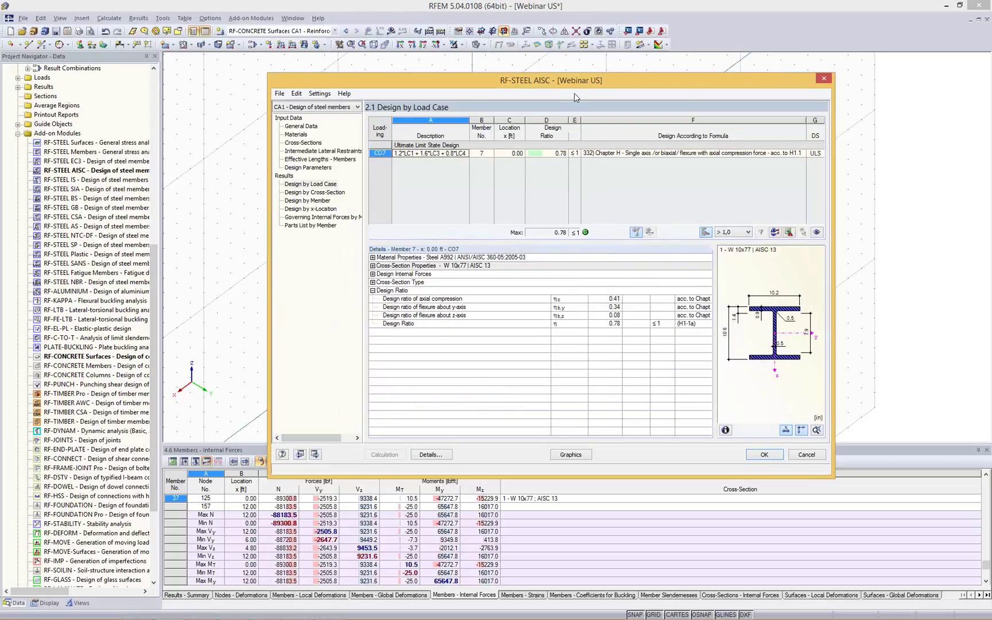
pyautogui.click(329, 193)
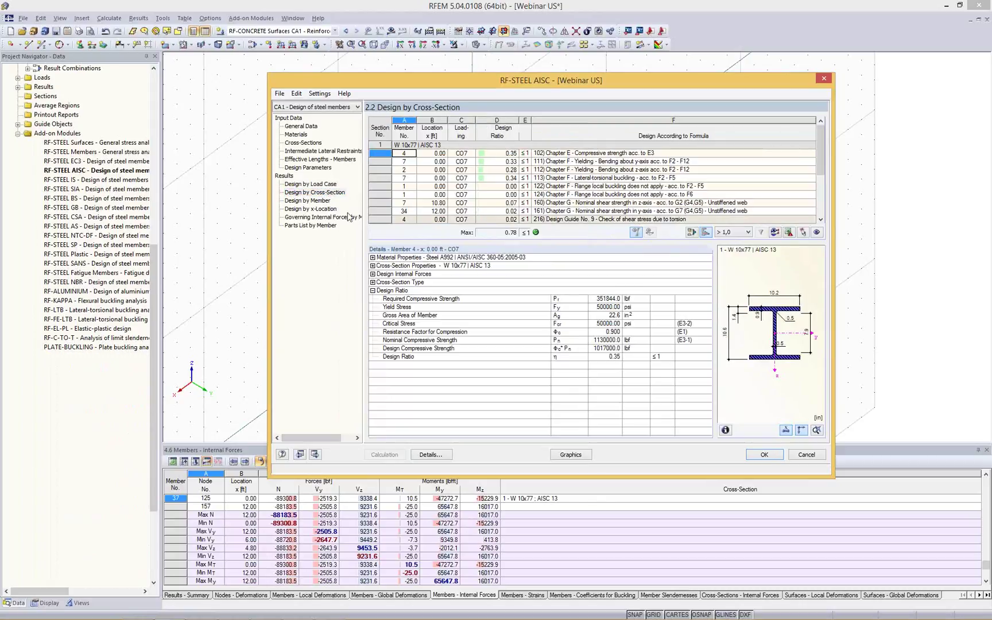
# Show the design results by member, keep the model visible beside the dialog and go to the results of member 2.
pyautogui.click(303, 201)
pyautogui.moveTo(323, 84); pyautogui.dragTo(1, 87)
pyautogui.moveTo(353, 86); pyautogui.dragTo(493, 351)
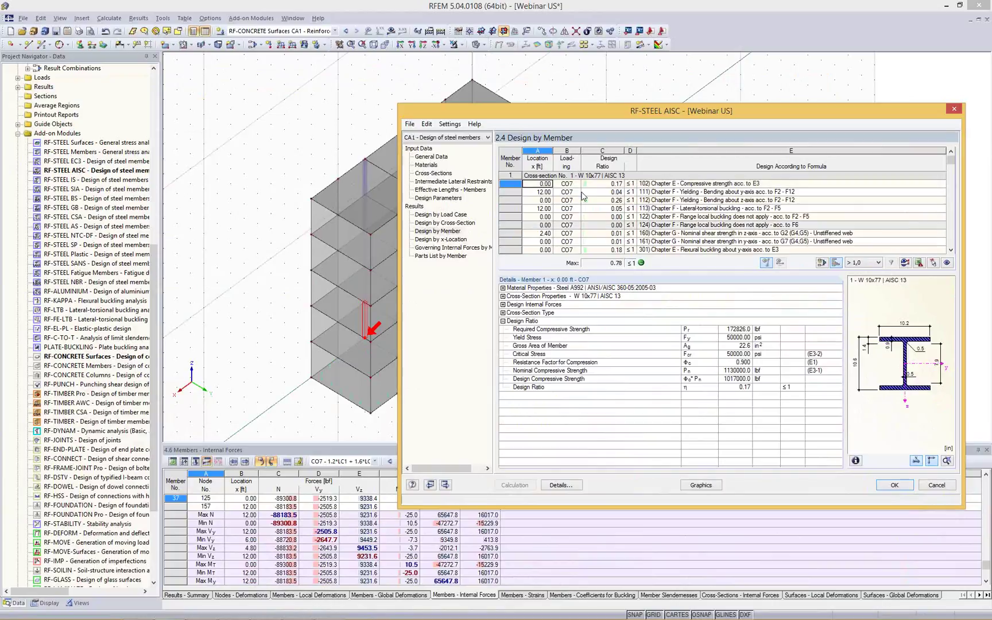
pyautogui.click(601, 197)
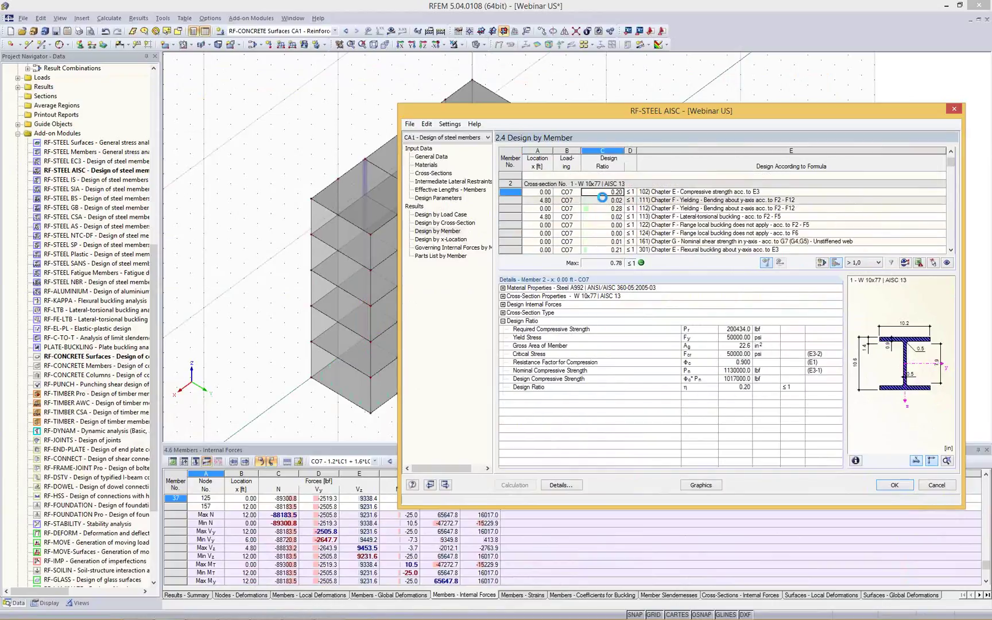
pyautogui.moveTo(626, 112); pyautogui.dragTo(670, 84)
# Review member 2's yielding and compressive strength checks with the design internal forces, and close the steel module keeping its data.
pyautogui.click(676, 177)
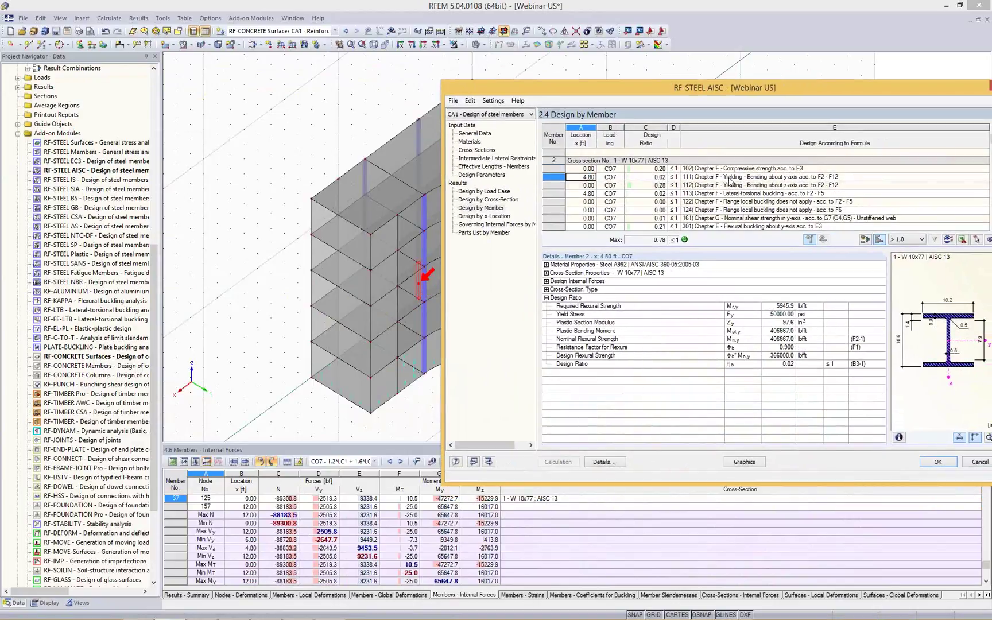
pyautogui.click(771, 170)
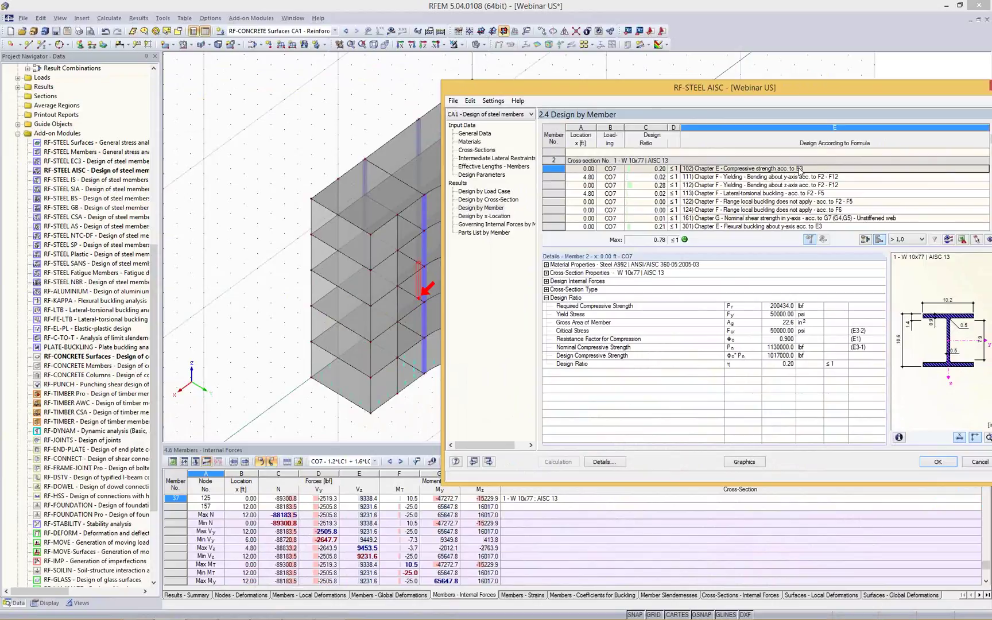
pyautogui.click(546, 282)
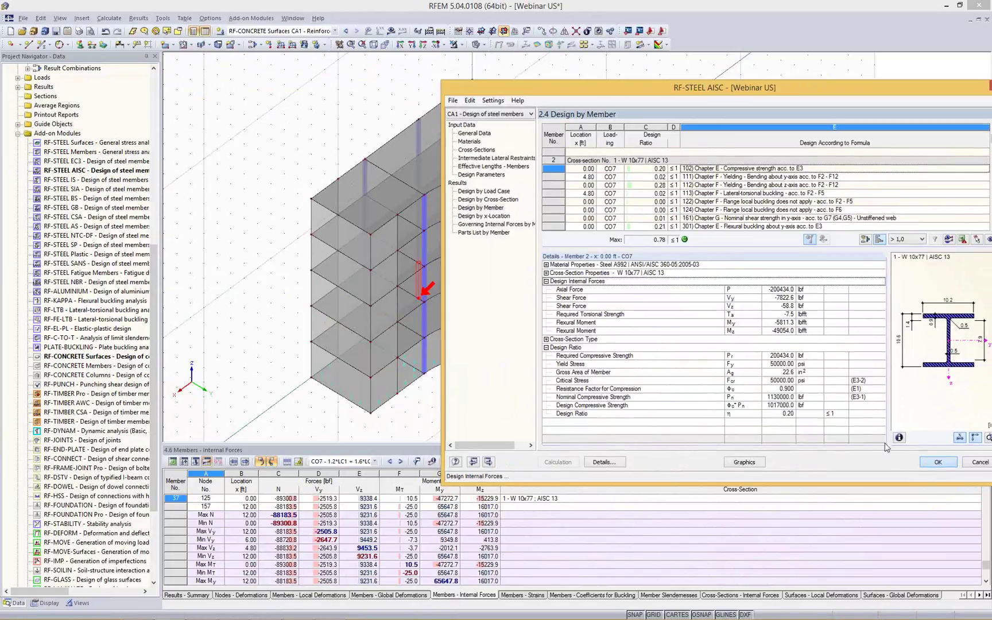
pyautogui.click(938, 462)
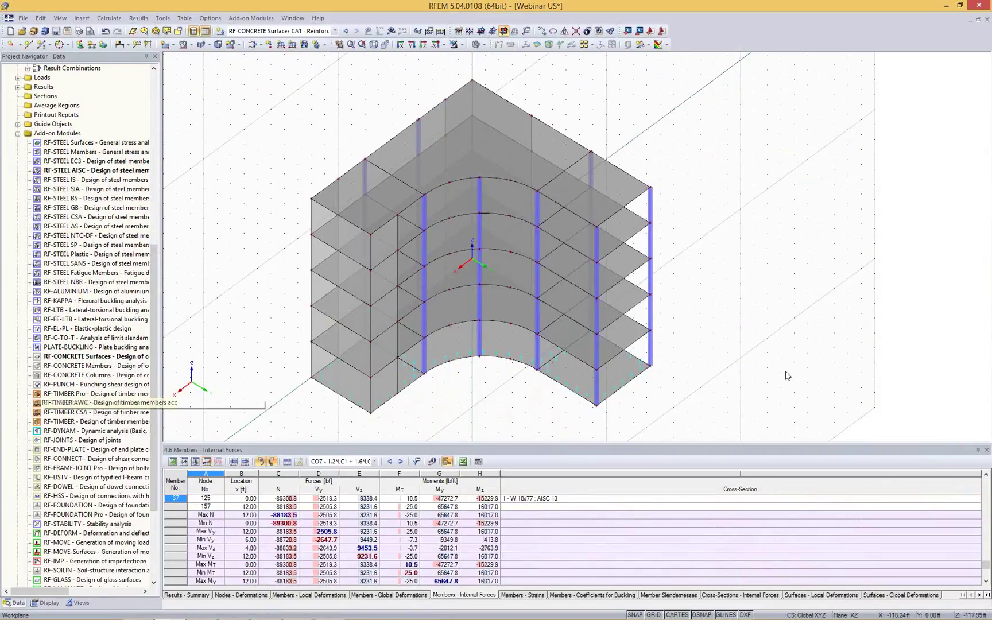
# View the building from the side, look through the available add-on modules and collapse their list in the project navigator.
pyautogui.keyDown('ctrl'); pyautogui.moveTo(793, 348); pyautogui.dragTo(769, 217, button='middle'); pyautogui.keyUp('ctrl')
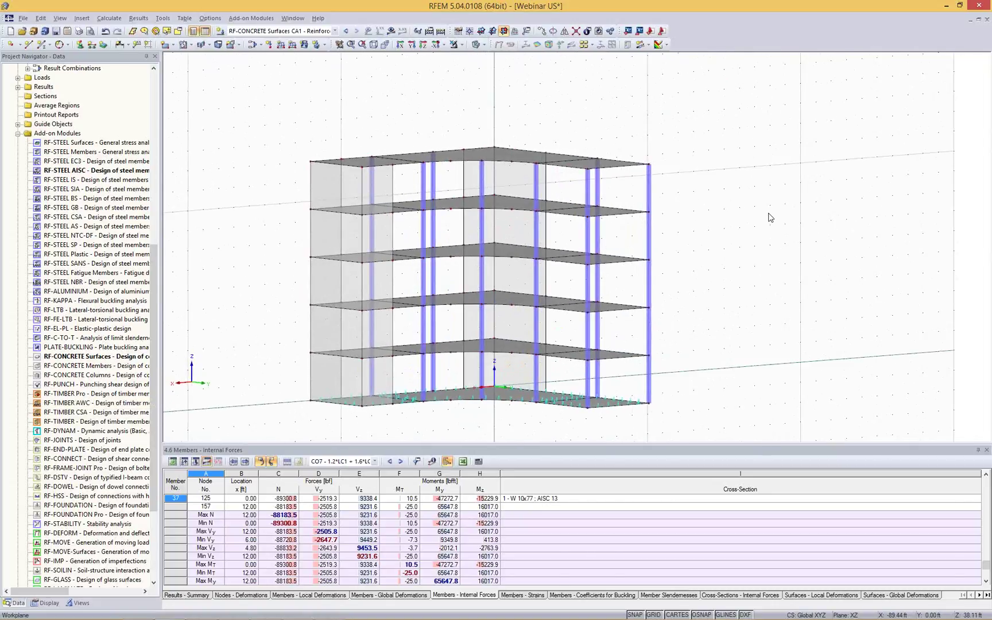
pyautogui.scroll(-5, 115, 396)
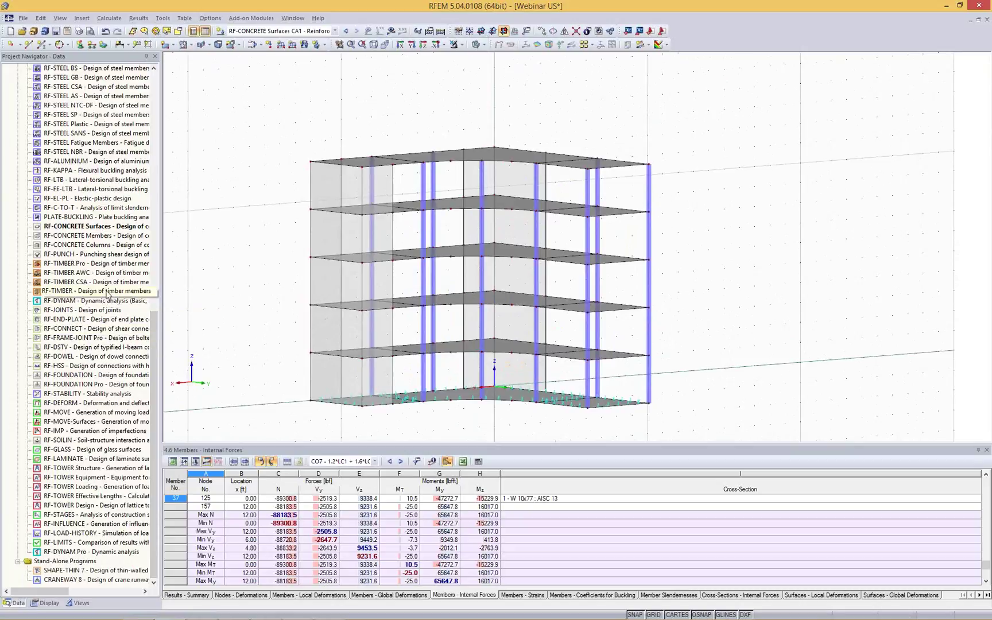
pyautogui.scroll(2, 155, 325)
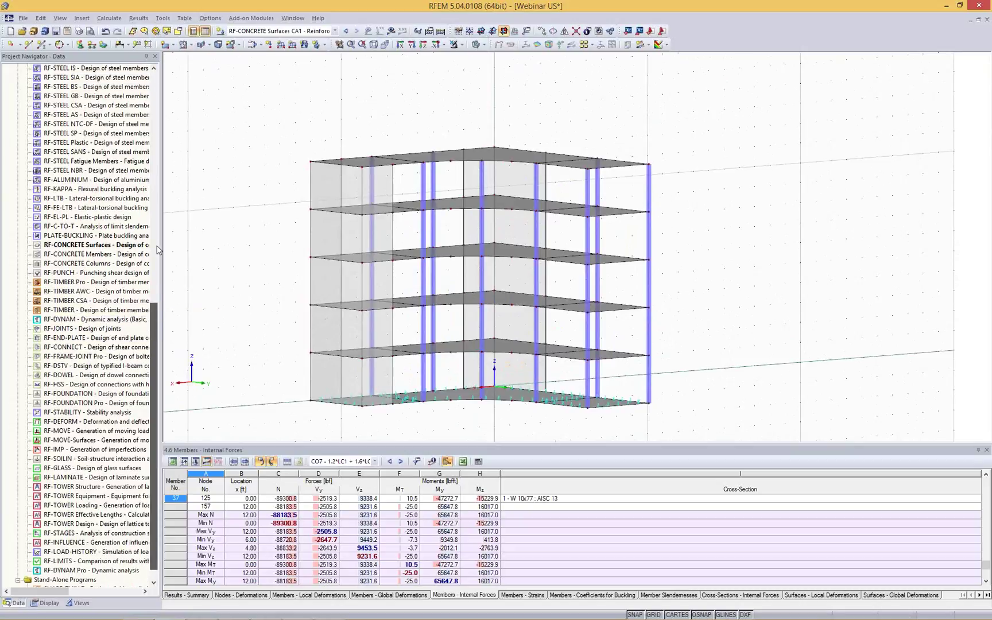
pyautogui.moveTo(157, 246); pyautogui.dragTo(156, 165)
pyautogui.click(18, 319)
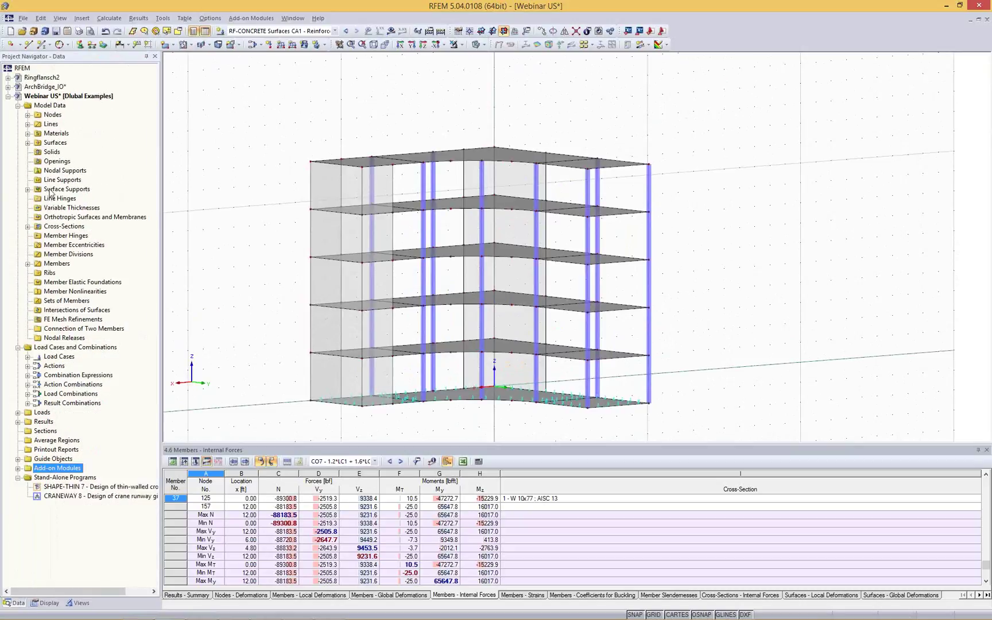
pyautogui.click(266, 88)
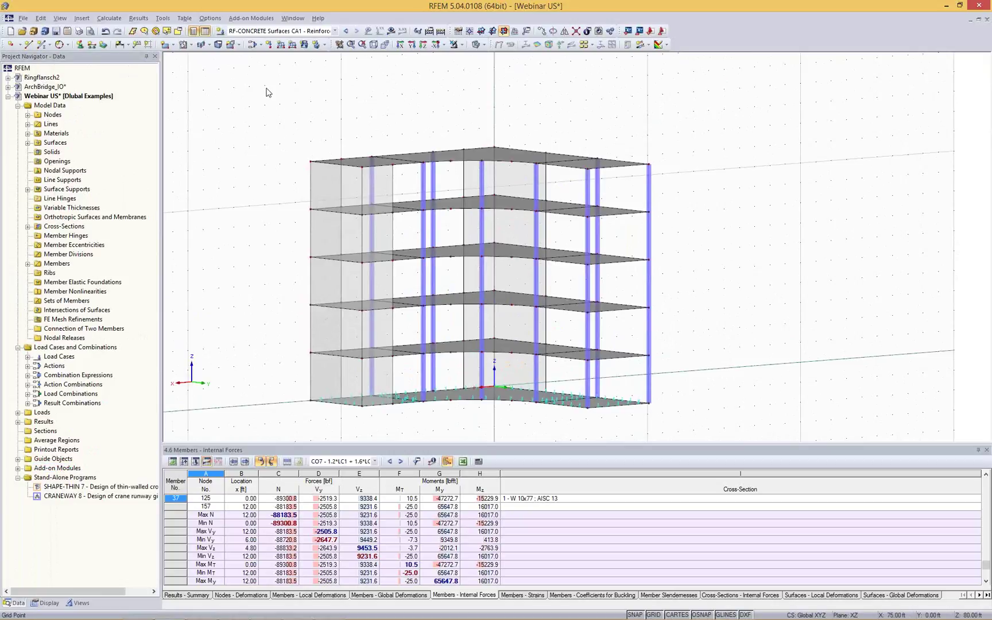
# Switch to the Ringflansch2 model and inspect its equivalent Mises stresses from above, from the side and at an angle.
pyautogui.doubleClick(49, 78)
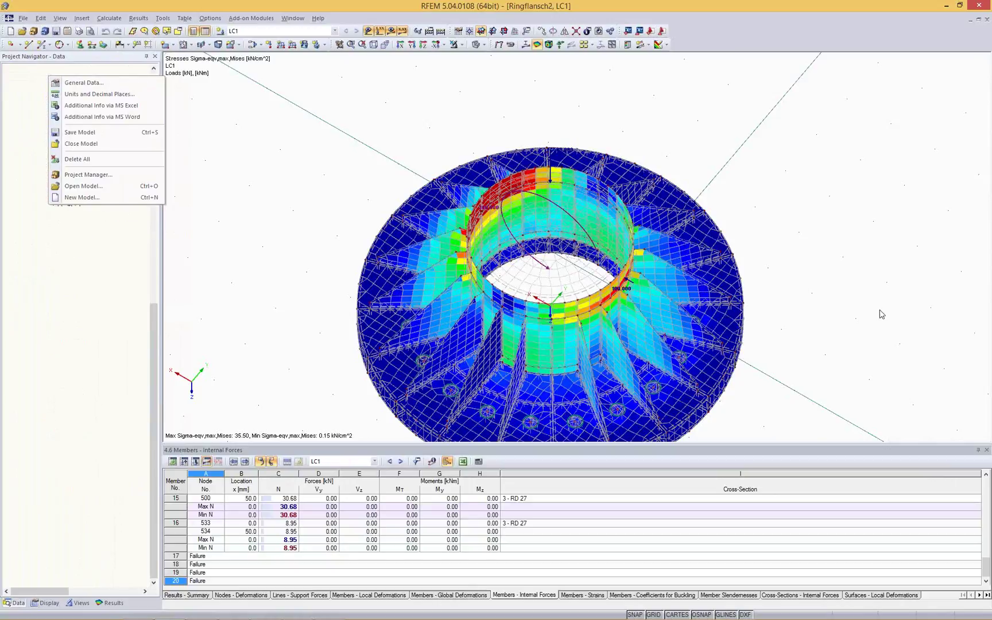
pyautogui.keyDown('ctrl'); pyautogui.moveTo(823, 315); pyautogui.dragTo(490, 412, button='middle'); pyautogui.keyUp('ctrl')
pyautogui.keyDown('ctrl'); pyautogui.moveTo(779, 208); pyautogui.dragTo(726, 282, button='middle'); pyautogui.keyUp('ctrl')
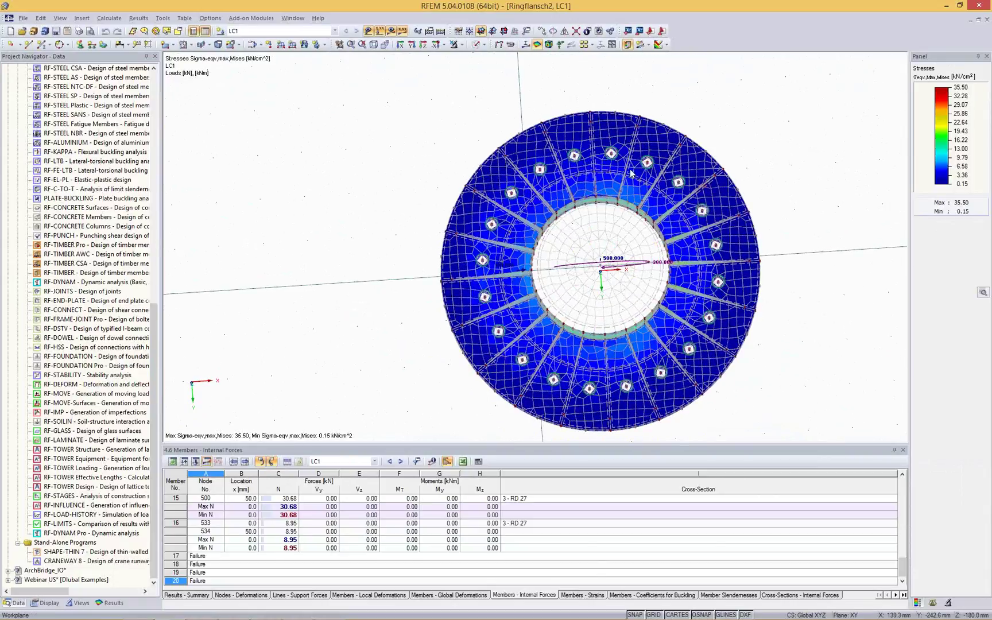
pyautogui.keyDown('ctrl'); pyautogui.moveTo(795, 319); pyautogui.dragTo(802, 51, button='middle'); pyautogui.keyUp('ctrl')
pyautogui.keyDown('ctrl'); pyautogui.moveTo(788, 355); pyautogui.dragTo(787, 187, button='middle'); pyautogui.keyUp('ctrl')
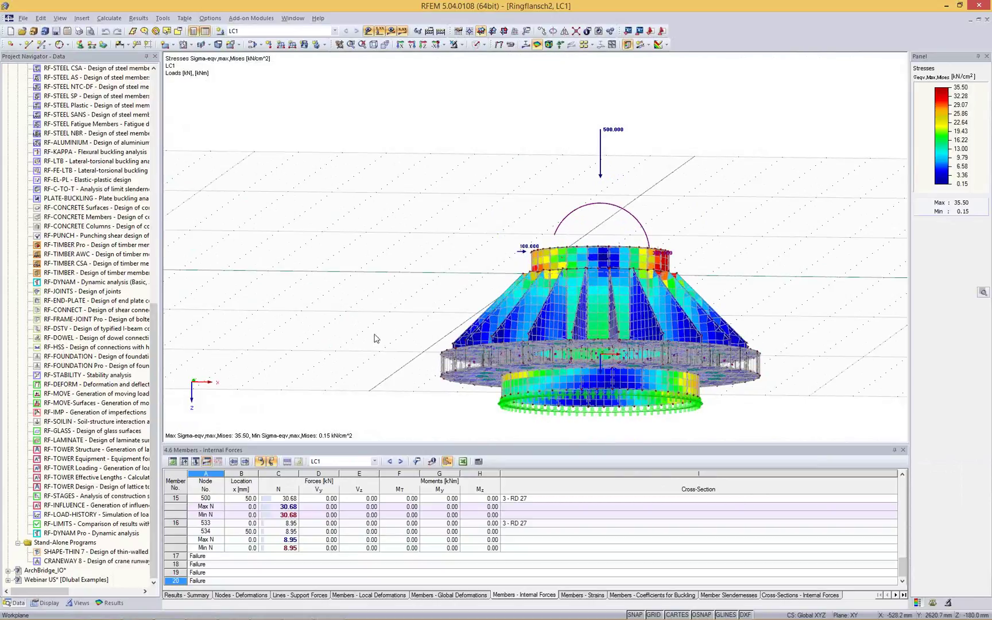
pyautogui.scroll(-2, 350, 332)
pyautogui.scroll(3, 443, 326)
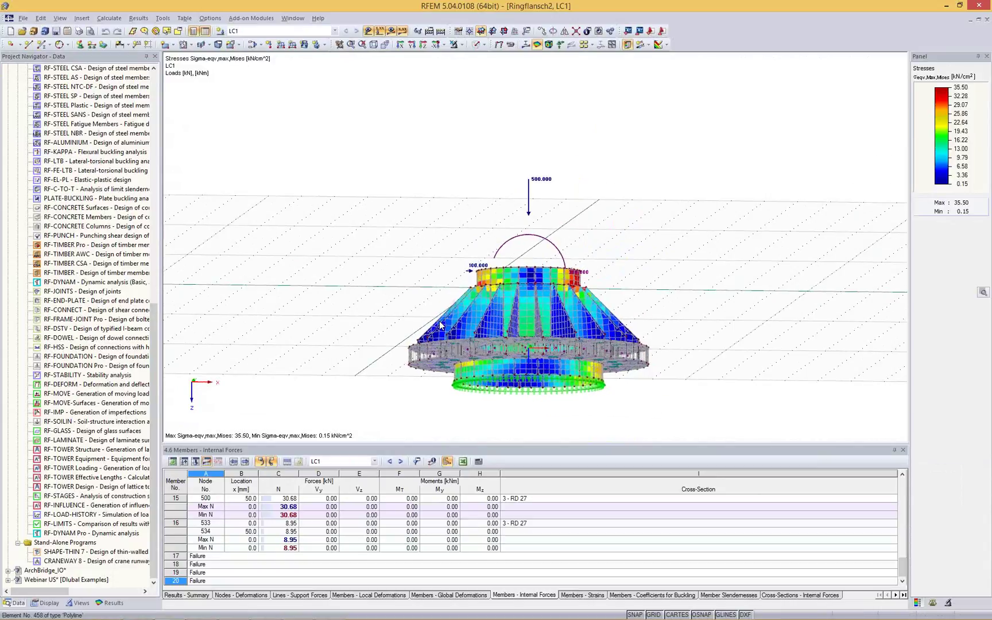
pyautogui.keyDown('ctrl'); pyautogui.moveTo(664, 208); pyautogui.dragTo(577, 310, button='middle'); pyautogui.keyUp('ctrl')
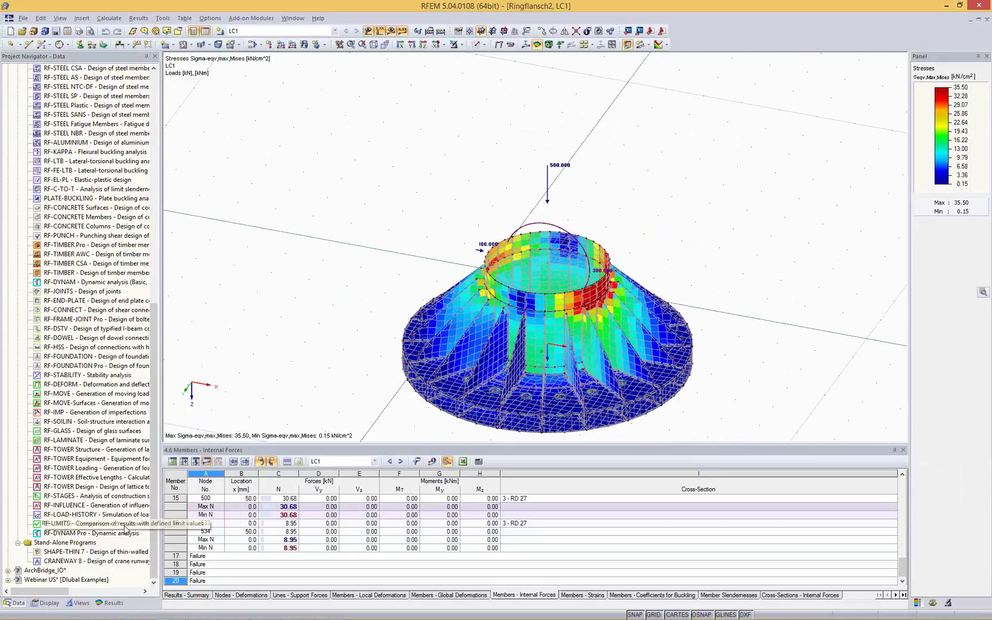
# Switch to the ArchBridge_IO model and inspect the bridge's global deformations and deck loads in a three-dimensional view.
pyautogui.click(51, 572)
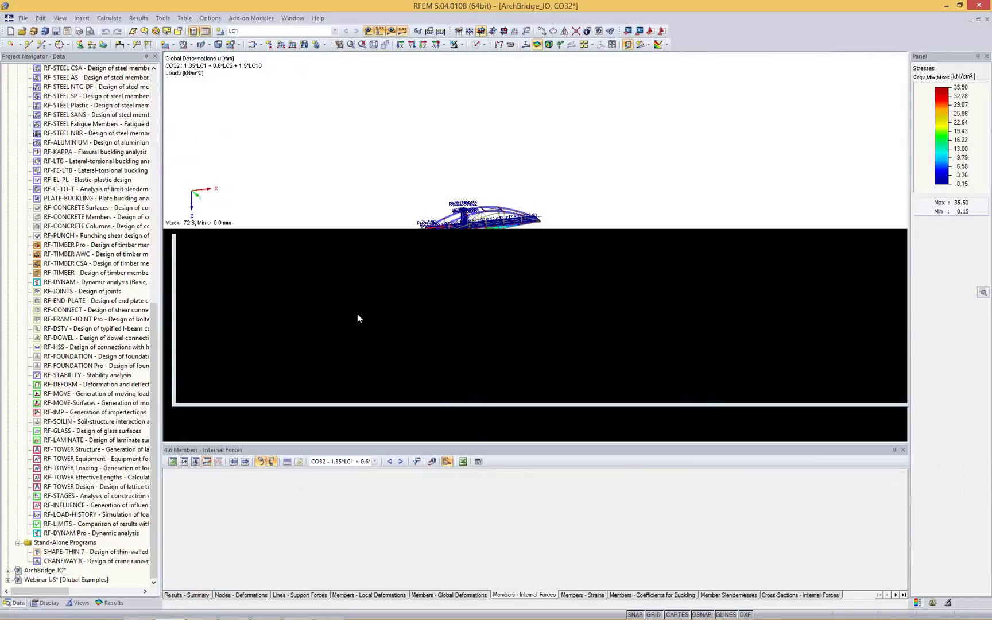
pyautogui.keyDown('ctrl'); pyautogui.moveTo(411, 199); pyautogui.dragTo(432, 147, button='middle'); pyautogui.keyUp('ctrl')
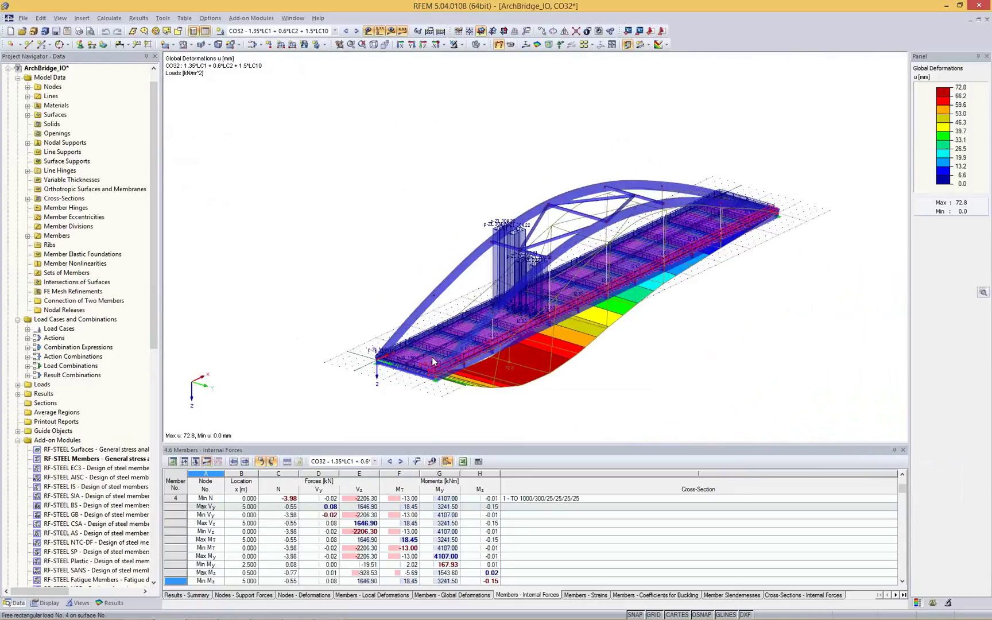
pyautogui.moveTo(432, 357)
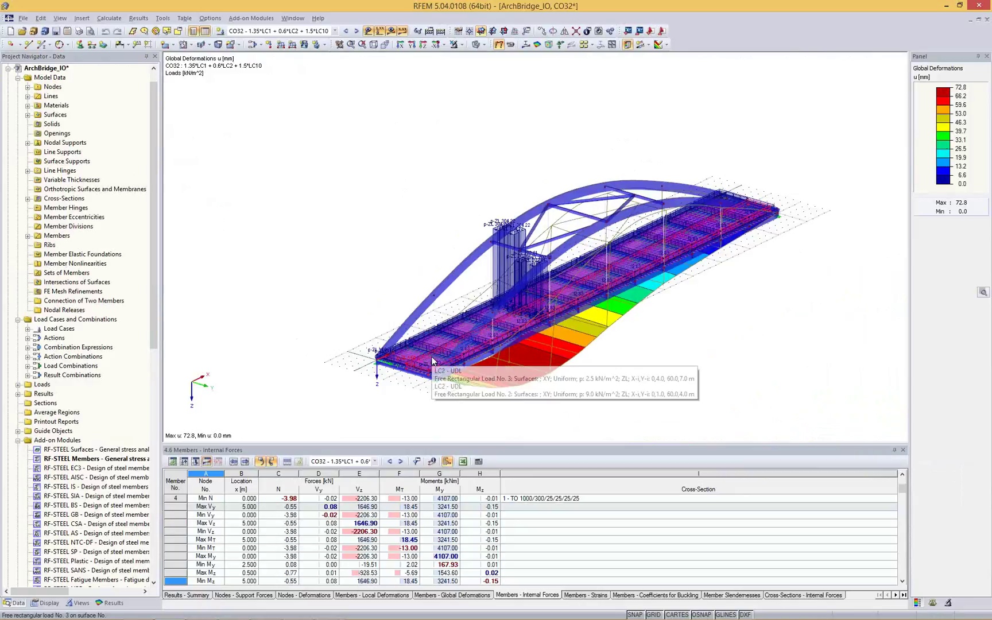